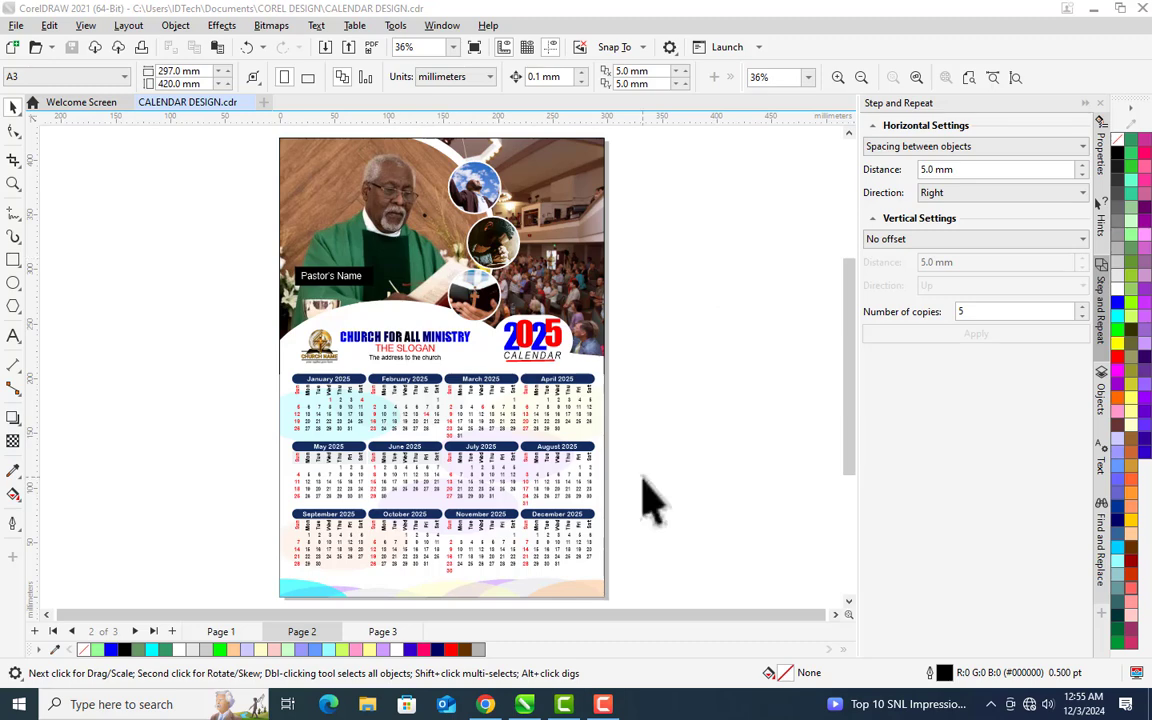
Switch to Chrome and look through the videos on the IDTech YouTube channel's home page.
left_click(486, 702)
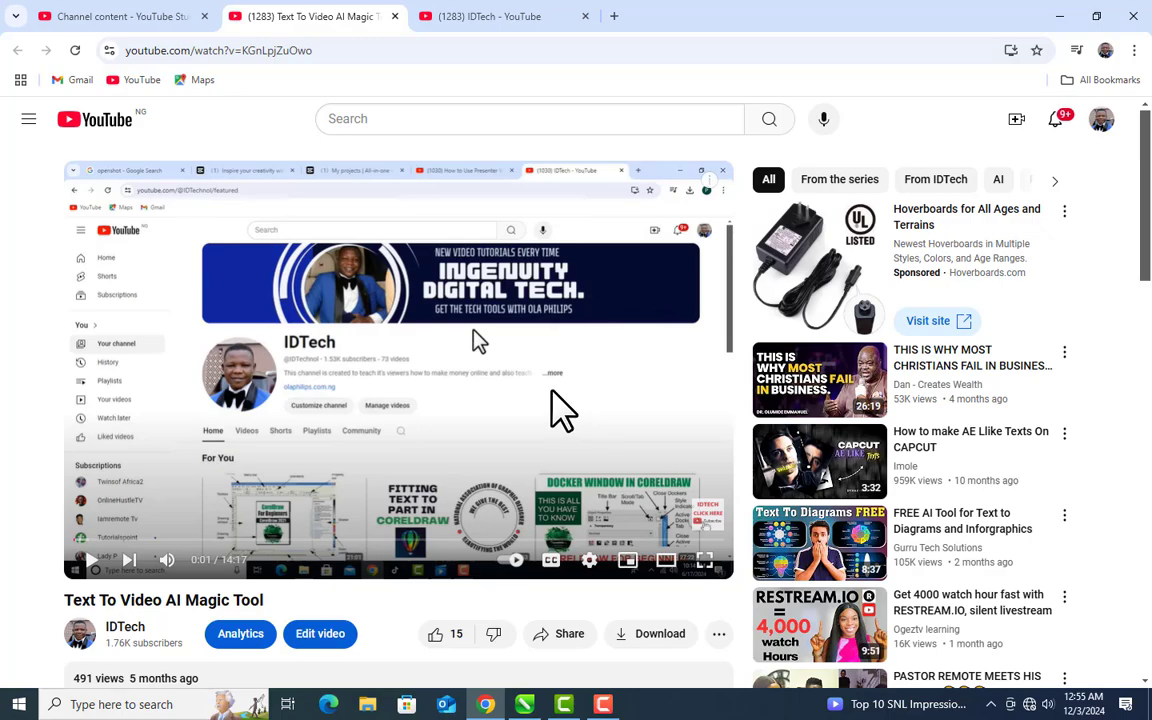
scroll(391, 470, "down", 3)
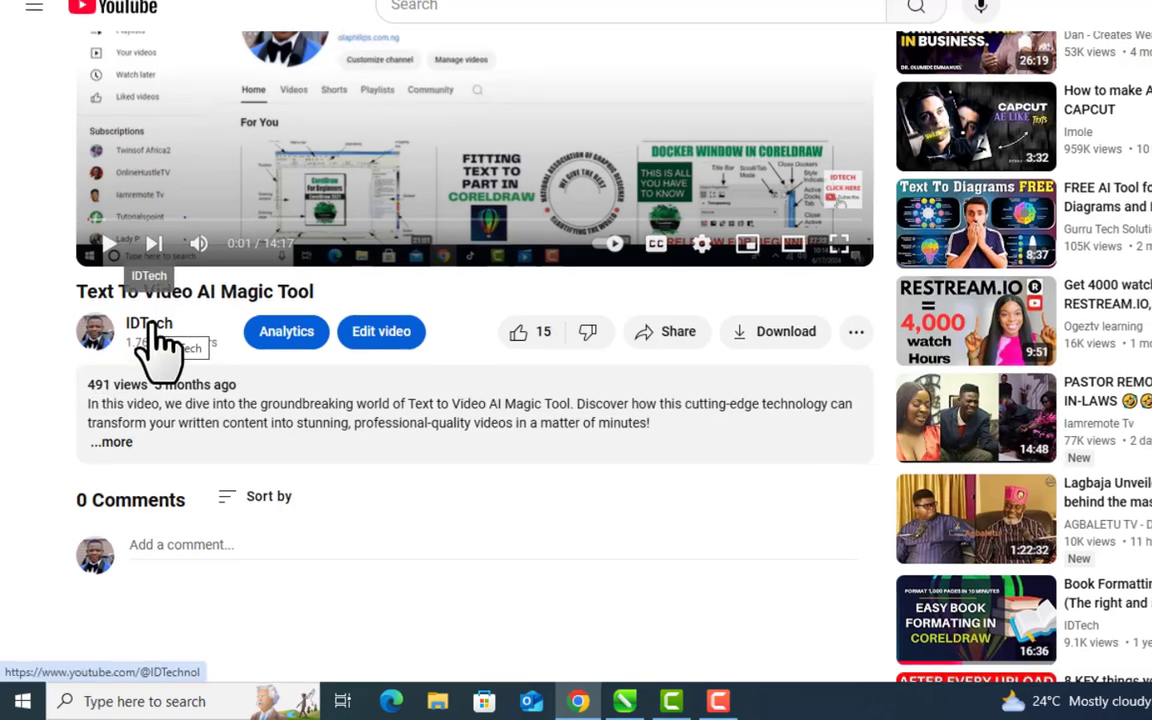
middle_click(152, 328)
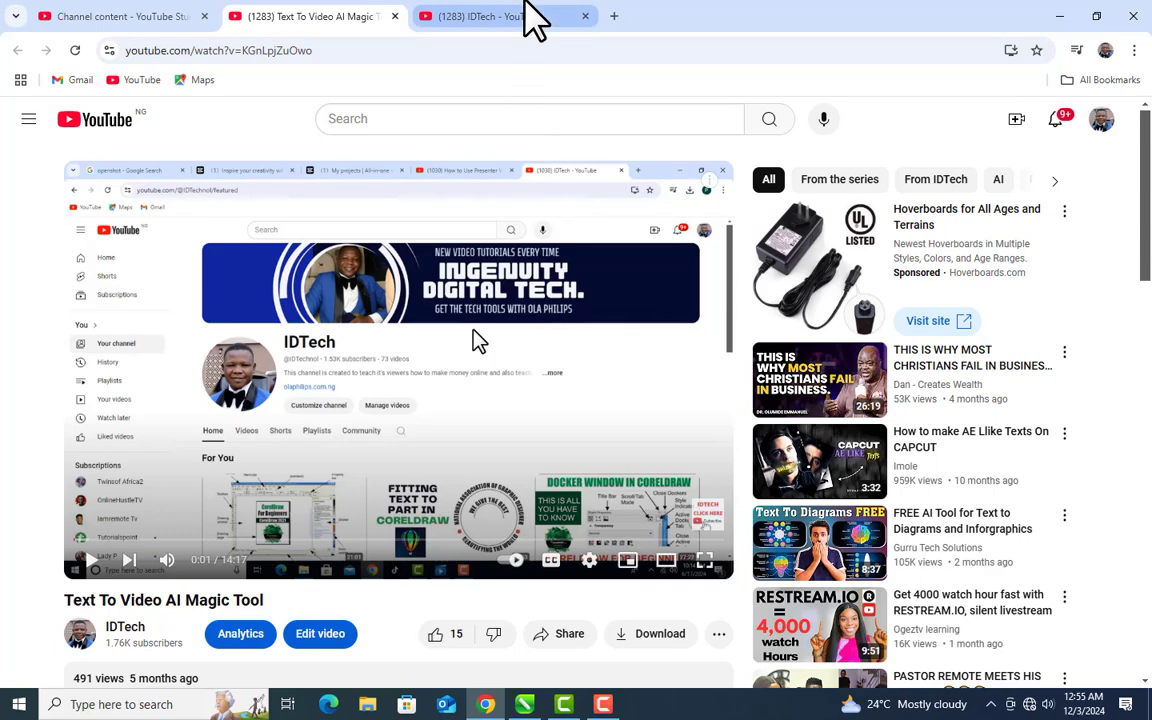
left_click(527, 20)
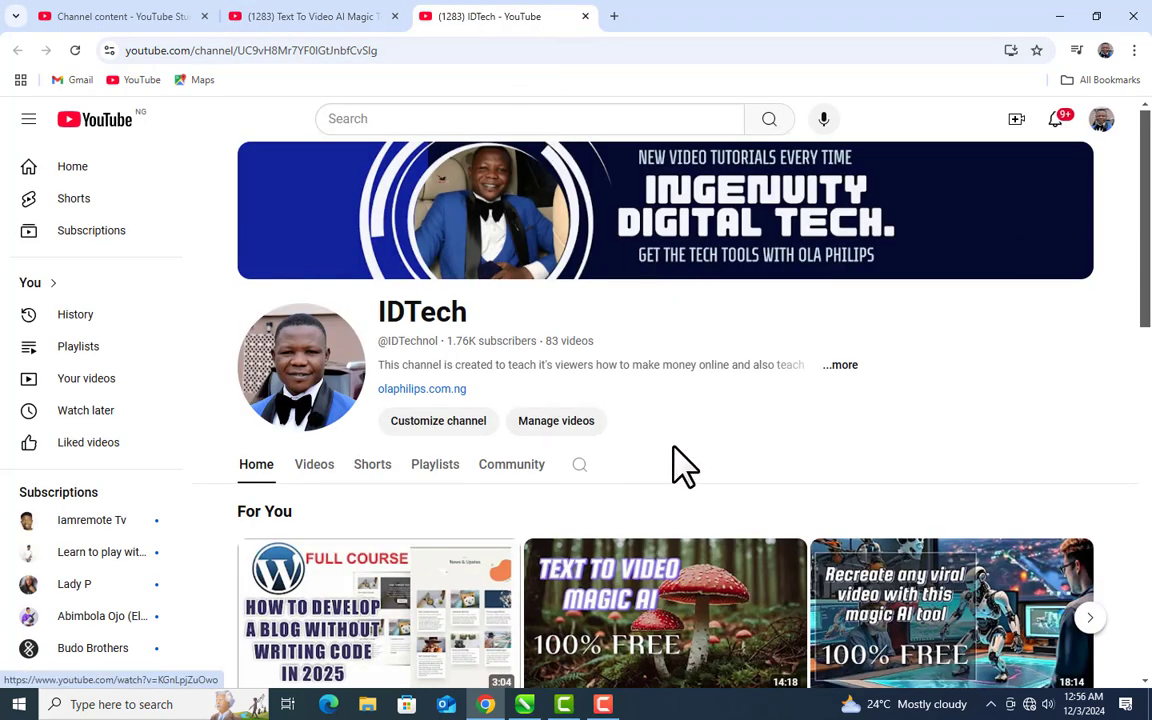
scroll(640, 485, "down", 3)
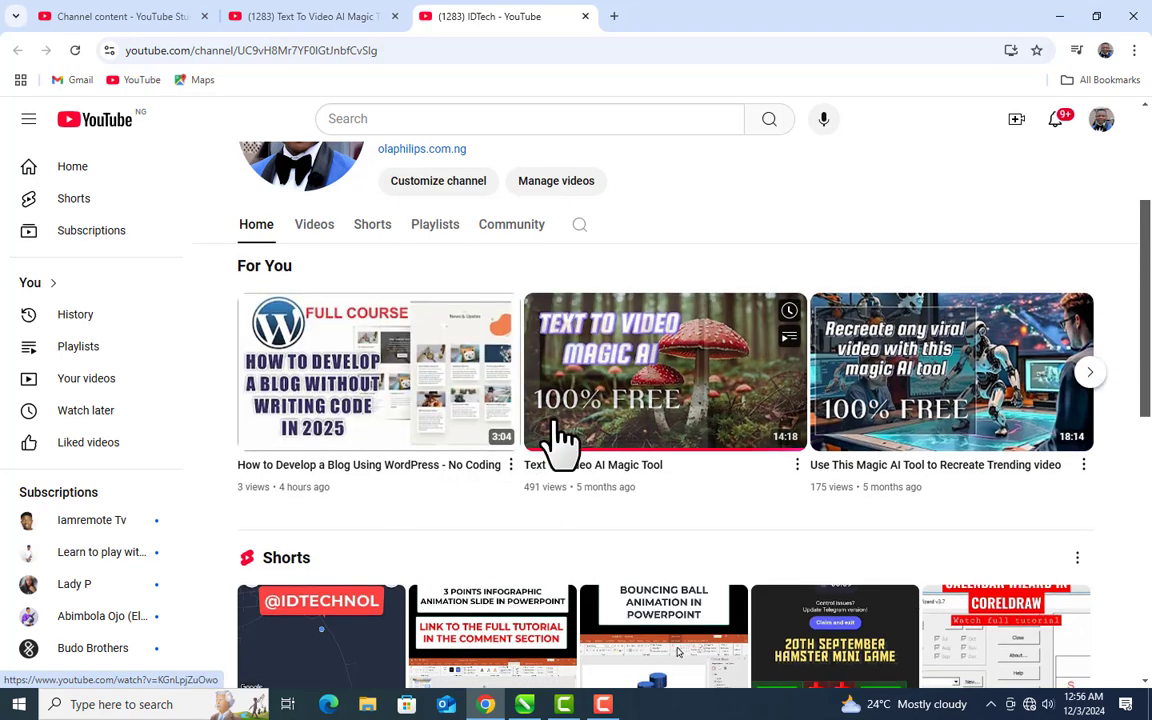
scroll(470, 622, "down", 5)
scroll(628, 548, "down", 3)
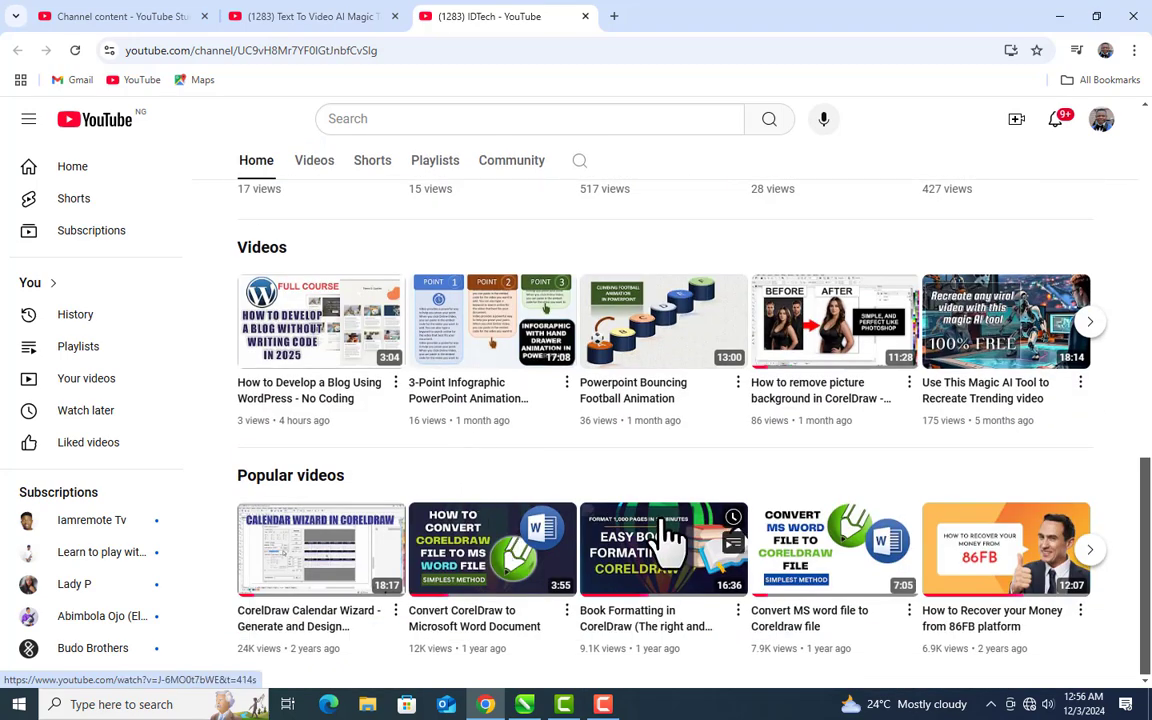
scroll(679, 547, "up", 11)
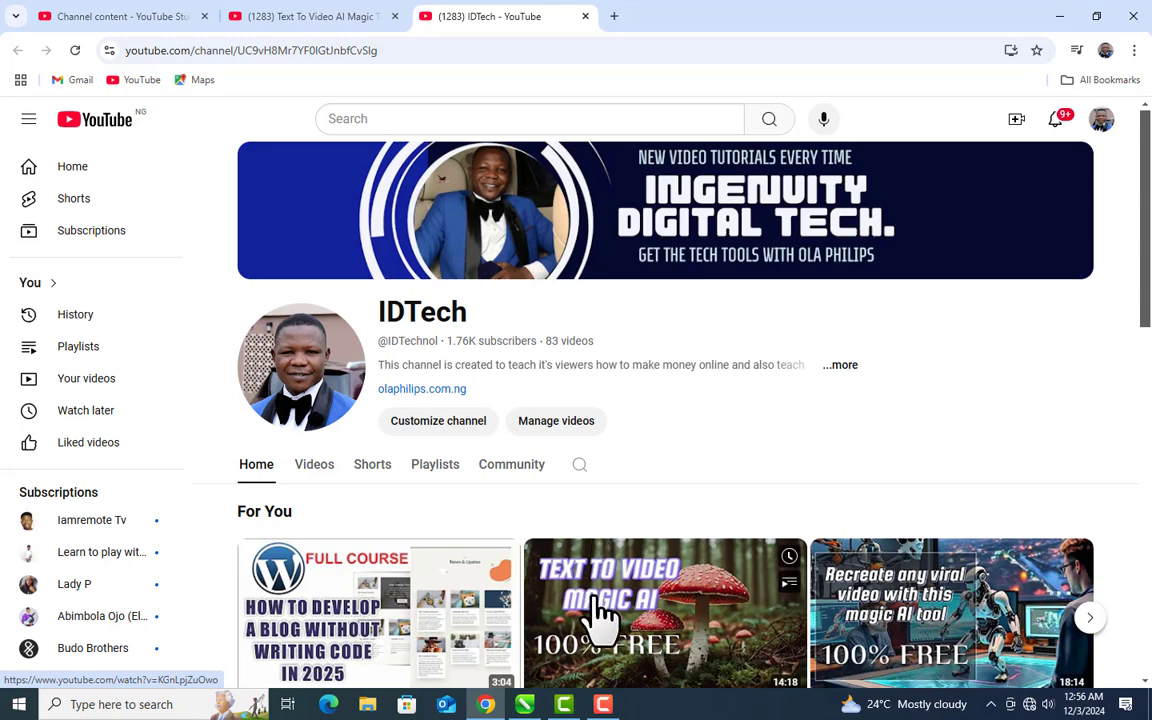
Switch to CorelDRAW and rearrange the church photos beside the blank Page 3 so that they no longer crowd each other.
left_click(526, 705)
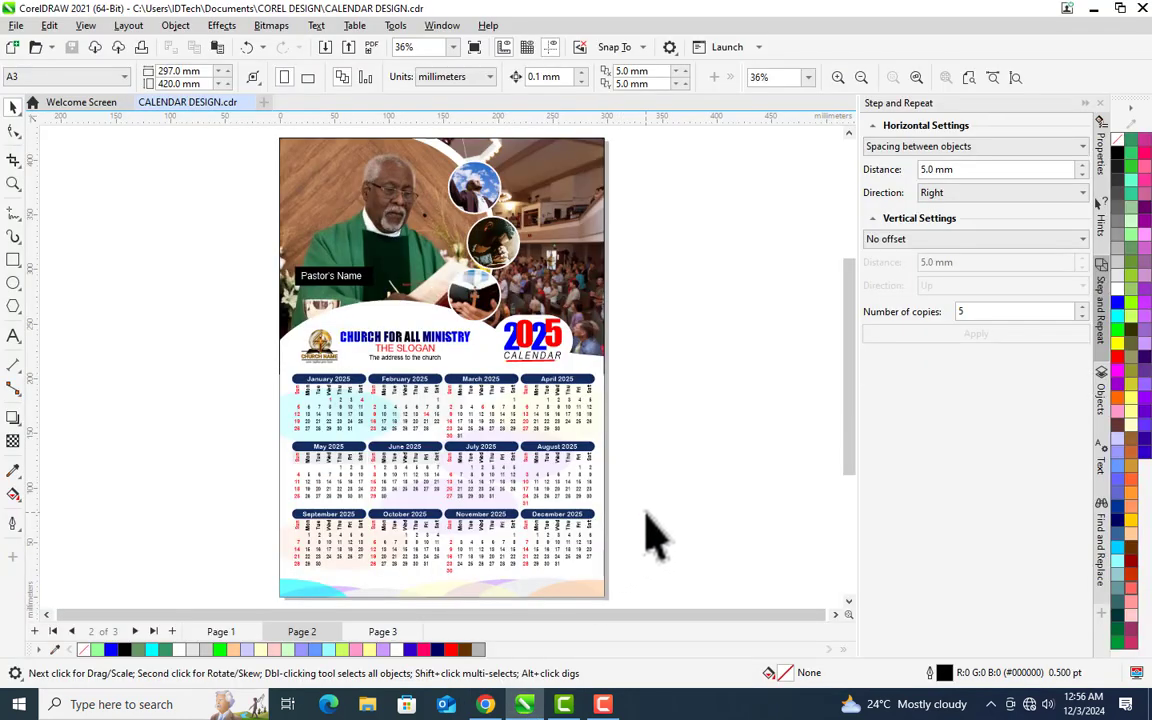
left_click(379, 631)
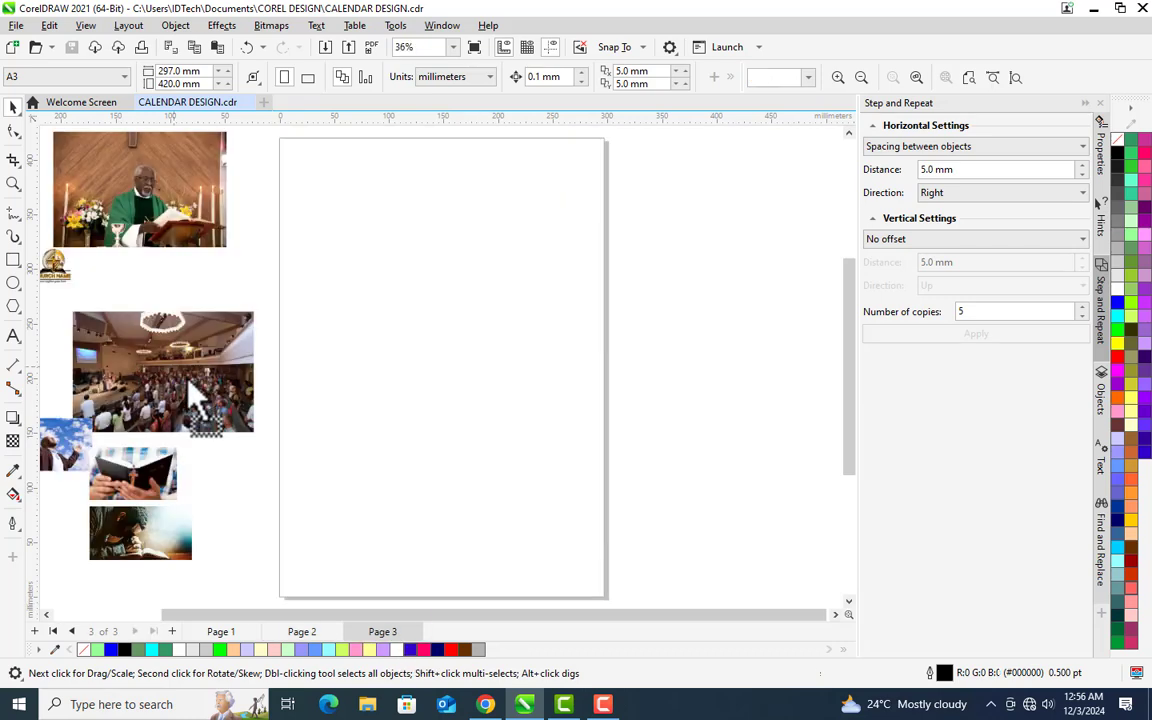
left_click_drag(186, 388, 192, 372)
left_click_drag(195, 238, 232, 256)
left_click_drag(155, 478, 220, 471)
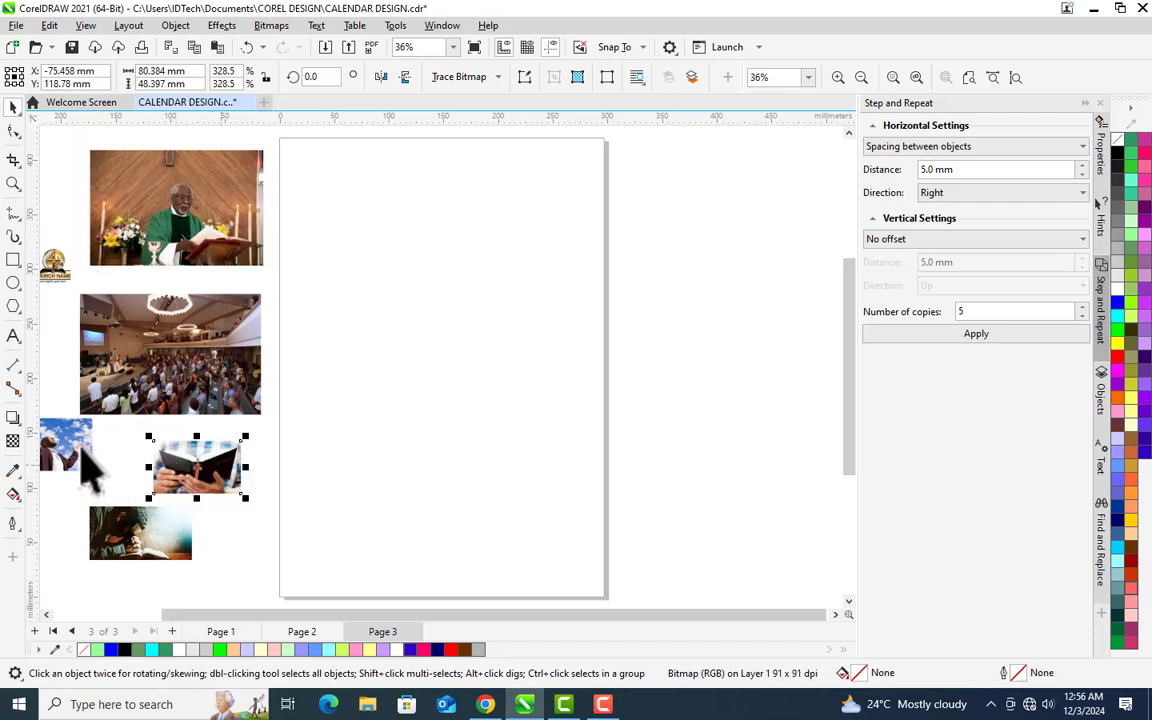
left_click_drag(77, 443, 131, 456)
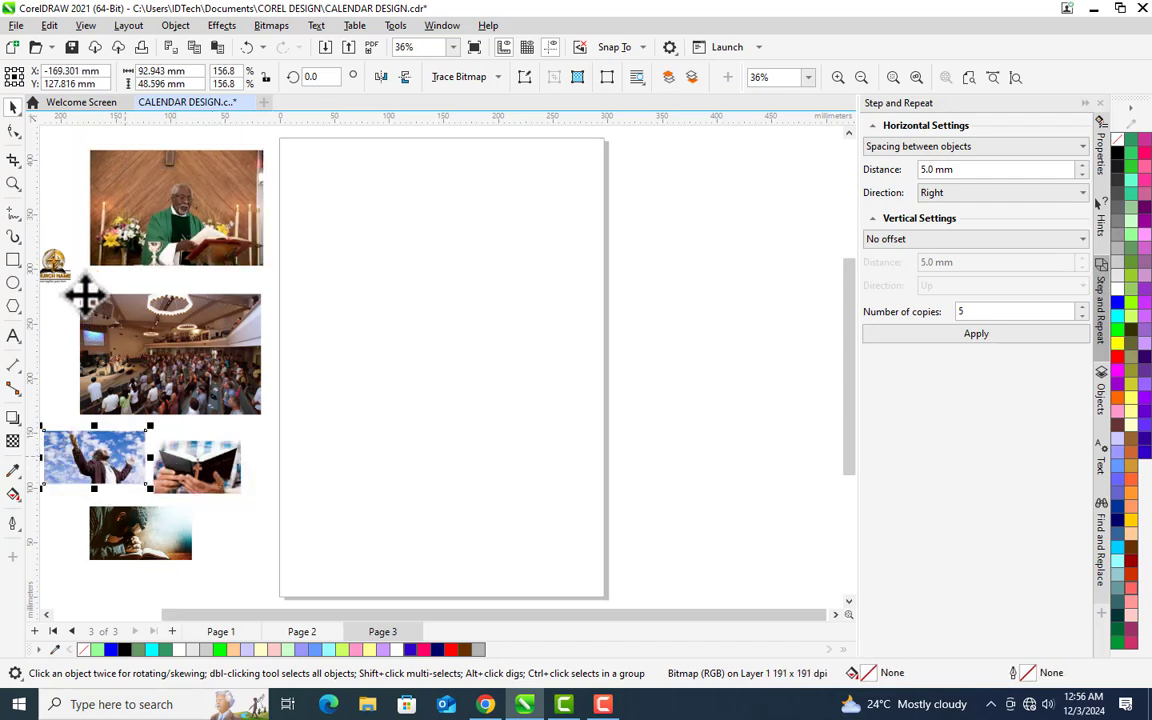
Copy the entire calendar design from Page 2 to Page 3, place it to the right of the blank page and group it.
left_click(301, 631)
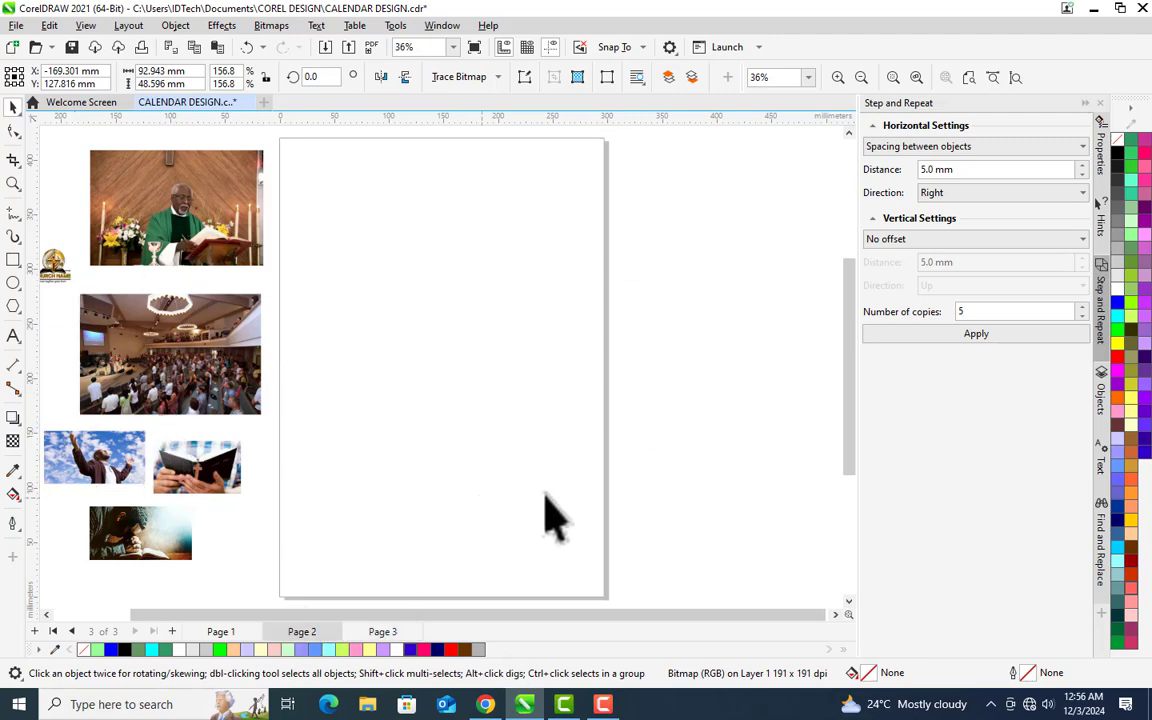
left_click(680, 520)
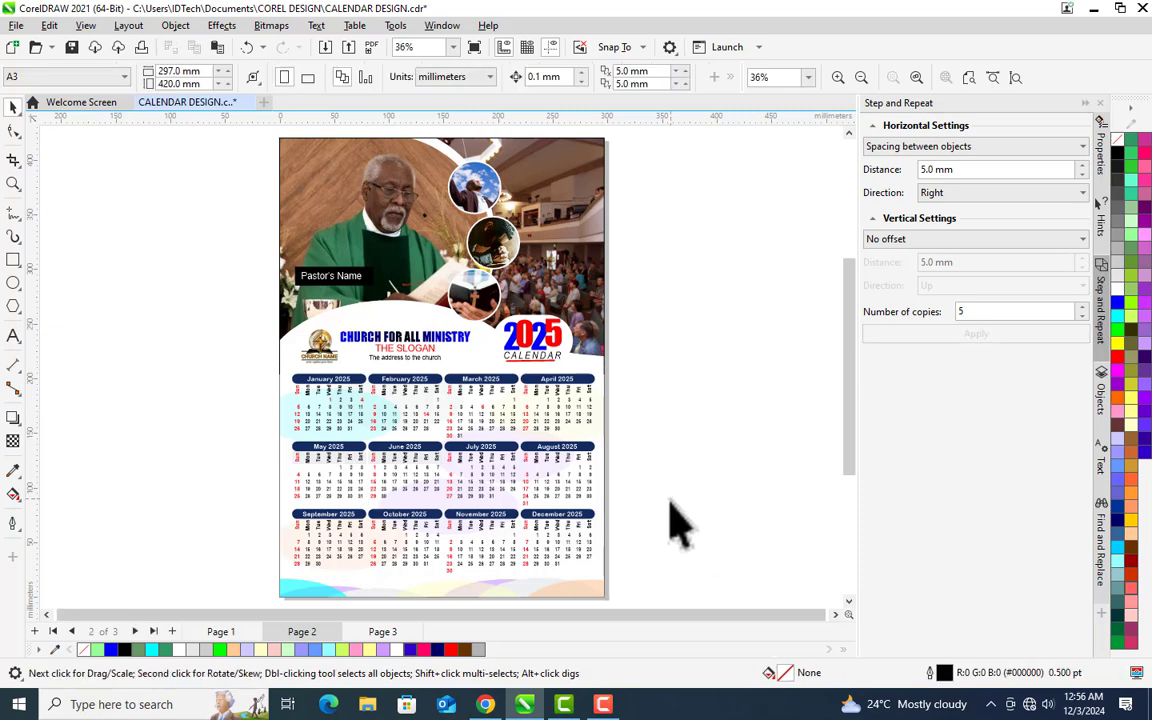
key("ctrl+a")
left_click(387, 631)
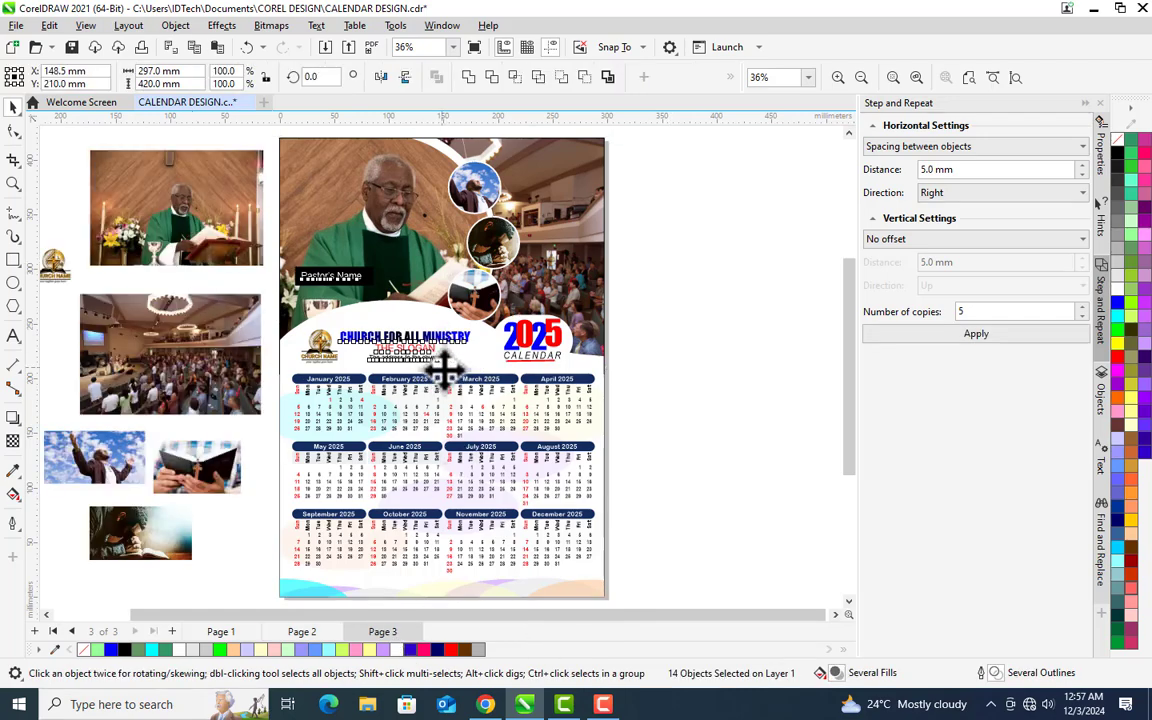
left_click_drag(444, 369, 795, 378)
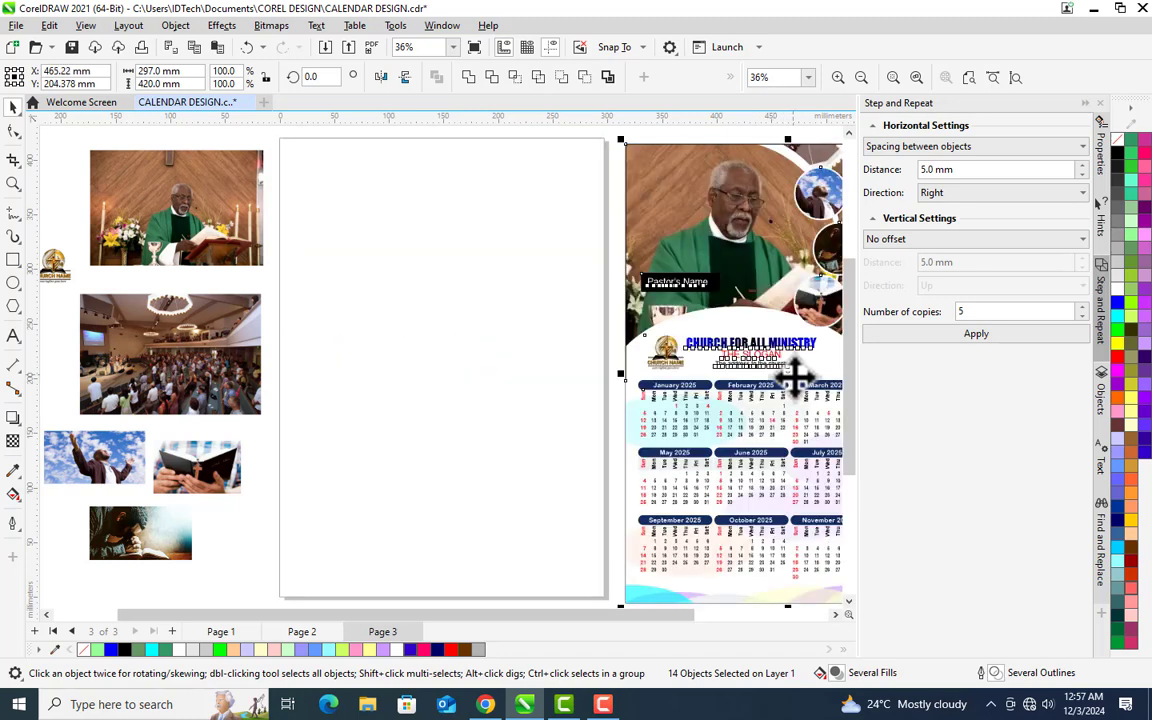
key("ctrl+g")
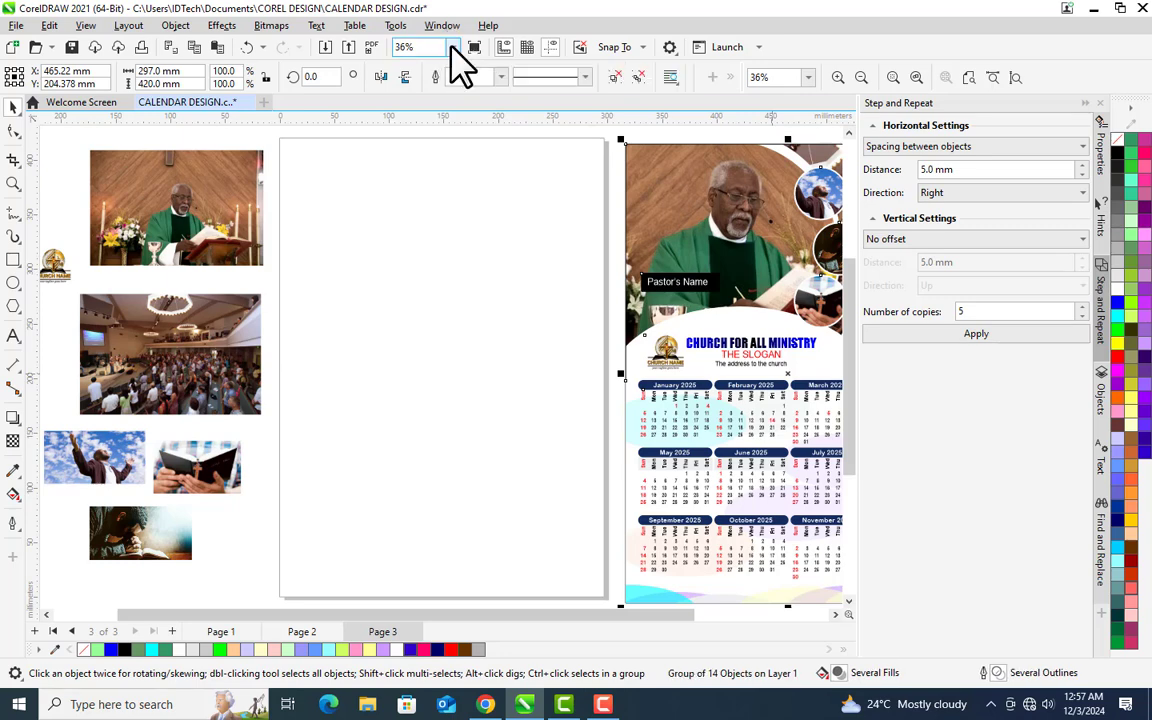
Place a horizontal guideline at about Y 205.8 mm, between the calendar's header artwork and its month grid.
left_click(453, 47)
left_click(437, 73)
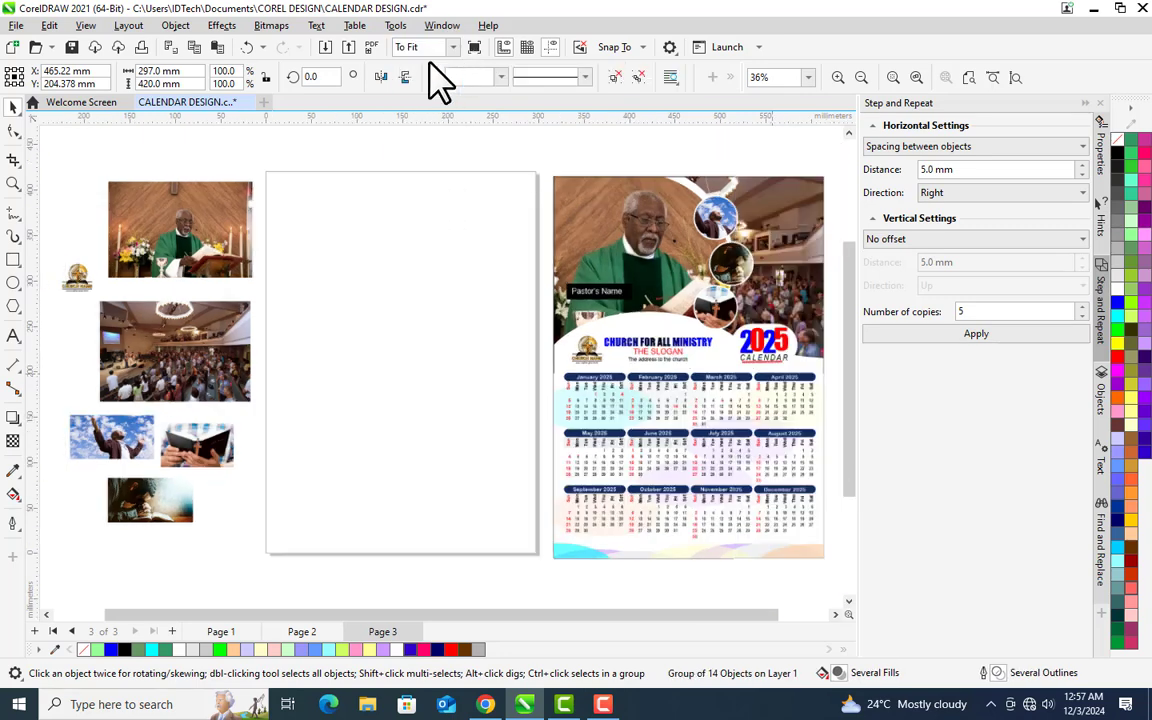
key("F2")
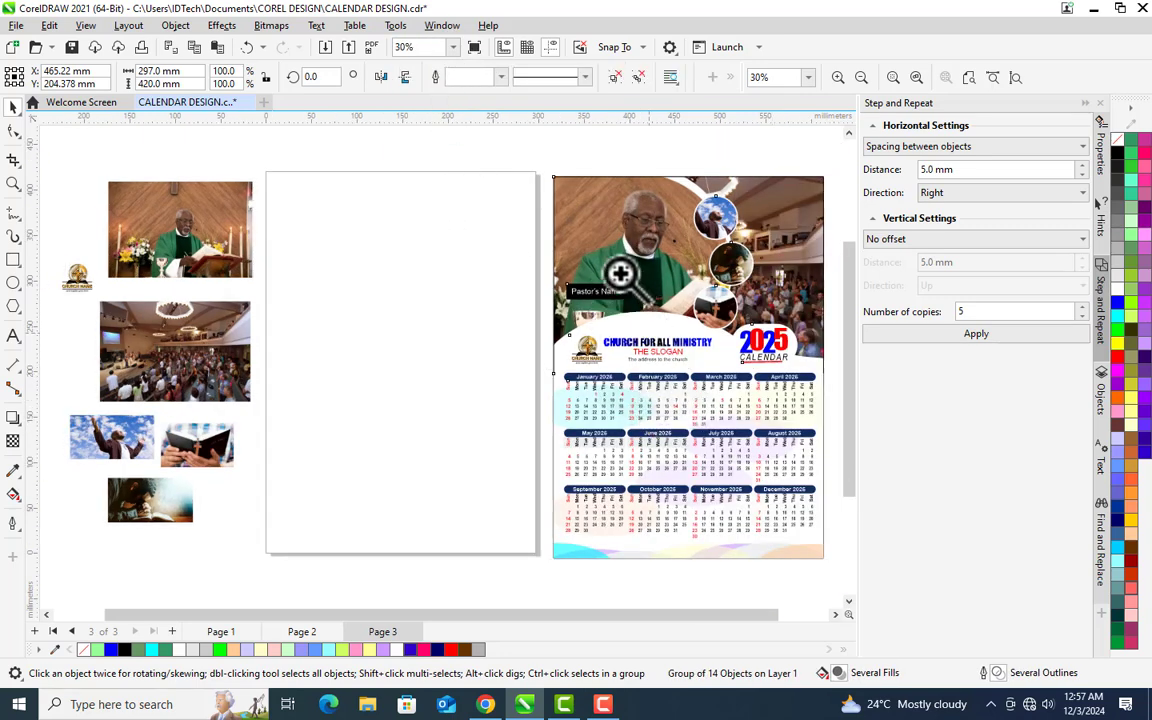
left_click_drag(542, 167, 838, 571)
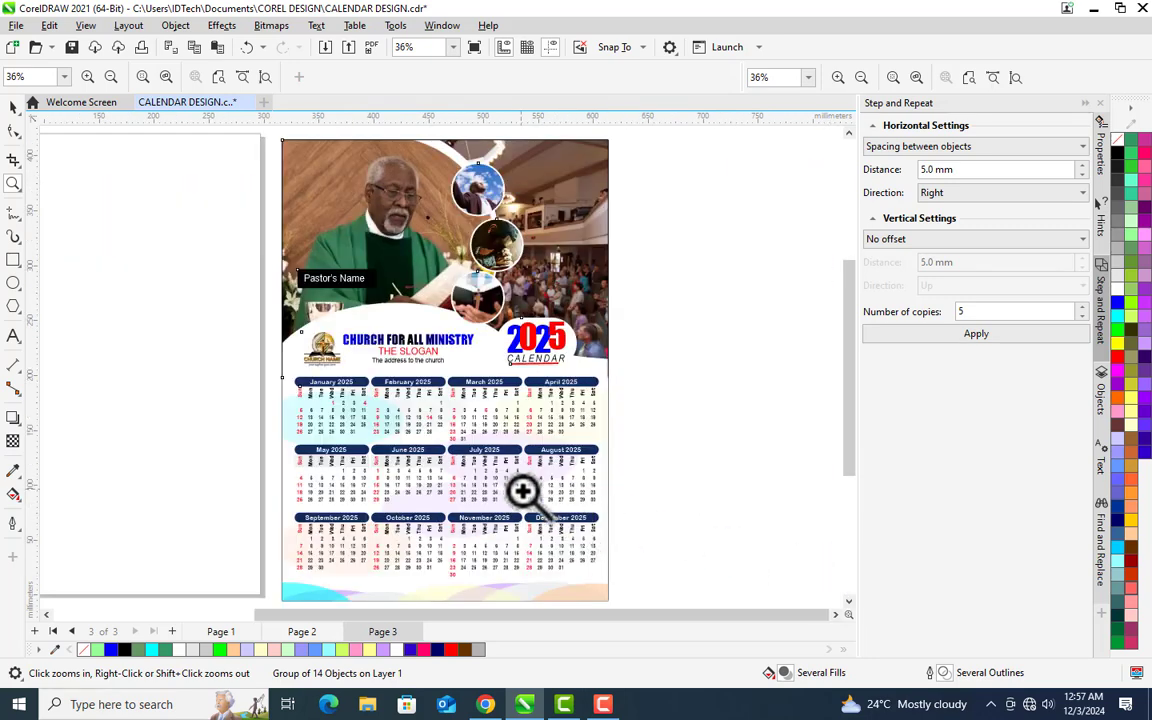
key("space")
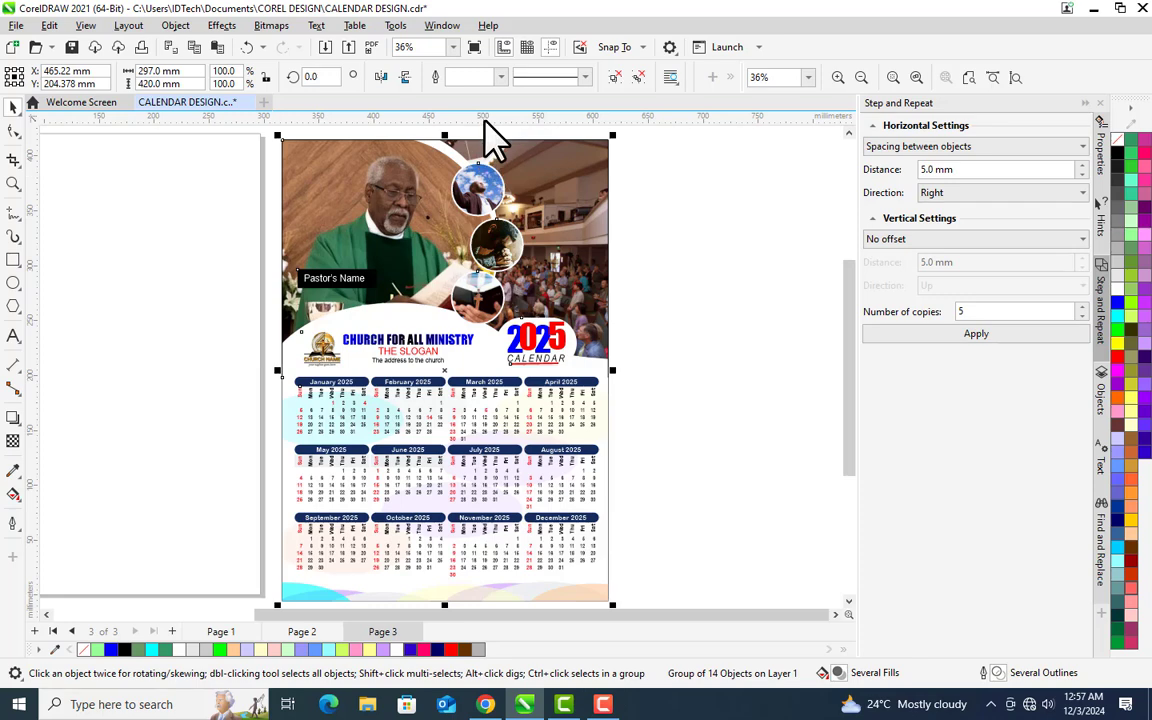
left_click(489, 369)
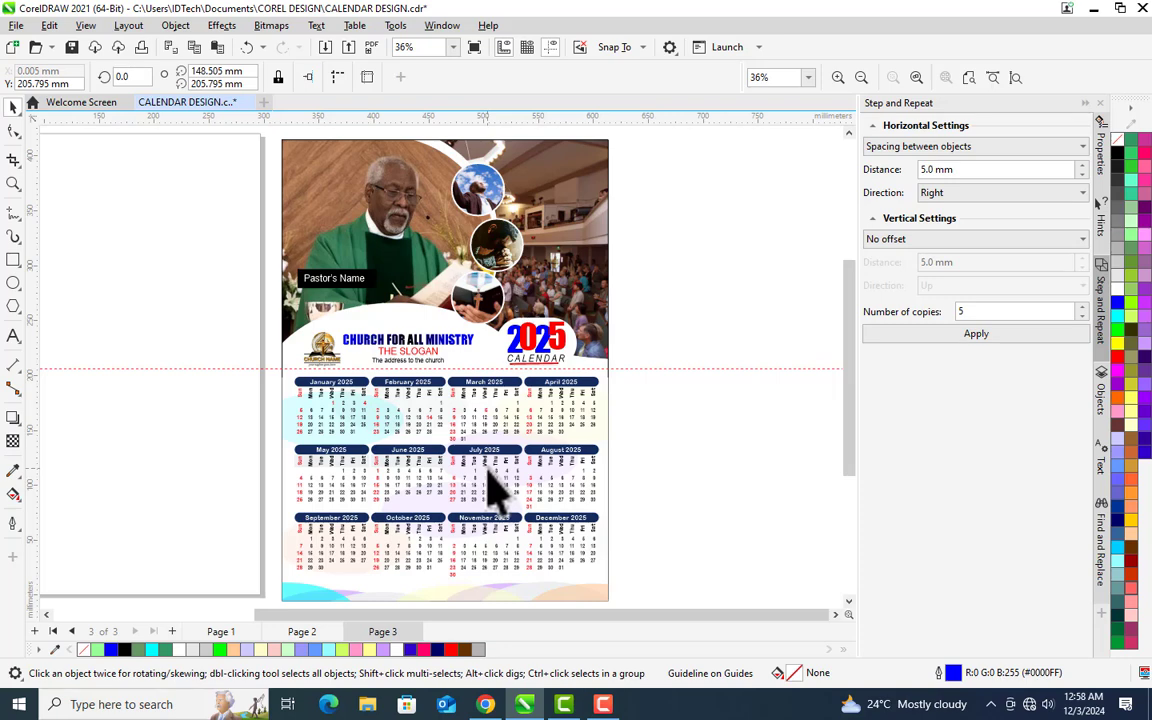
Delete the horizontal guideline that crosses the blank page and the calendar design.
left_click(453, 47)
left_click(430, 68)
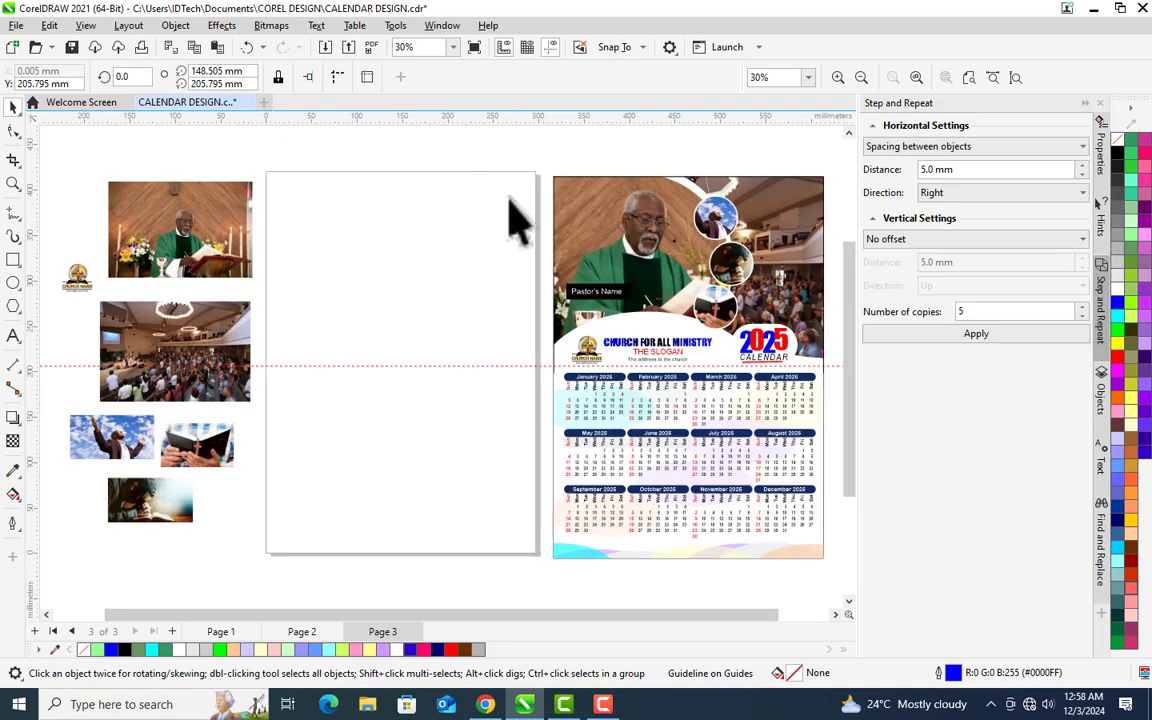
left_click(461, 366)
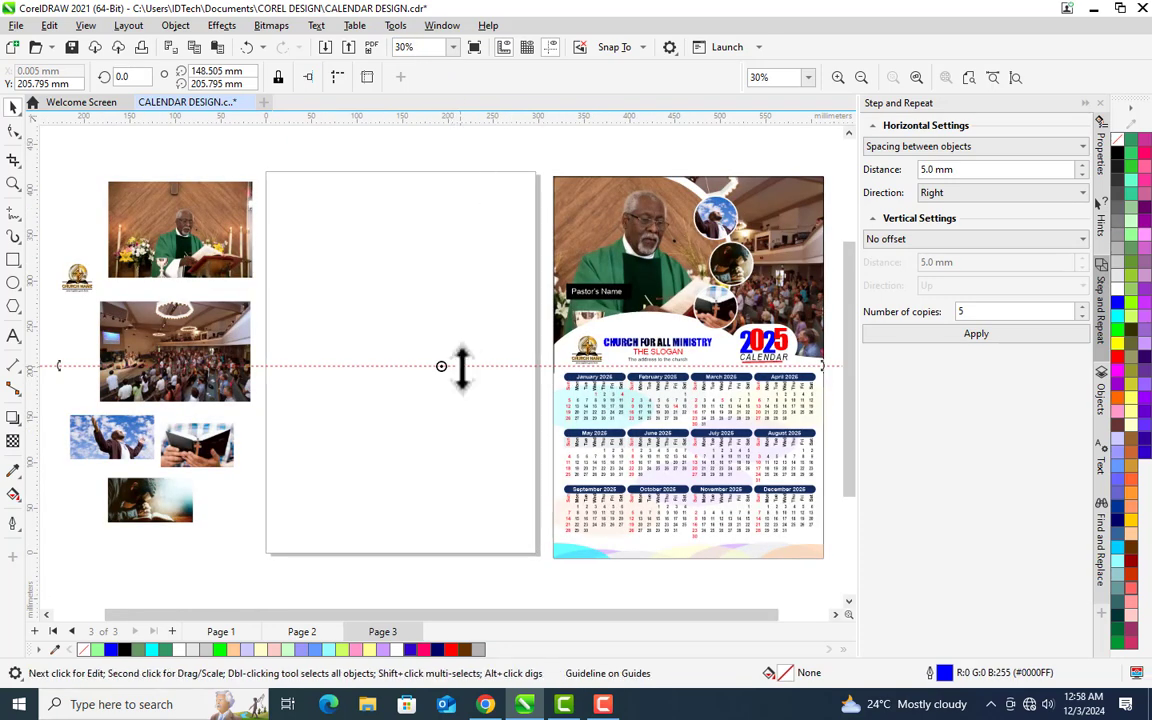
key("Delete")
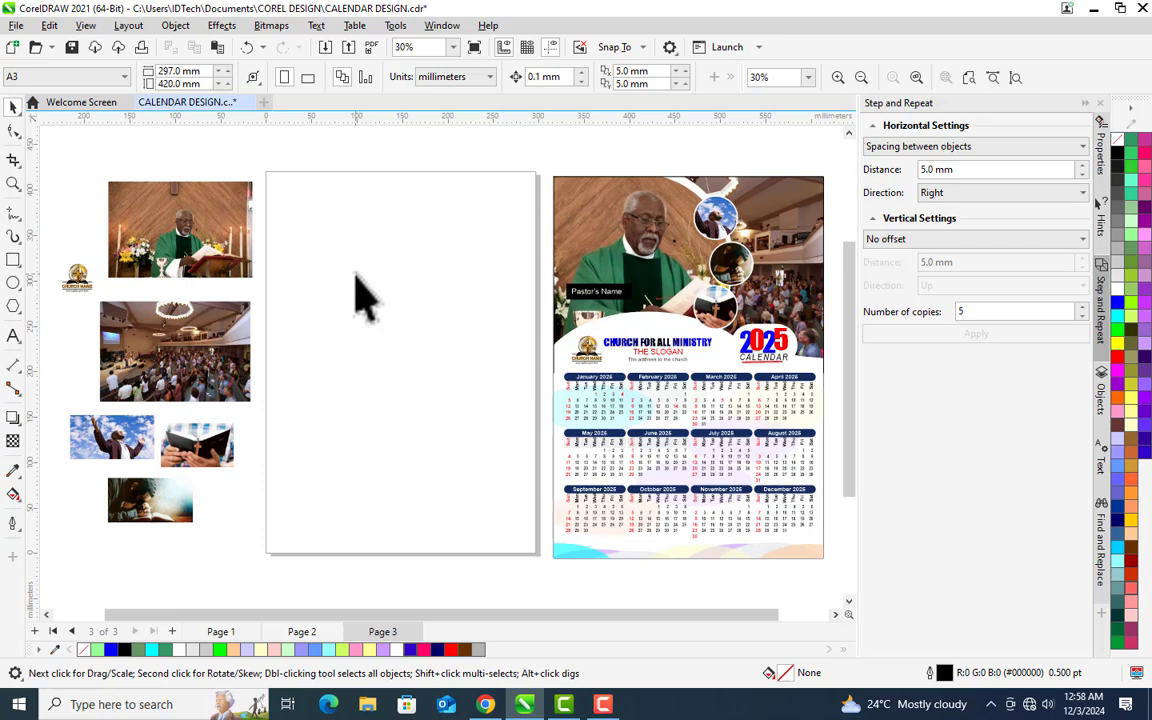
Try to draw a rectangle of about 297 × 422 mm over the blank page without snapping, and remove it.
key("F6")
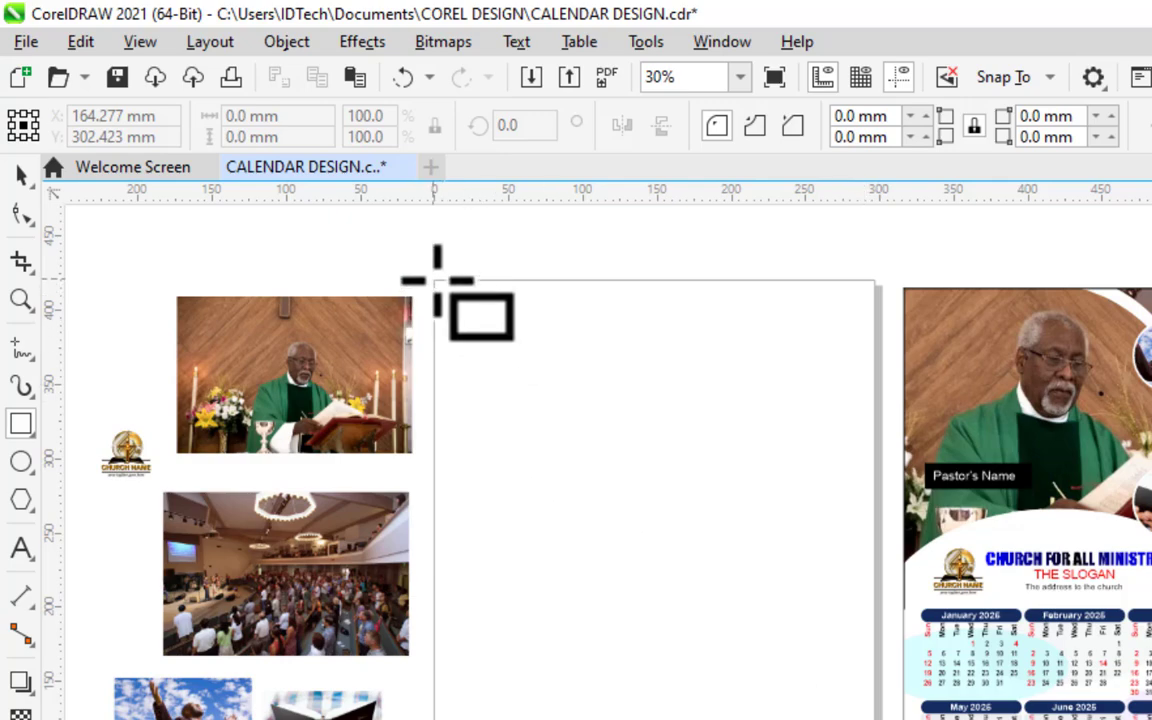
left_click_drag(437, 280, 878, 719)
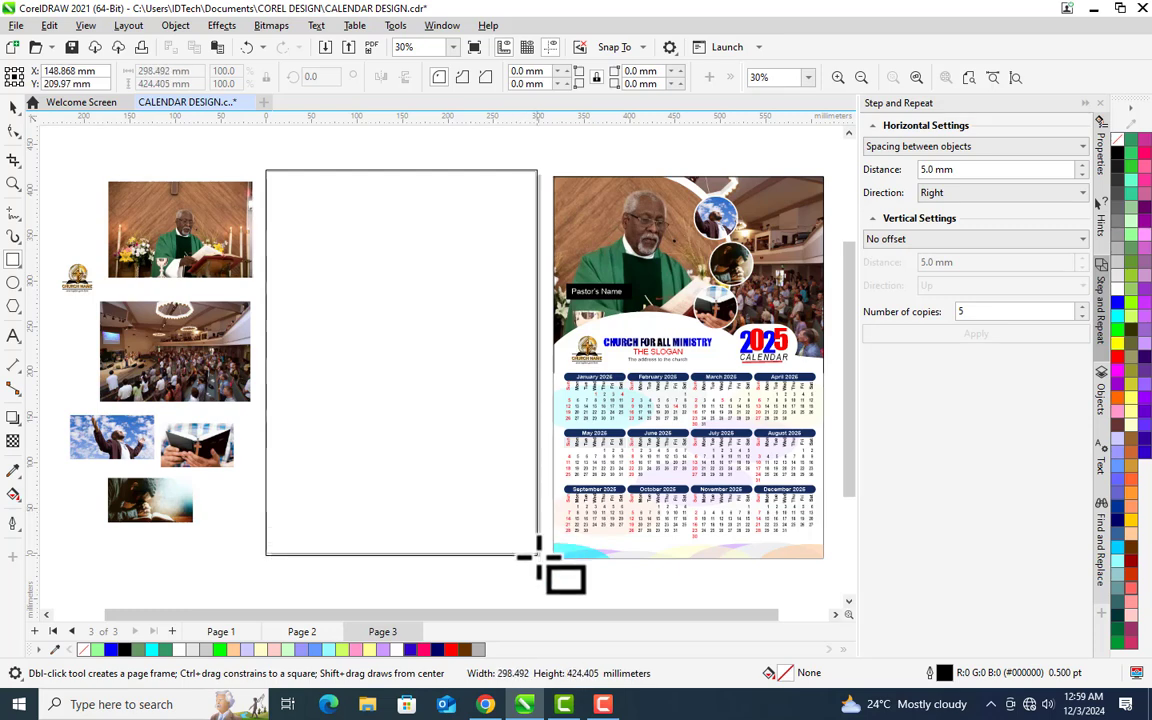
left_click_drag(537, 555, 538, 556)
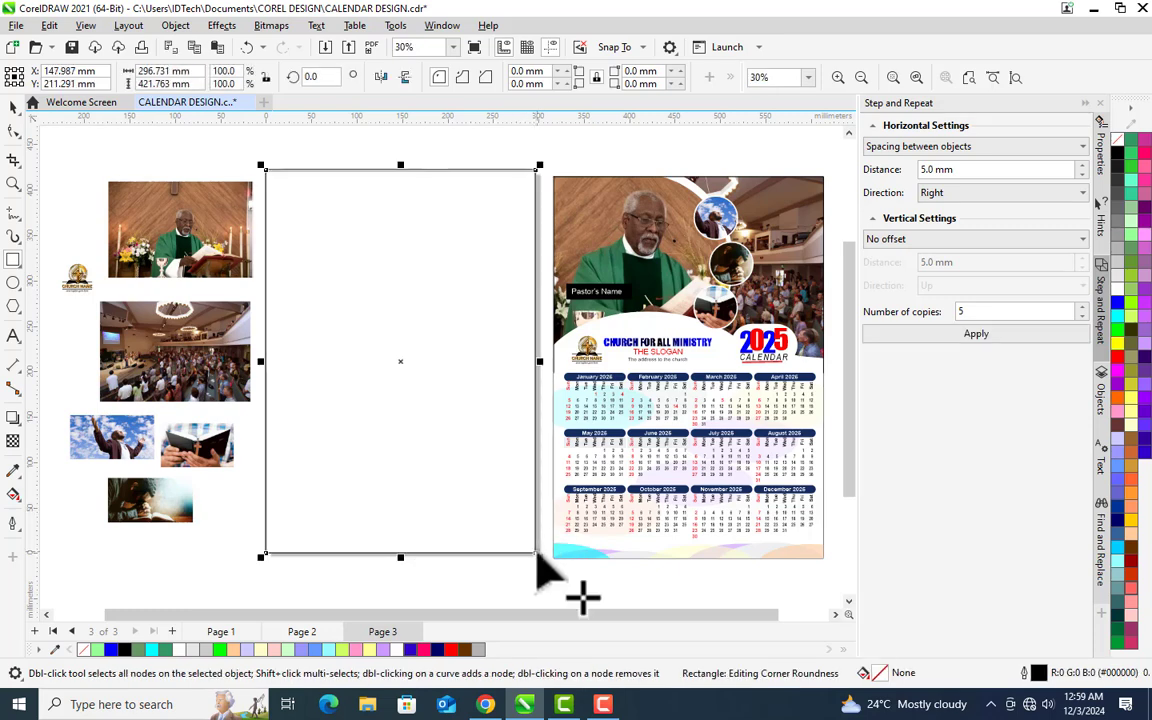
left_click(538, 560)
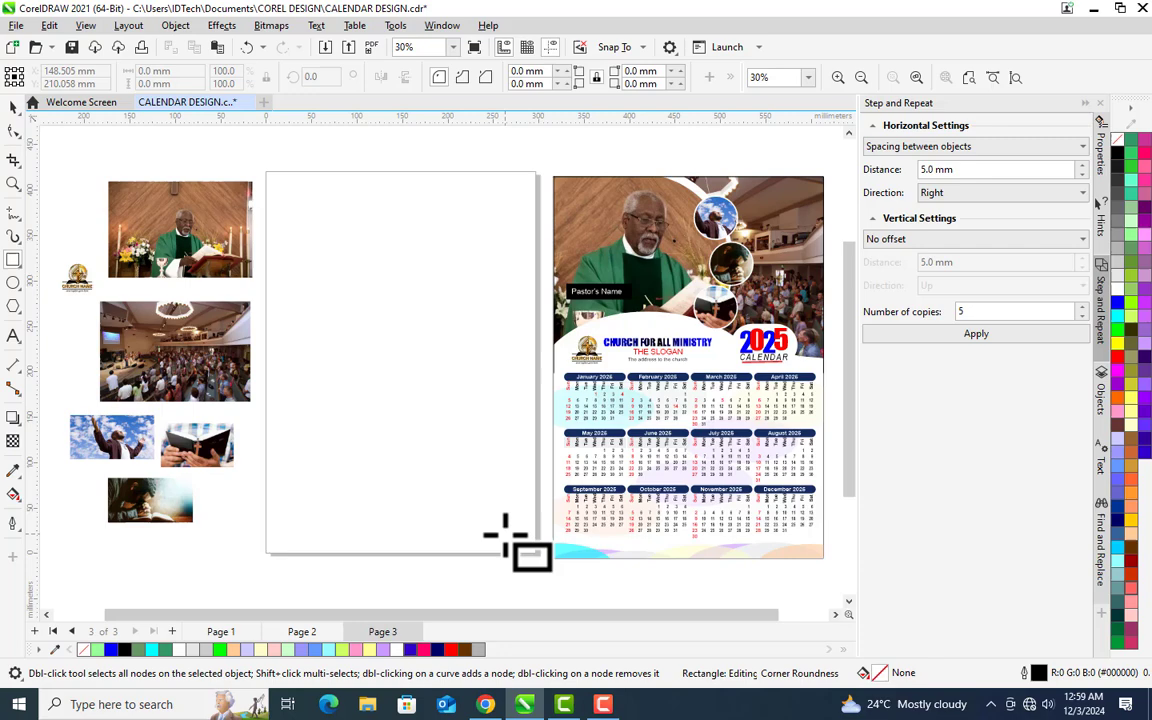
Turn on snapping to the page.
left_click(85, 27)
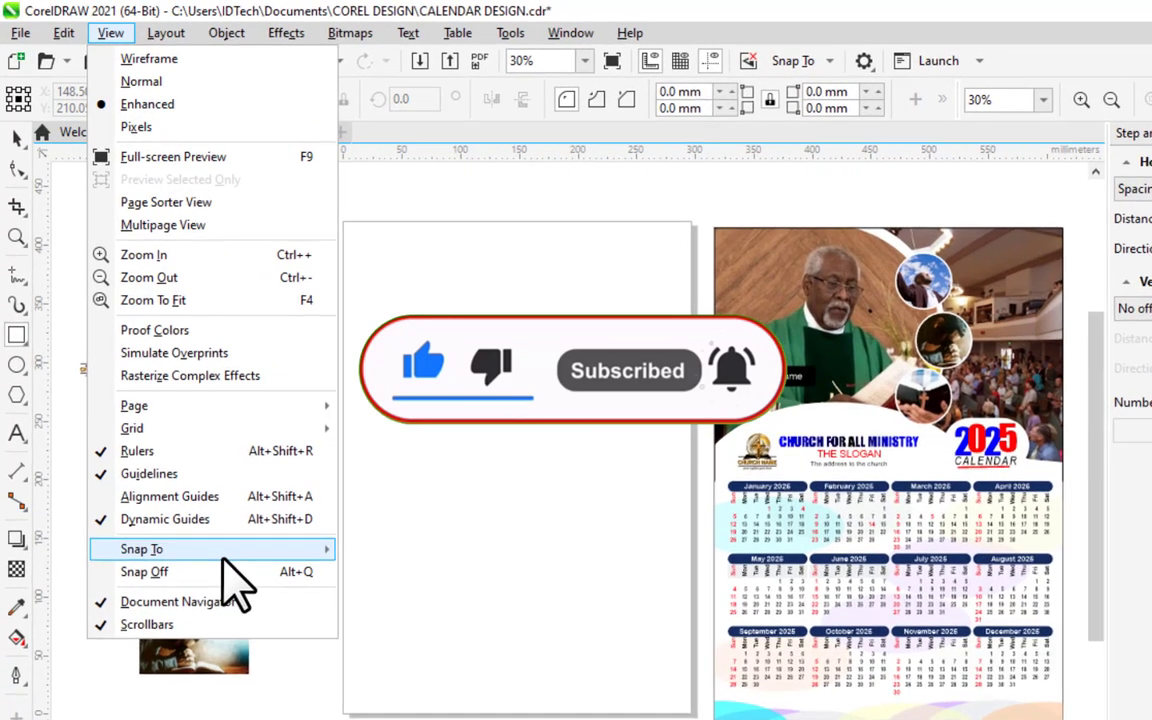
mouse_move(172, 432)
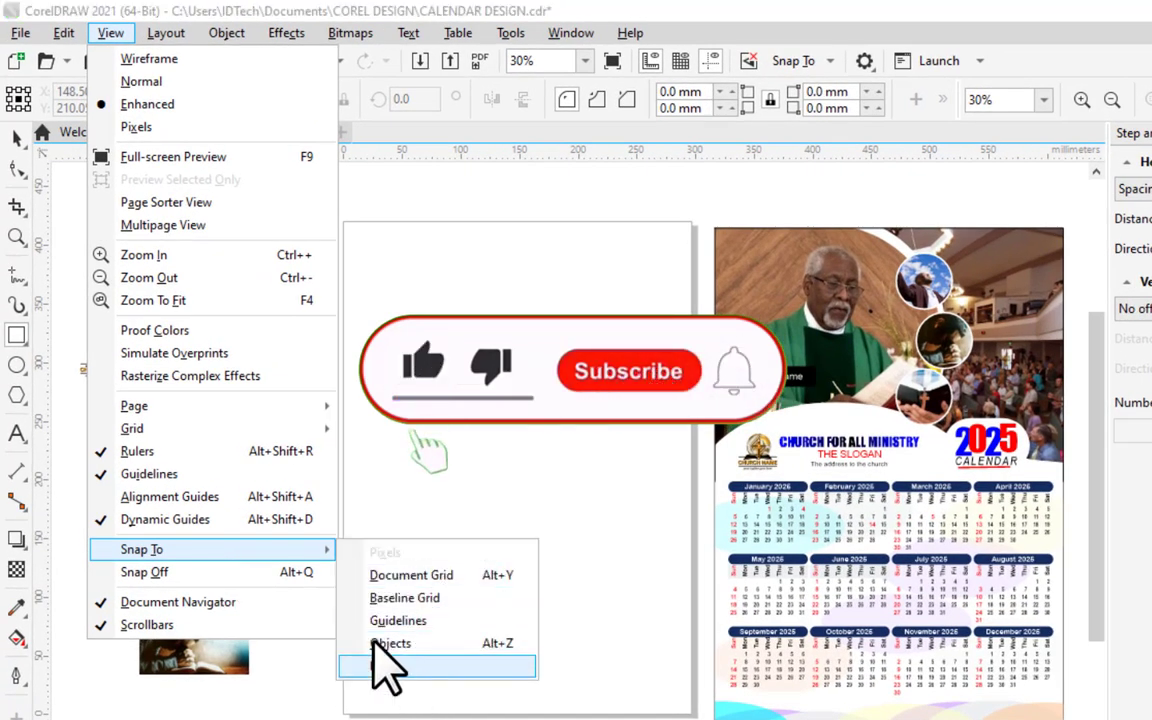
mouse_move(220, 550)
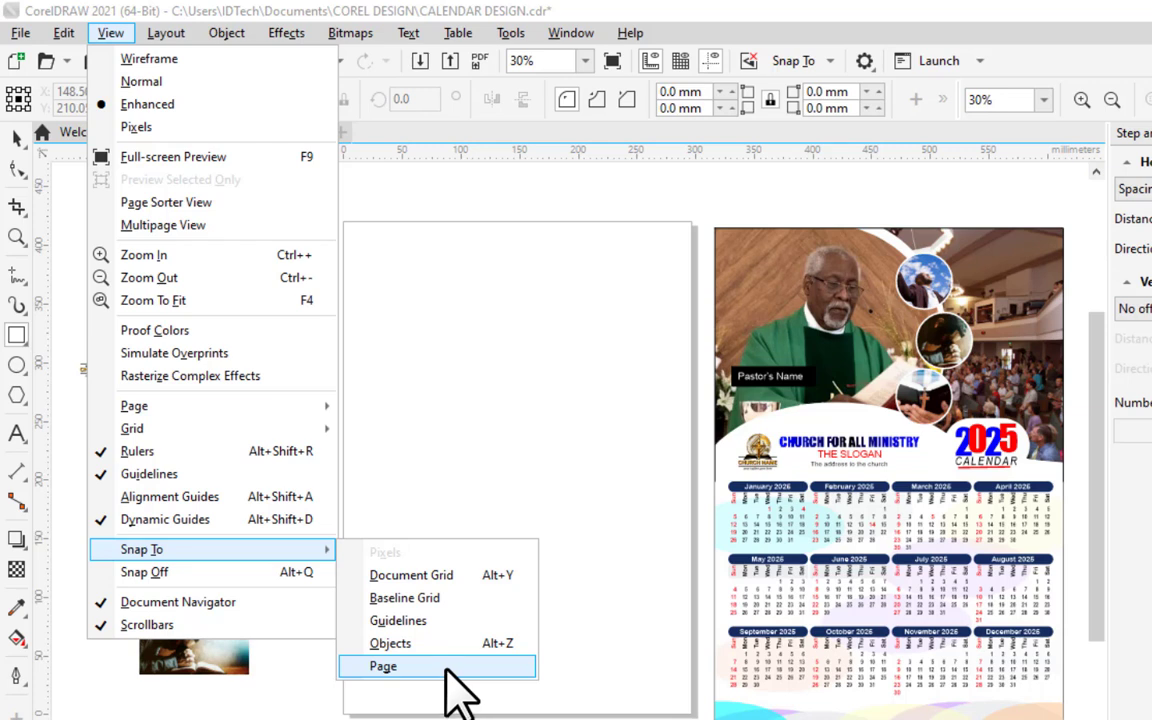
left_click(448, 668)
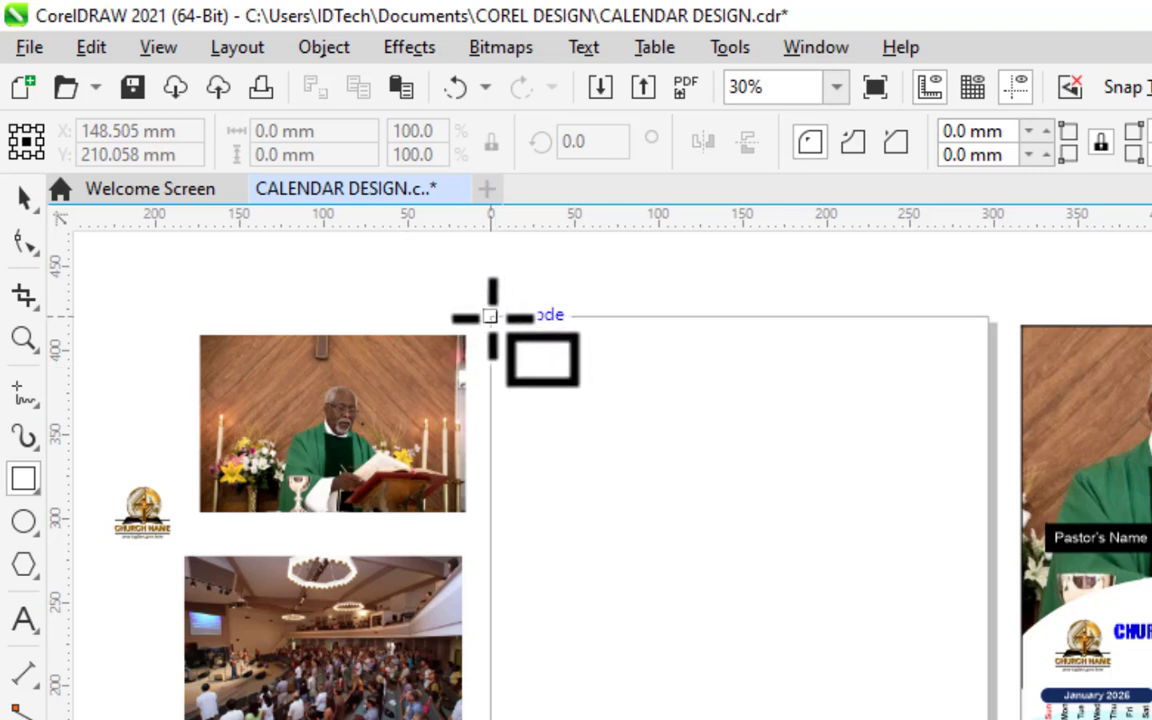
Draw a 297 × 420 mm rectangle snapped to the opposite corners of the blank page.
left_click_drag(492, 316, 950, 719)
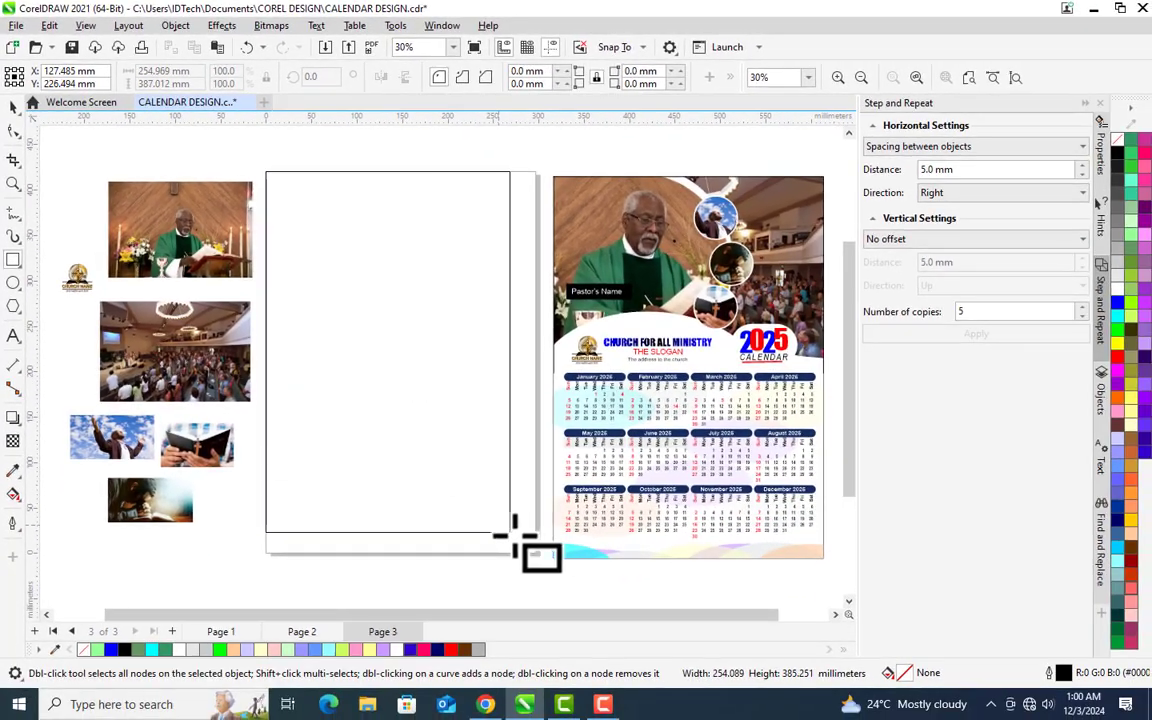
left_click_drag(514, 534, 536, 553)
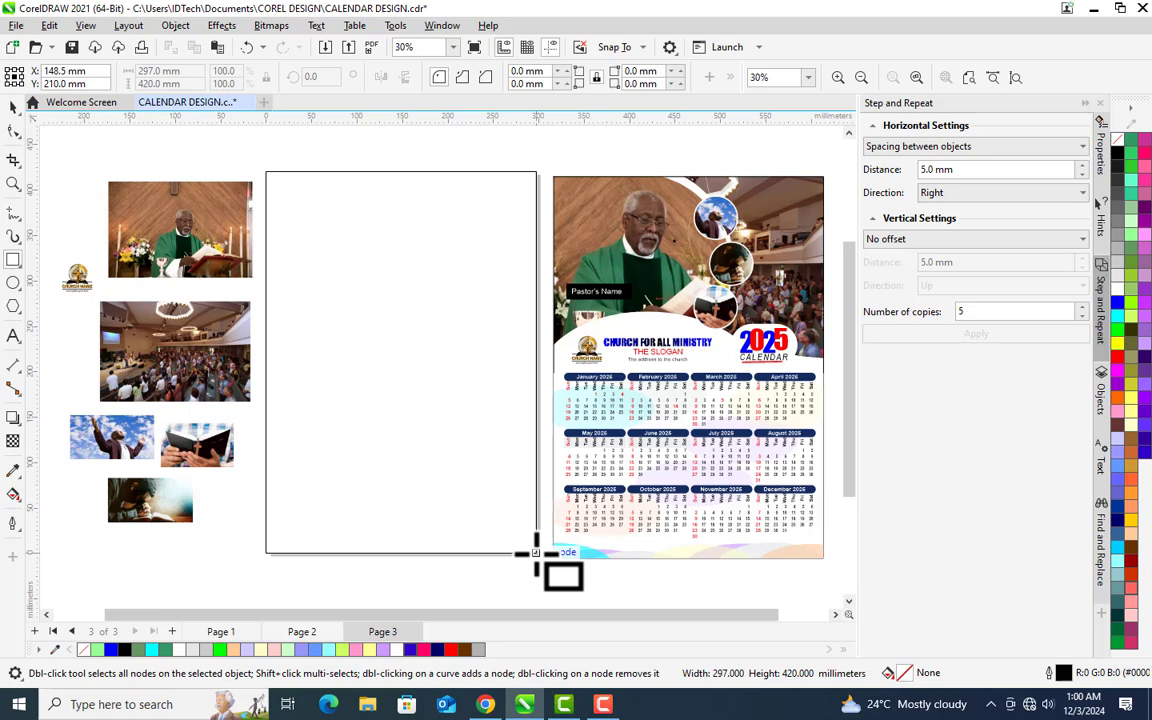
left_click_drag(536, 553, 538, 555)
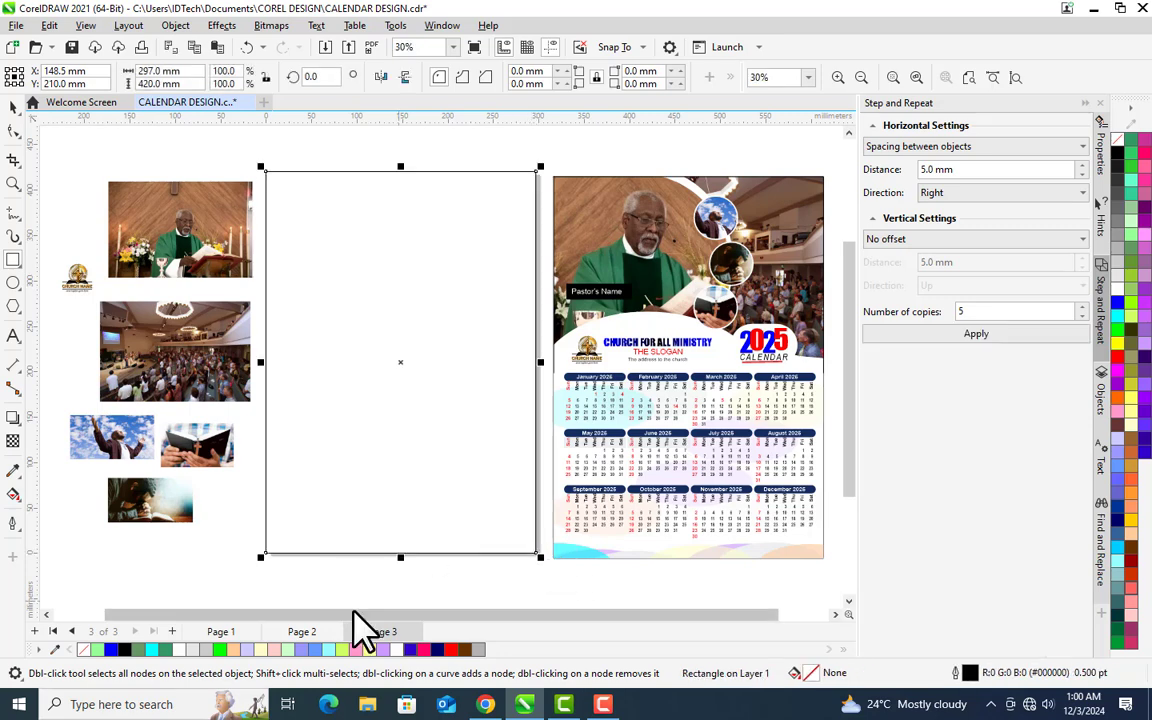
Move the page-sized rectangle off the blank page and center it back on the page.
key("space")
left_click(250, 570)
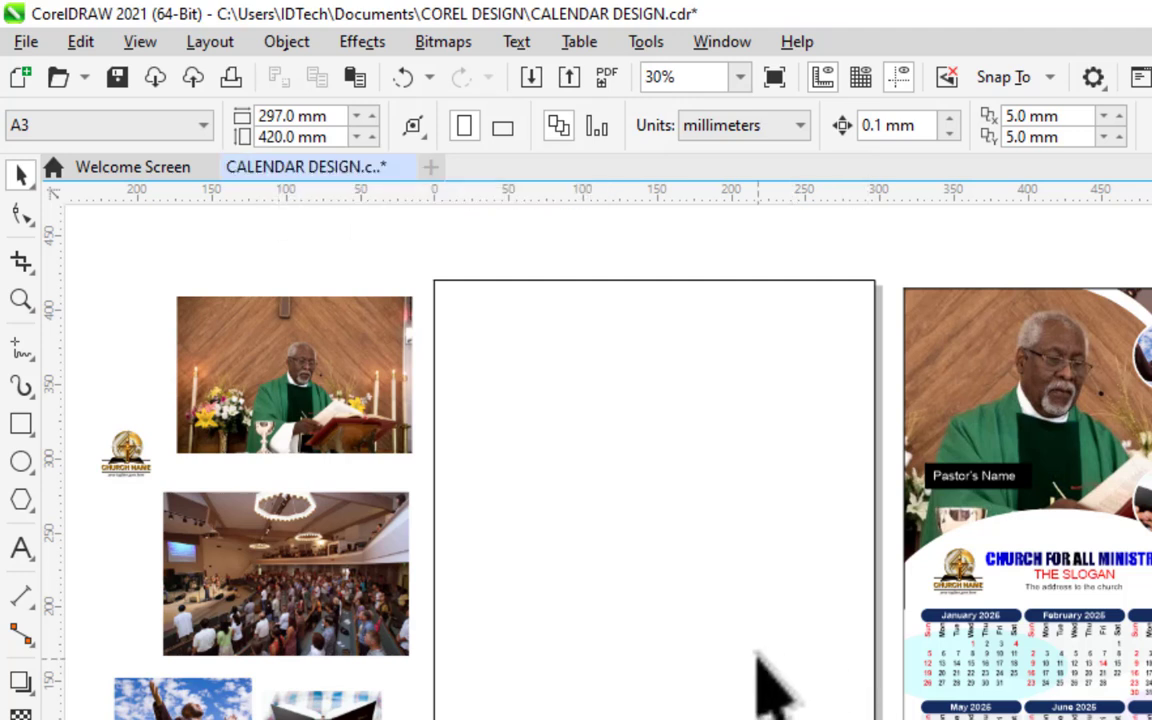
left_click(742, 683)
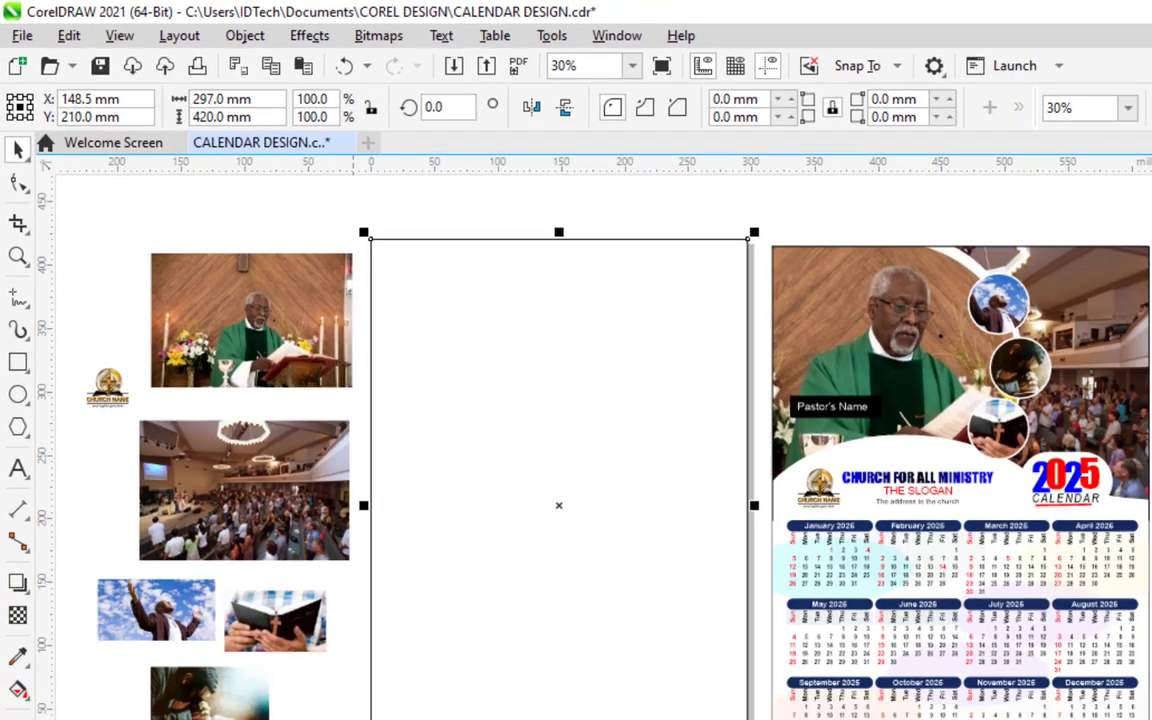
left_click(412, 587)
left_click_drag(377, 340, 606, 372)
left_click_drag(527, 404, 430, 338)
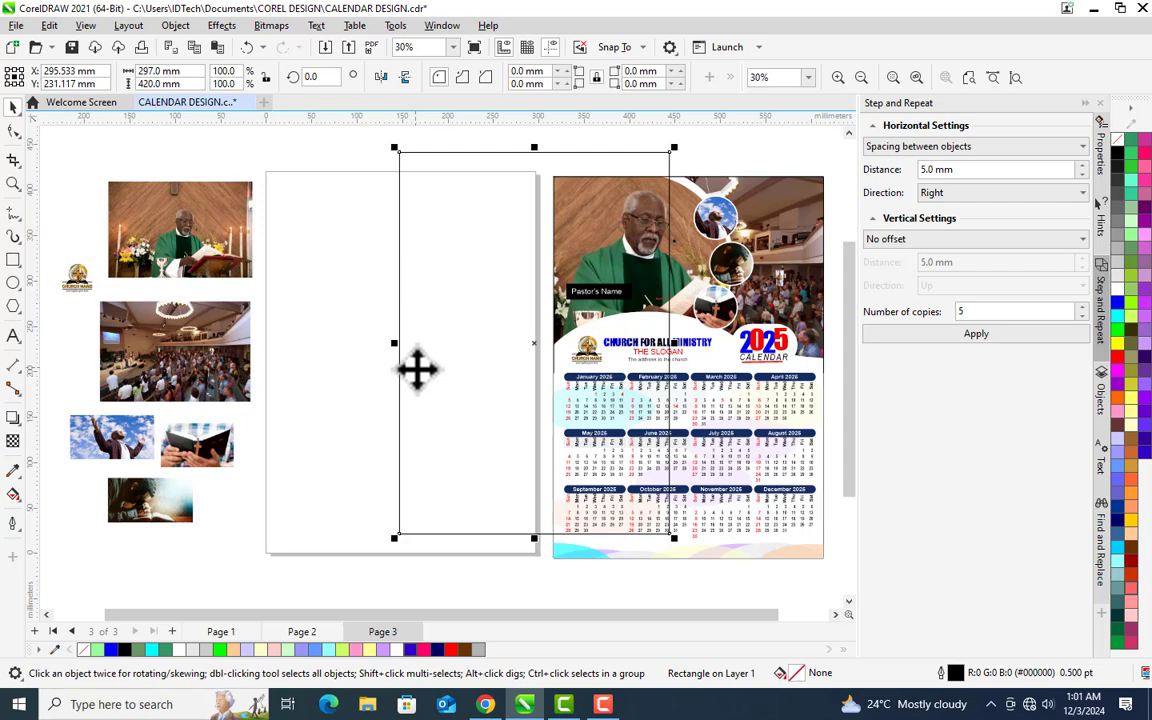
key("p")
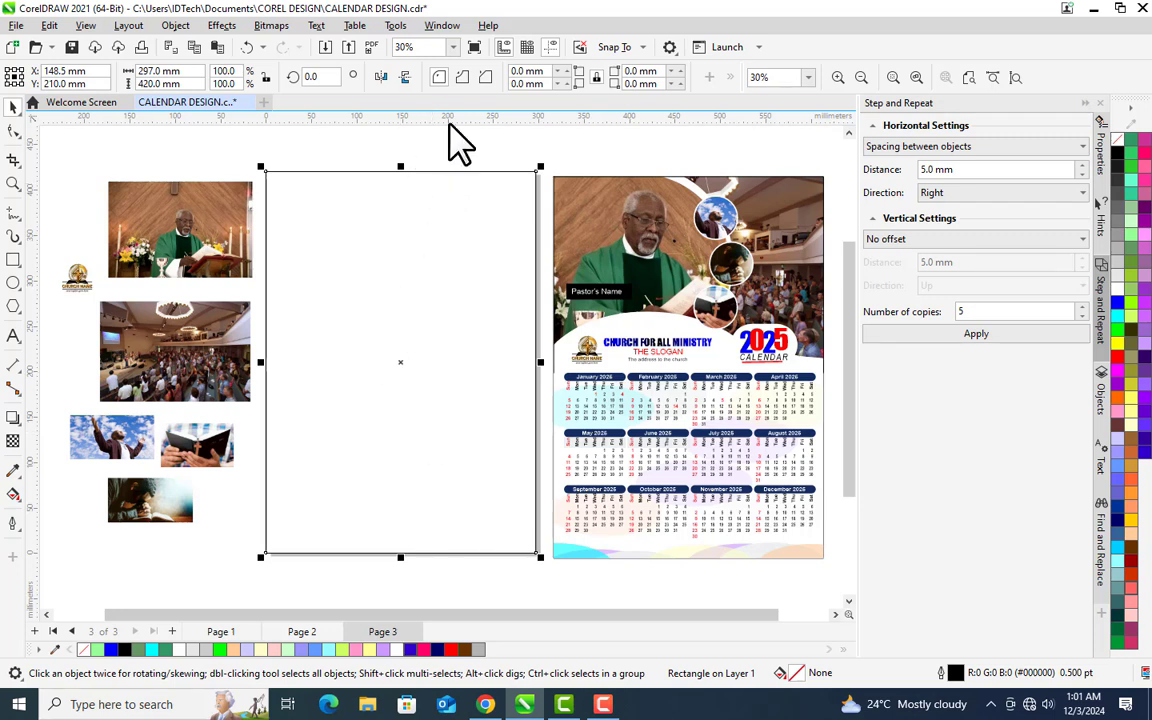
Place a horizontal guideline across the middle of the page at about 212.6 mm.
left_click_drag(449, 117, 446, 360)
left_click(437, 334)
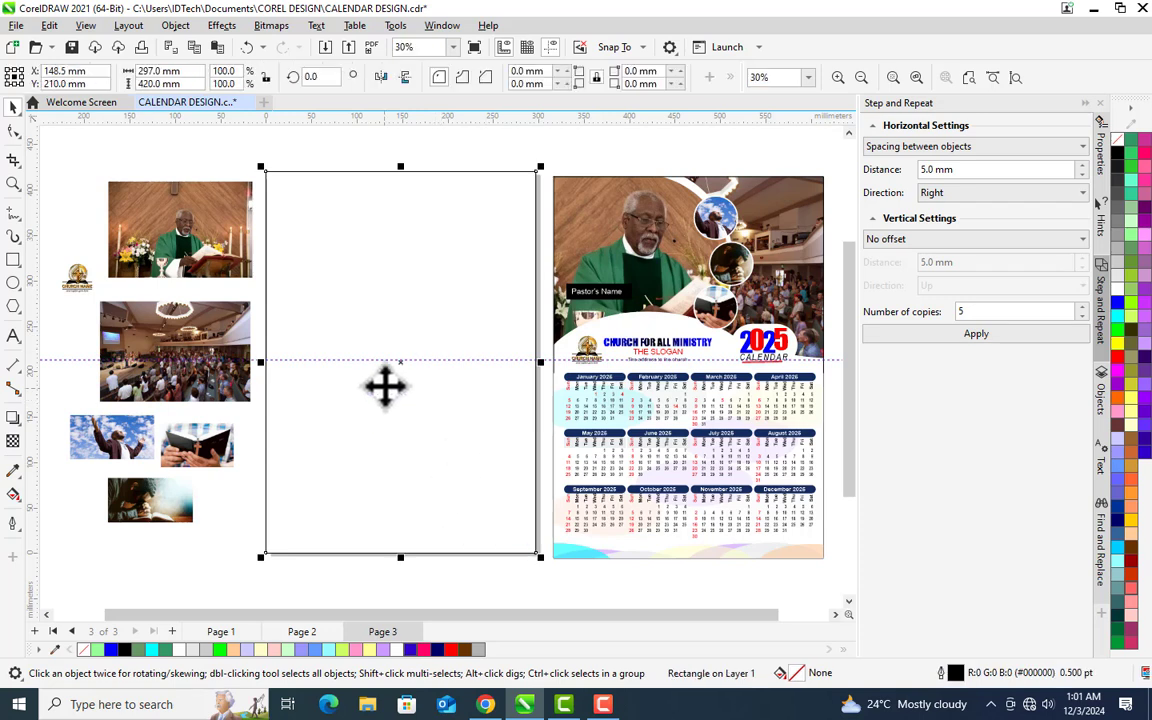
left_click(435, 360)
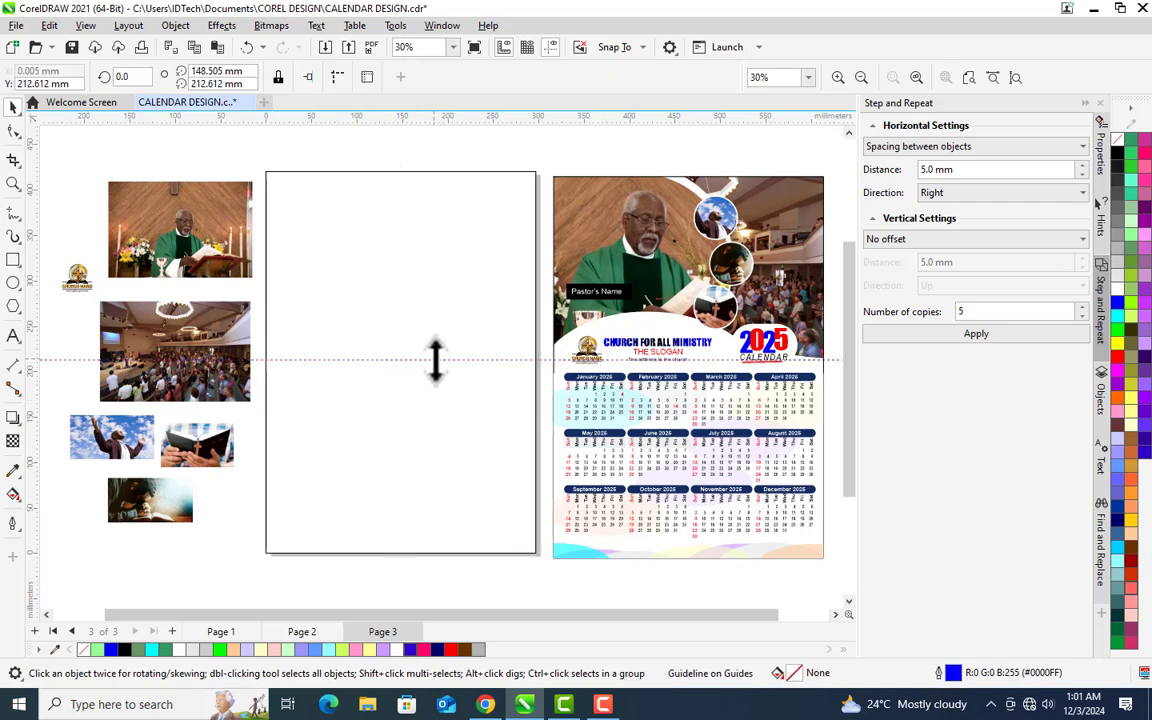
left_click(441, 398)
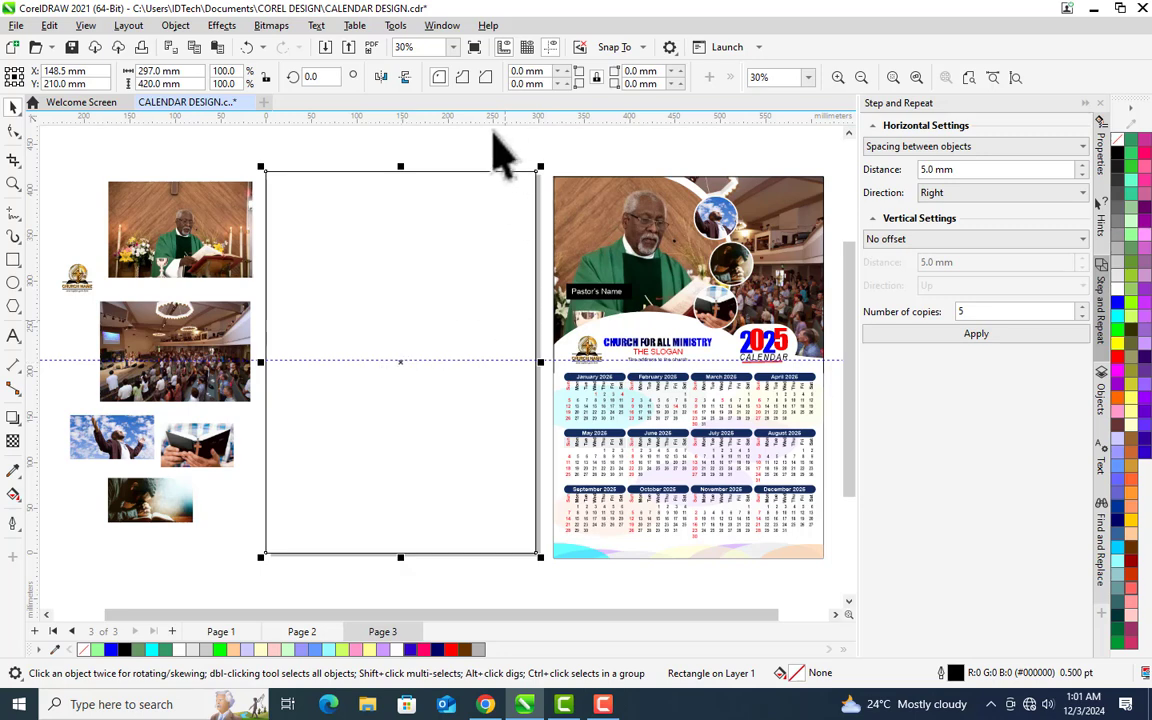
mouse_move(485, 122)
left_mouse_down()
mouse_move(489, 178)
mouse_move(482, 128)
left_mouse_up()
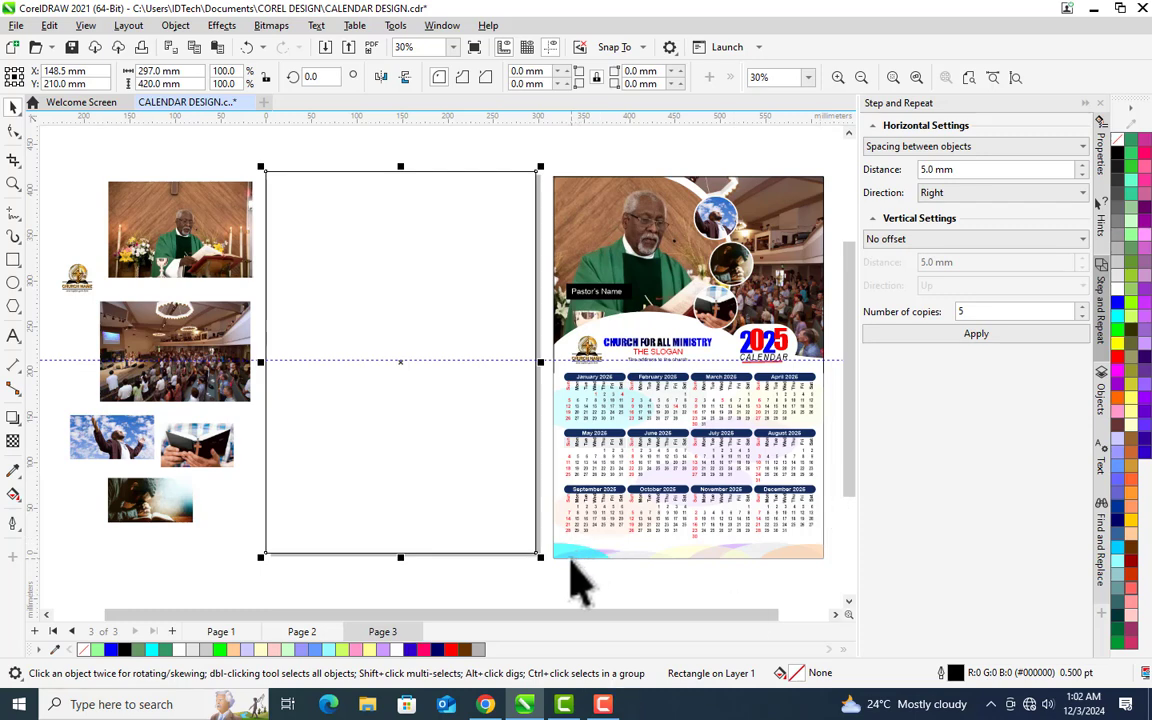
Examine the monthly grids and the overlapping coloured ellipses along the lower edge of the finished calendar.
key("z")
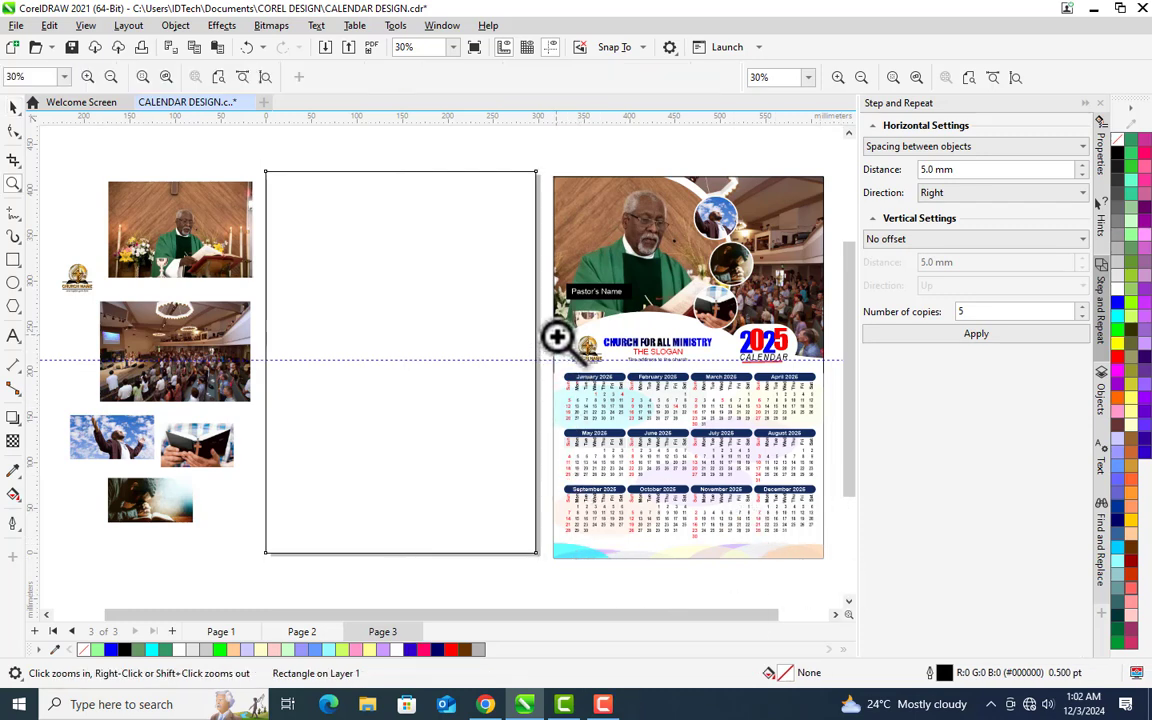
left_click_drag(547, 356, 829, 566)
key("space")
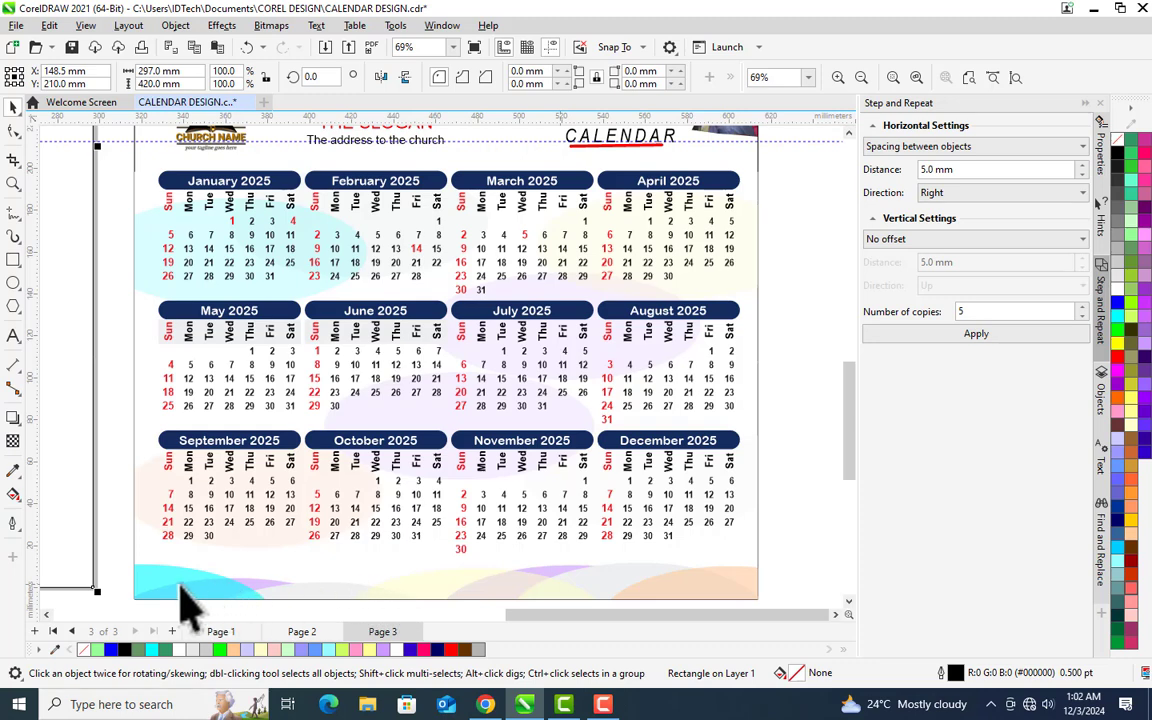
left_click(425, 420)
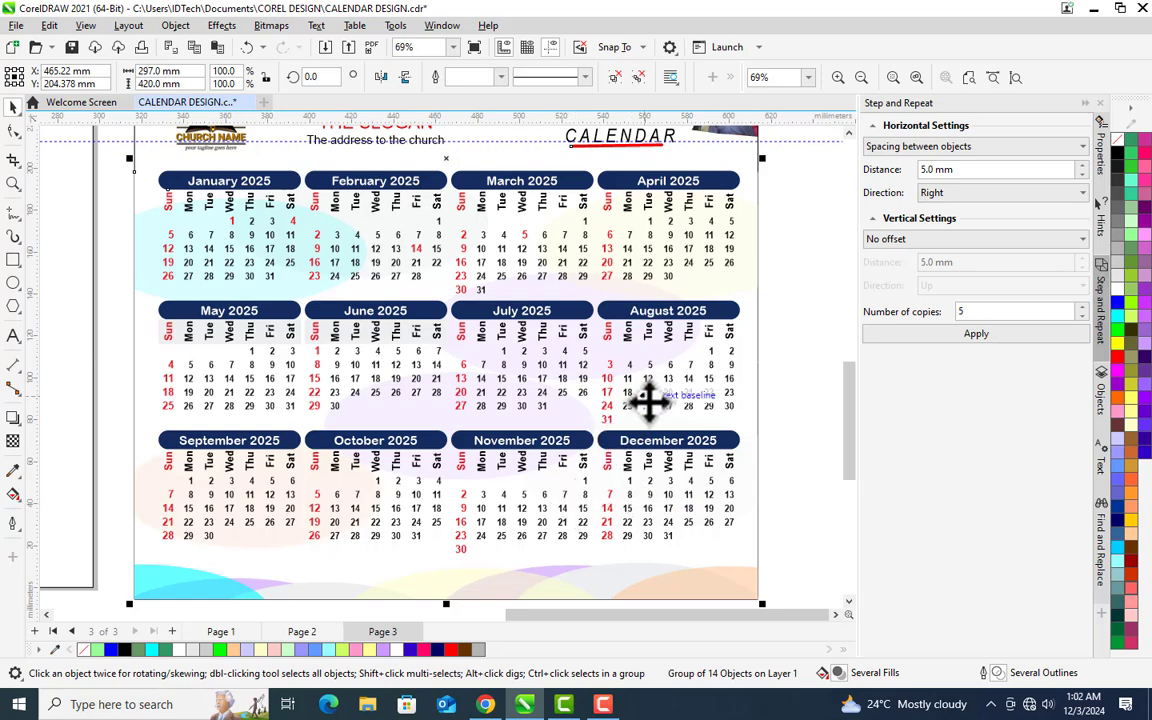
left_click(453, 47)
left_click(436, 64)
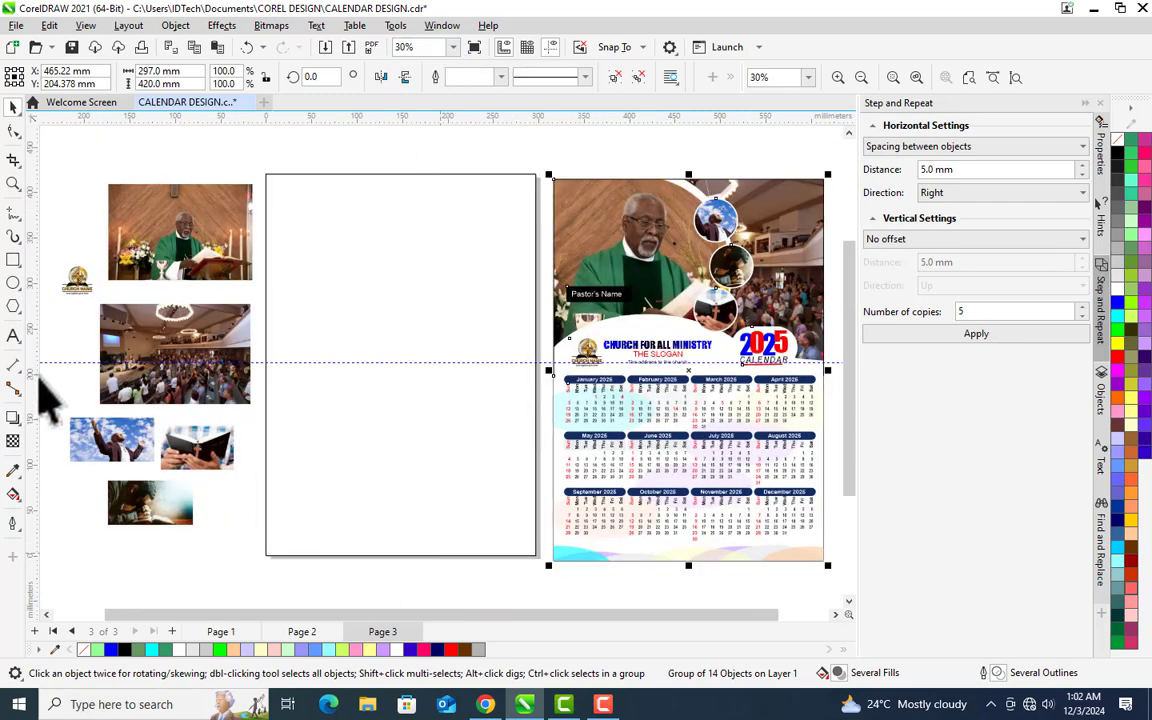
Draw a 297 × 210 mm rectangle covering the lower half of the page.
left_click(13, 261)
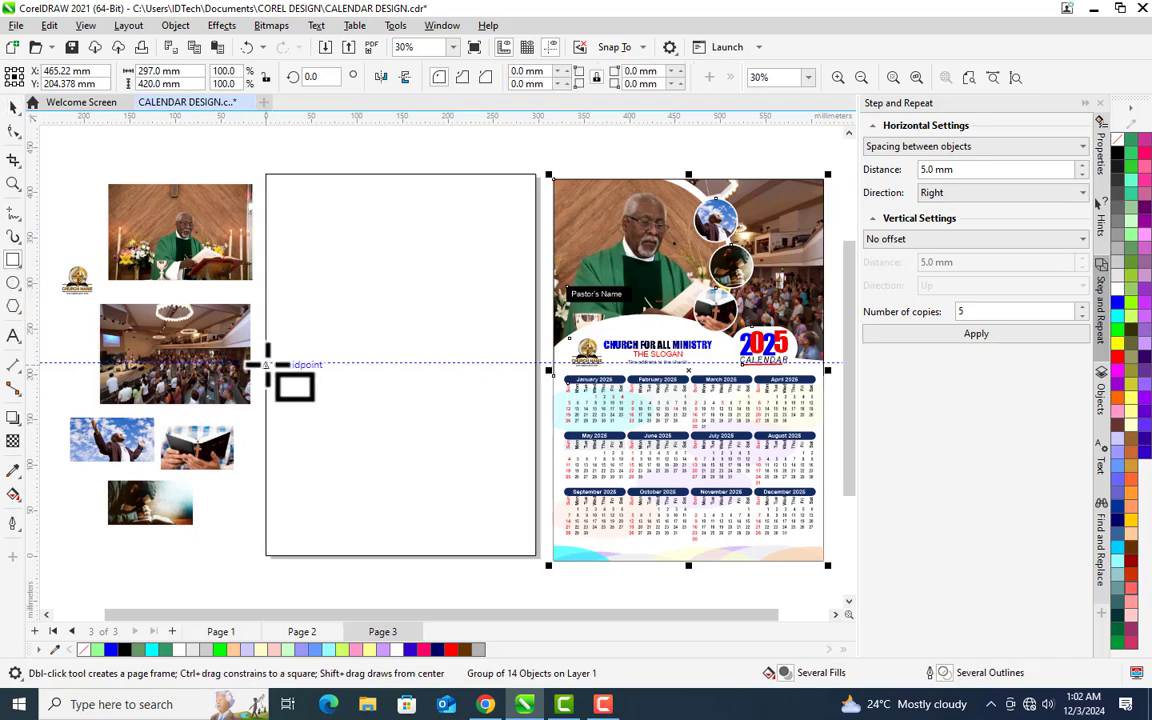
mouse_move(268, 367)
left_mouse_down()
mouse_move(311, 442)
mouse_move(469, 535)
mouse_move(538, 556)
left_mouse_up()
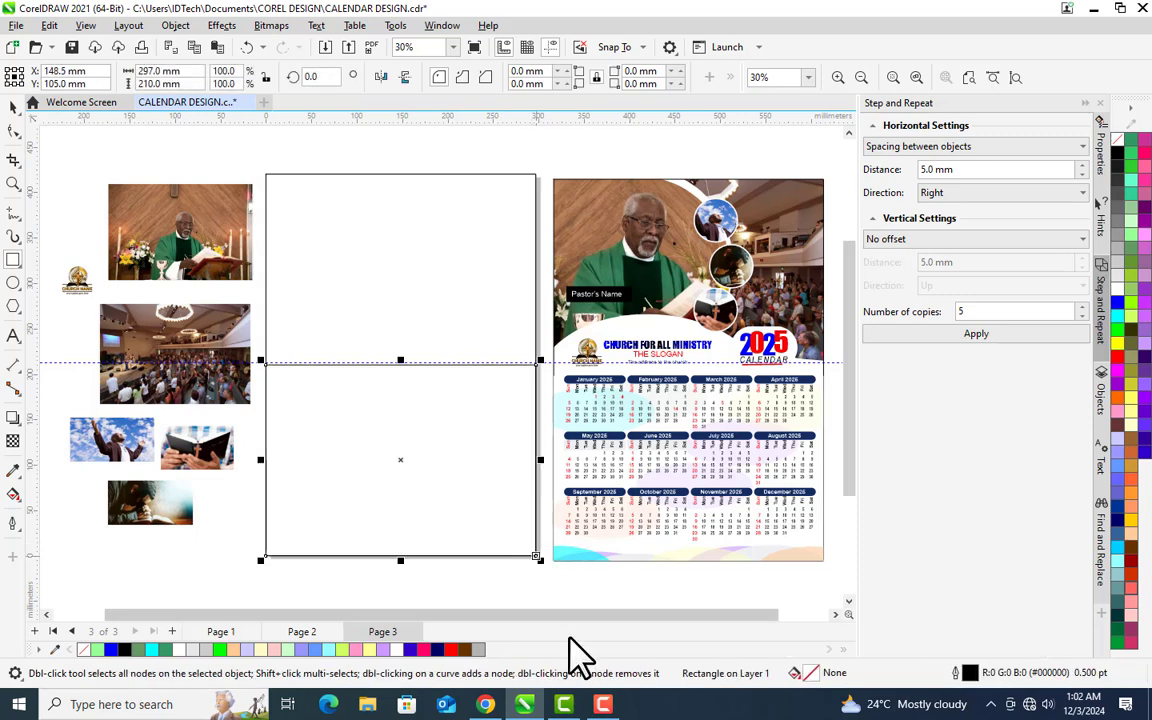
key("space")
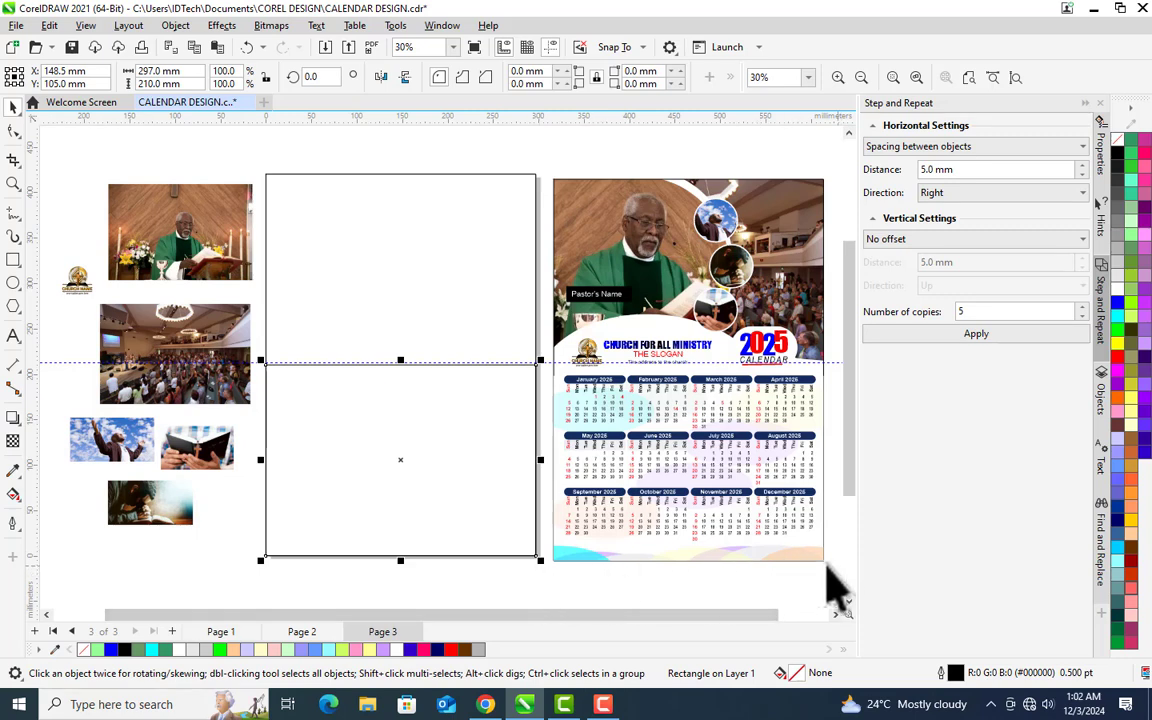
Draw an ellipse about 120 × 35 mm across the page's lower edge and PowerClip it inside the lower rectangle's bottom-right corner.
left_click(13, 284)
left_click_drag(240, 541, 350, 566)
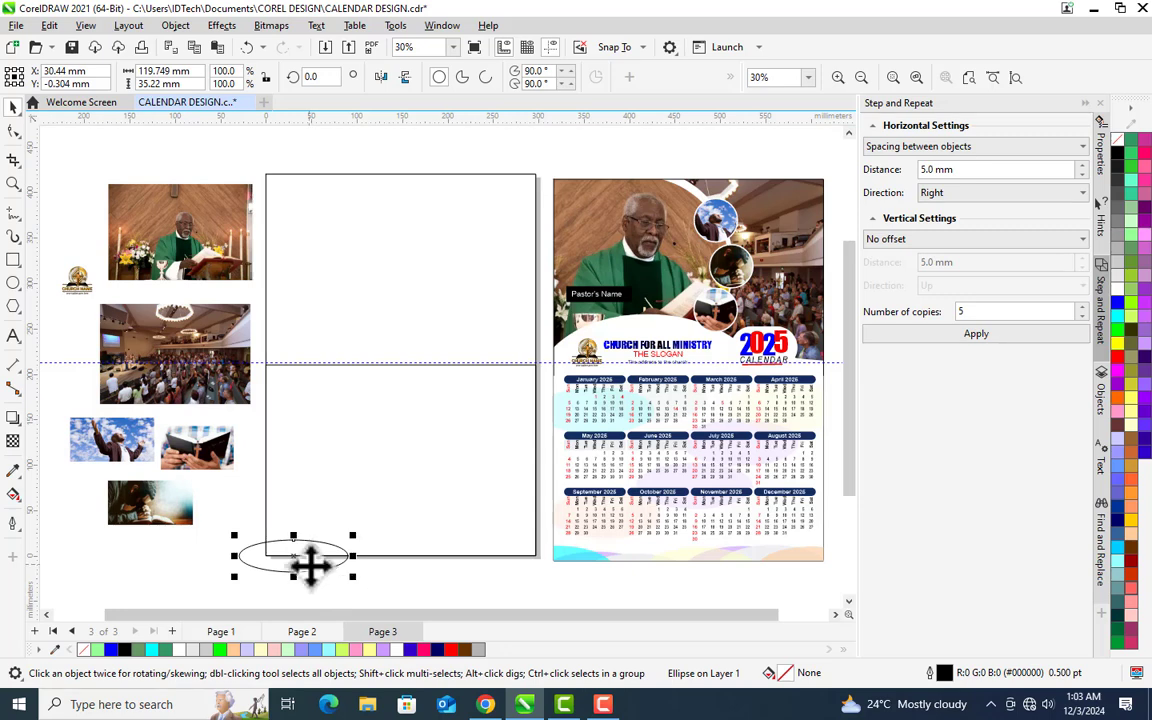
left_click_drag(310, 565, 510, 556)
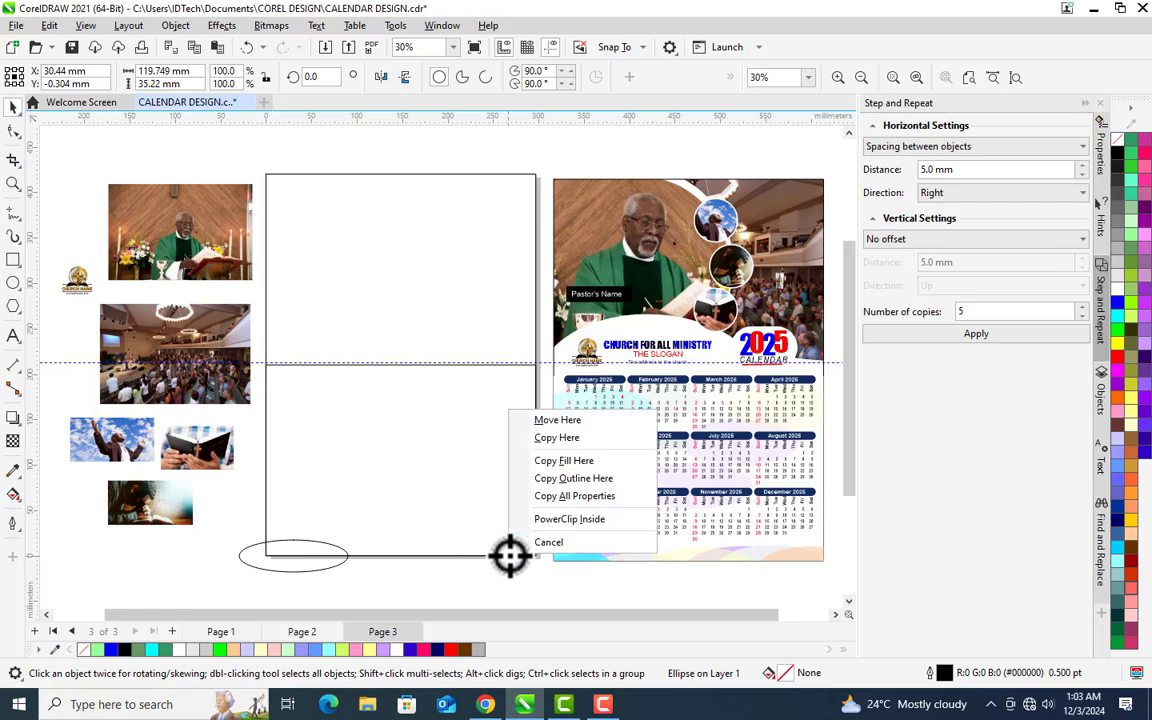
left_click(586, 519)
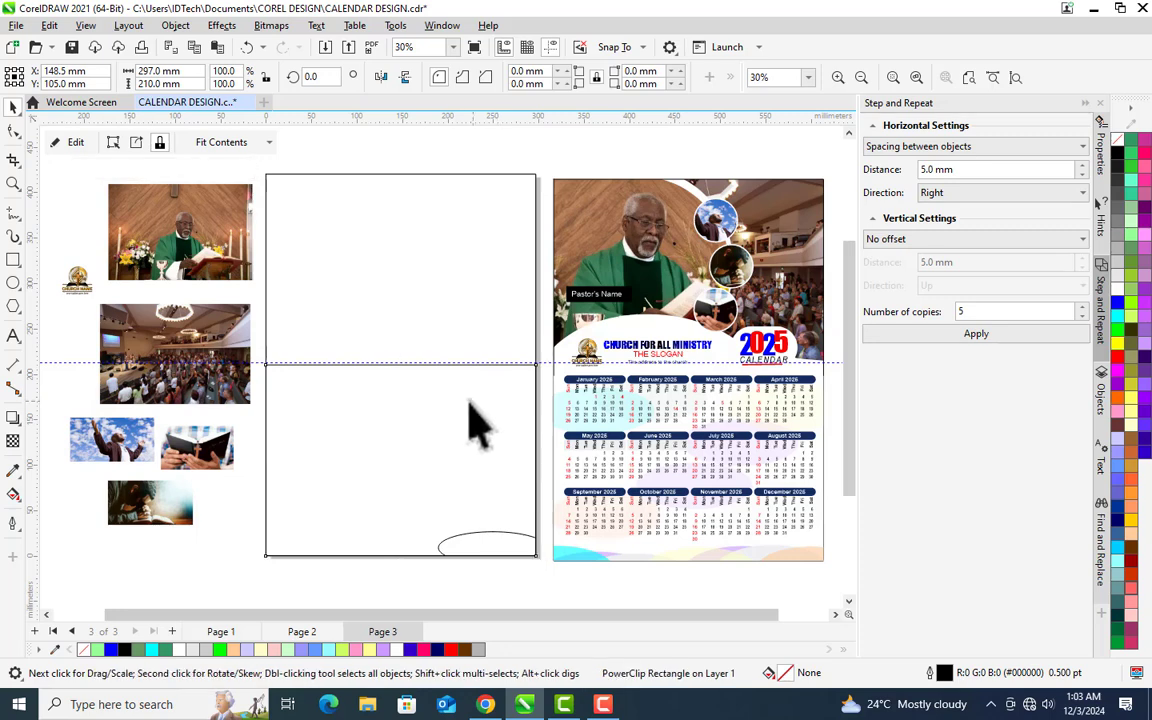
Edit the lower rectangle's PowerClip contents and give the ellipse a light pink fill (R255 G204 B204) with no outline.
left_click(420, 490)
right_click(459, 466)
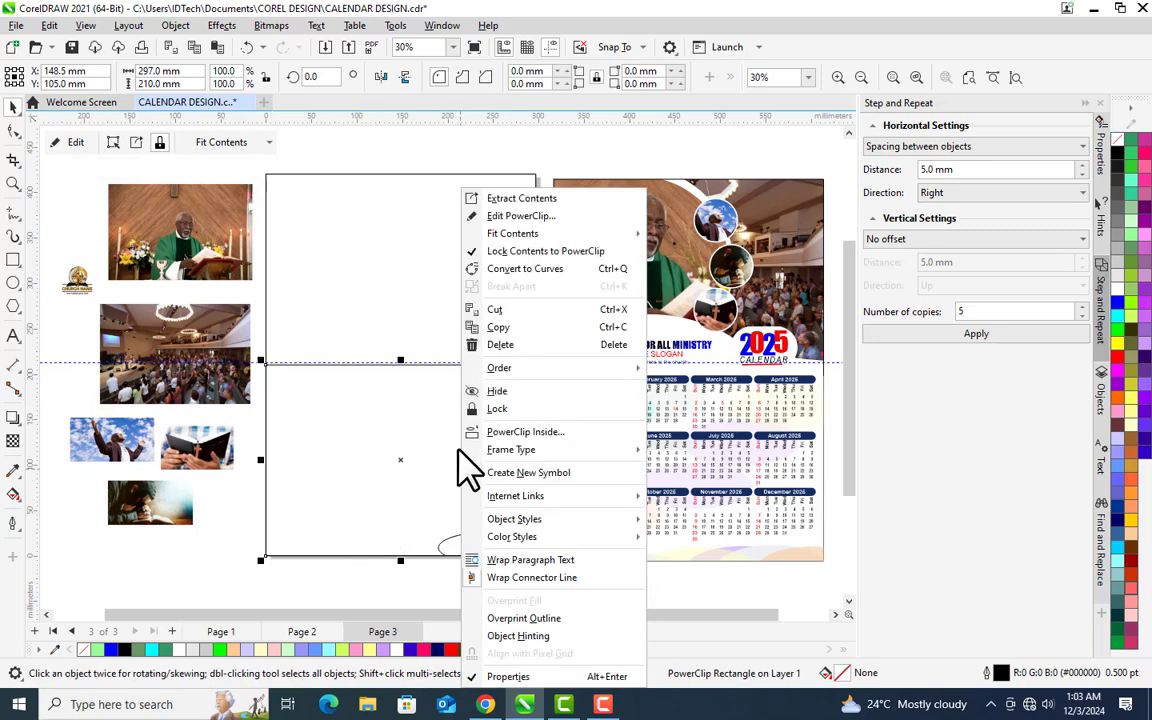
left_click(512, 216)
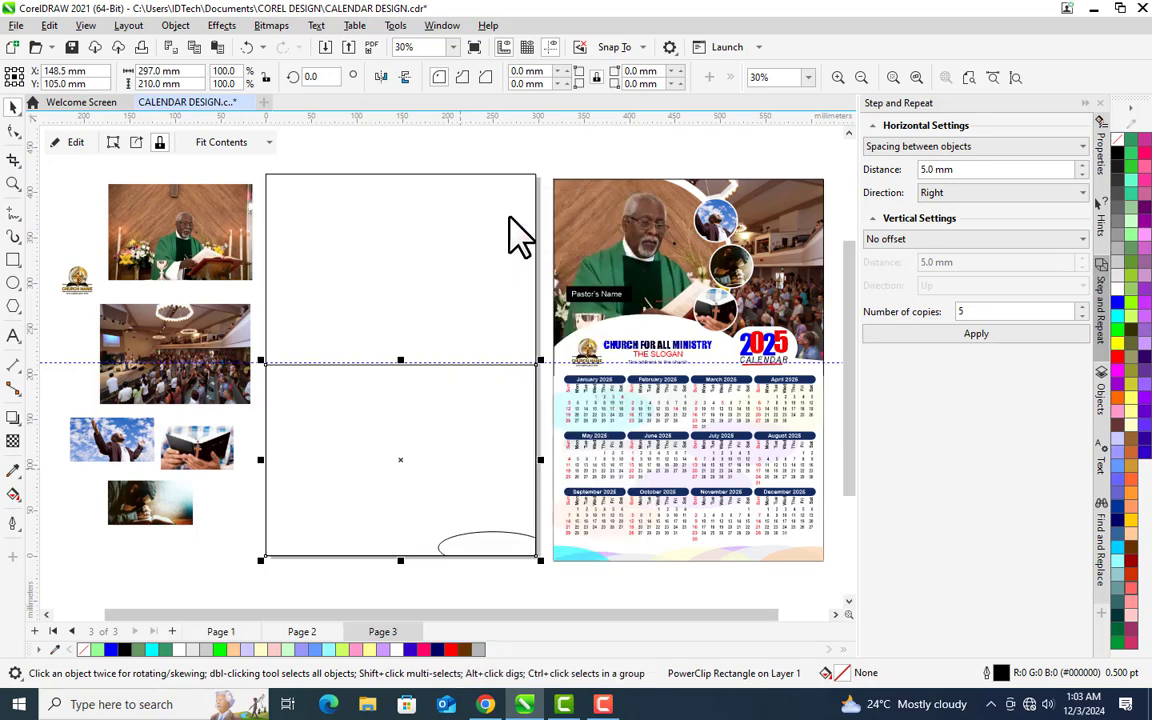
left_click(491, 549)
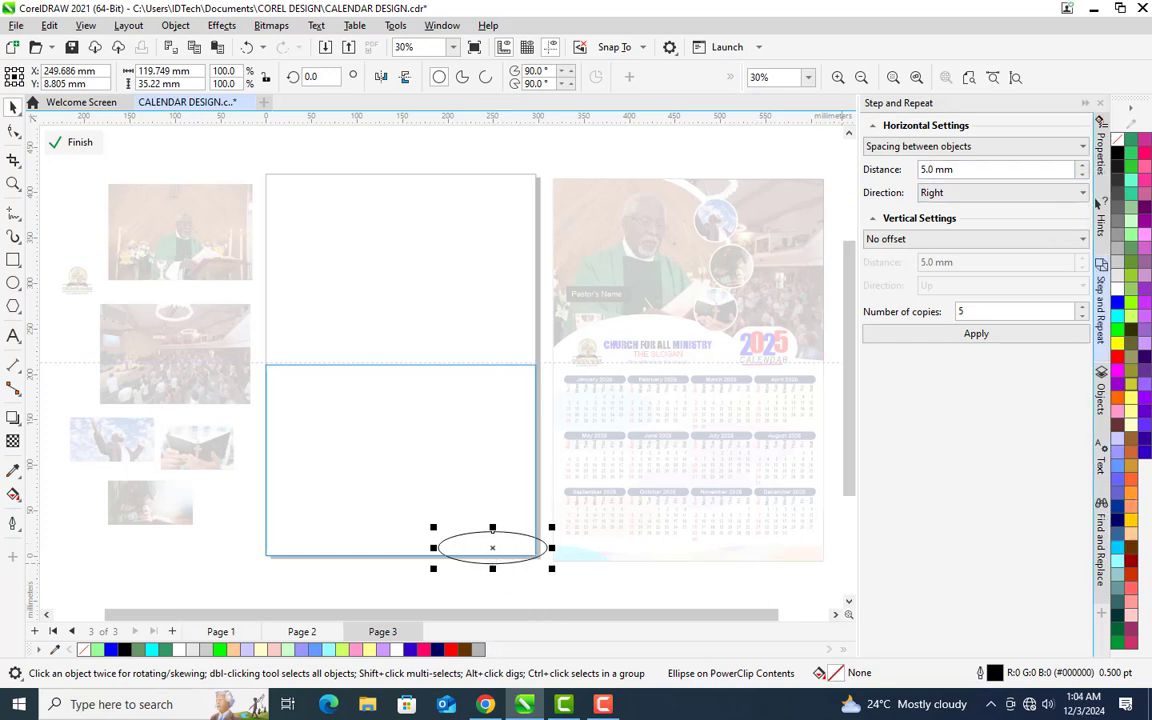
right_click(1127, 155)
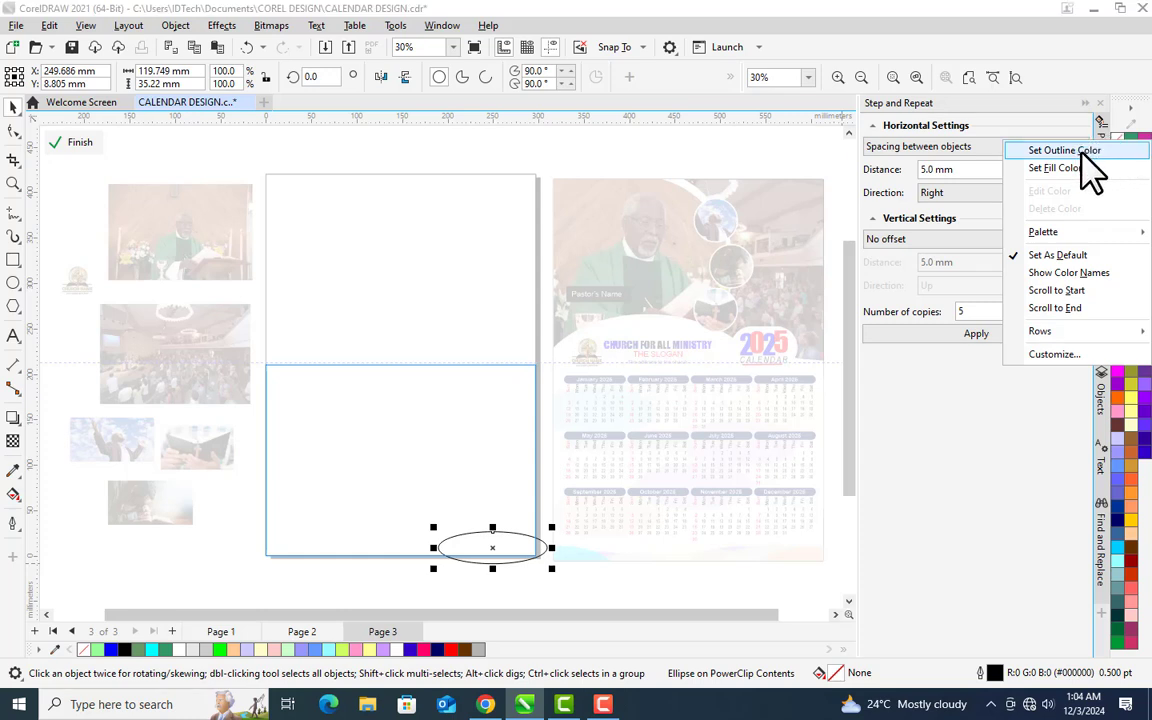
left_click(1083, 153)
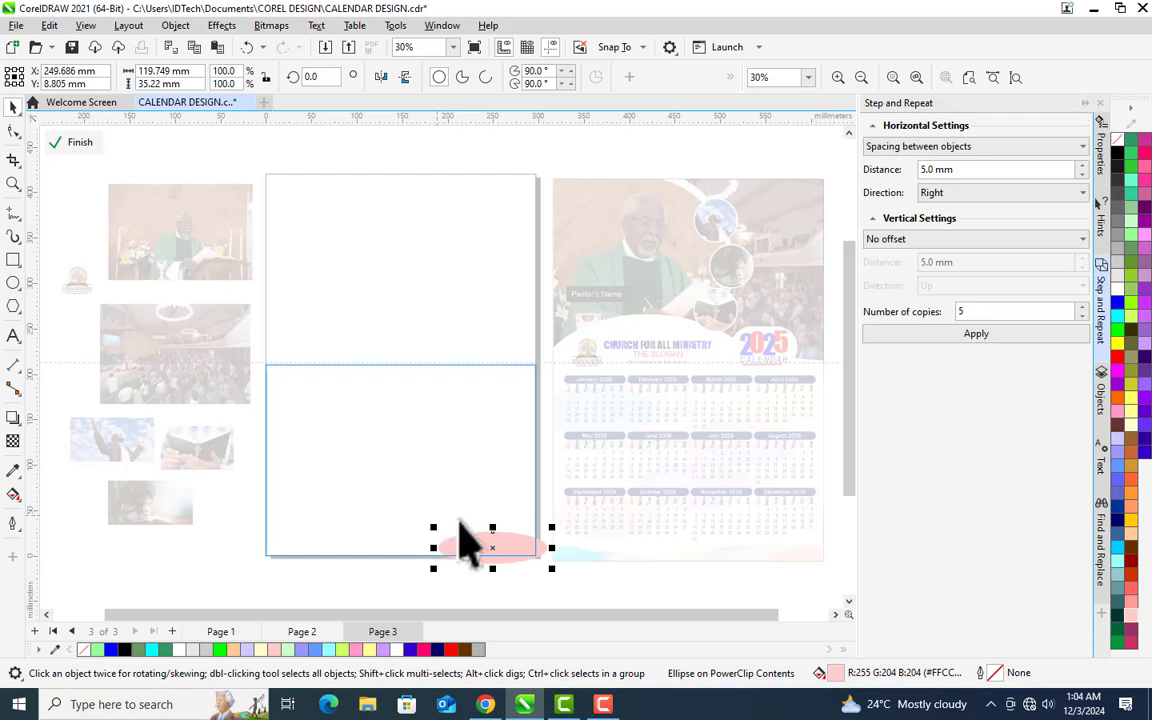
Apply a uniform transparency of 45 to the pink ellipse.
left_click(13, 440)
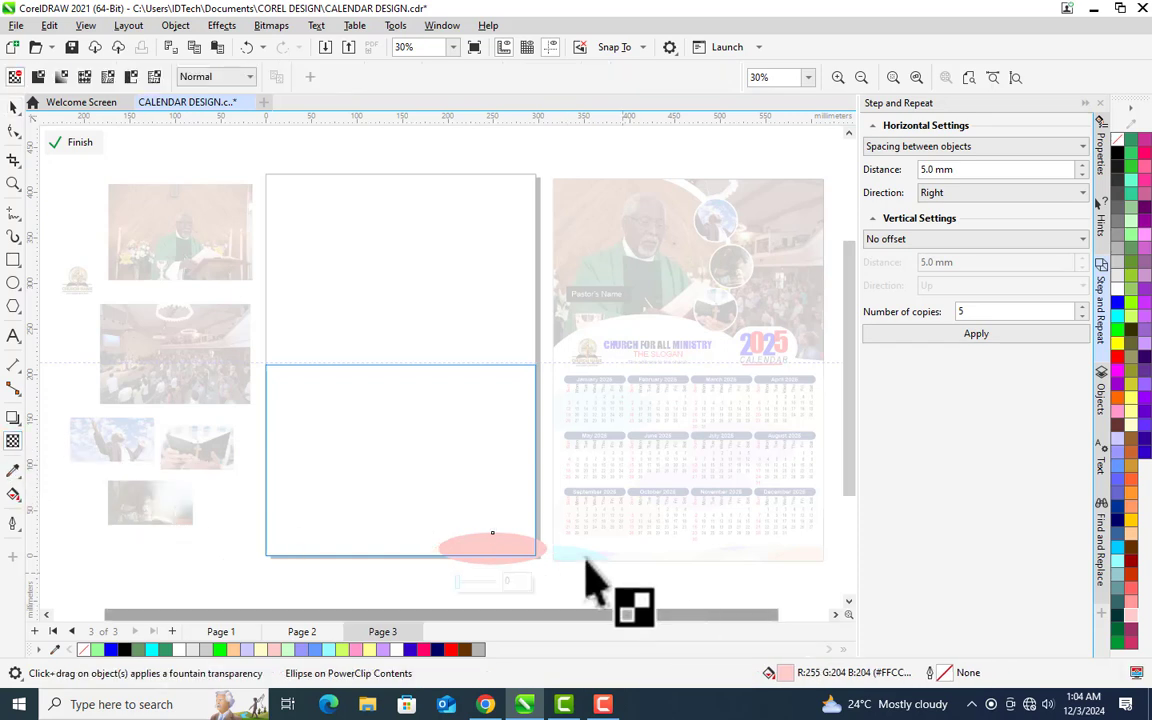
left_click(505, 582)
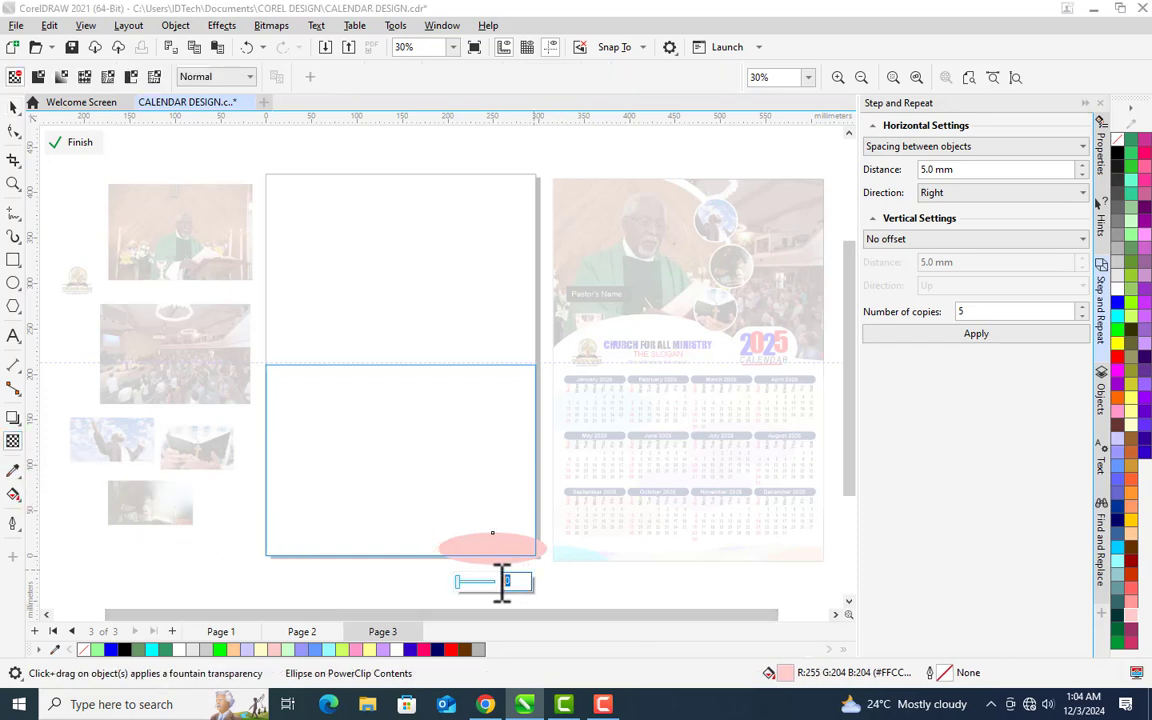
type("45")
left_click(560, 600)
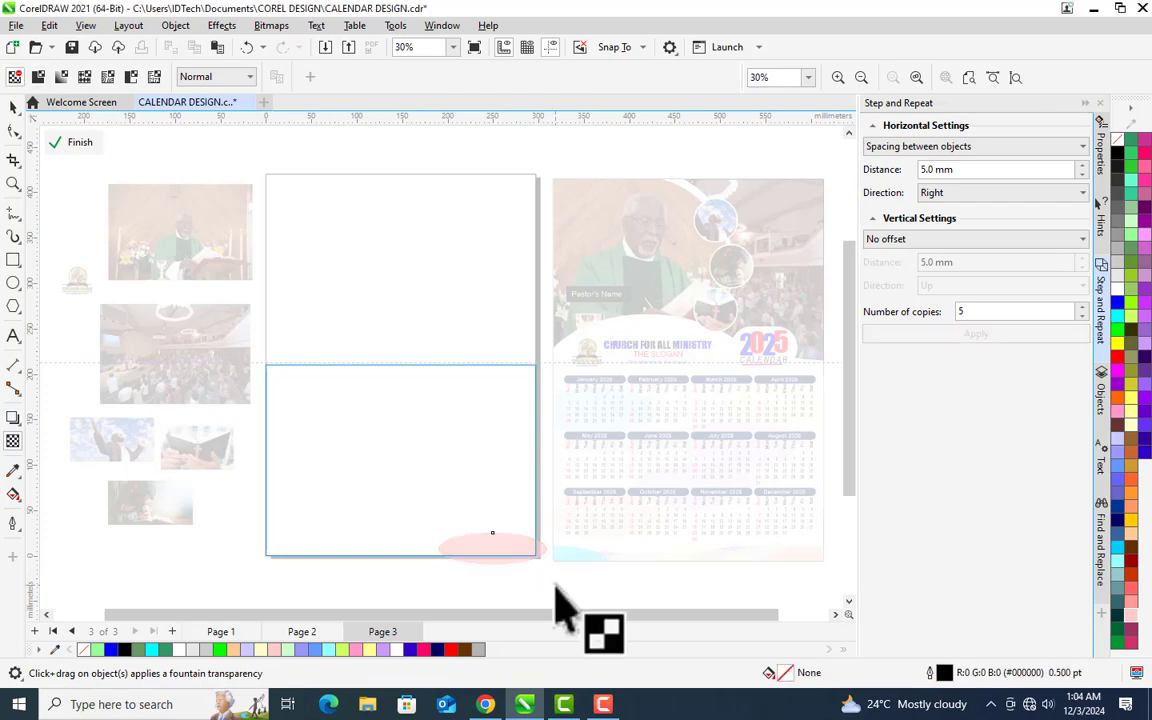
key("space")
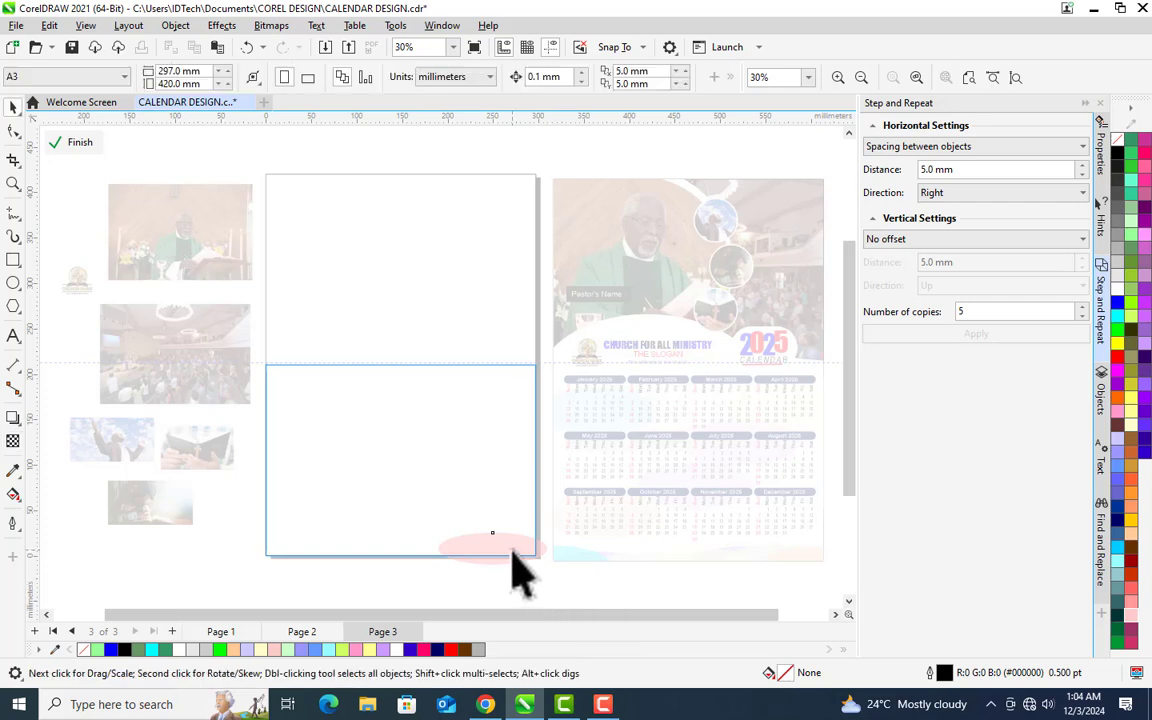
Copy the pink ellipse about 39 mm to the left and 7 mm down, and repeat the copy across the page's width.
left_click(515, 567)
left_click_drag(512, 553, 478, 555)
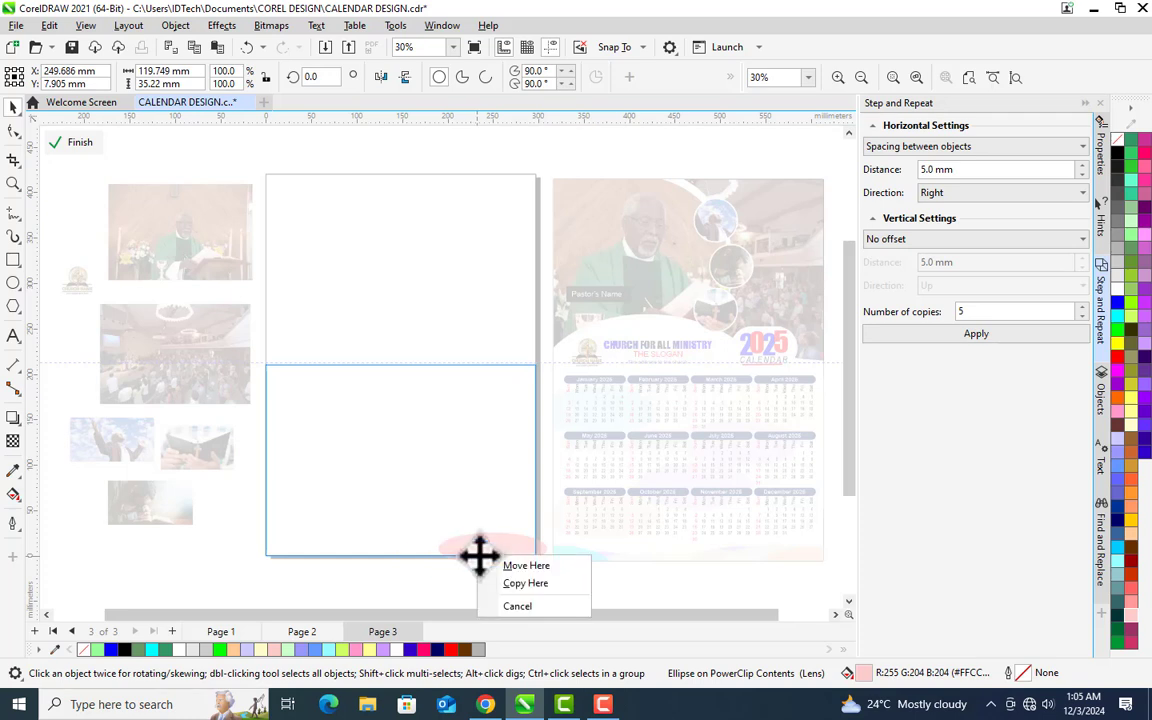
left_click(548, 584)
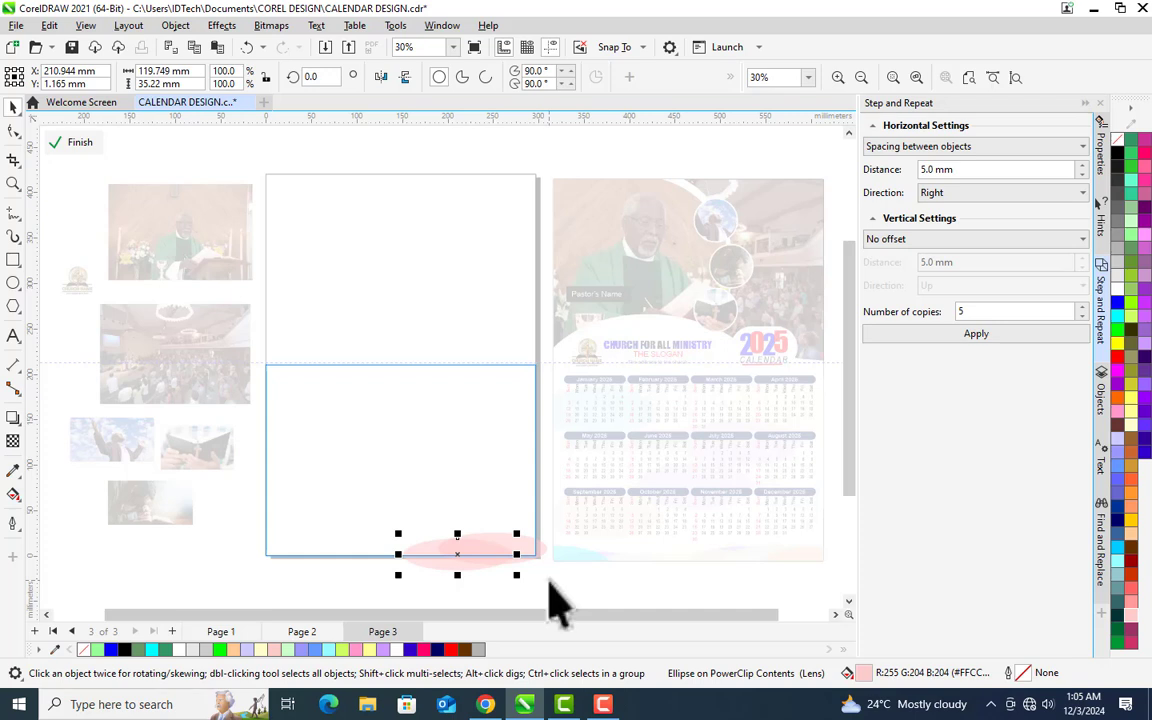
key("ctrl+r")
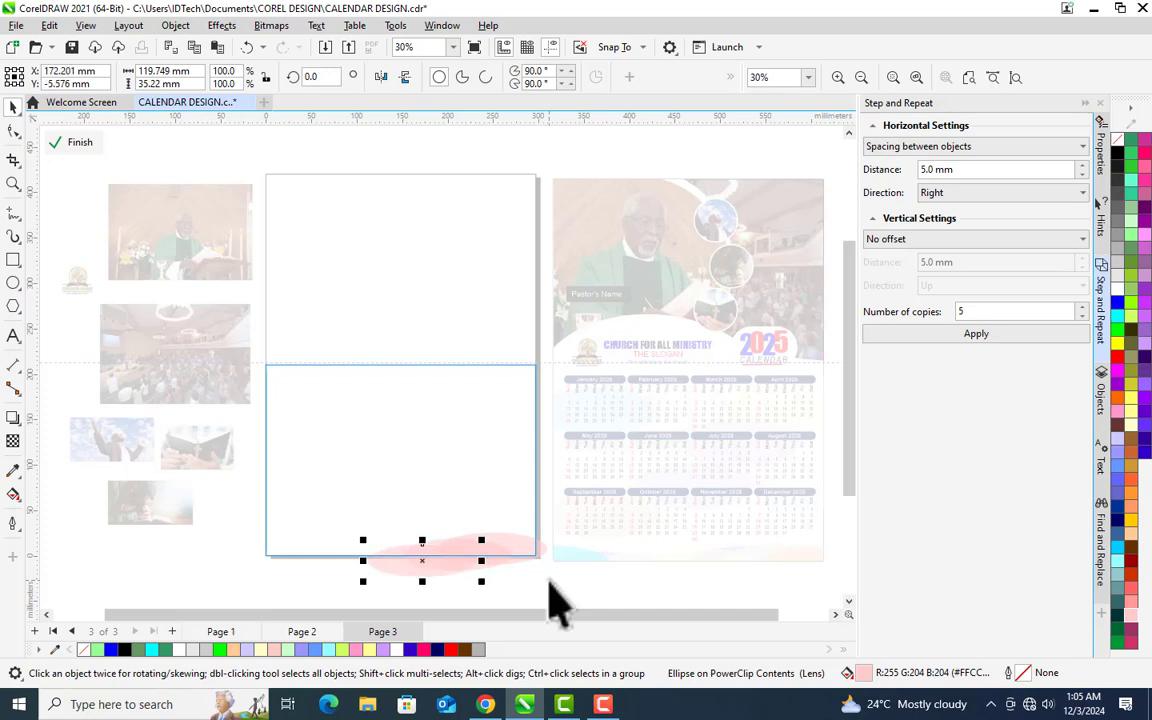
key("ctrl+r")
key("ctrl+r")
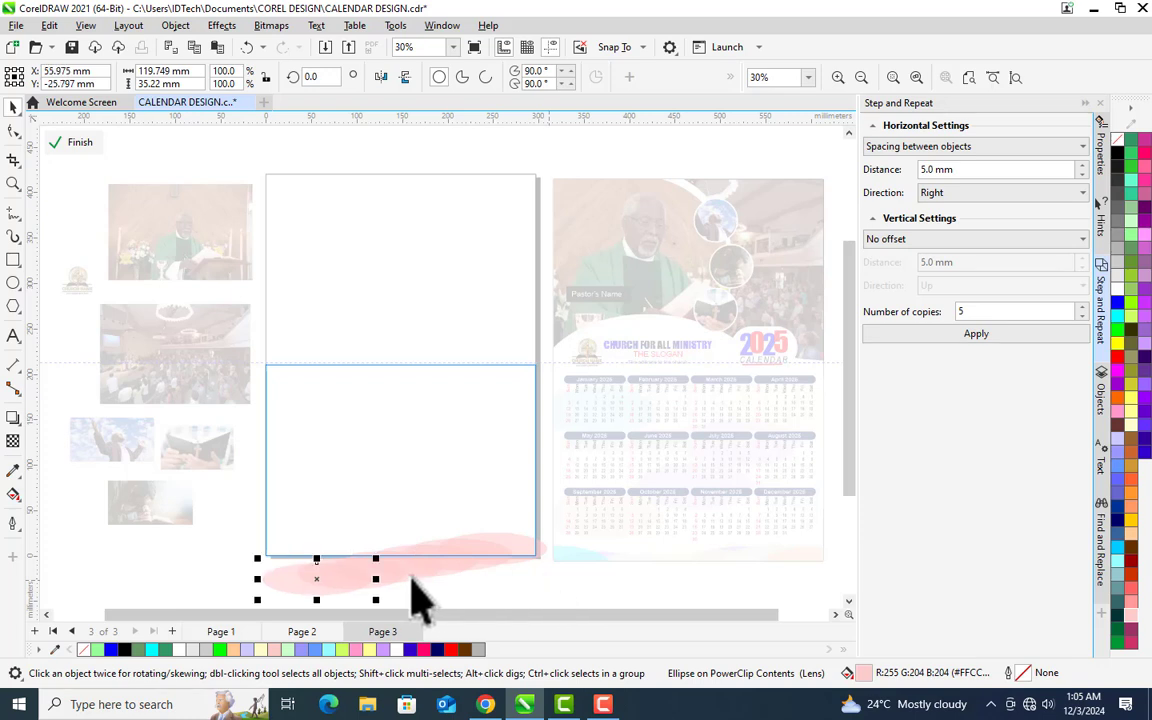
Rearrange the lowest ellipse copies so one covers the page's bottom-left corner and another overlaps the middle of the lower edge.
left_click_drag(316, 573, 257, 549)
right_click(257, 549)
left_click(376, 569)
left_click_drag(376, 571, 405, 560)
left_click(558, 592)
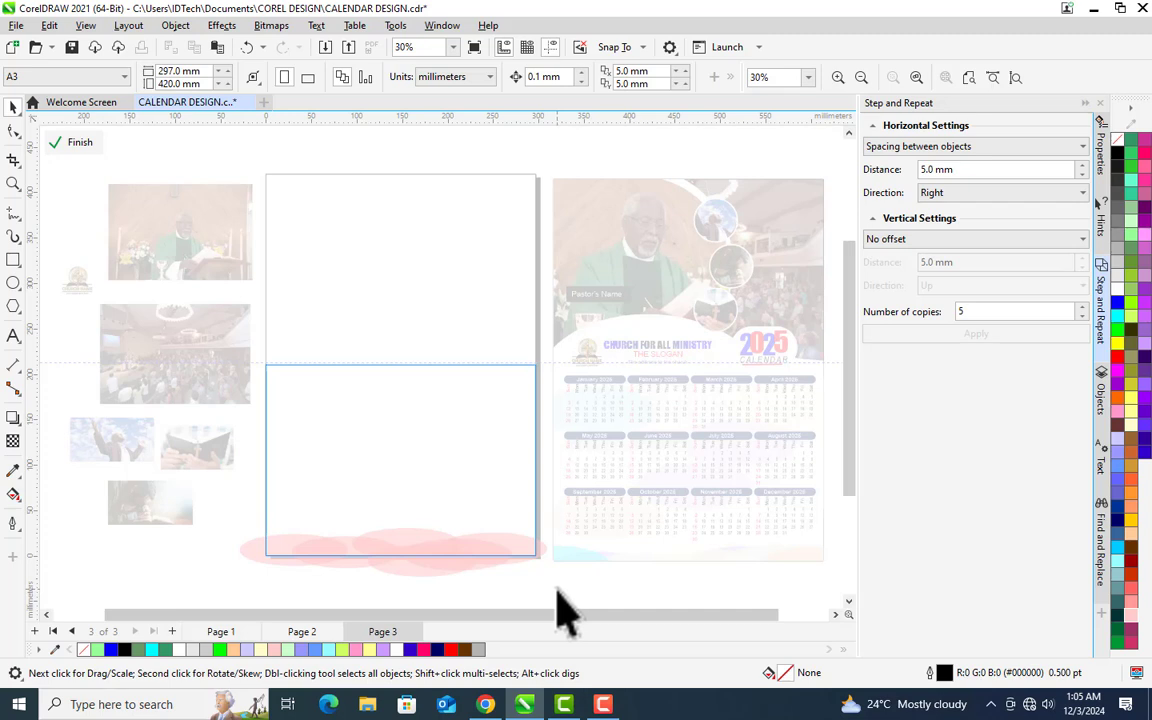
Recolour three bottom-row ellipses: the upper middle one yellow (R255 G255 B102), the leftmost violet (R204 G153 B255) and the lower middle one green (R153 G204 B102).
left_click(447, 545)
left_click(585, 600)
left_click(411, 553)
left_click(1132, 334)
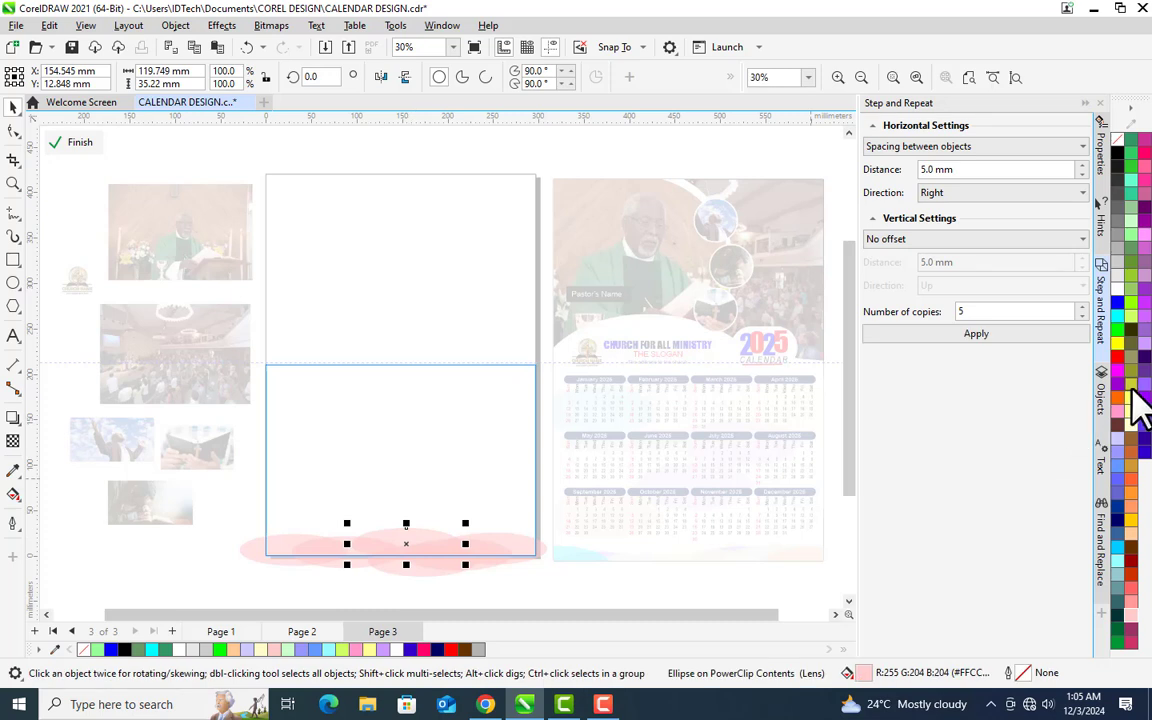
left_click(294, 546)
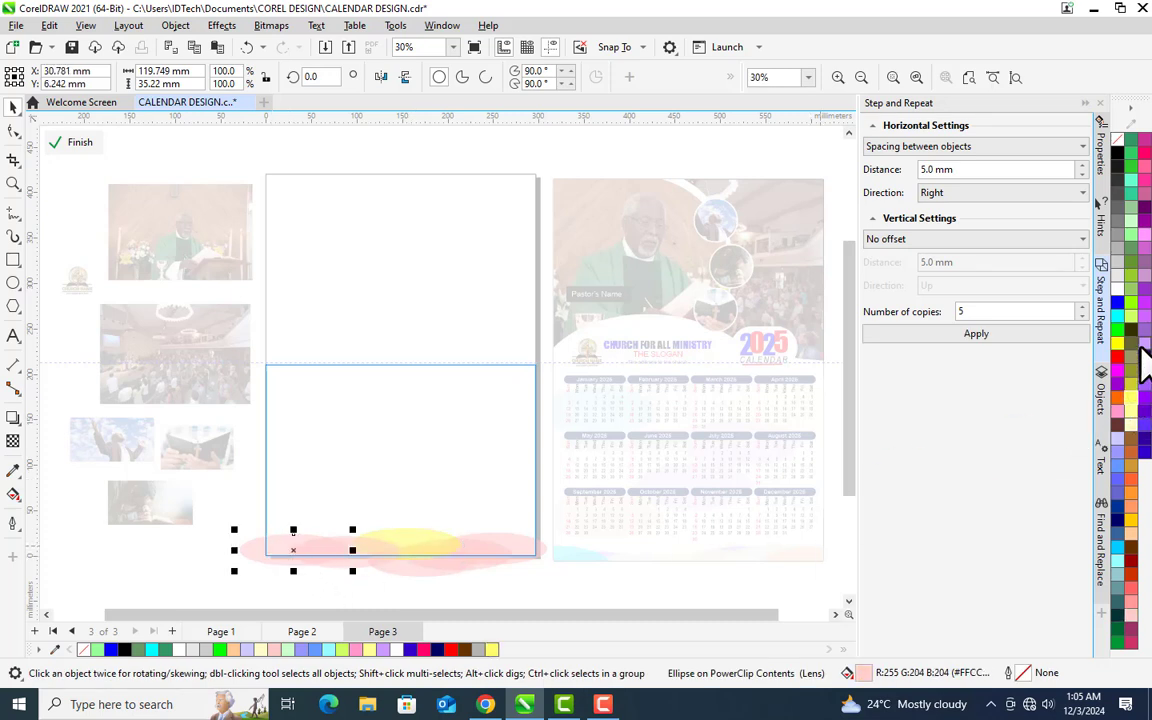
left_click(404, 582)
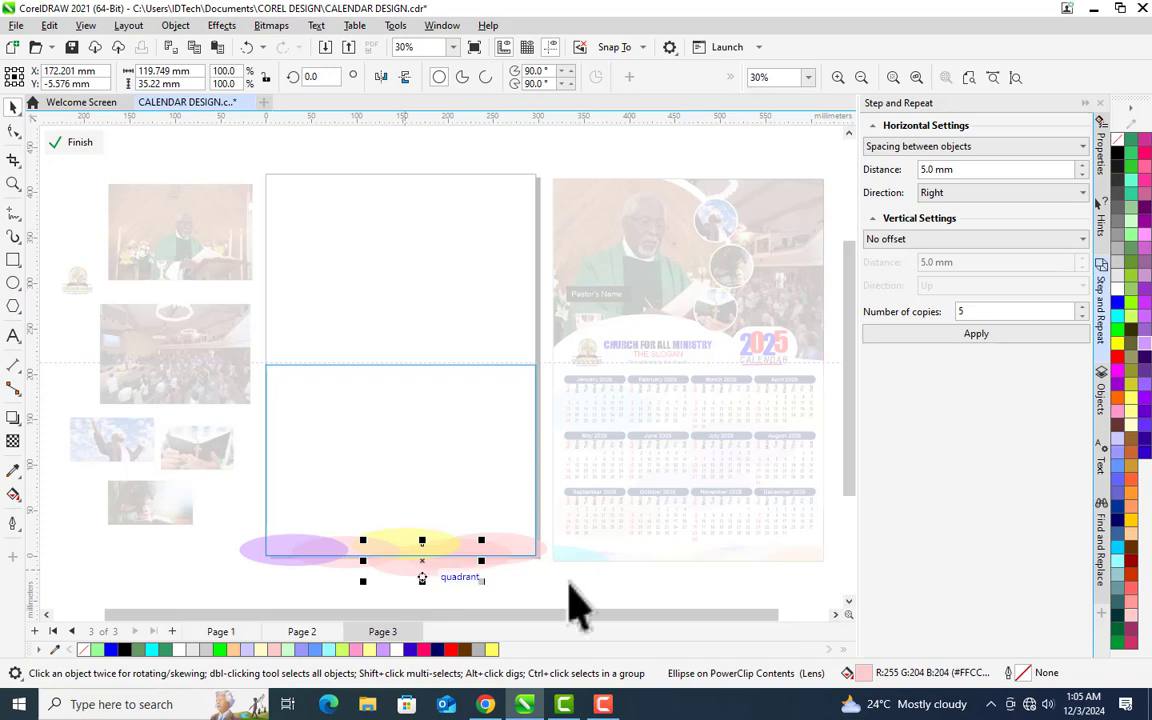
left_click(1130, 288)
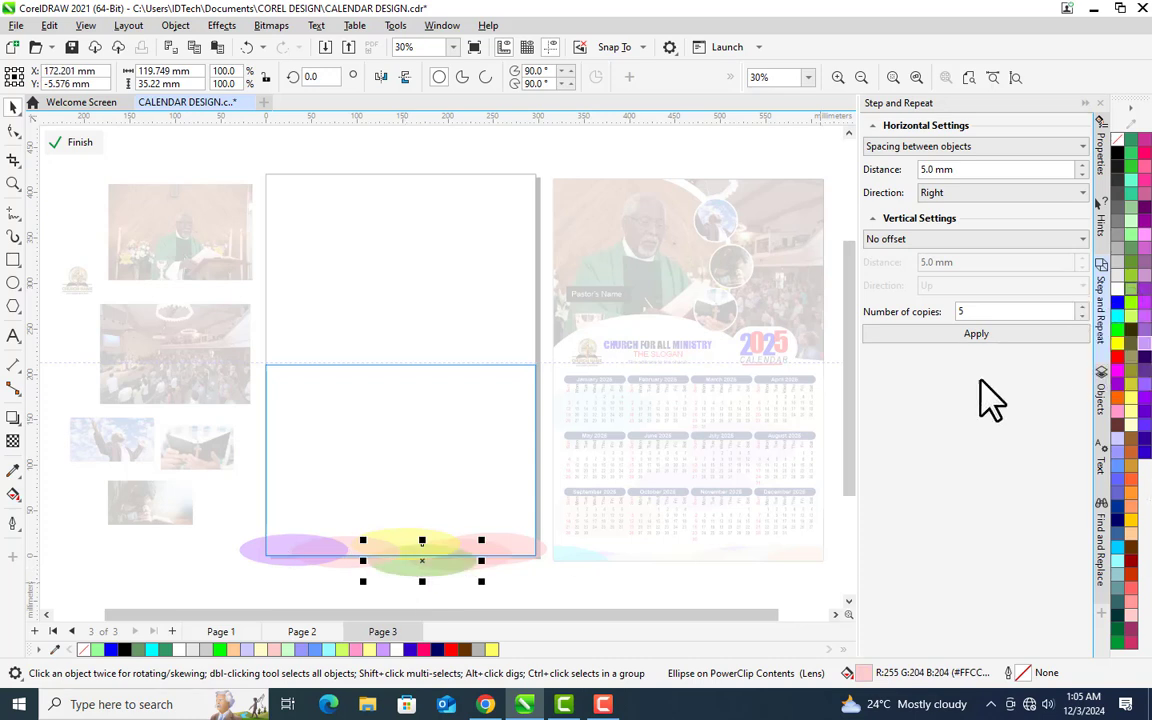
left_click(494, 524)
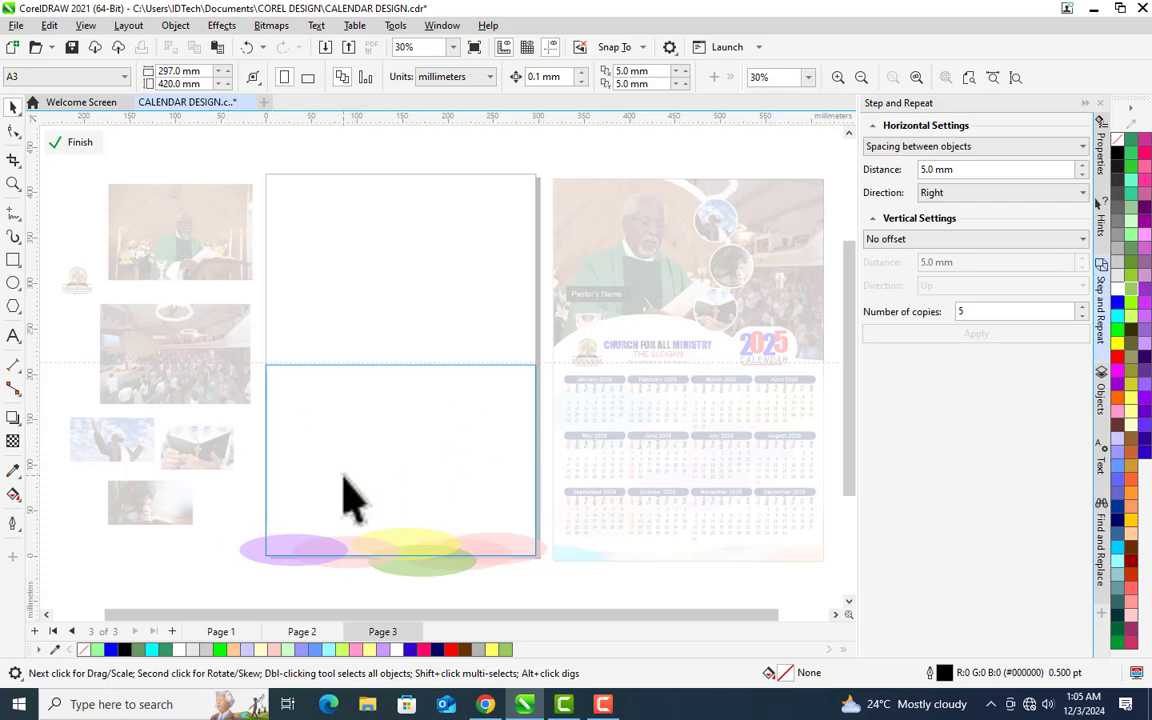
key("ctrl+v")
key("Delete")
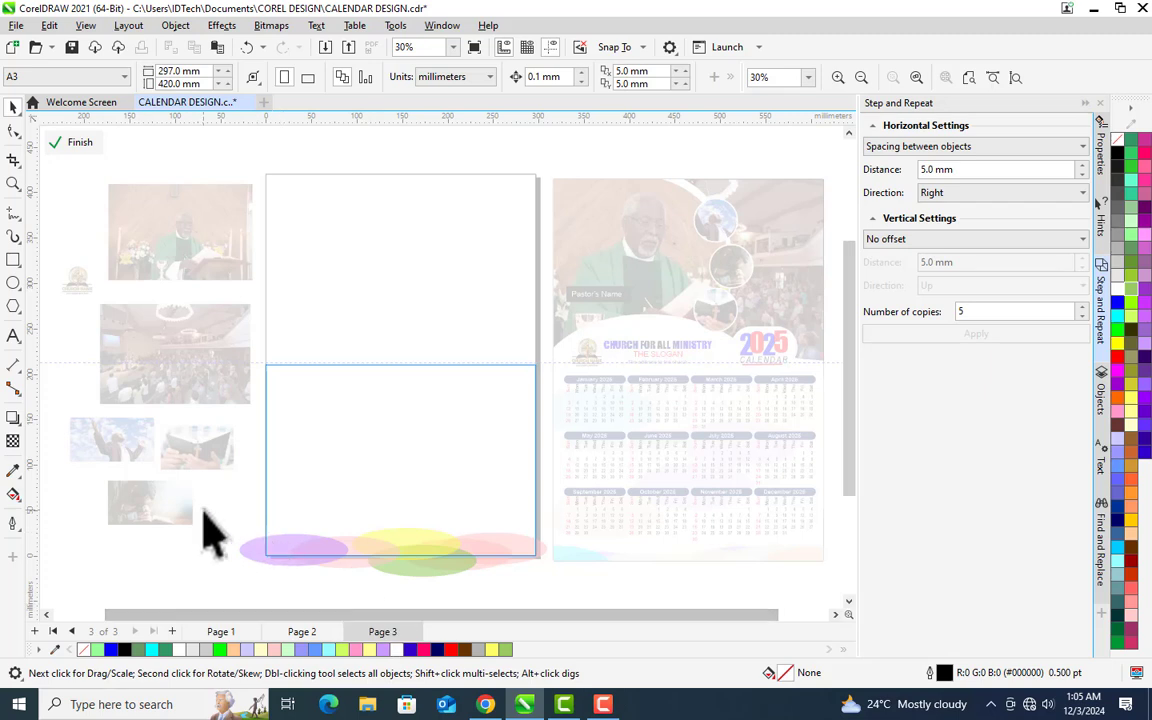
Copy the whole row of six ellipses about 138 mm up and 11 mm to the right, into the middle of the lower rectangle.
left_click_drag(203, 510, 560, 610)
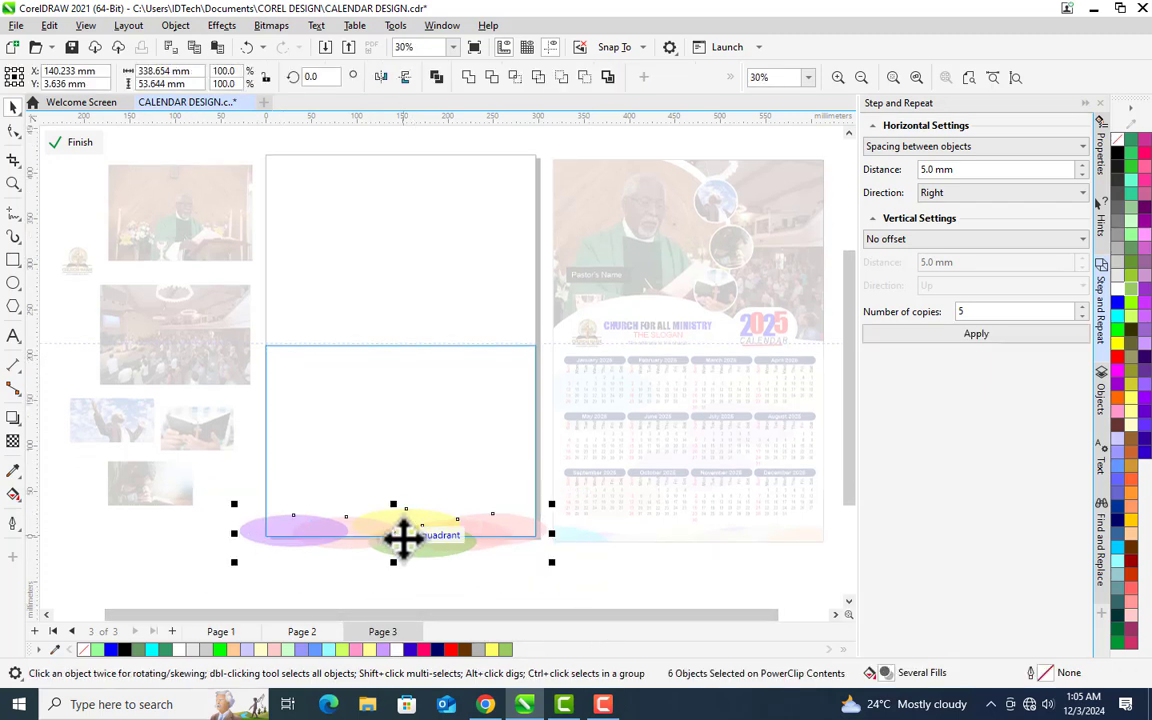
left_click_drag(403, 538, 416, 410)
left_click(463, 441)
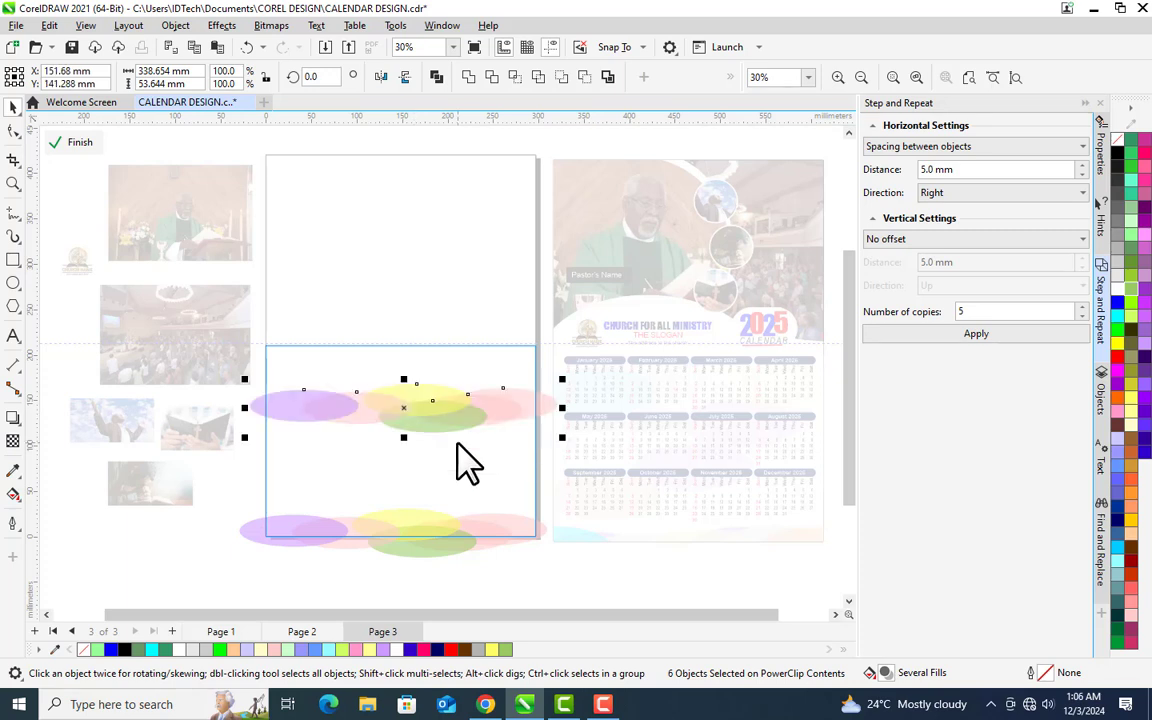
Spread the six copied ellipses apart in staggered rows above the bottom row, so they no longer overlap.
left_click_drag(298, 414, 313, 472)
left_click_drag(341, 406, 314, 386)
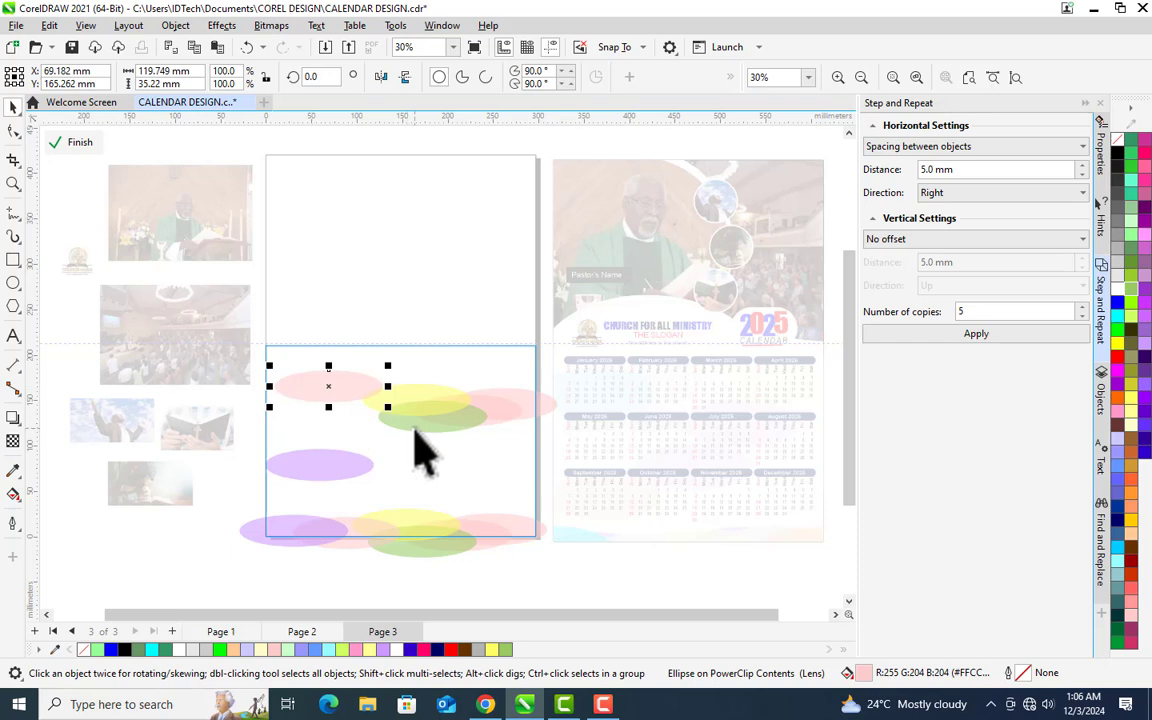
left_click_drag(411, 430, 437, 492)
left_click_drag(424, 393, 391, 418)
left_click_drag(480, 412, 500, 438)
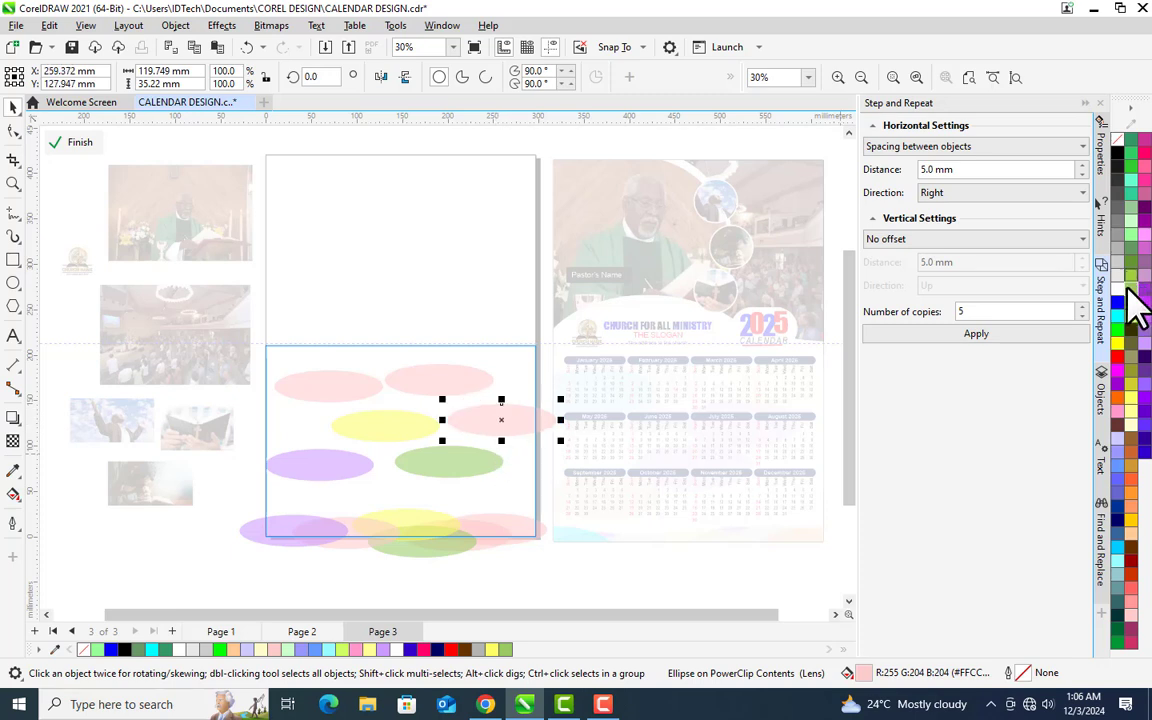
Fill the copied pink ellipse crossing the page's right edge with cyan (R0 G255 B255) and set its uniform transparency to 75.
left_click(1119, 315)
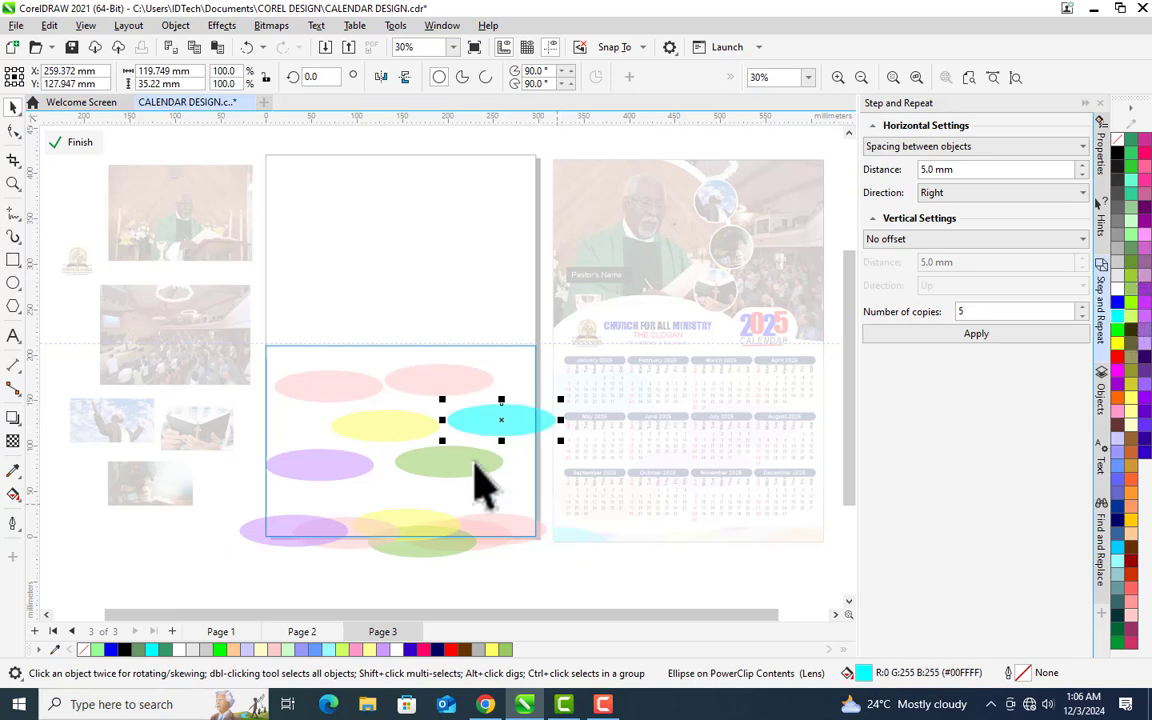
left_click(13, 441)
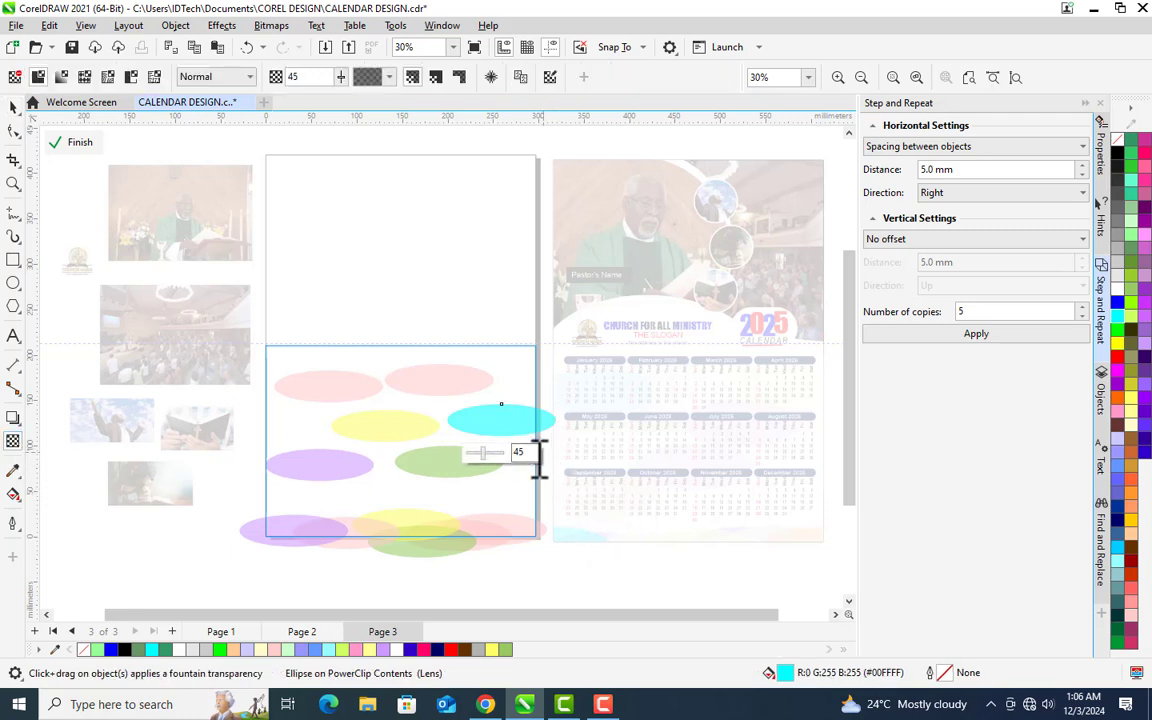
left_click_drag(520, 453, 499, 448)
type("7")
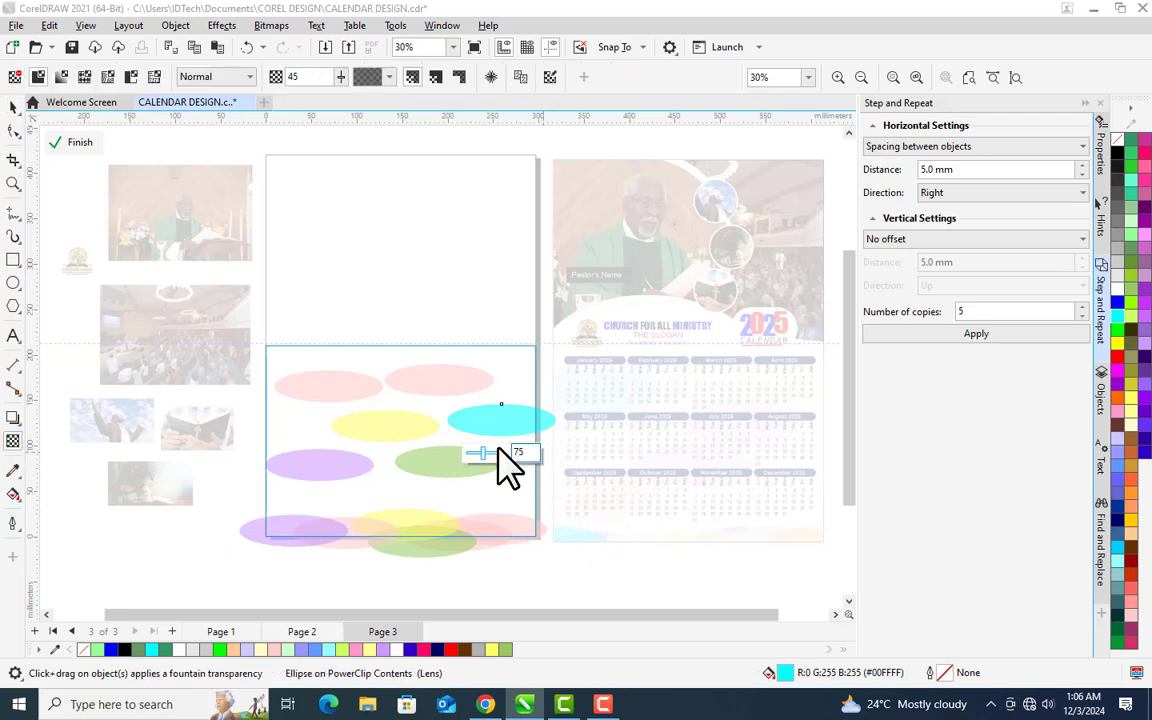
key("Return")
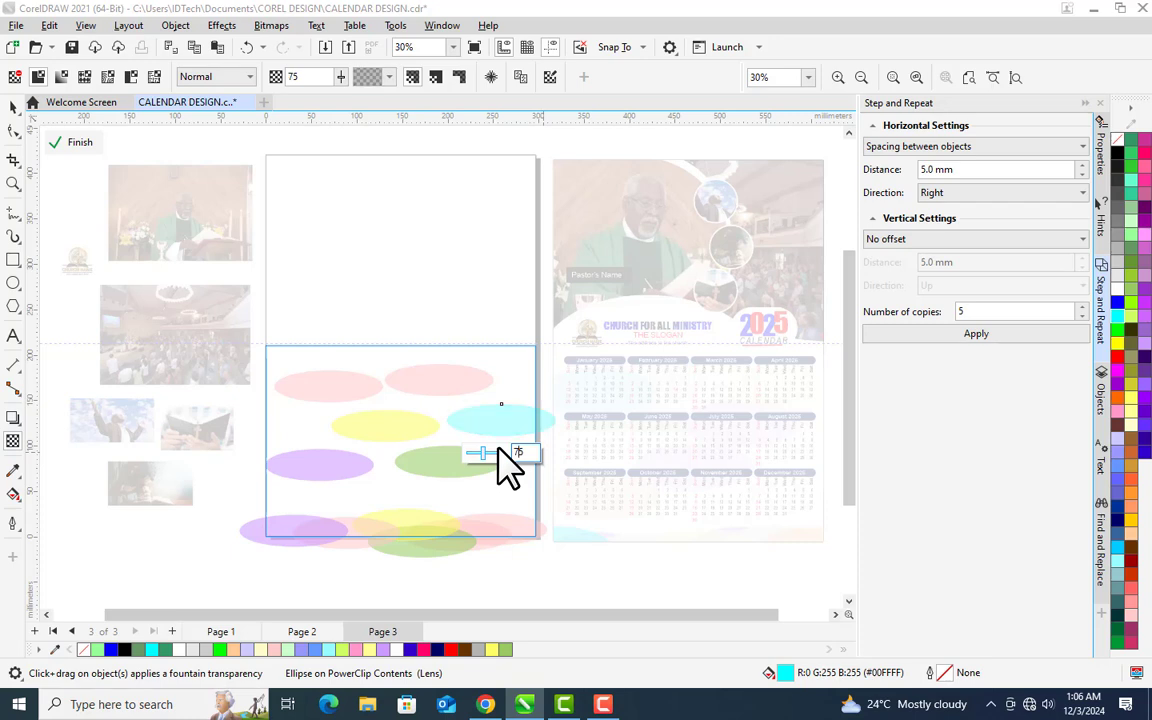
Set the transparency of the spread-out green, pink, violet and yellow ellipses to 75 and finish editing the PowerClip contents.
left_click(476, 470)
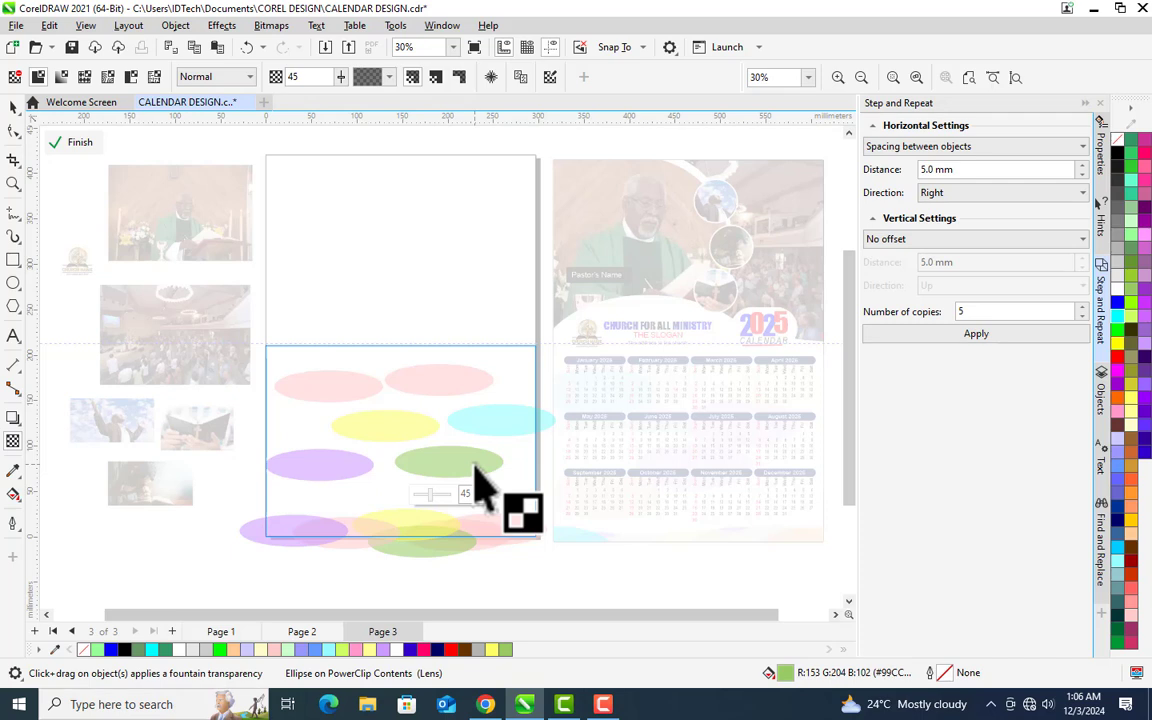
left_click(455, 410)
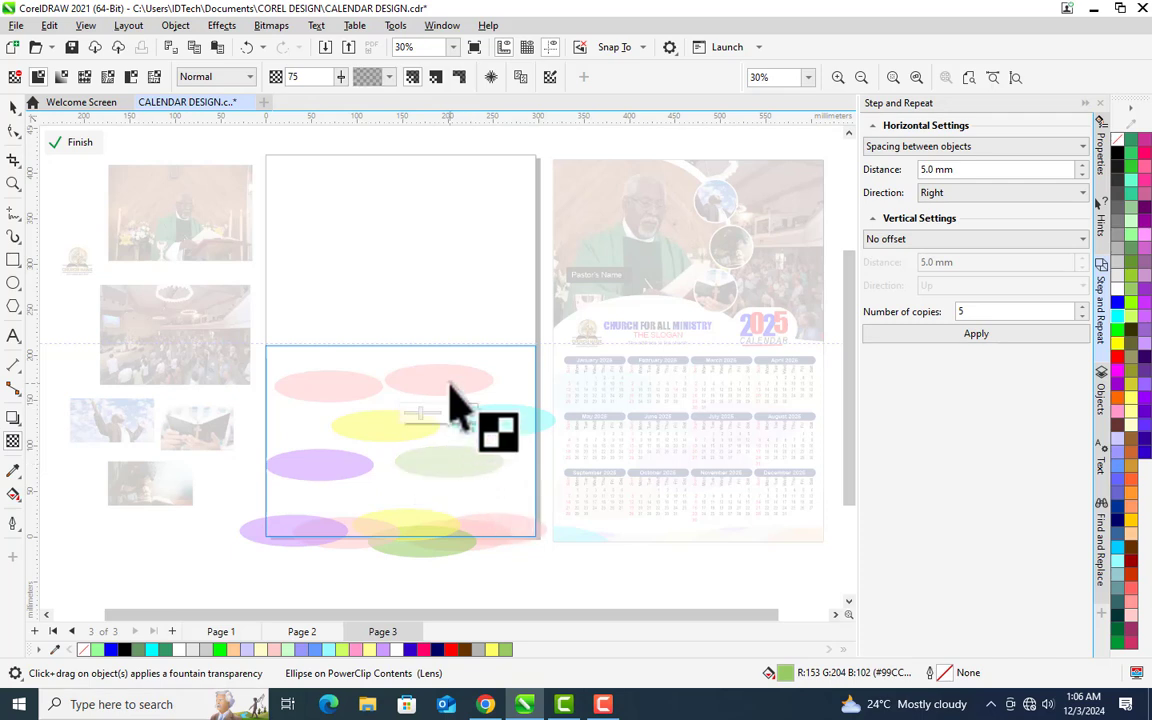
left_click(336, 398)
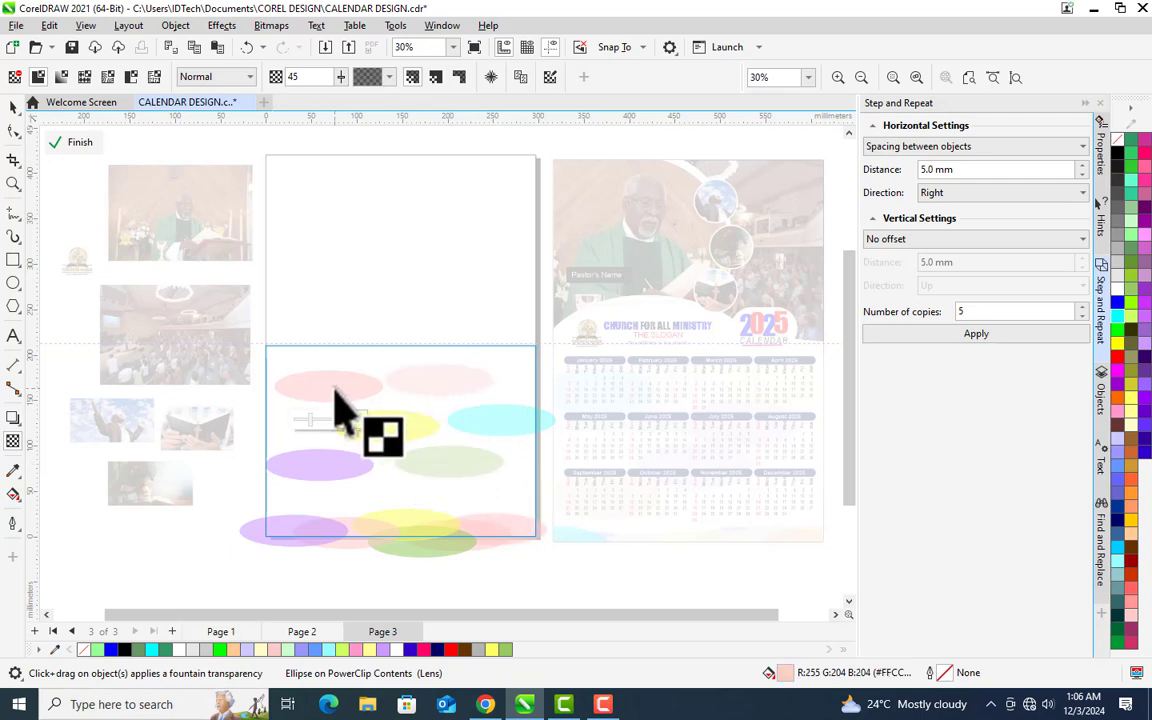
left_click(342, 479)
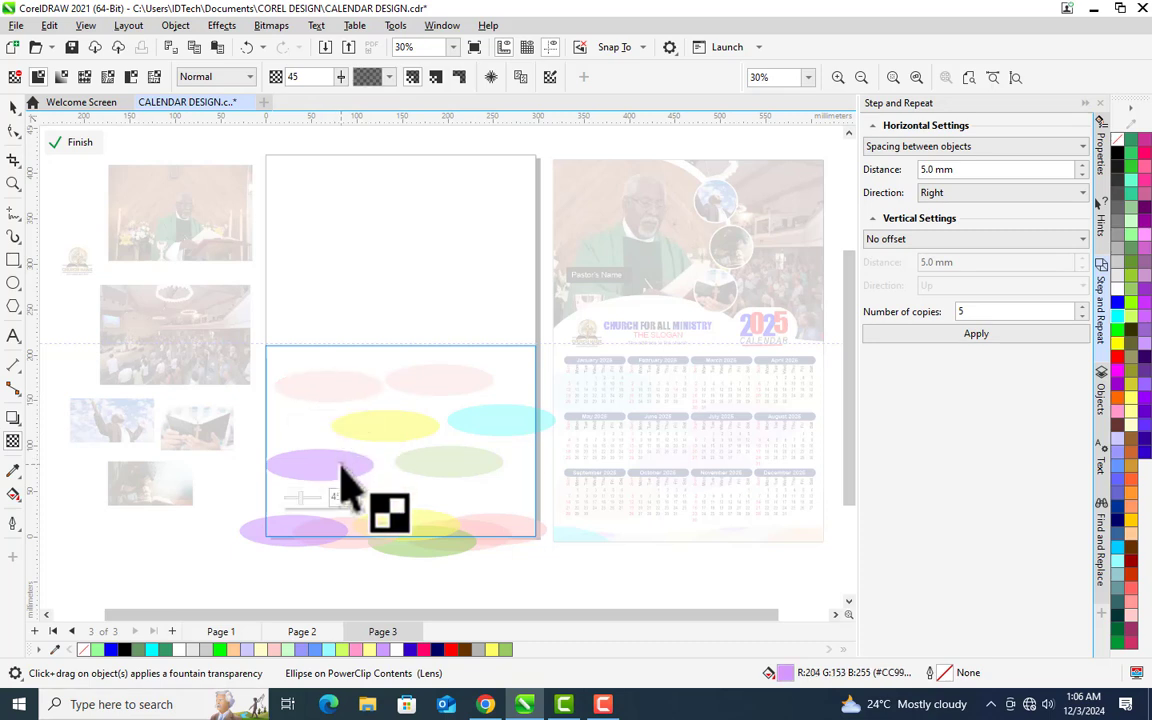
key("ctrl+r")
left_click(399, 438)
key("ctrl+r")
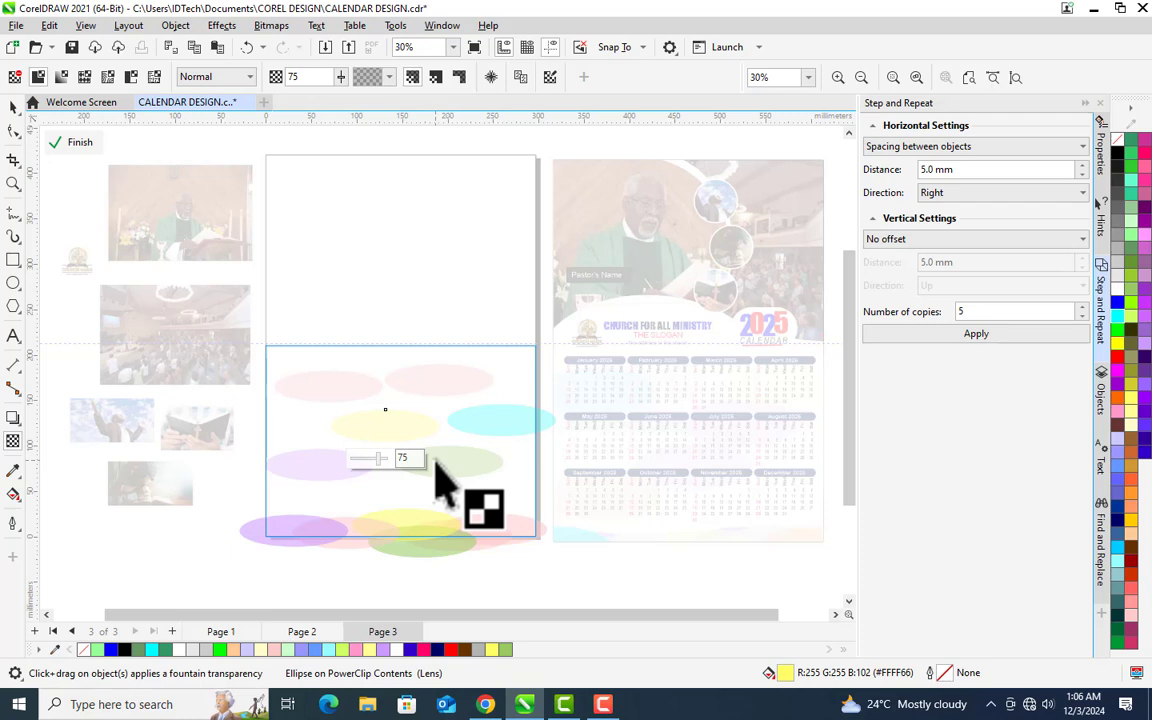
left_click(77, 150)
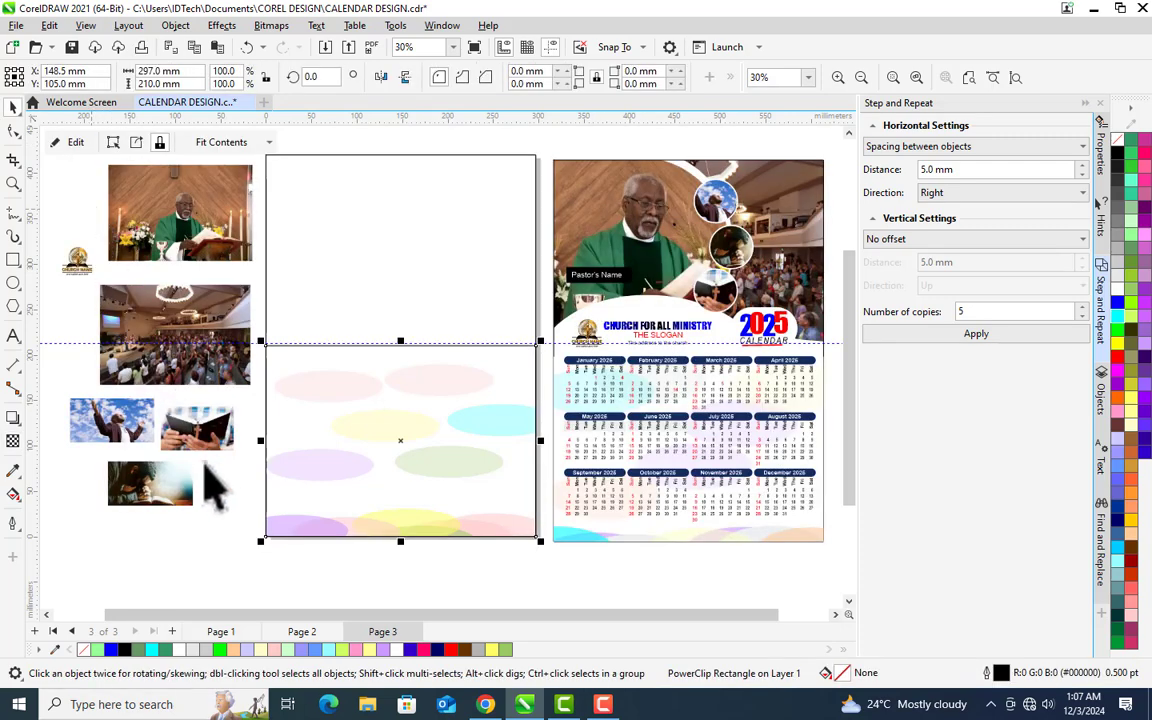
left_click(200, 535)
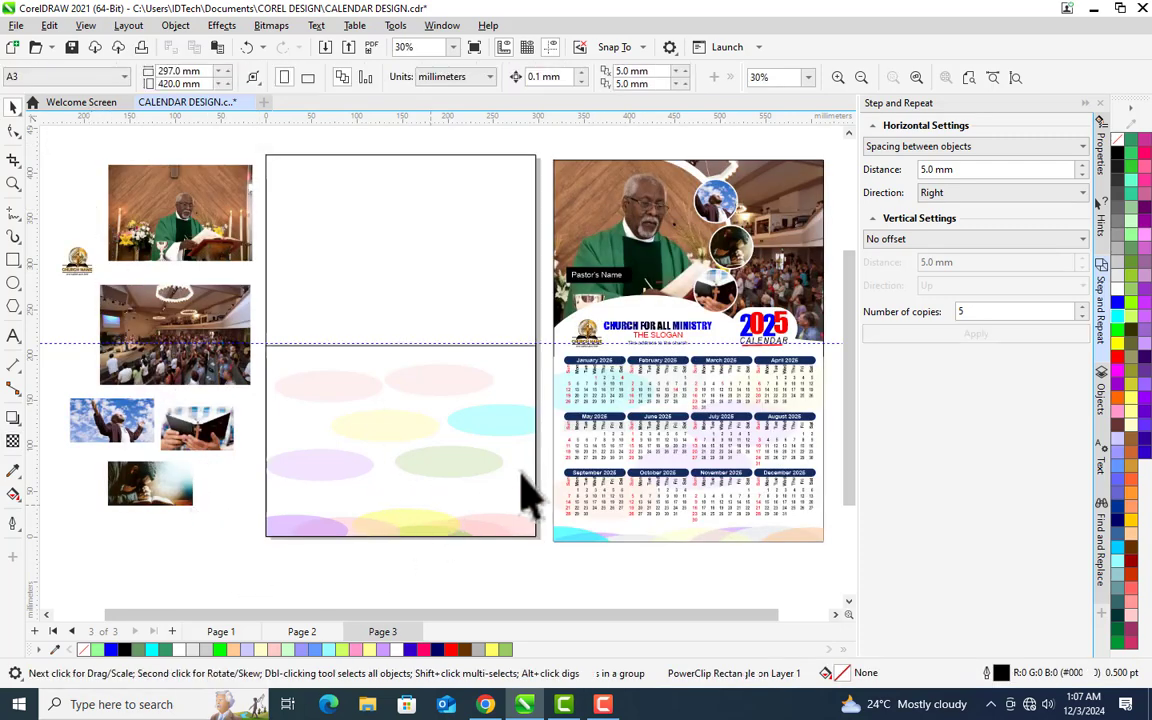
Delete the horizontal guideline along the lower rectangle's upper edge and save the document.
left_click(509, 345)
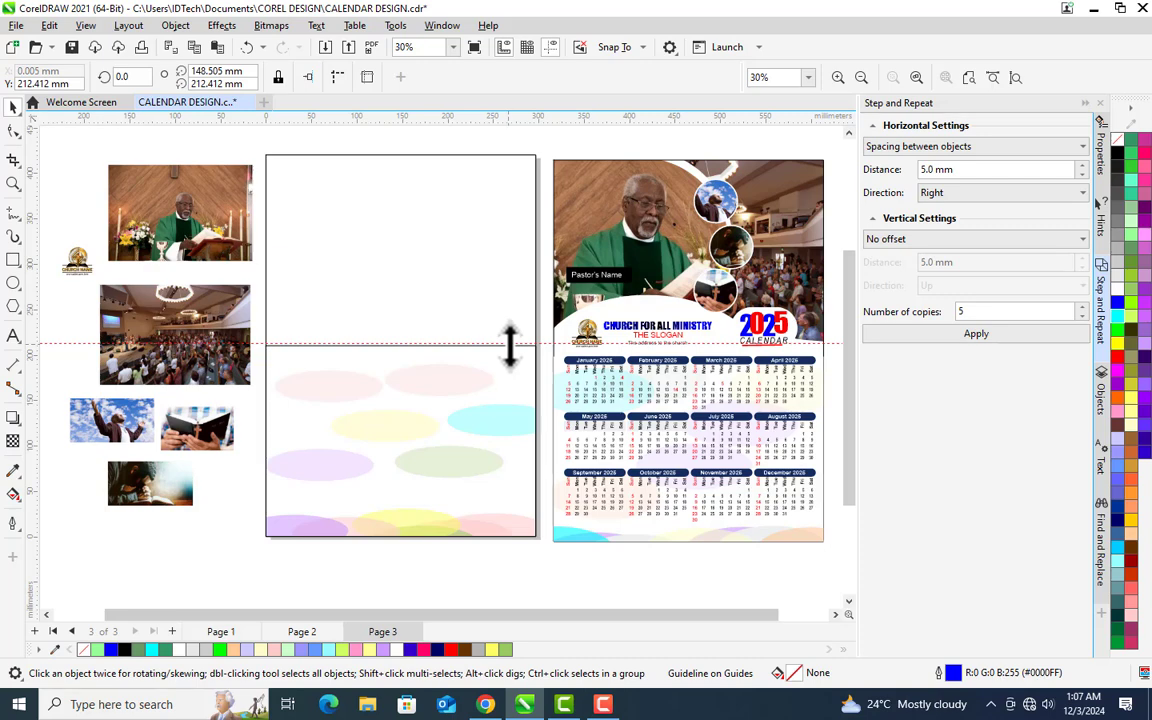
key("Escape")
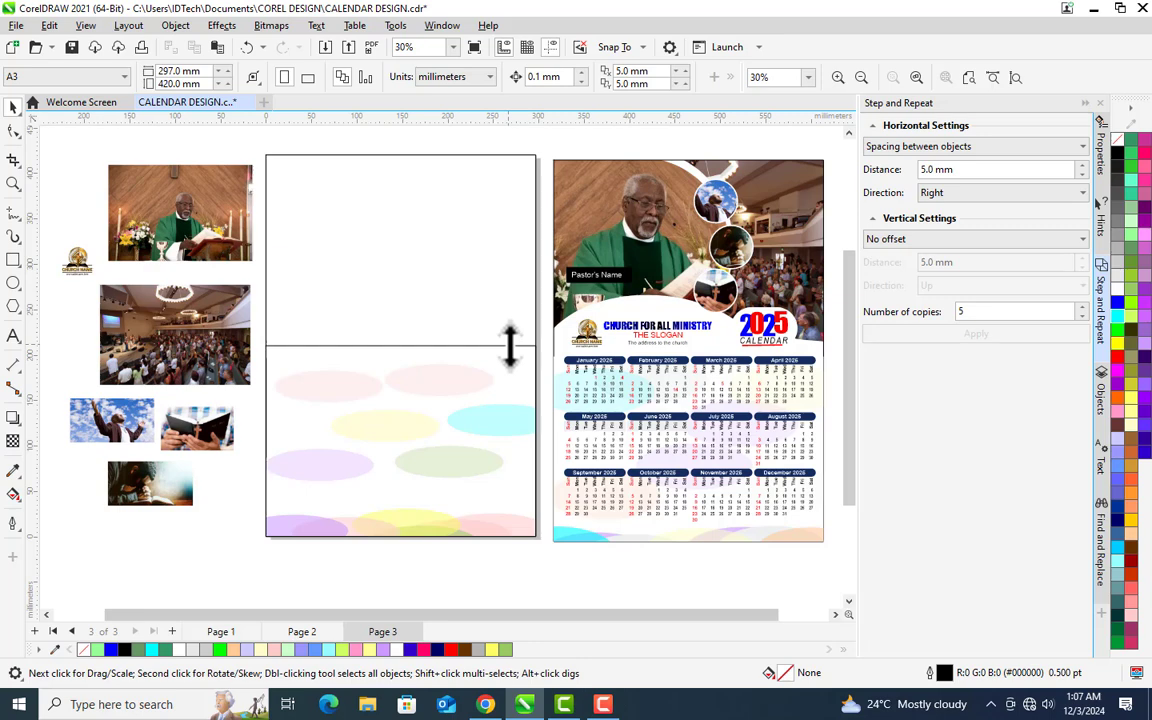
key("ctrl+s")
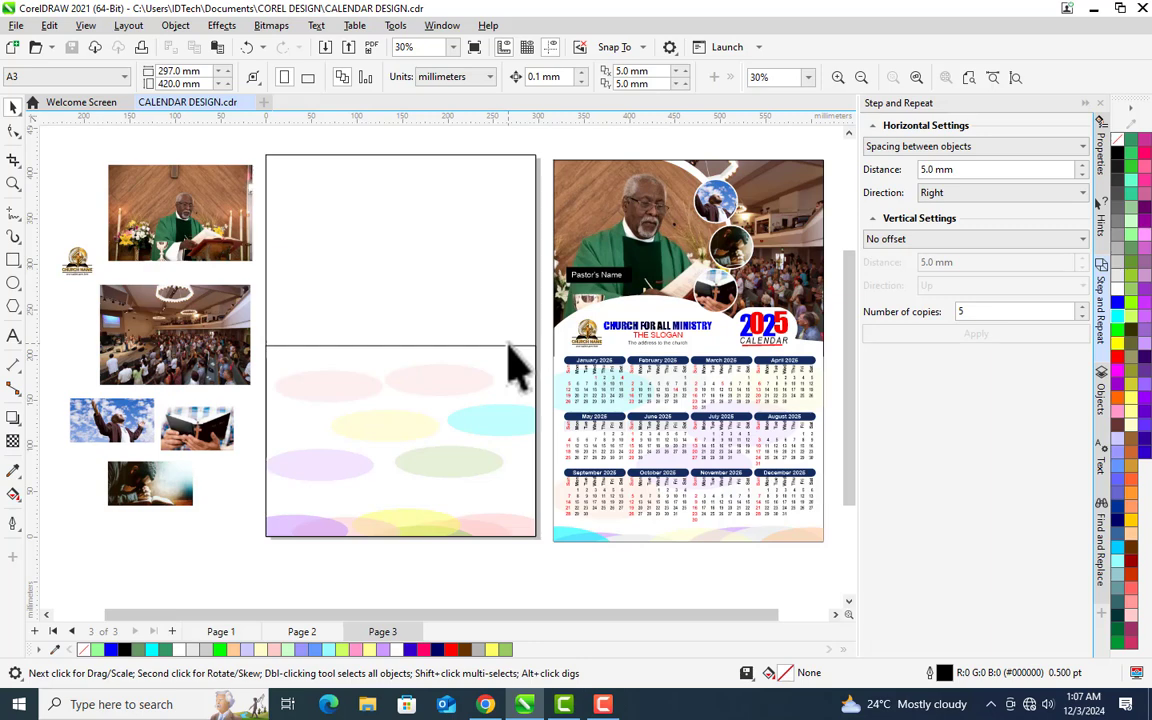
left_click(440, 450)
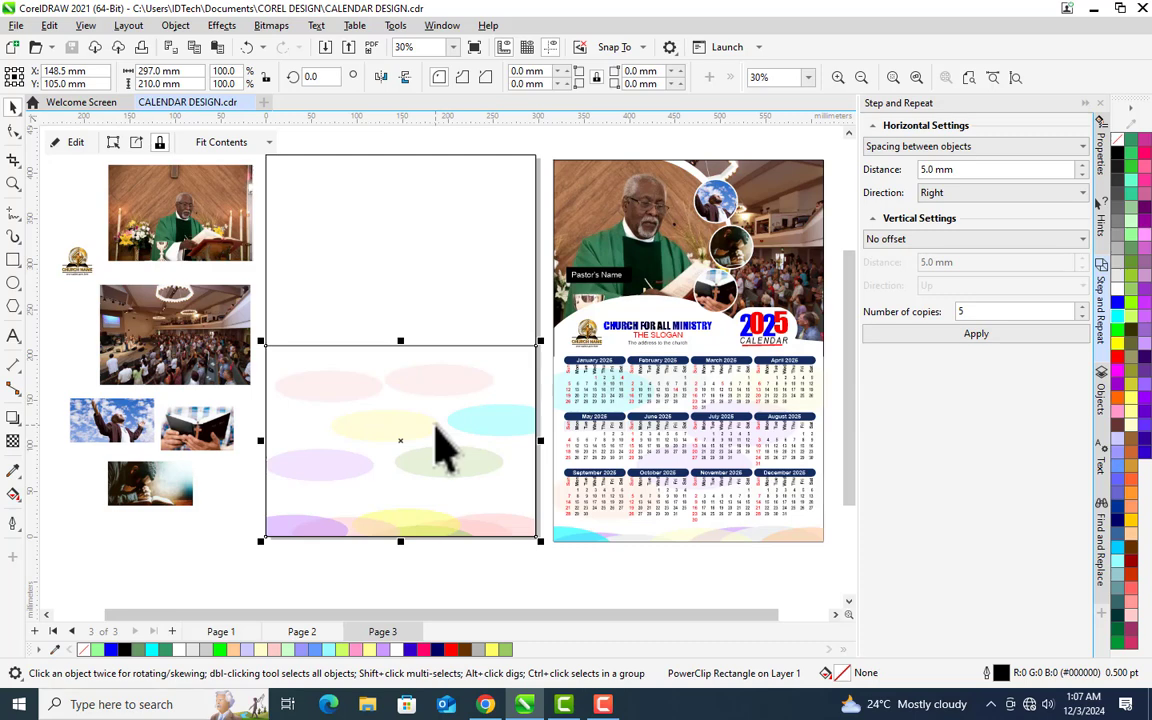
left_click(624, 588)
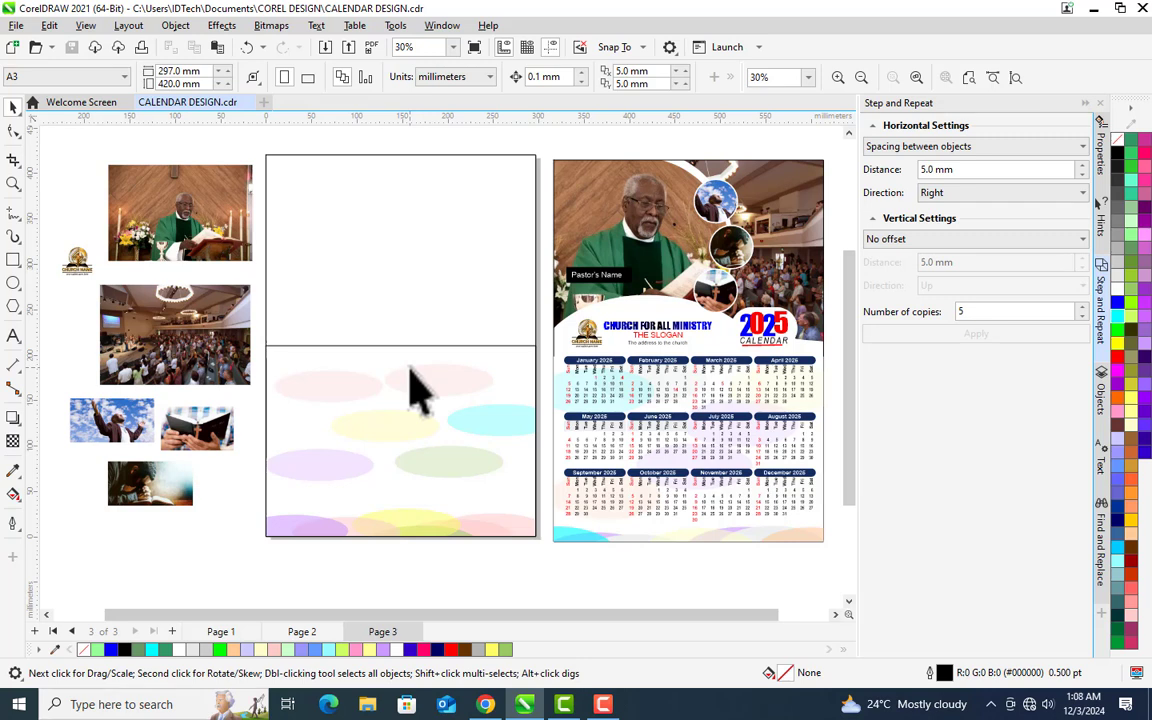
Run the Wizard.CreateCalendar macro from CalendarWizard (CalendarWizard.gms) with the lower PowerClip rectangle selected, and move its placement prompt clear of the rectangle.
left_click(447, 466)
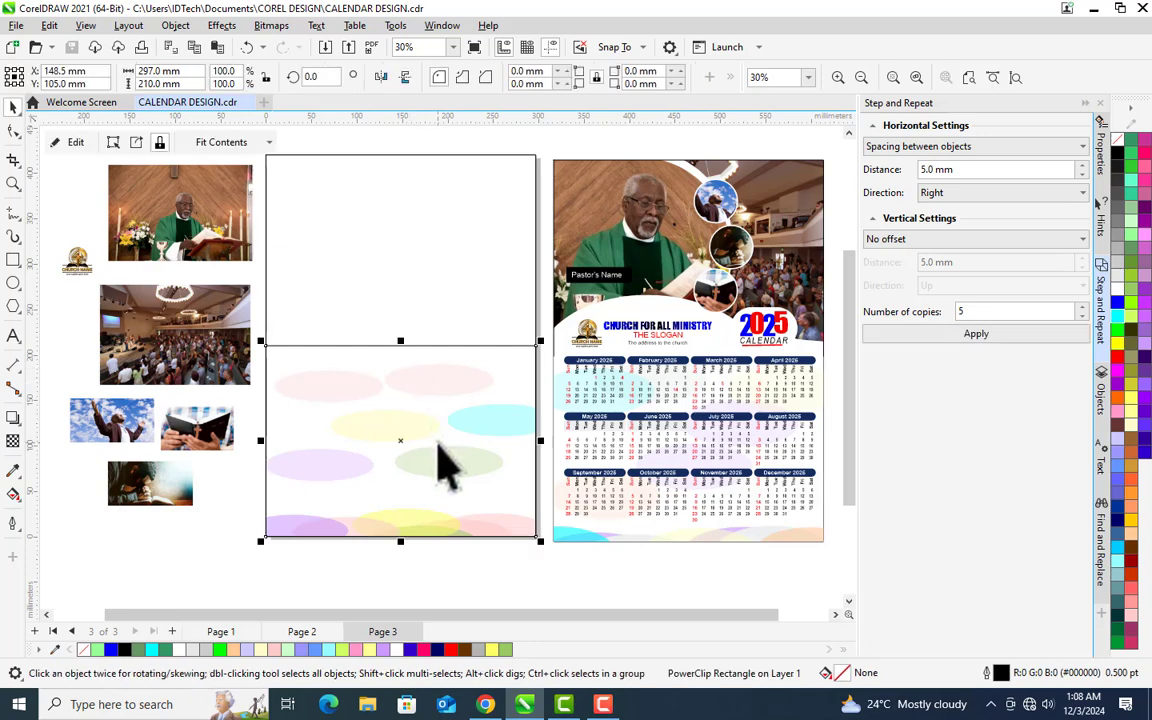
left_click(395, 26)
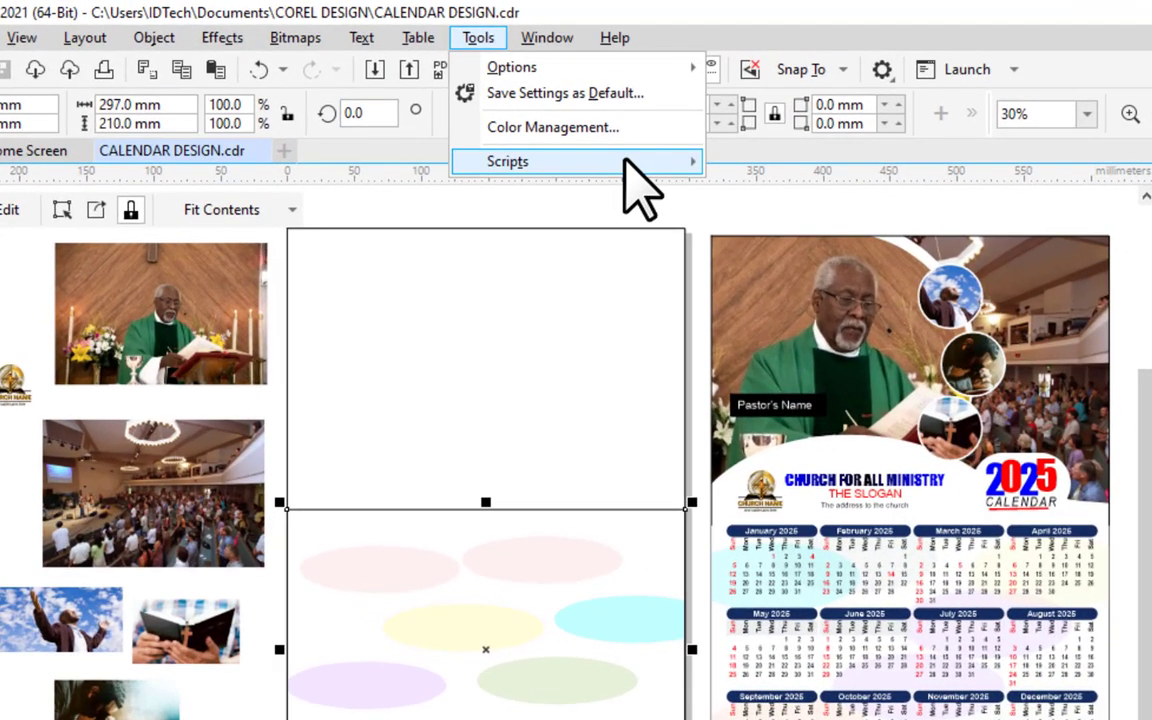
mouse_move(560, 136)
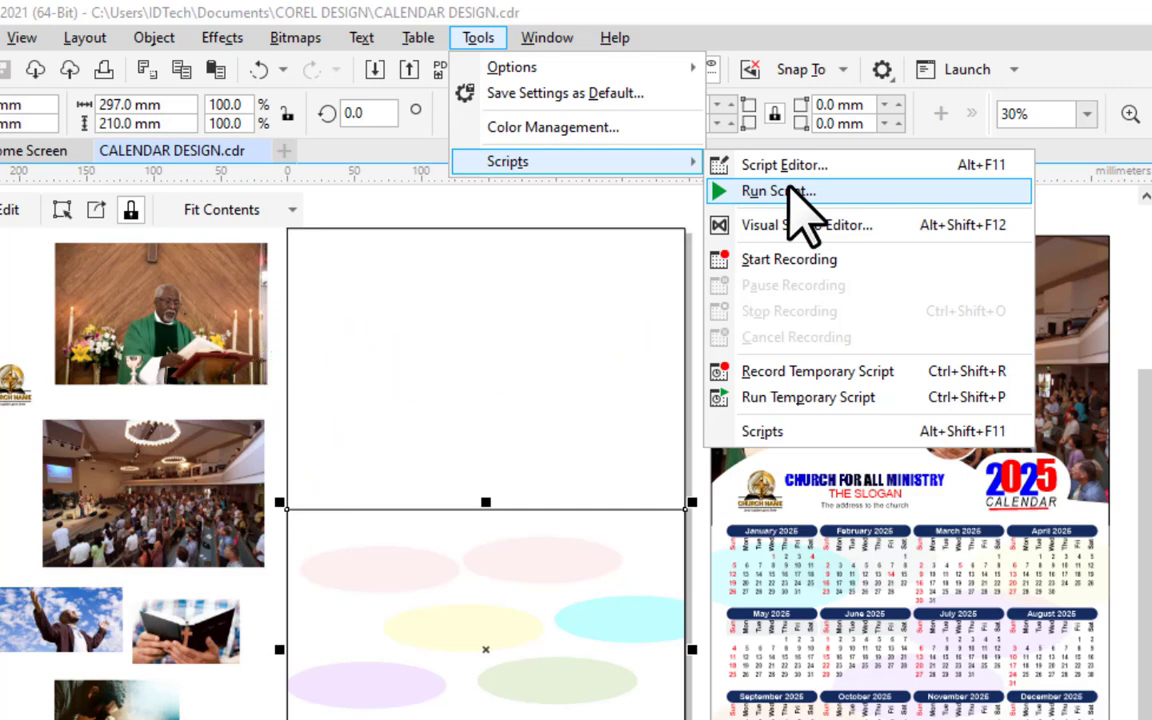
left_click(790, 191)
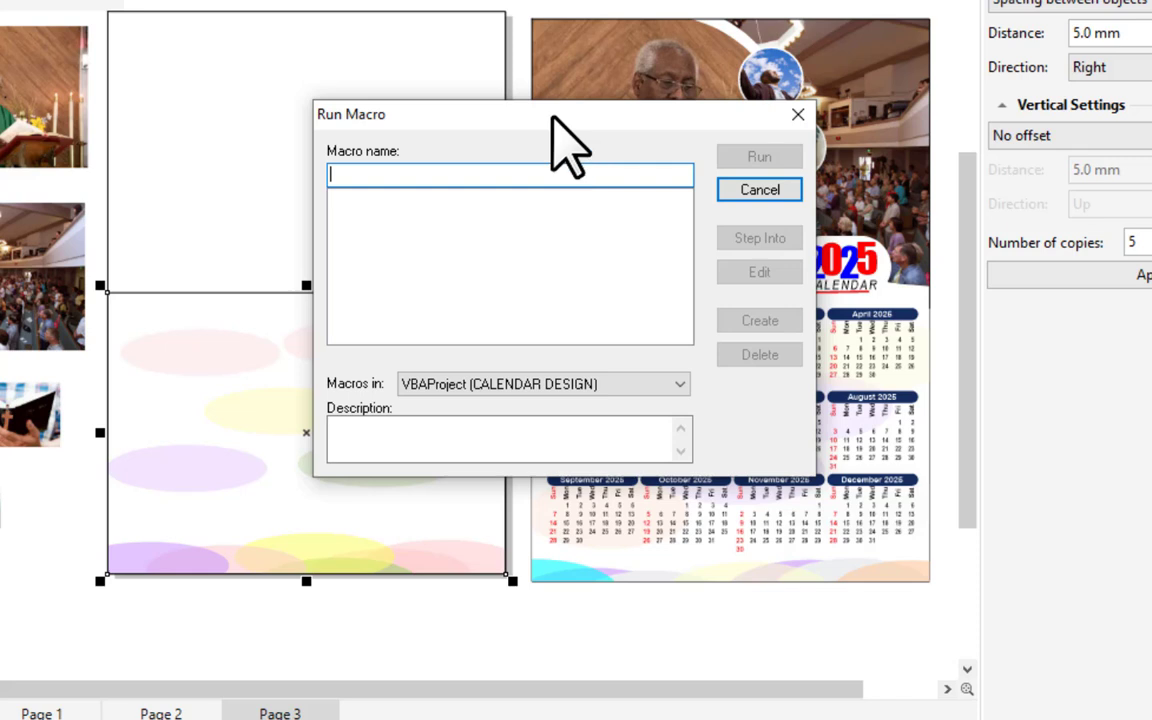
left_click(654, 388)
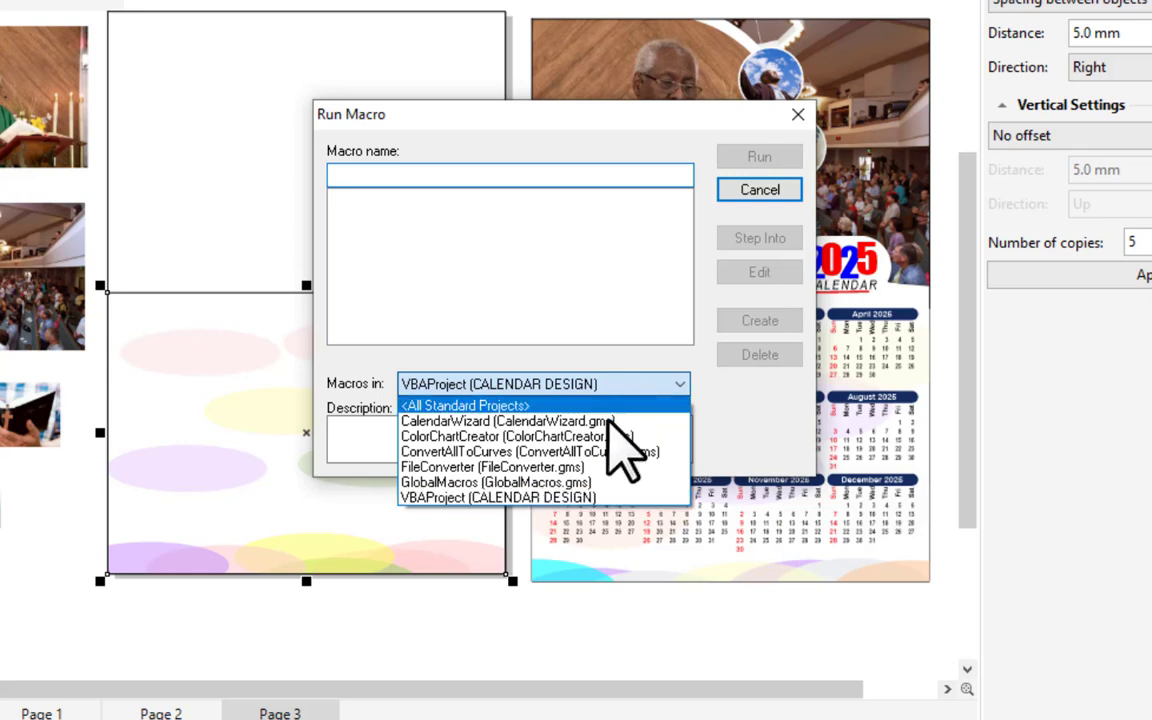
left_click(607, 421)
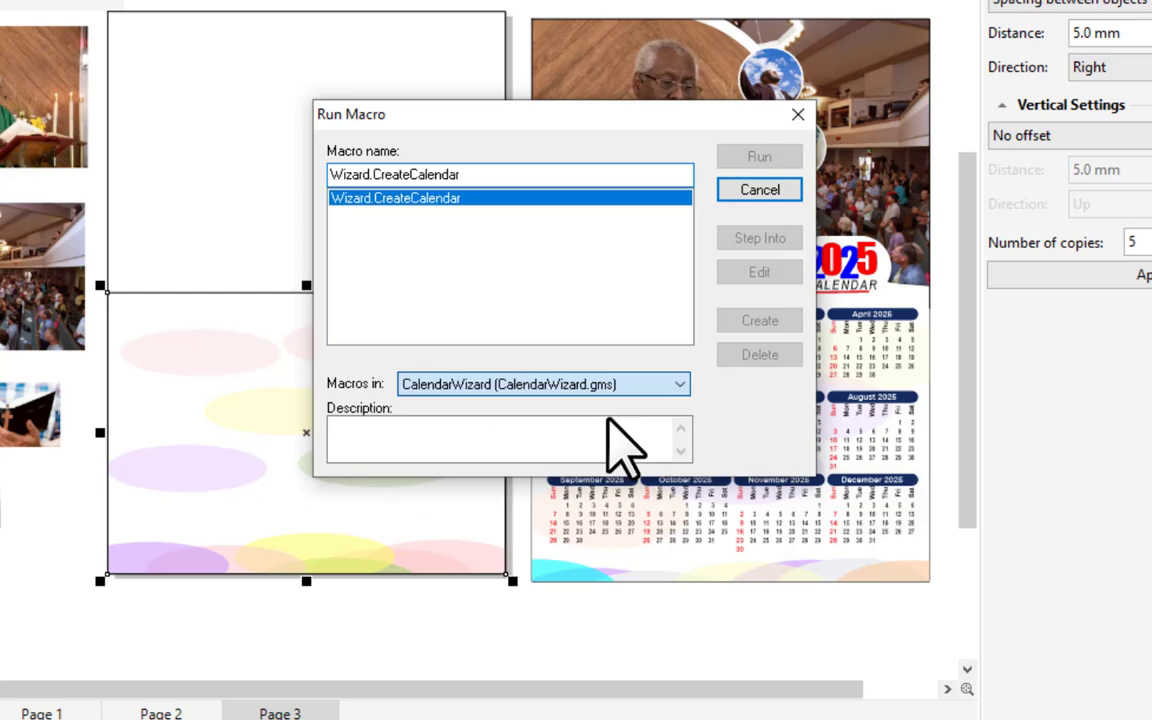
left_click(500, 175)
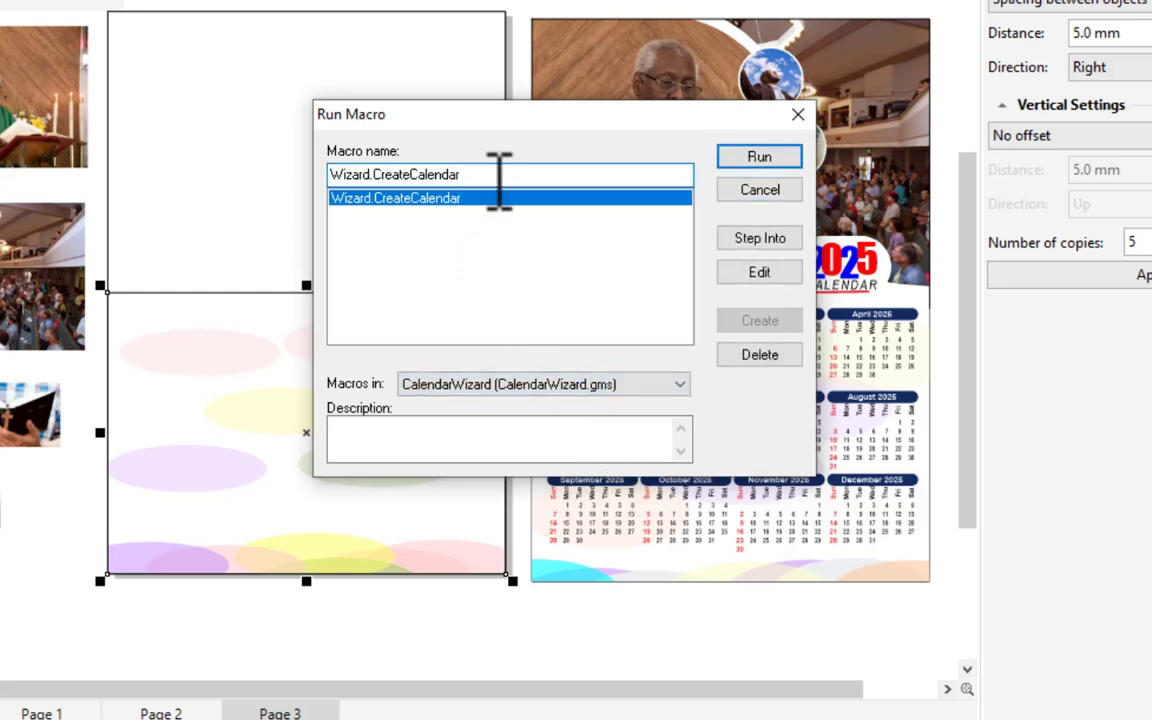
left_click(759, 157)
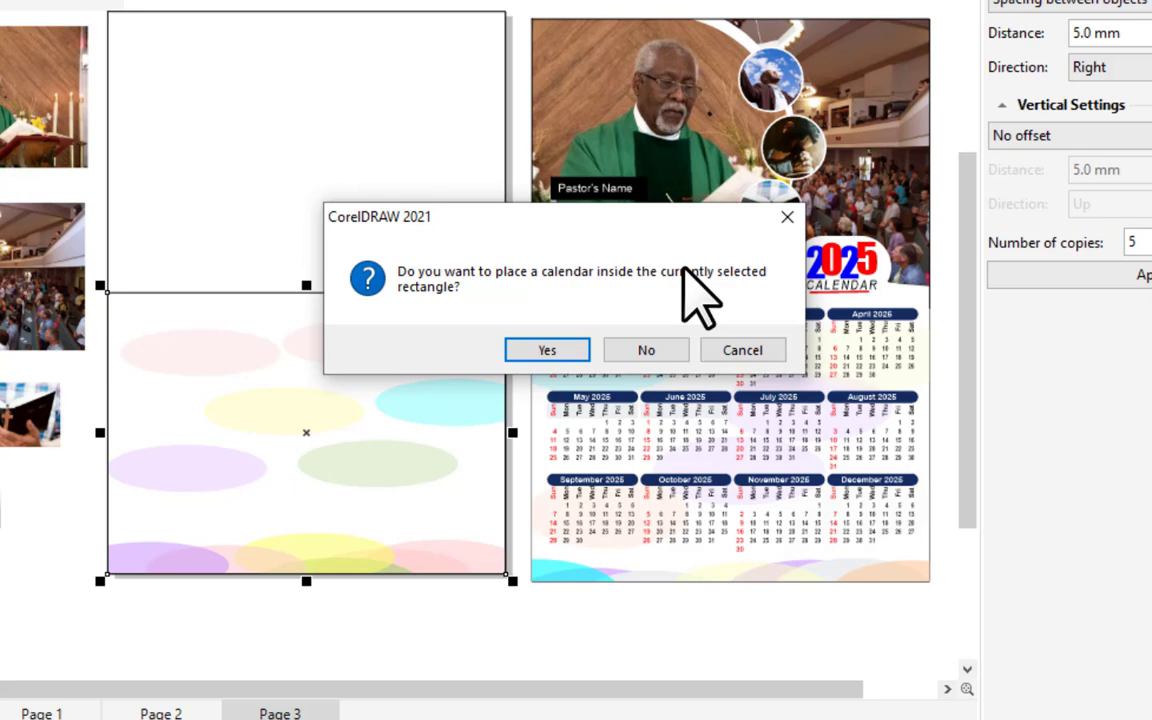
left_click_drag(548, 218, 666, 111)
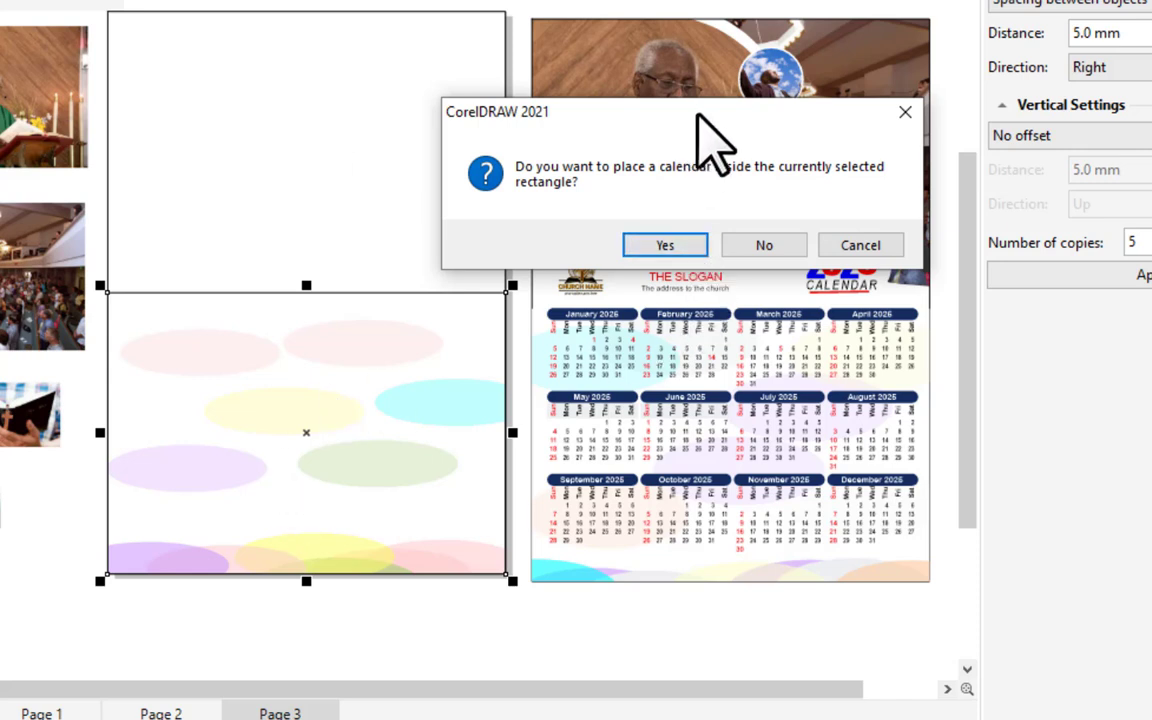
Confirm placing the calendar inside the selected rectangle, and set its year to 2025 with all twelve months included.
left_click_drag(696, 119, 603, 155)
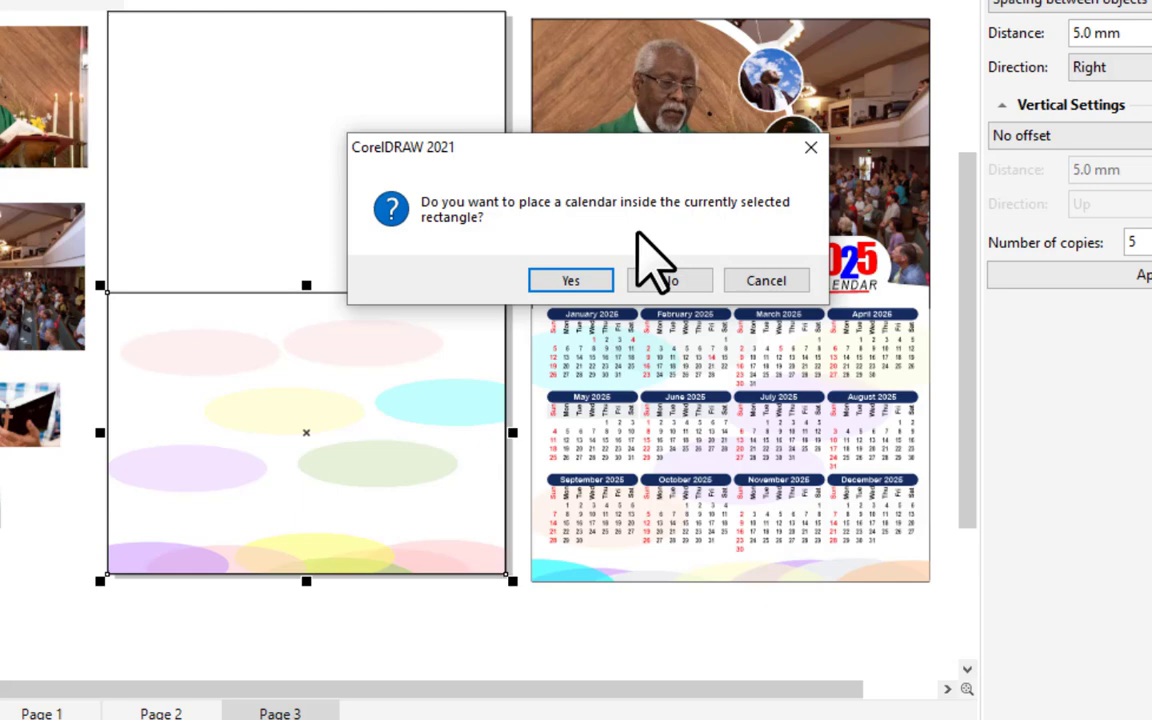
left_click(597, 283)
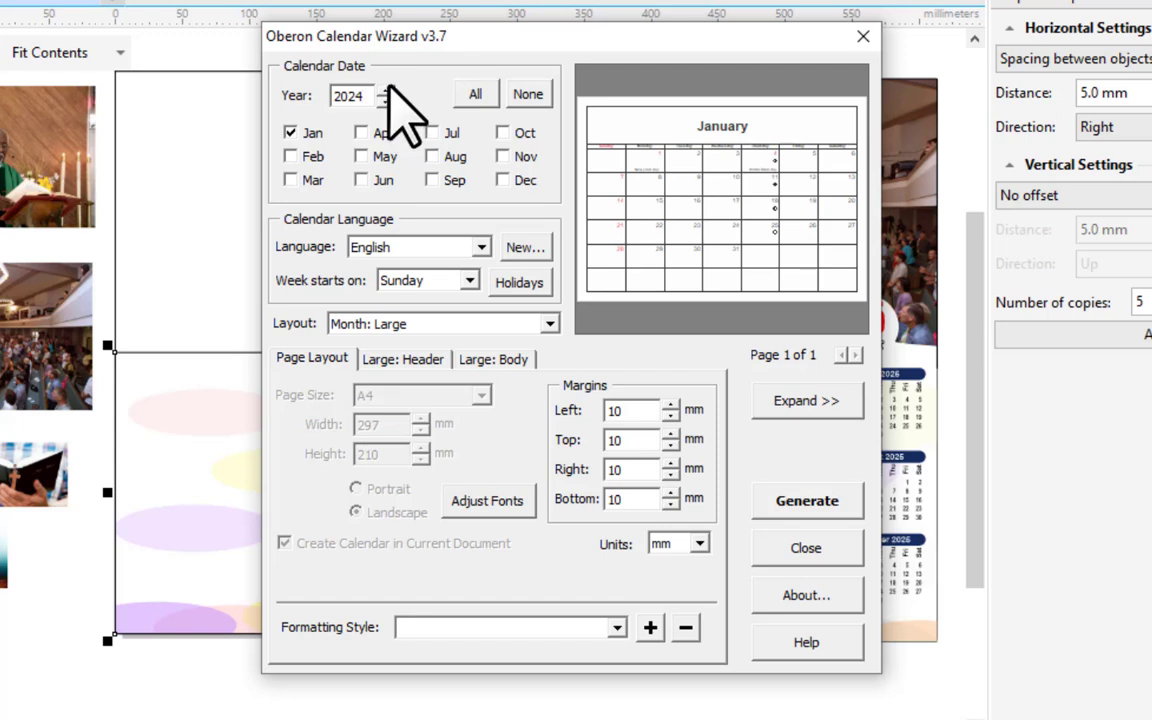
left_click(385, 92)
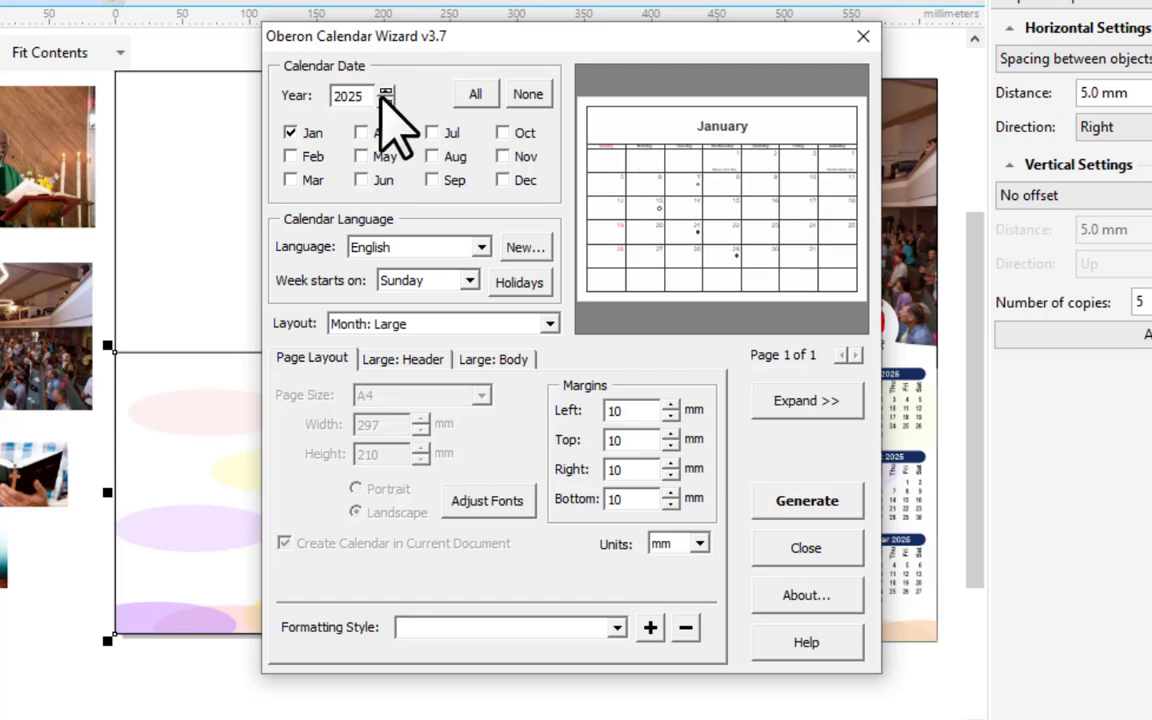
left_click(385, 92)
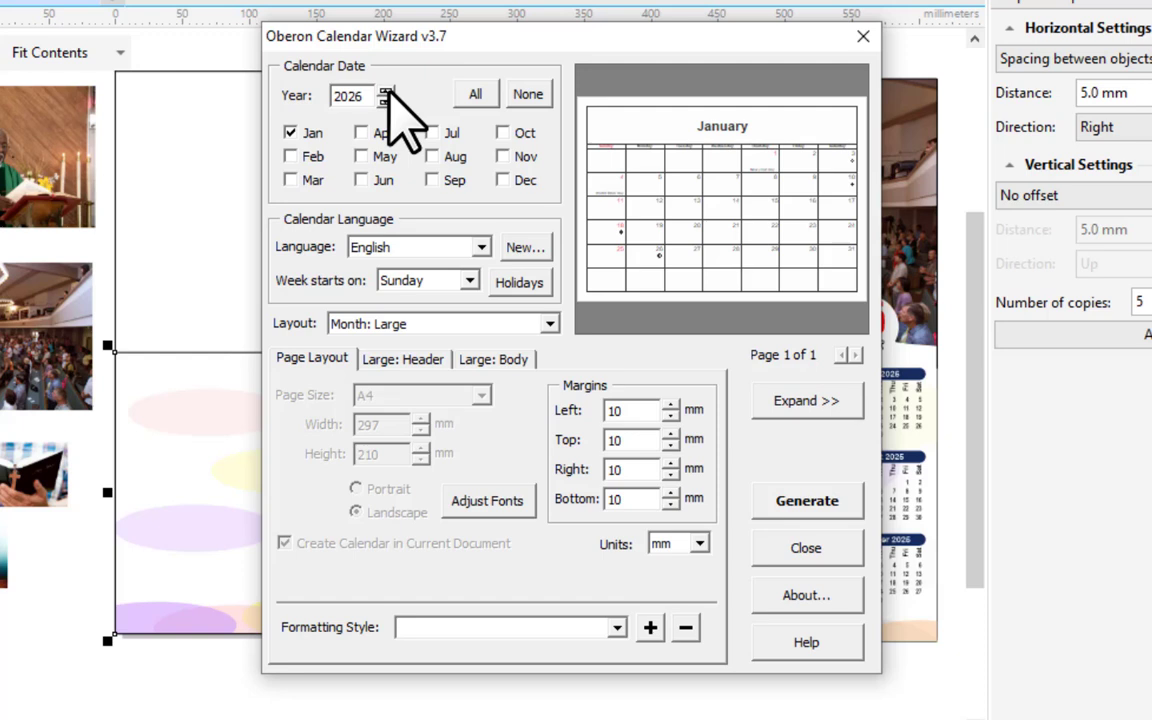
left_click(386, 100)
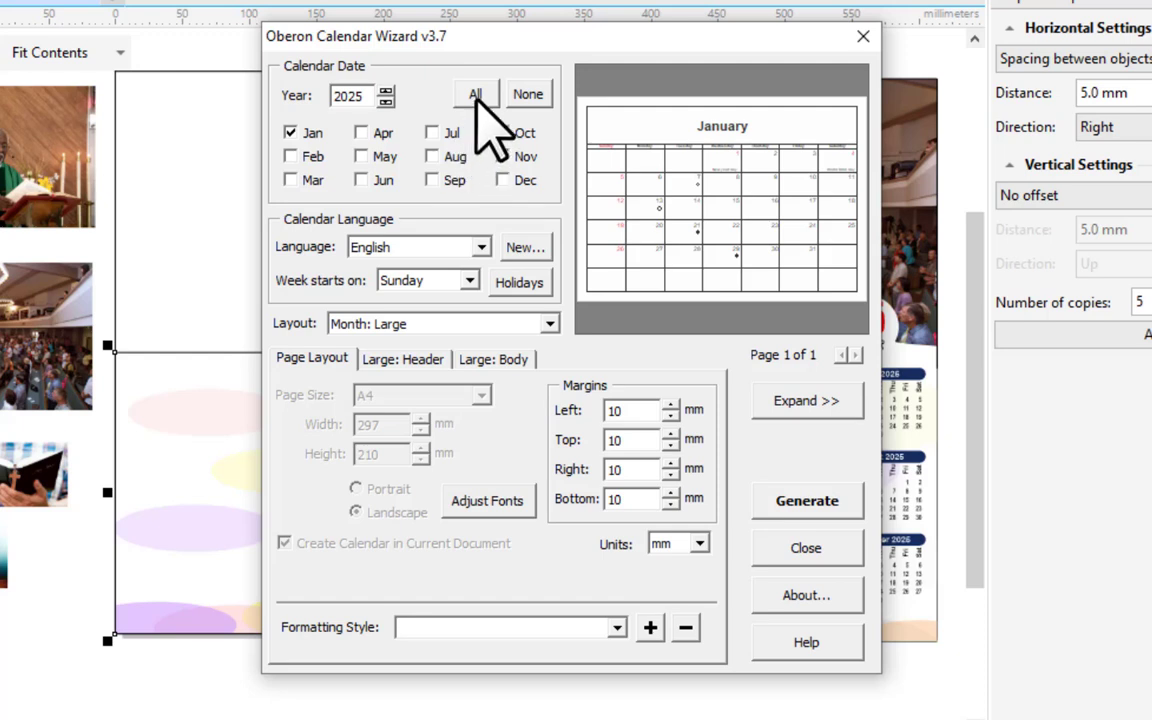
left_click(476, 97)
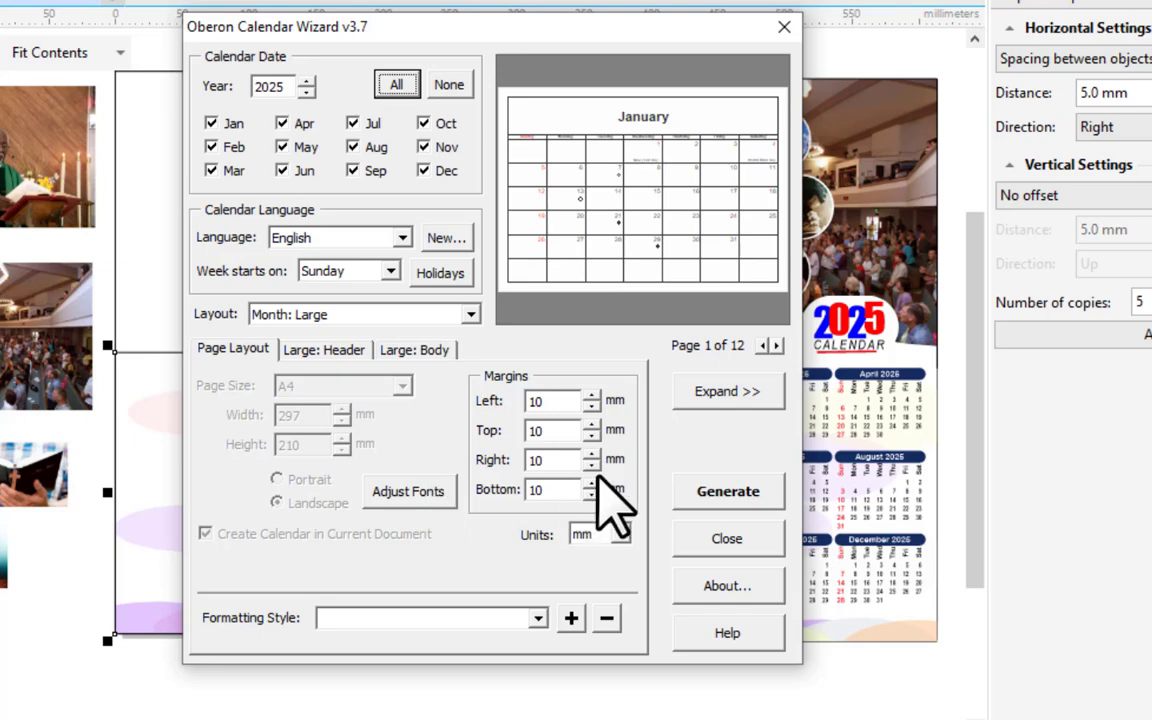
Expand the wizard's preview, and set the layout to Year: 12 Small [4x3] with the formatting style 2025 Calender with no border.
left_click(727, 395)
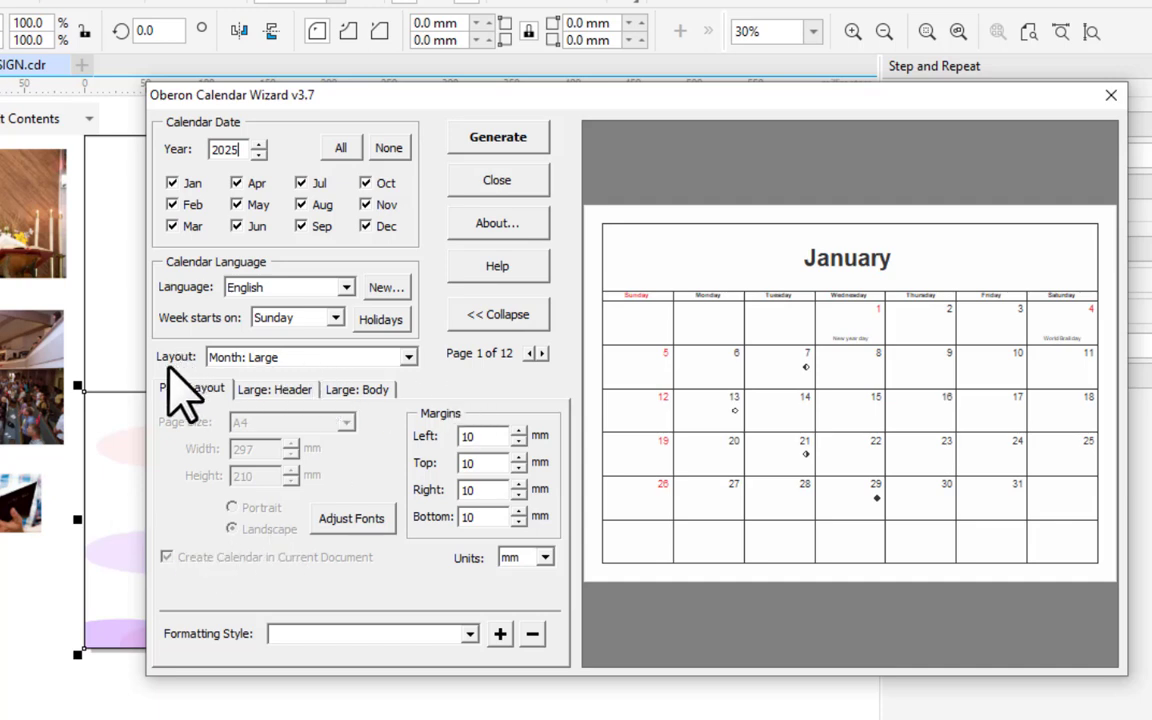
left_click(408, 357)
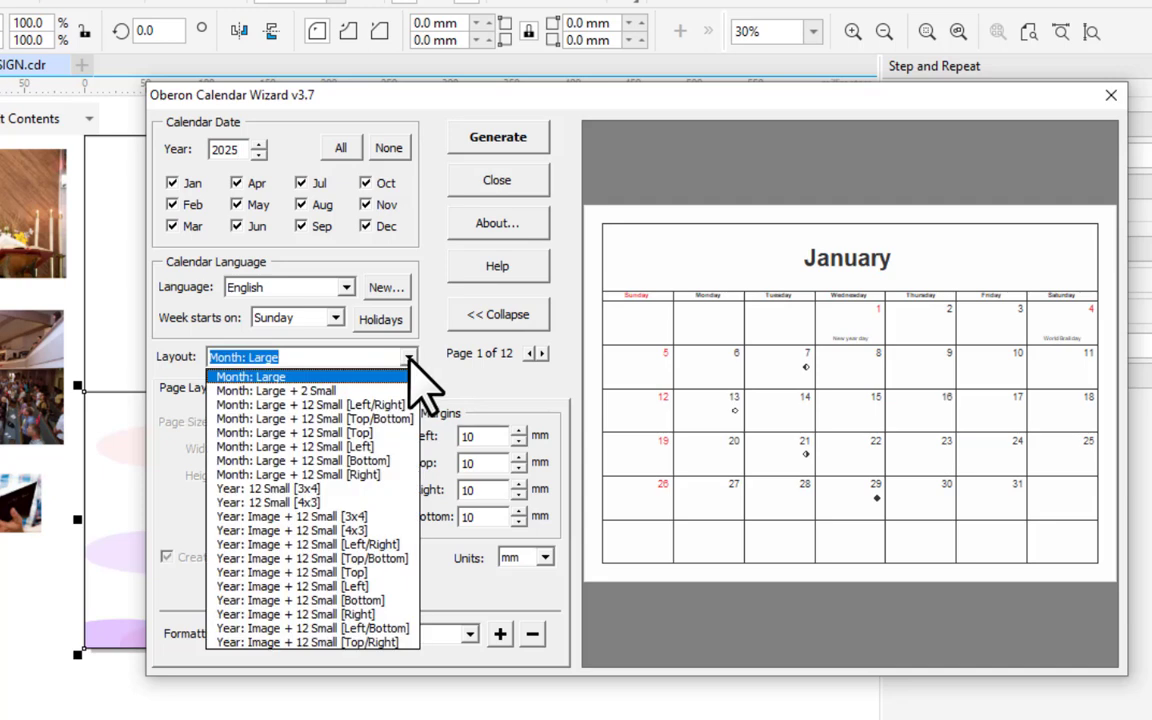
left_click(362, 502)
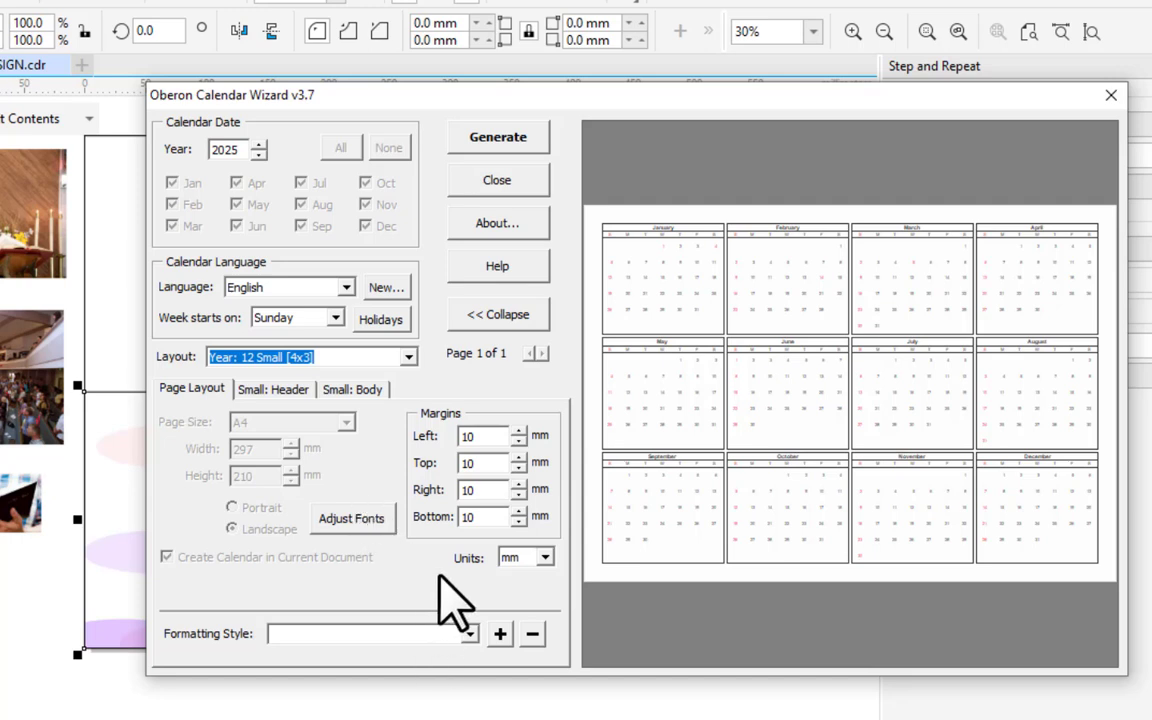
left_click(468, 633)
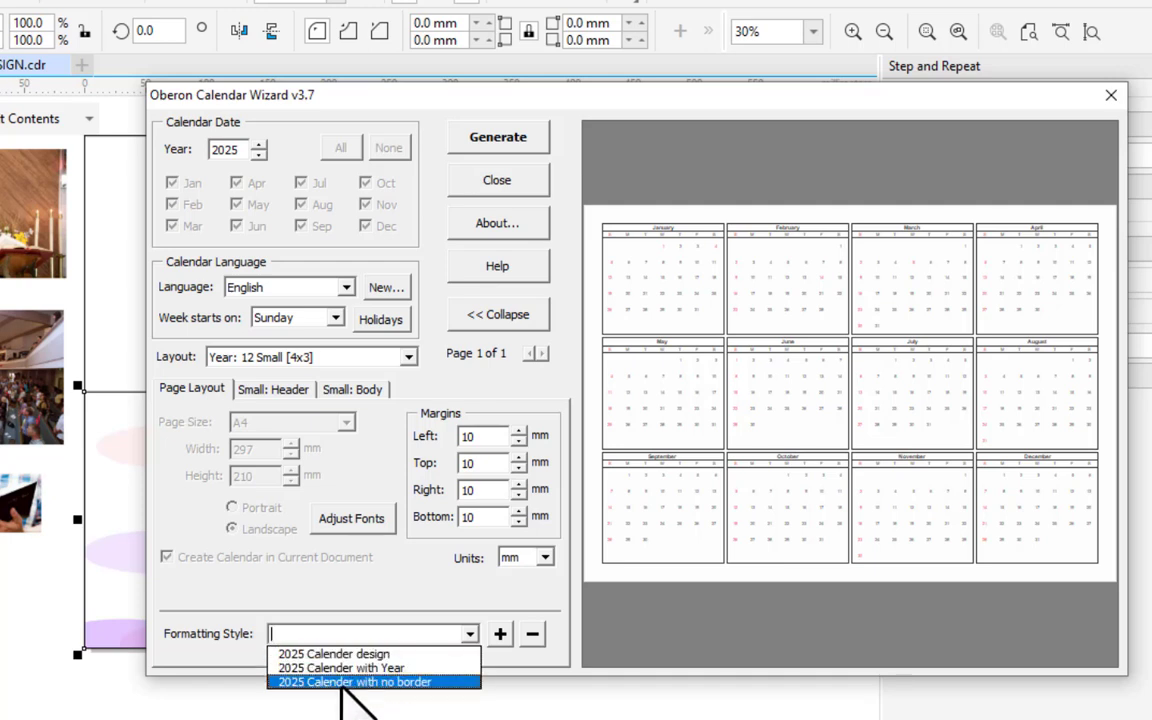
left_click(414, 683)
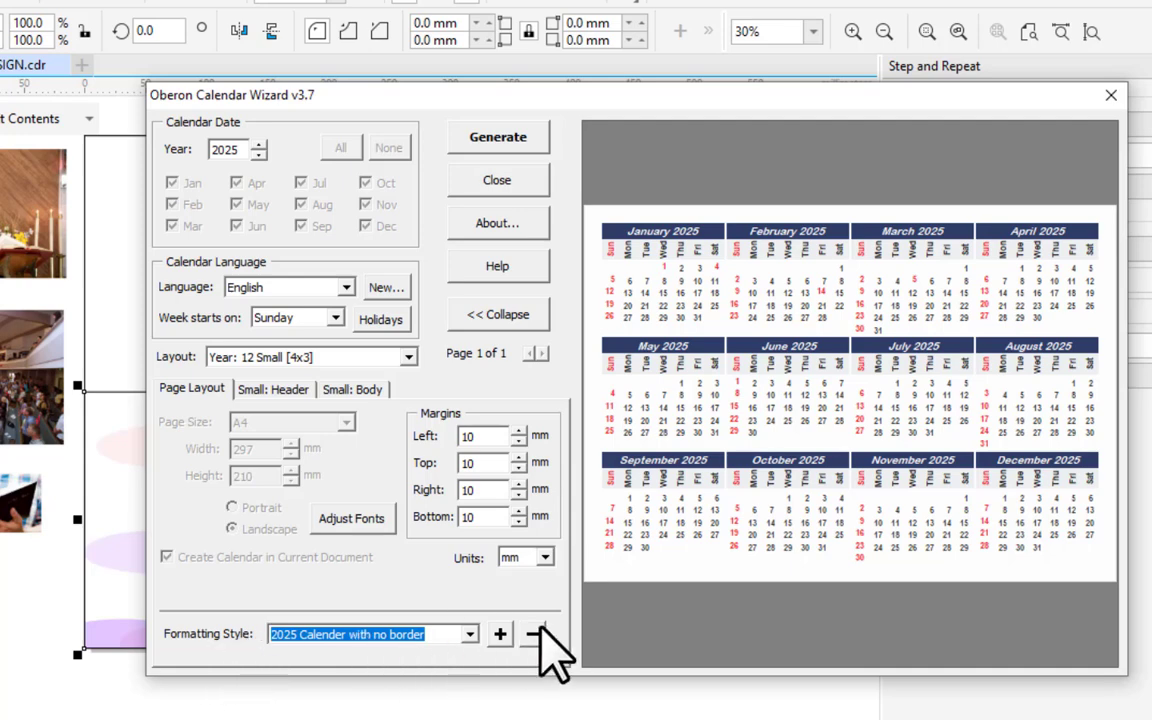
Generate the calendar, close the wizard and save the document.
left_click(505, 136)
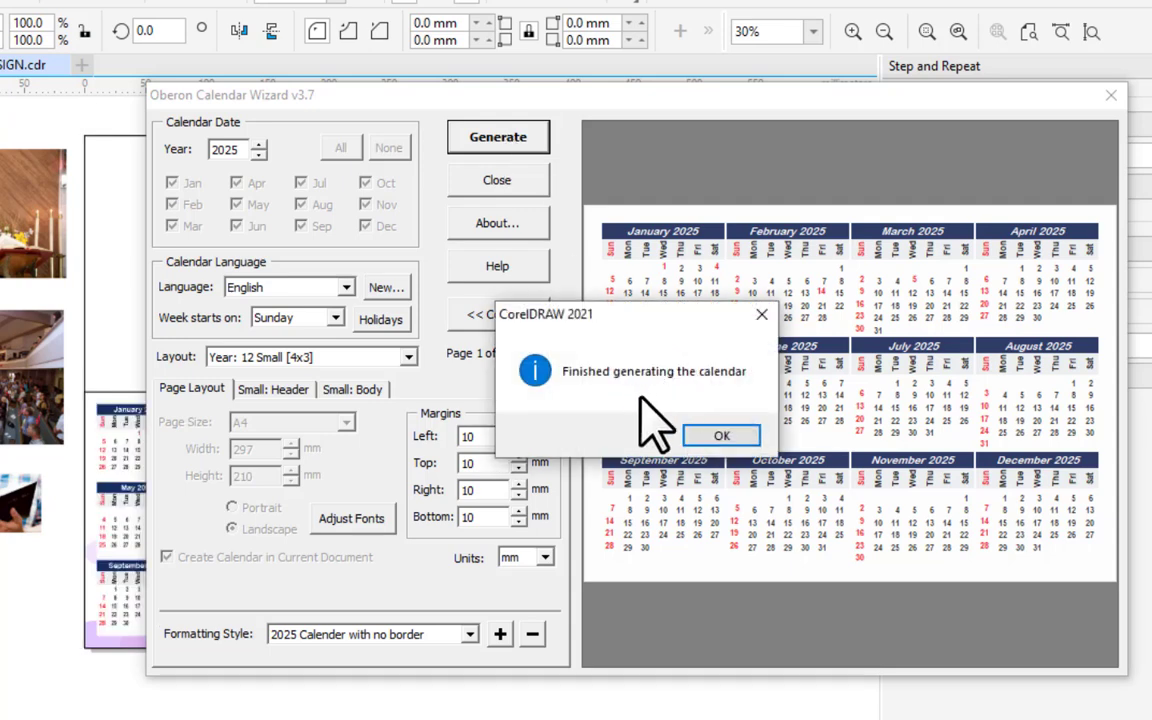
left_click(724, 440)
left_click(1112, 98)
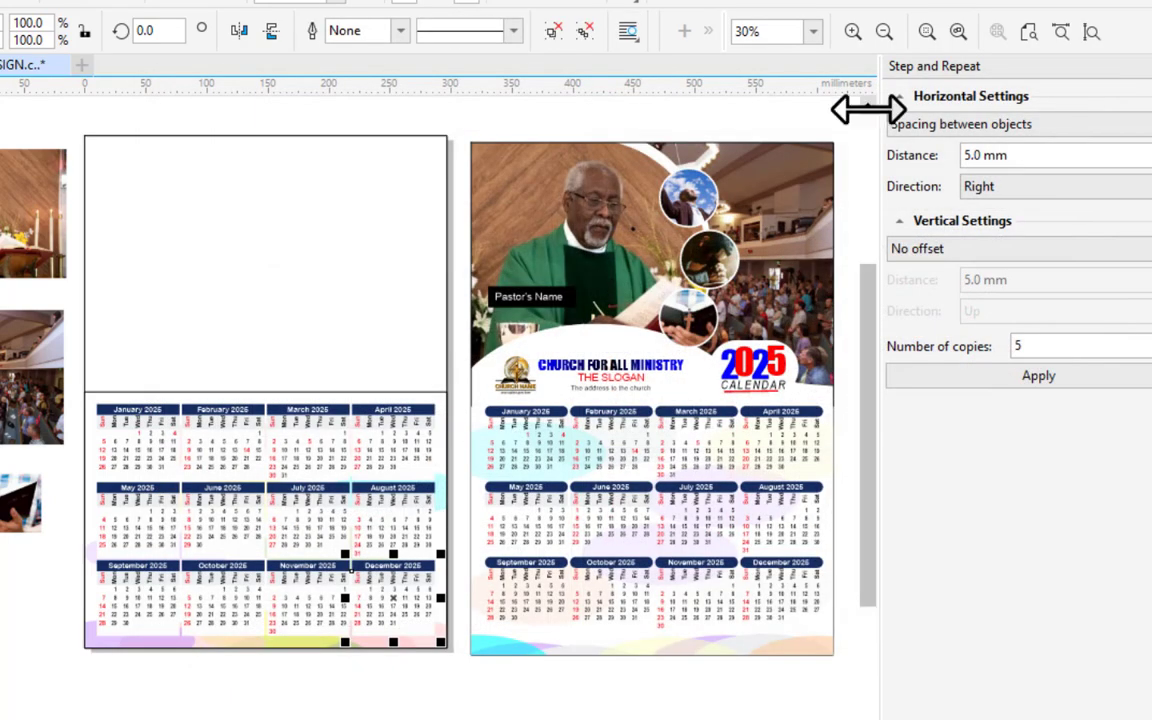
key("z")
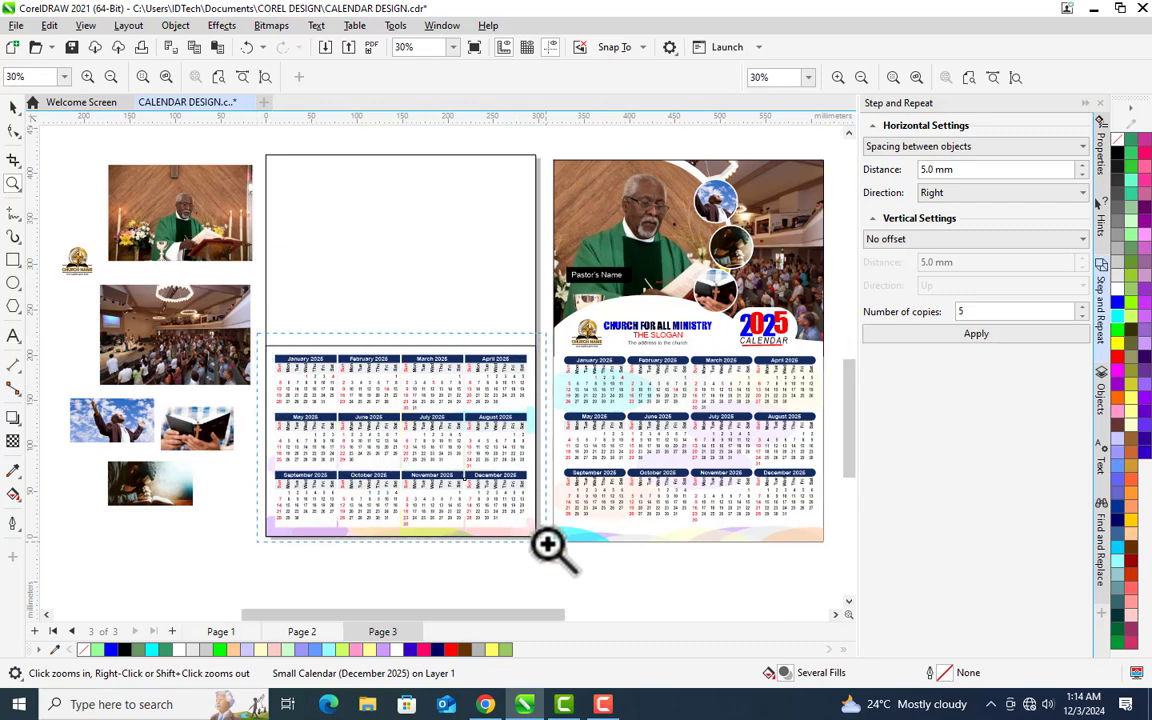
key("shift+F2")
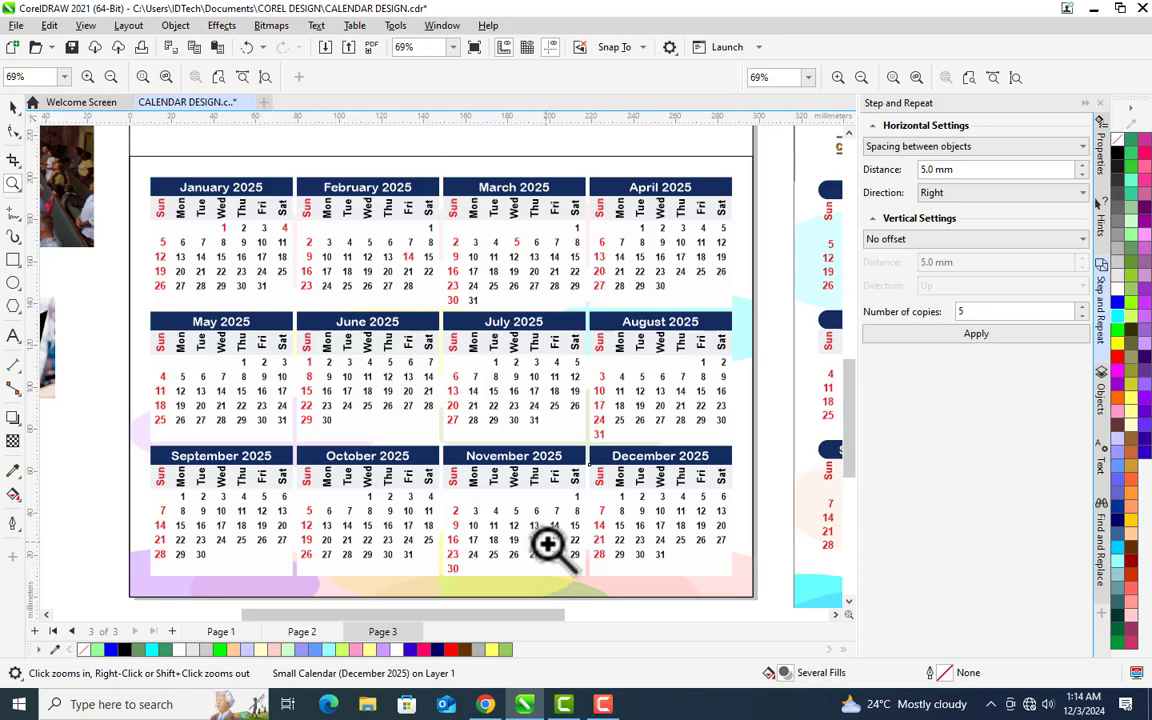
key("ctrl+s")
left_click_drag(520, 615, 586, 681)
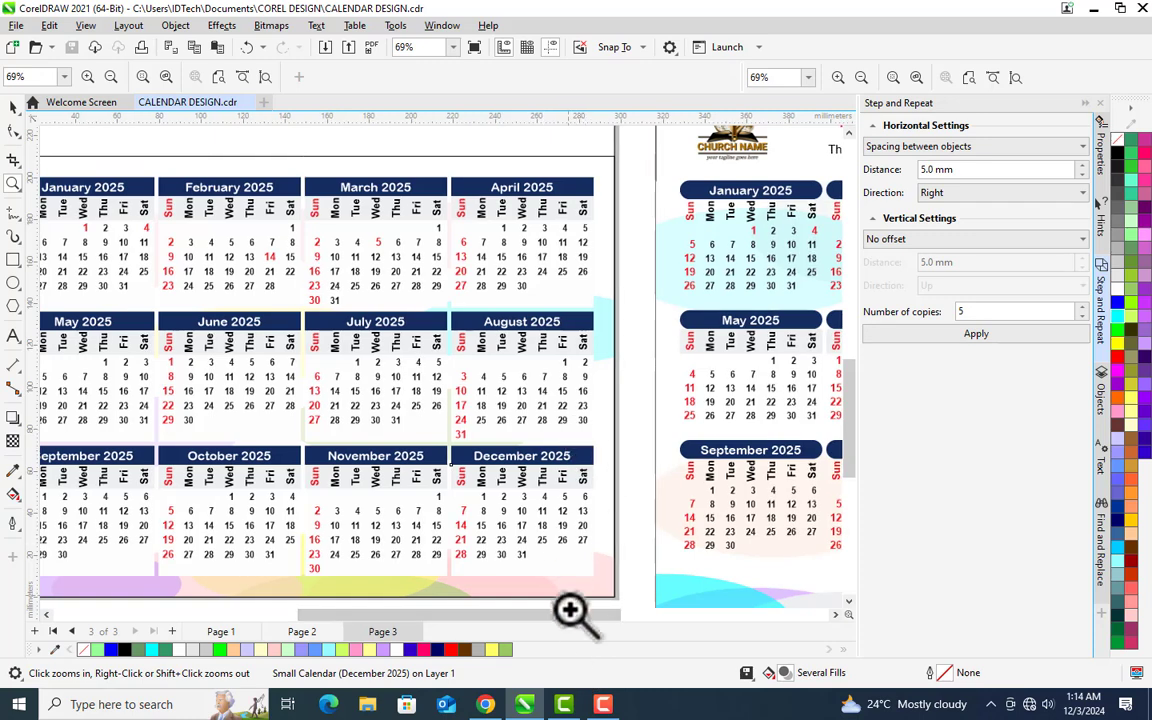
left_click_drag(502, 613, 440, 628)
Try moving the January 2025 block within the calendar grid, and undo the move.
key("space")
left_click(263, 235)
left_click_drag(244, 249, 185, 268)
key("ctrl+z")
left_click(147, 192)
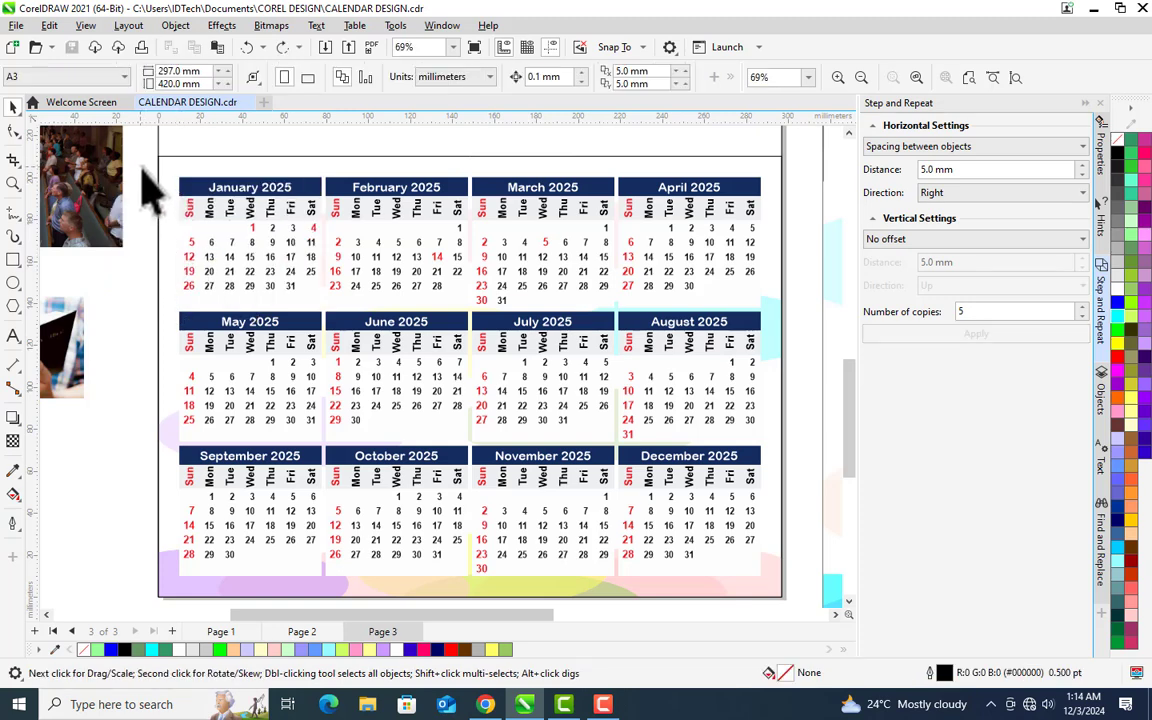
Ungroup all twelve month blocks of the generated calendar.
left_click_drag(141, 167, 785, 608)
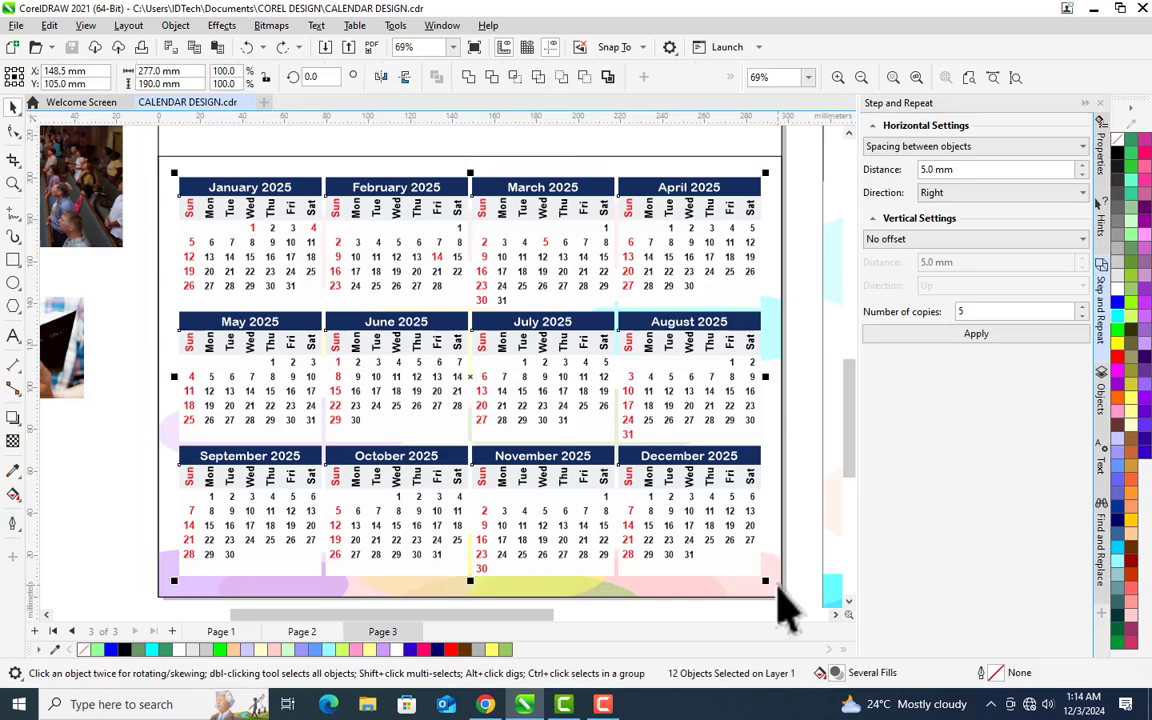
key("ctrl+u")
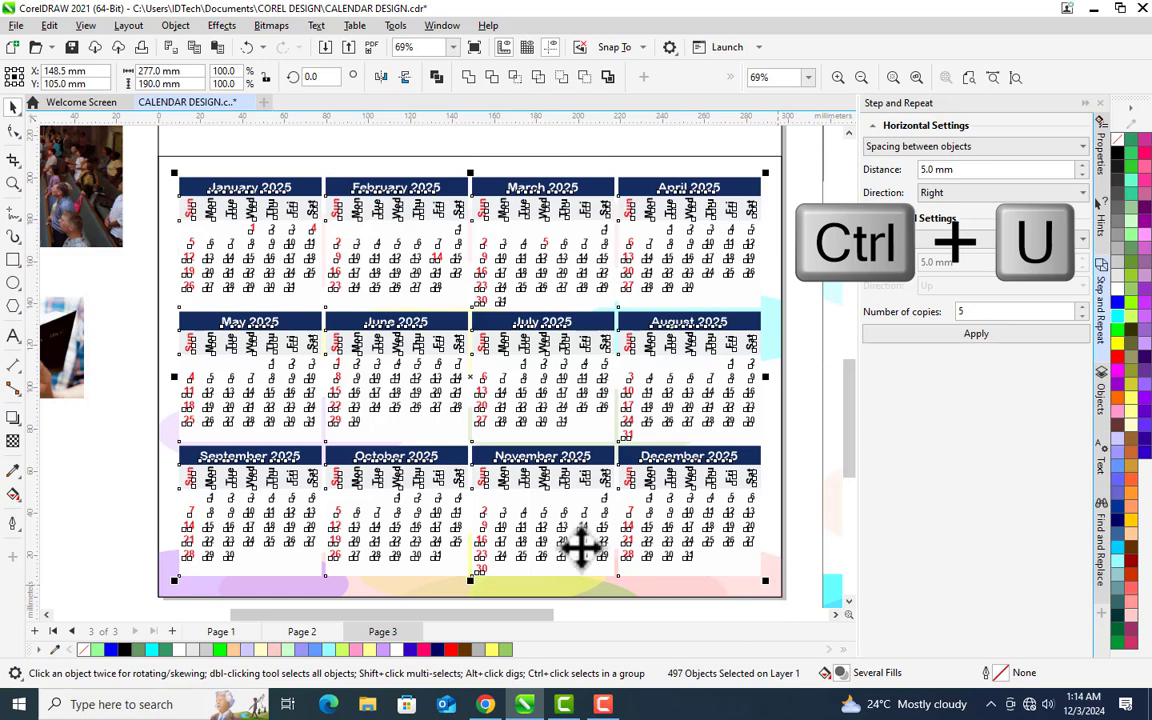
left_click(148, 326)
Delete the white background rectangles behind the dates of all twelve months.
left_click(303, 294)
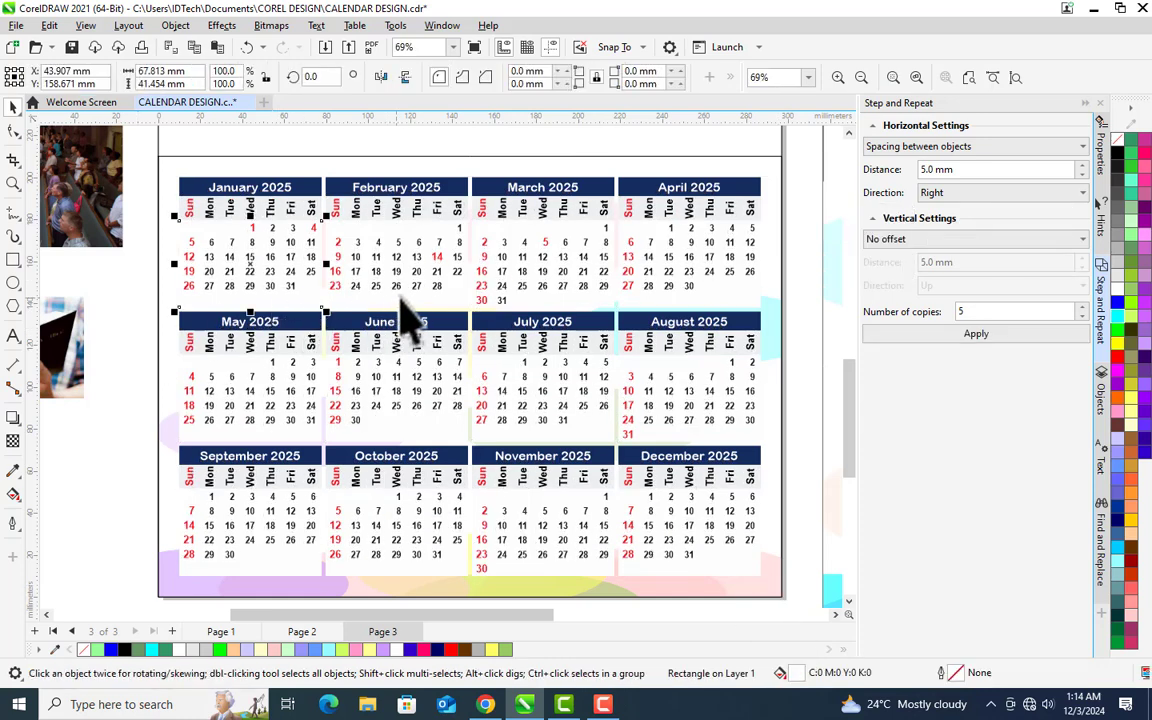
left_click(414, 303)
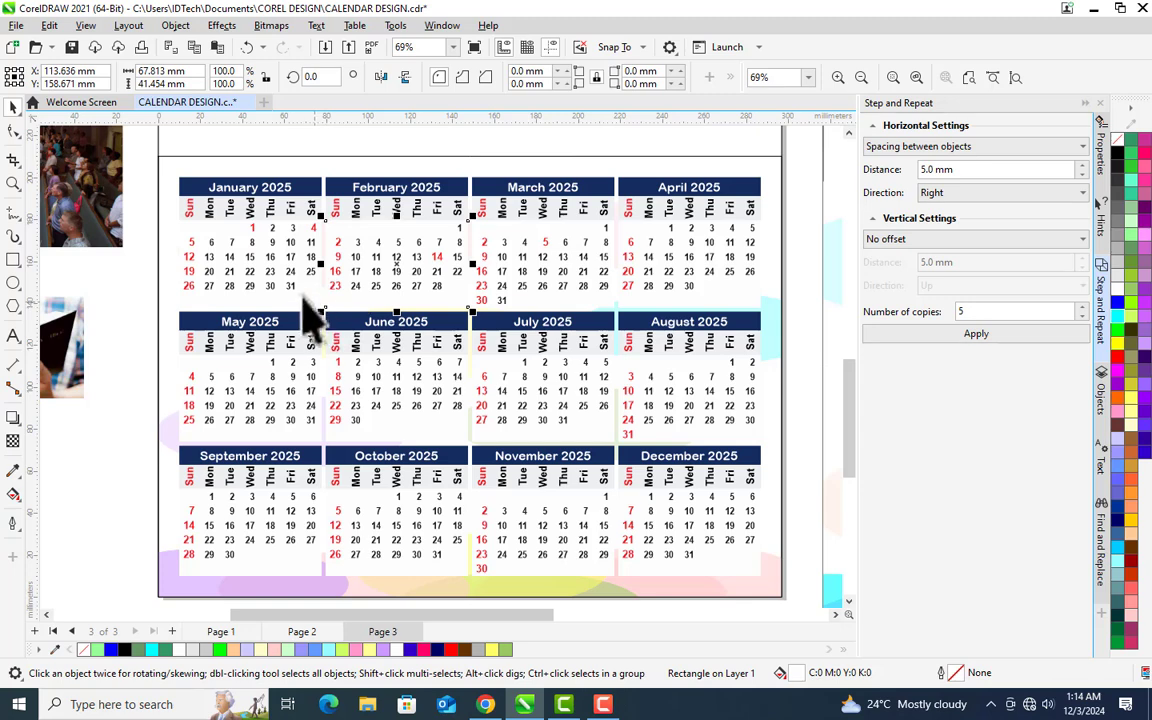
left_click(285, 300, "shift")
left_click(598, 305, "shift")
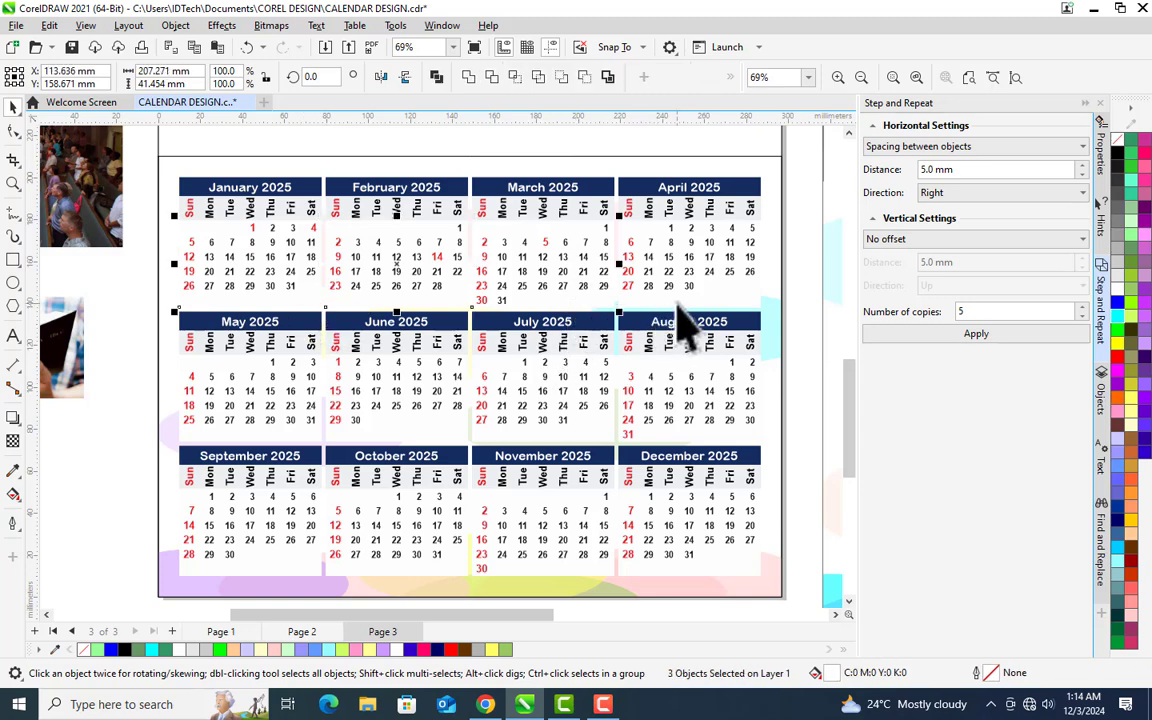
left_click(689, 321, "shift")
left_click(572, 402, "shift")
left_click(514, 434, "shift")
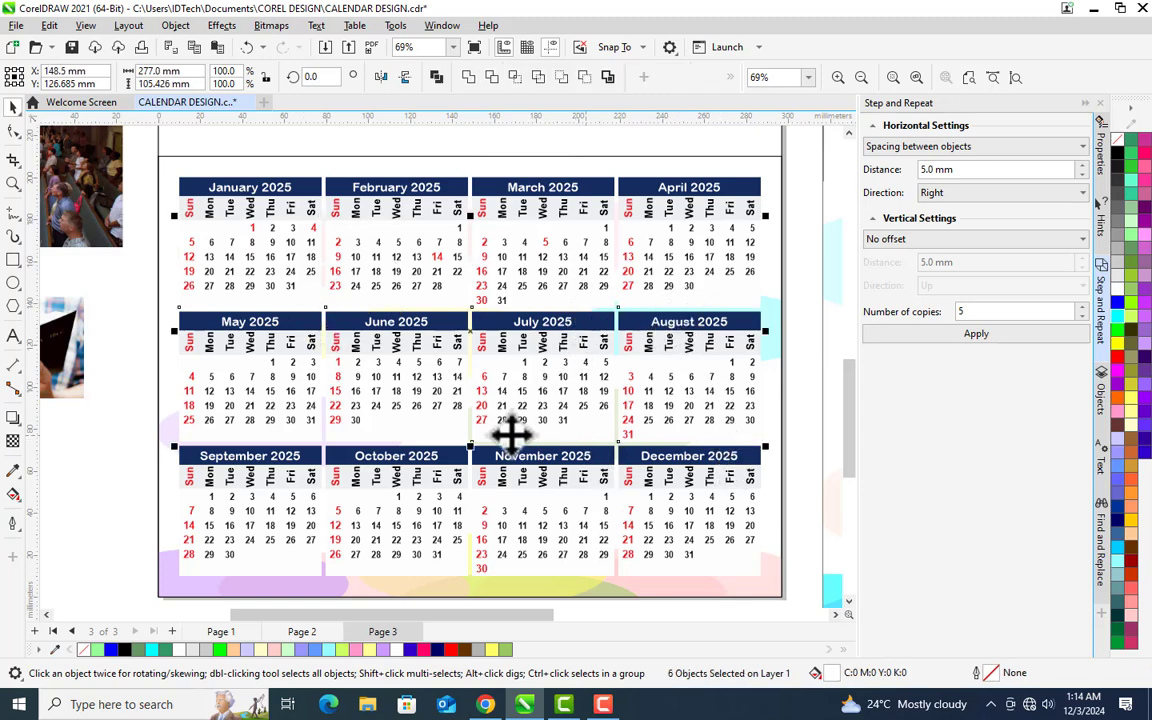
left_click(424, 434, "shift")
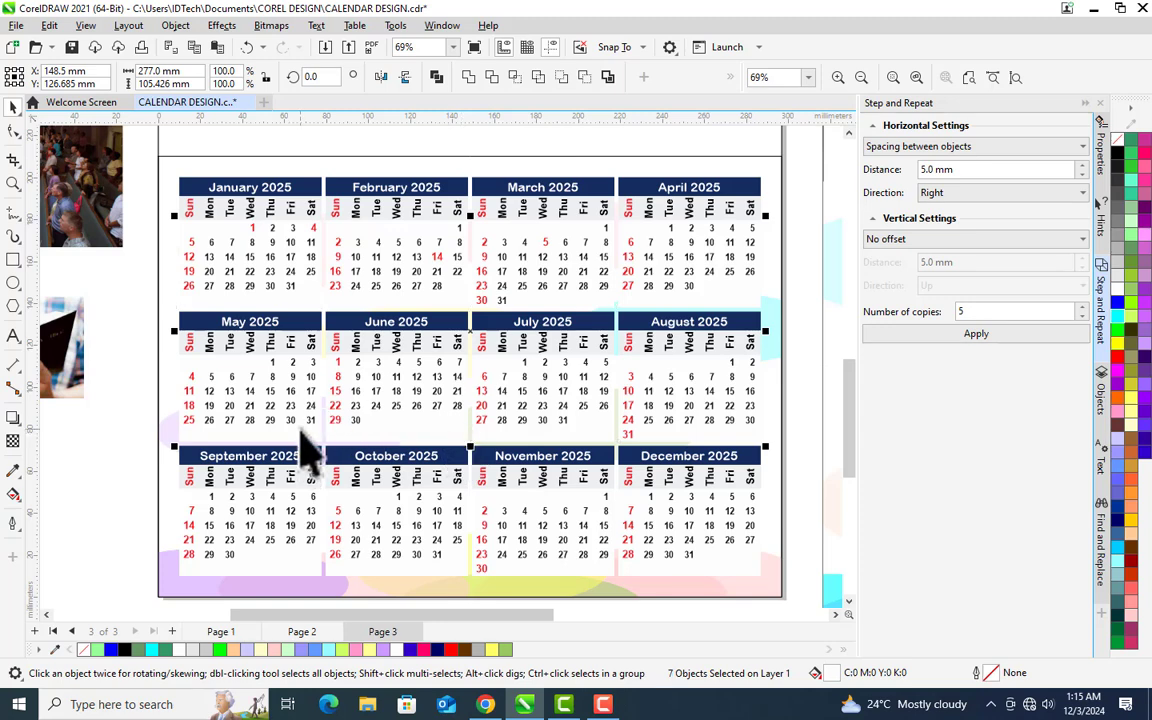
left_click(297, 427, "shift")
left_click(311, 564, "shift")
left_click(576, 591, "shift")
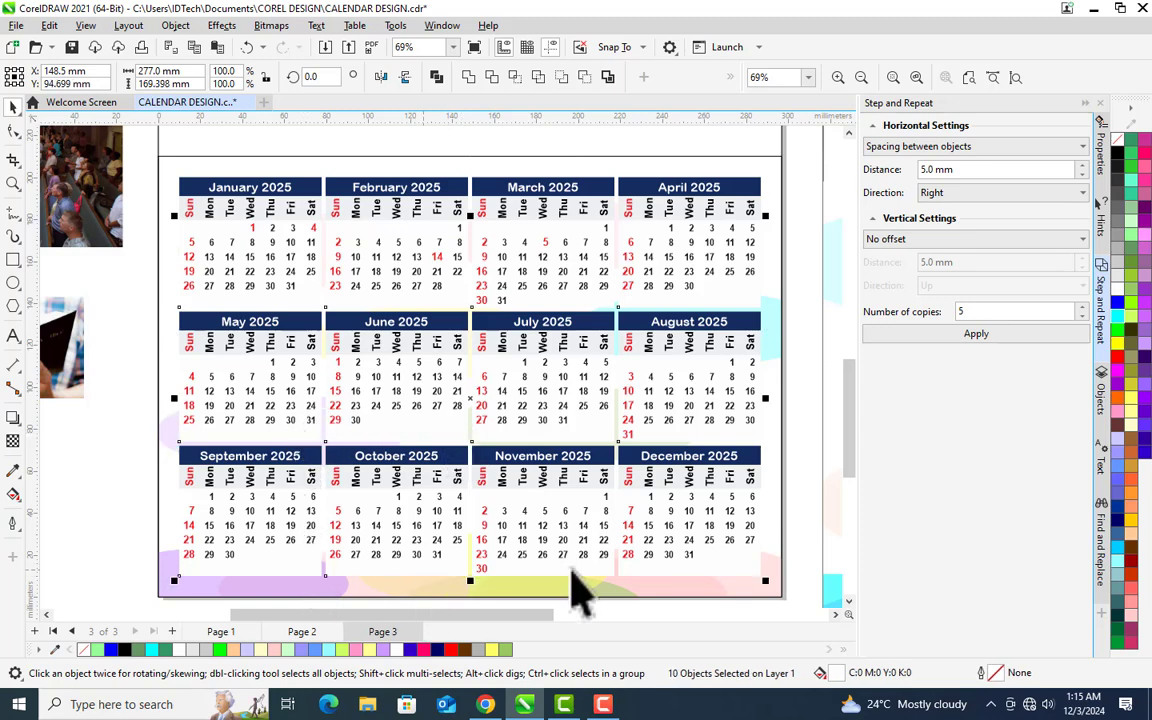
left_click(689, 596, "shift")
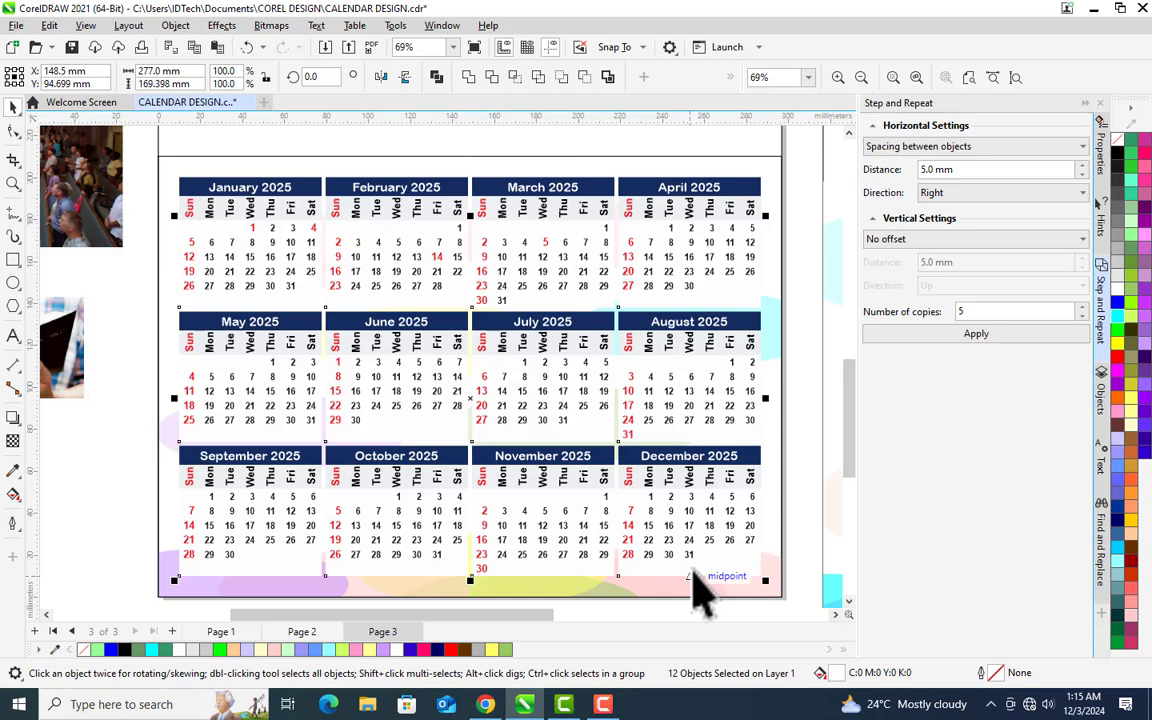
key("Escape")
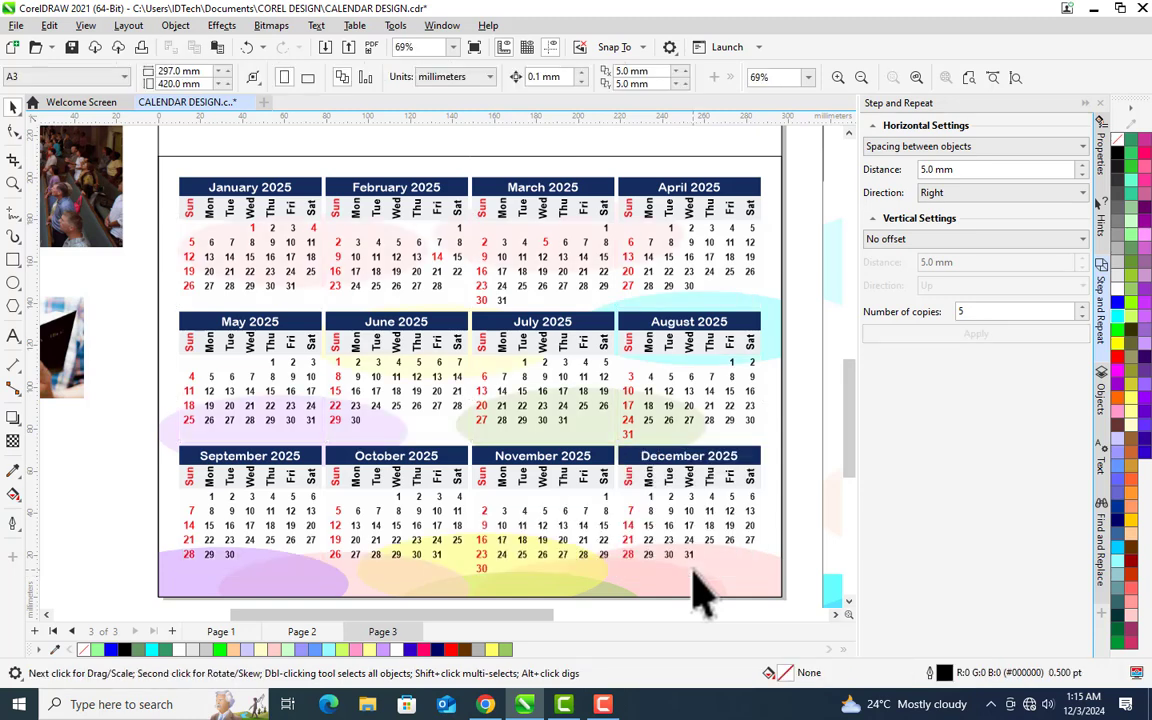
Delete the light grey strips behind the weekday names of January, February, March and April.
left_click(181, 206)
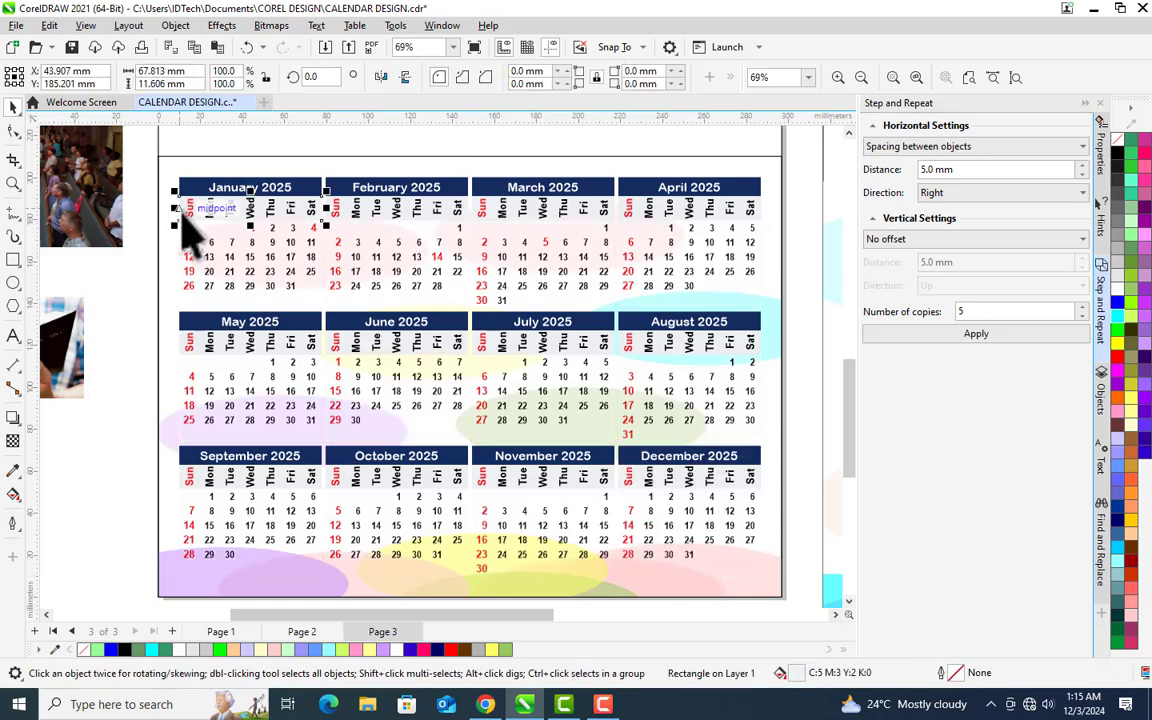
key("Escape")
left_click(341, 214)
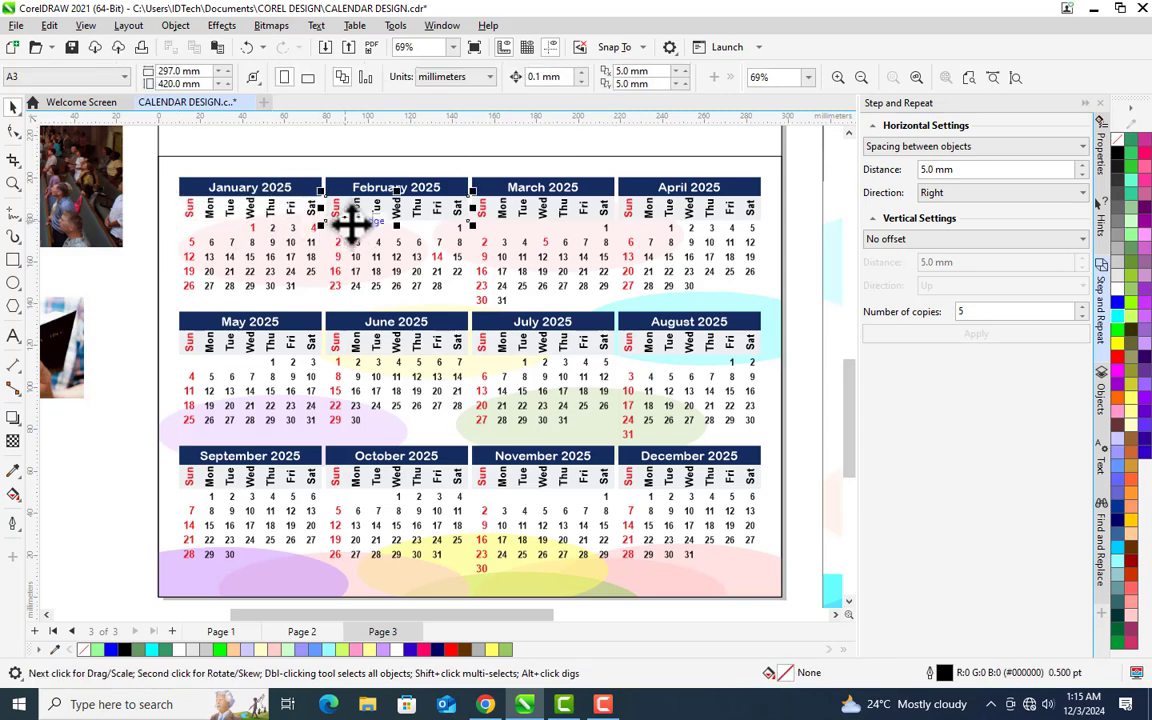
key("Escape")
left_click(490, 213)
key("Delete")
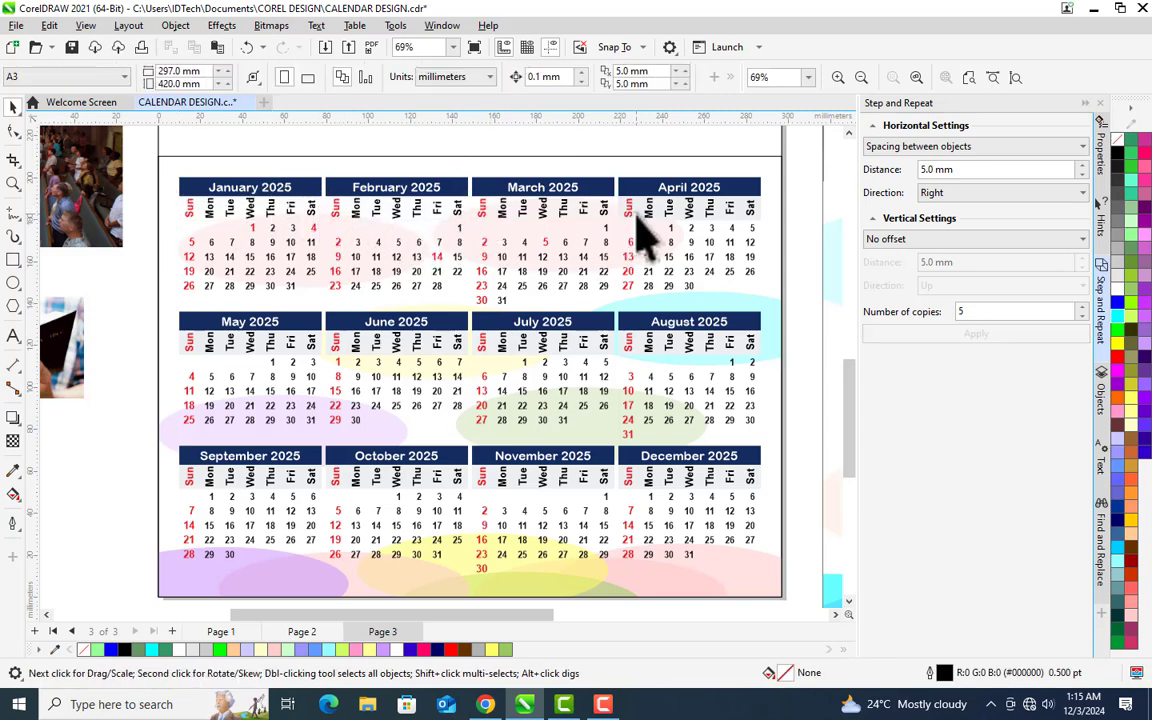
left_click(636, 212)
key("Delete")
Delete the light grey strips behind the weekday names of May through December and save the document.
left_click(655, 340)
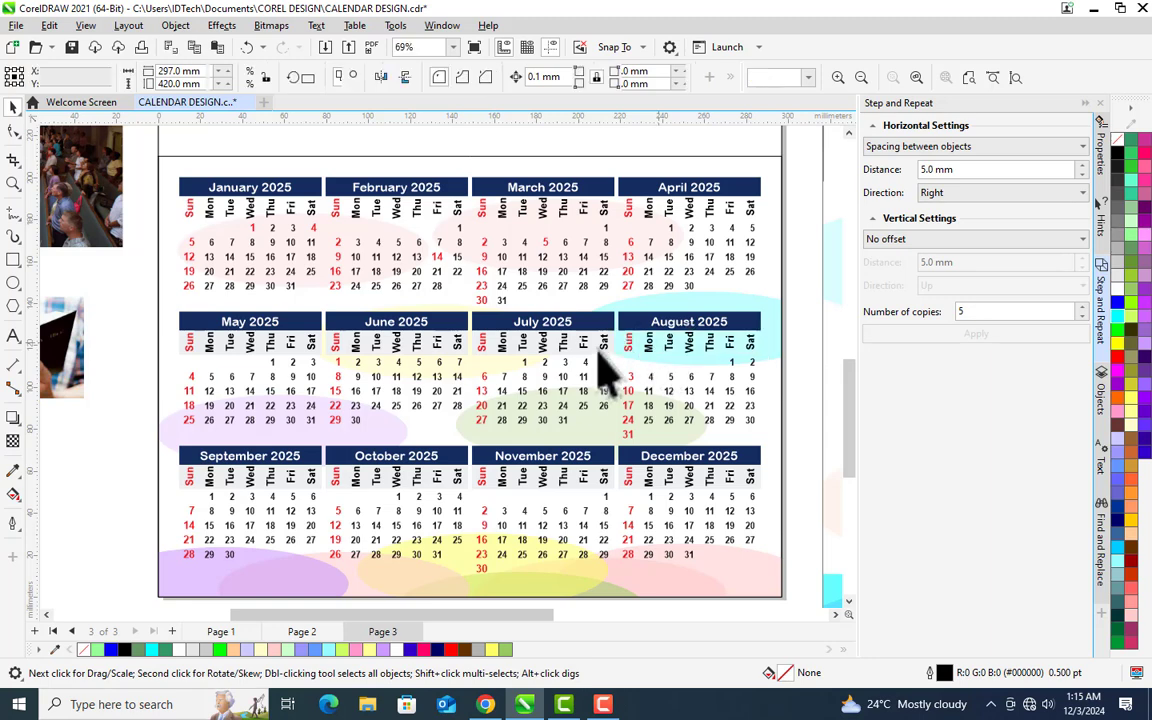
key("Delete")
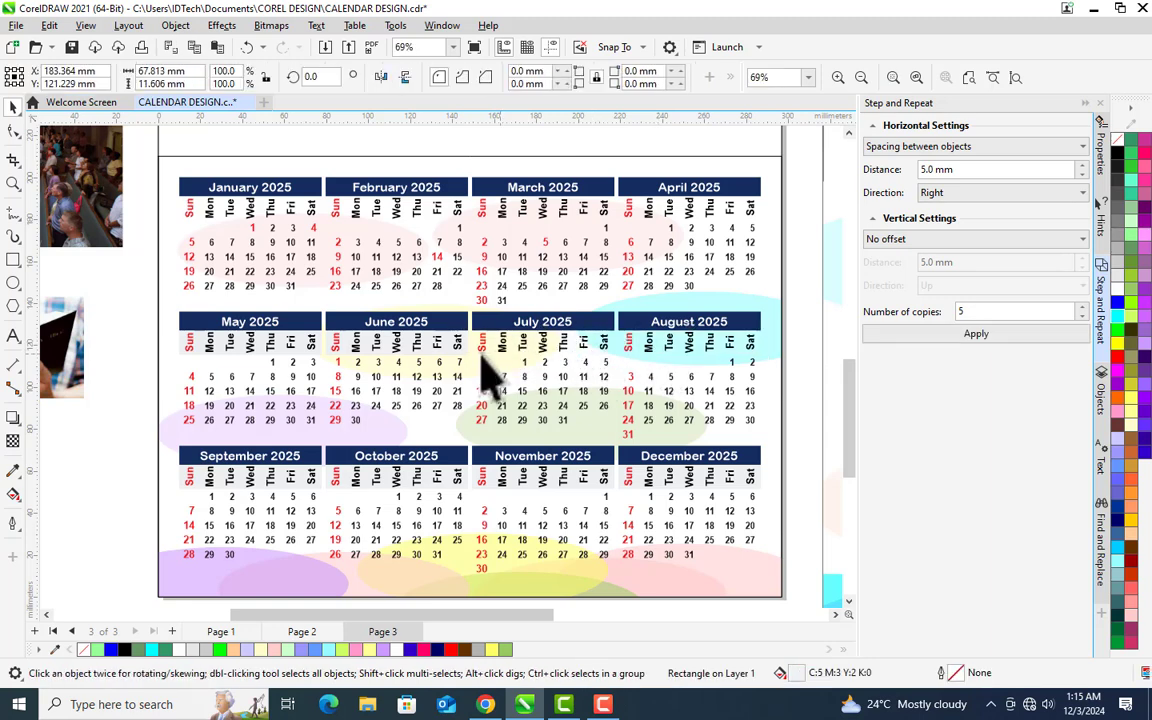
key("Delete")
left_click(445, 362)
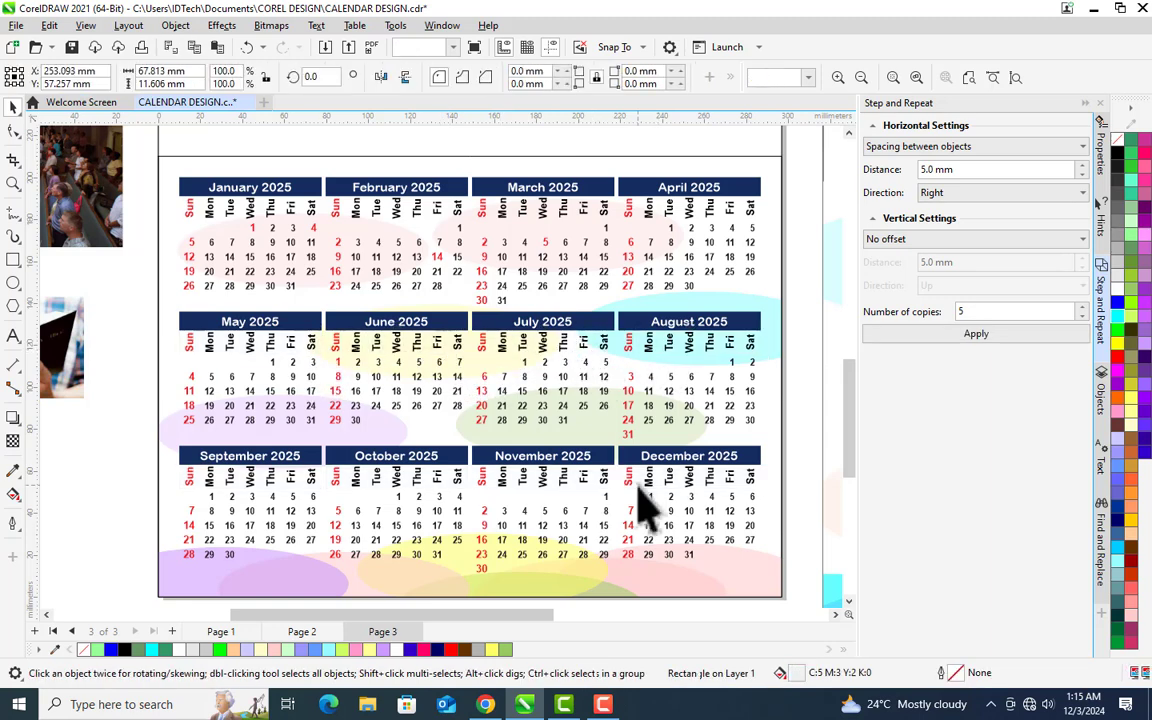
key("Delete")
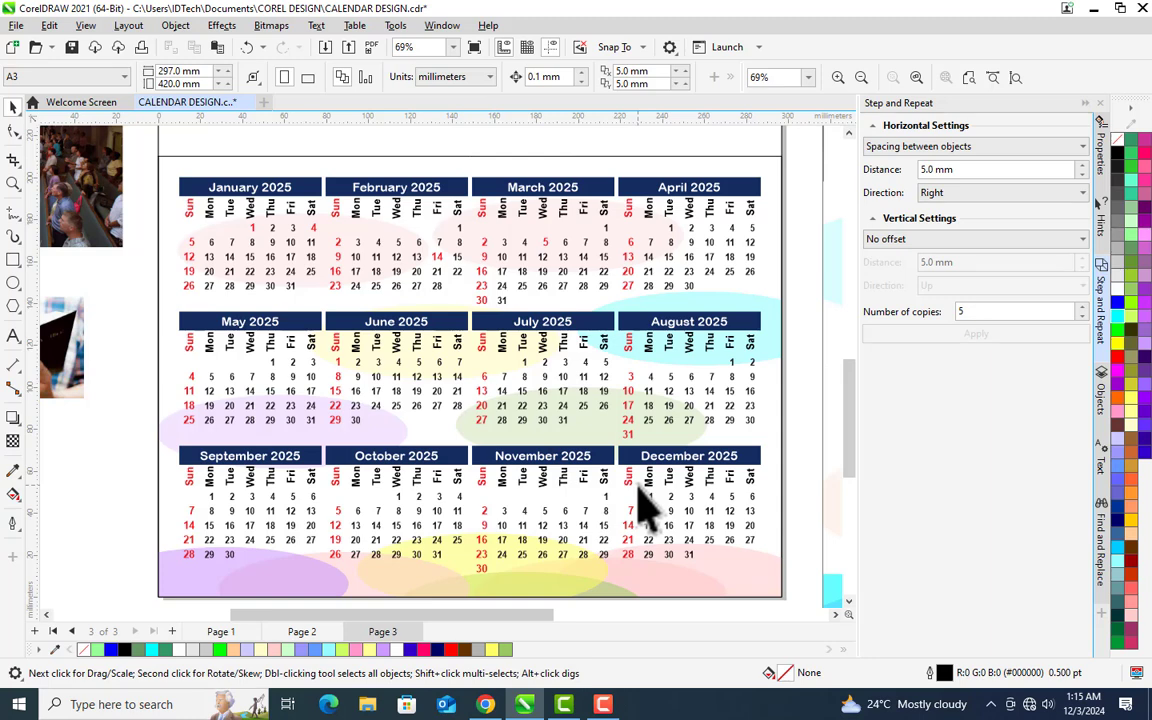
left_click(452, 47)
type("30")
key("Return")
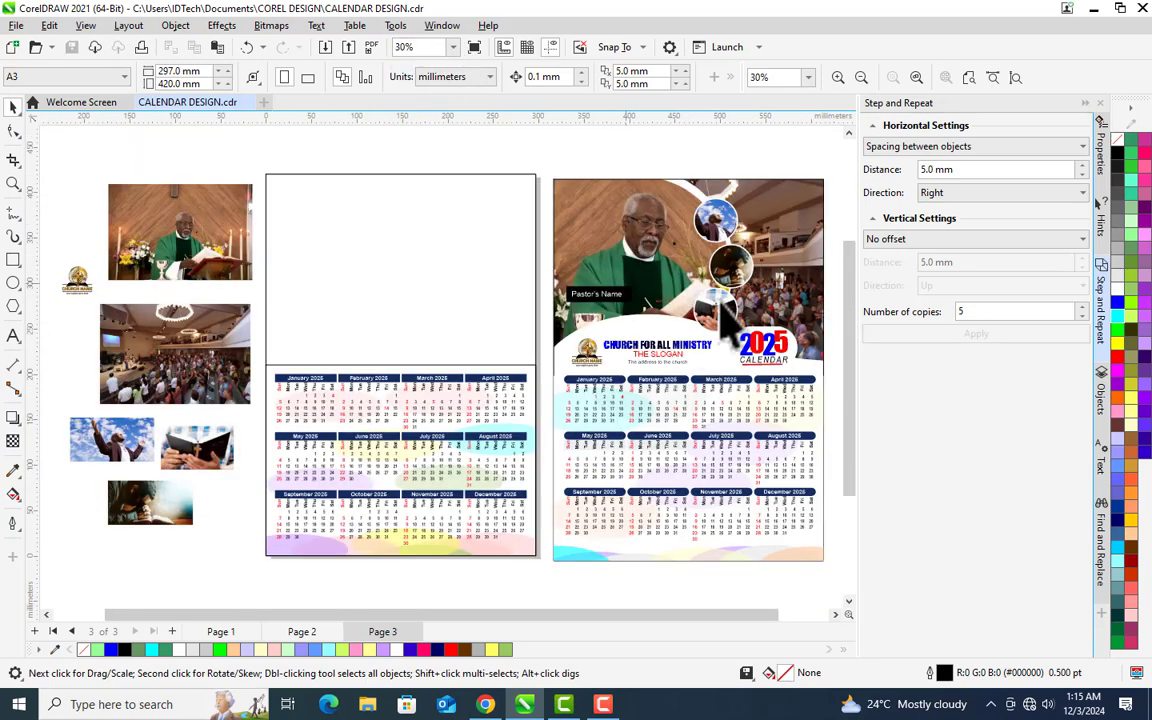
Remove the outline of the background rectangle behind the month grid and save the document.
left_click(271, 372)
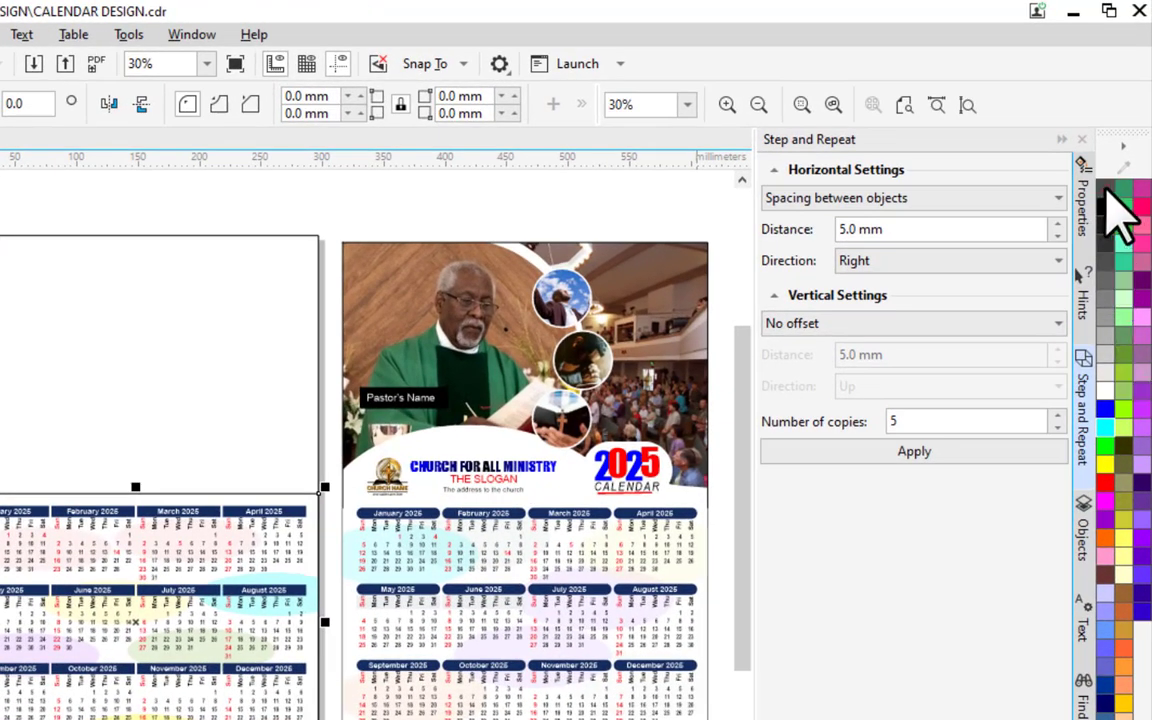
right_click(1113, 205)
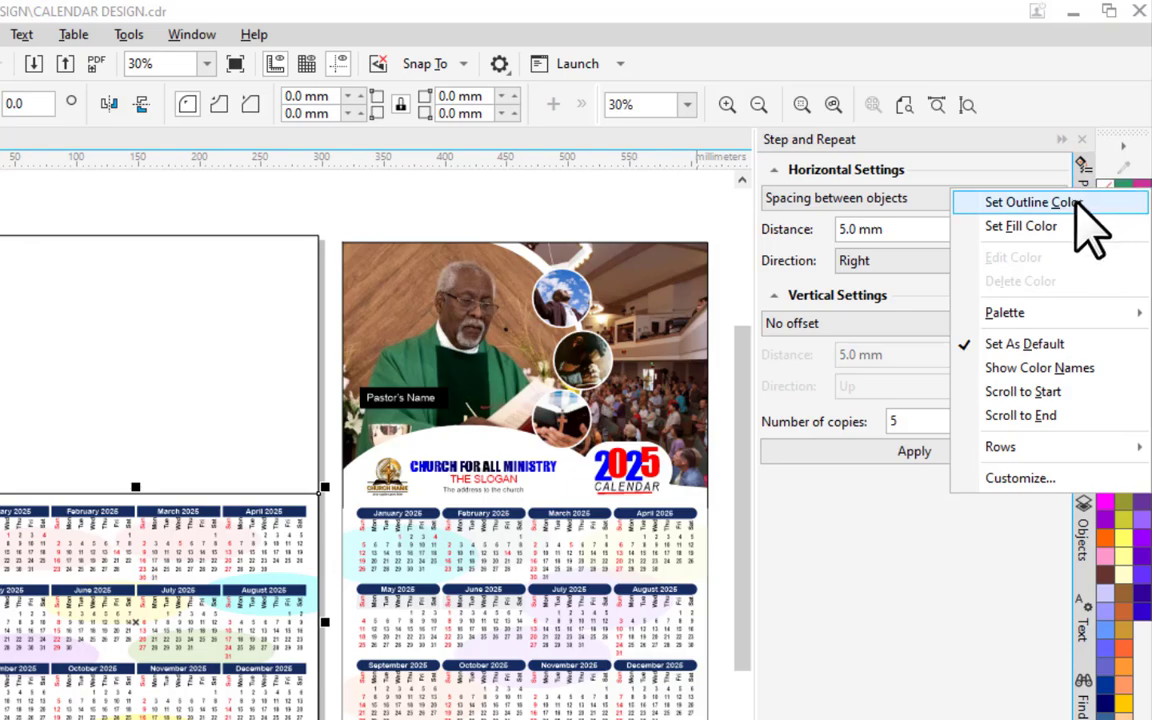
left_click(1078, 203)
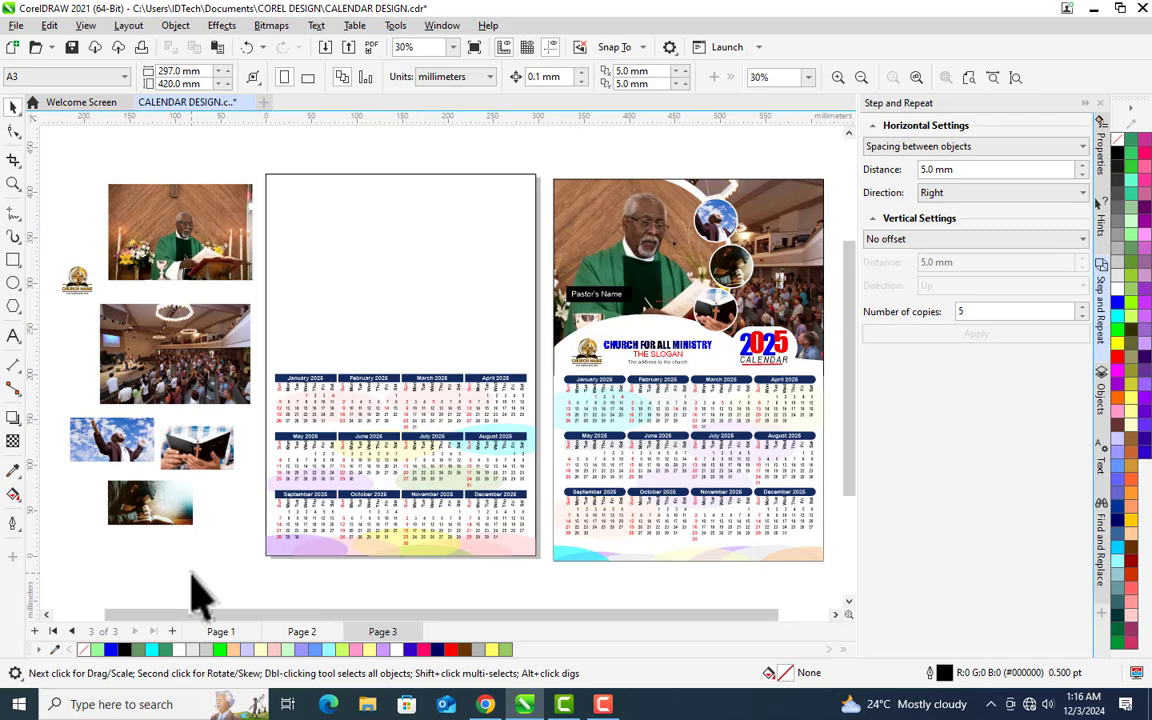
key("ctrl+s")
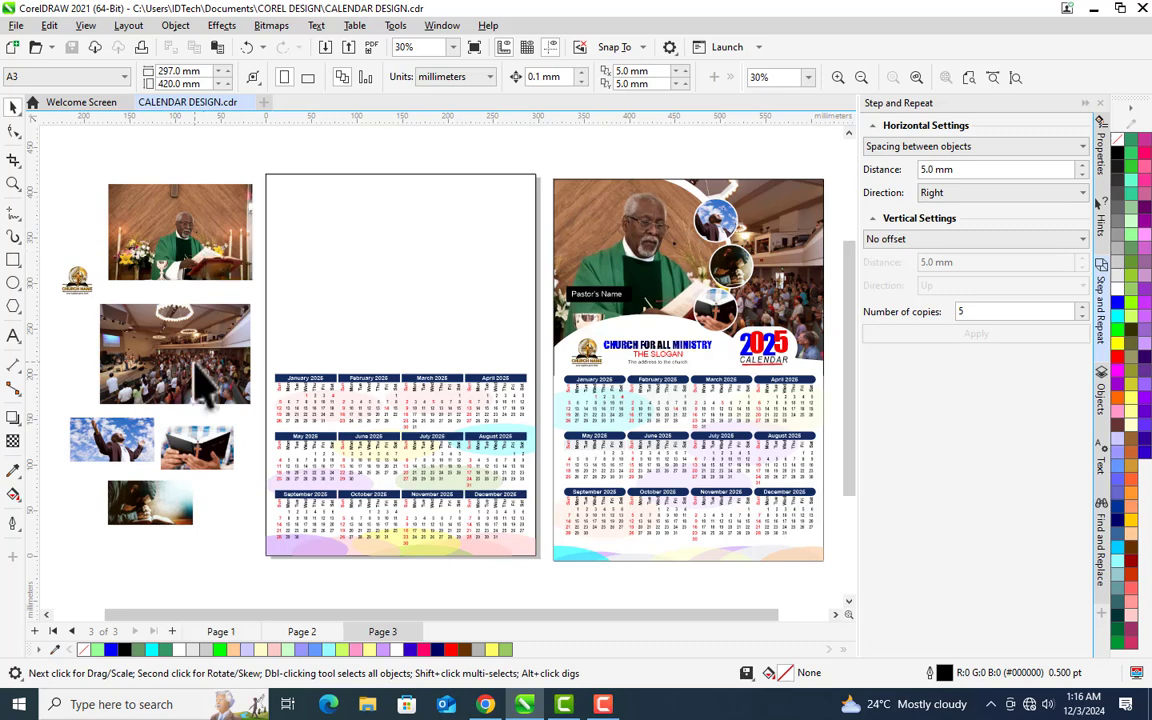
PowerClip the congregation photo inside the page-sized rectangle.
left_click(175, 332)
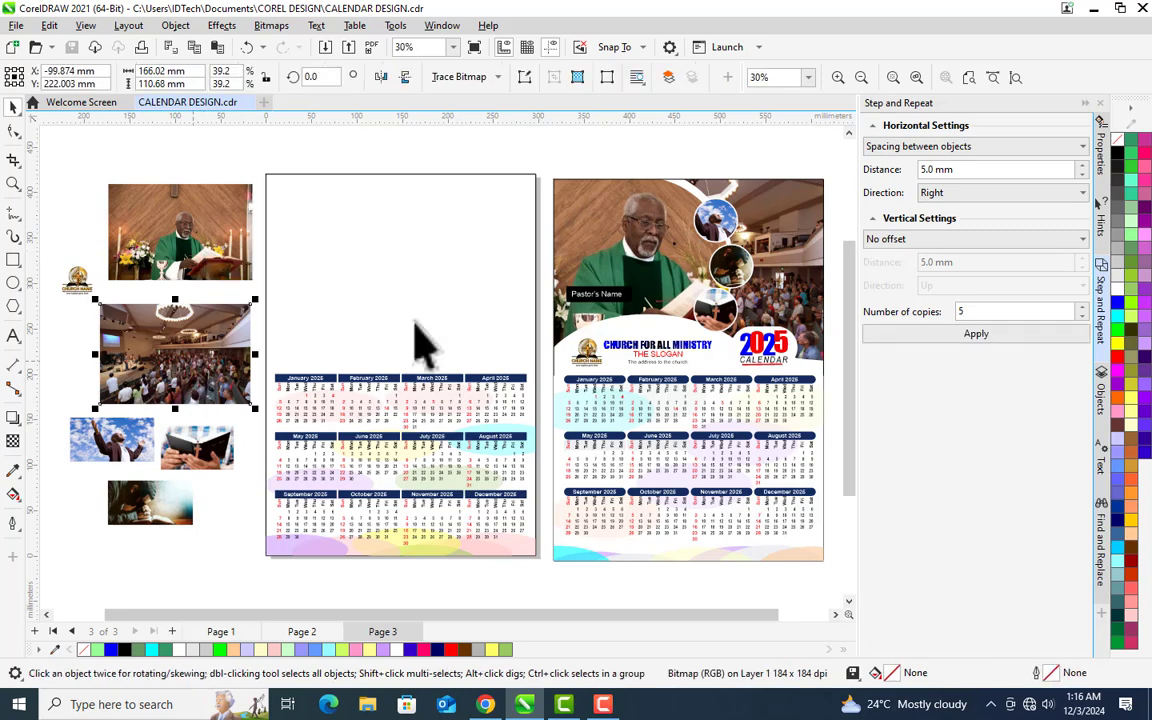
left_click(177, 352)
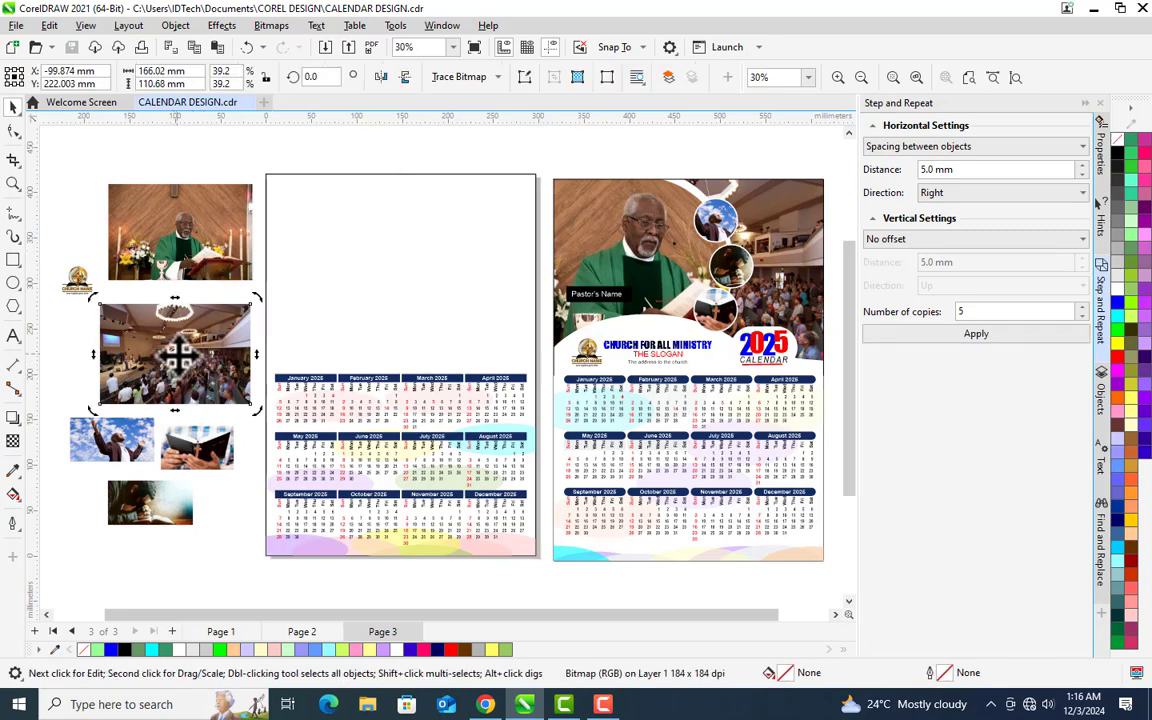
left_click(177, 352)
left_click_drag(177, 352, 391, 256)
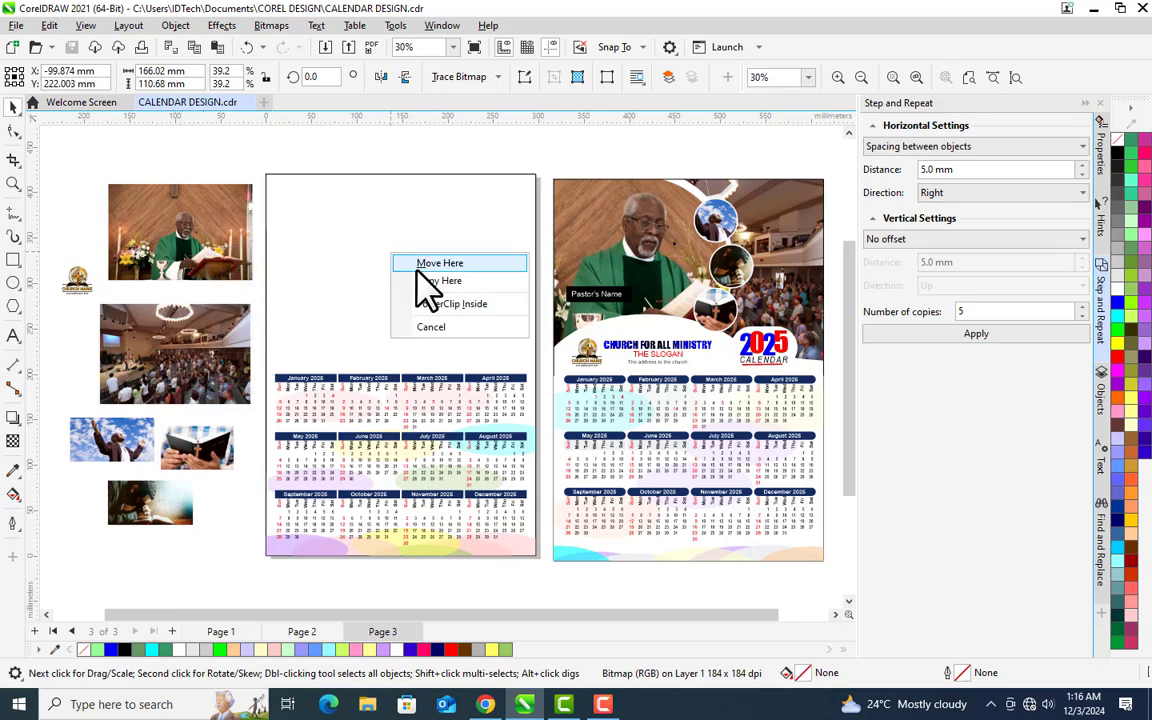
left_click(480, 304)
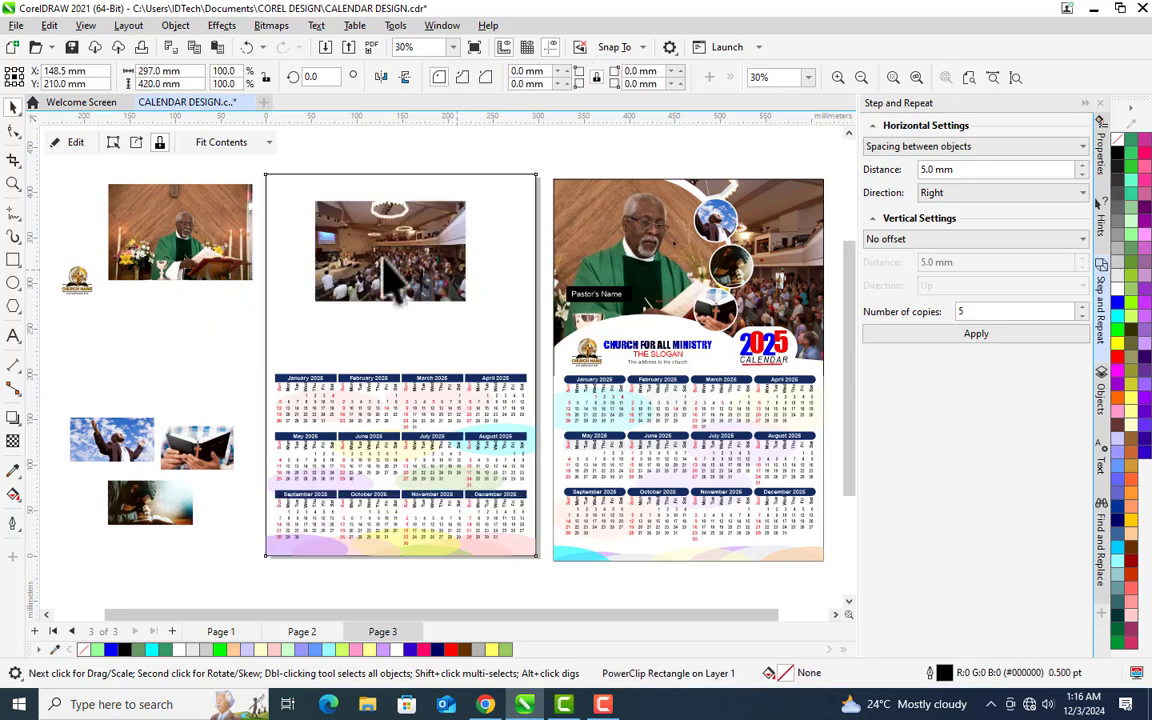
Move the pastor photo lower beside the page and centre the PowerClip frame on the page.
left_click(155, 205)
left_click_drag(193, 218, 176, 282)
left_click(437, 250)
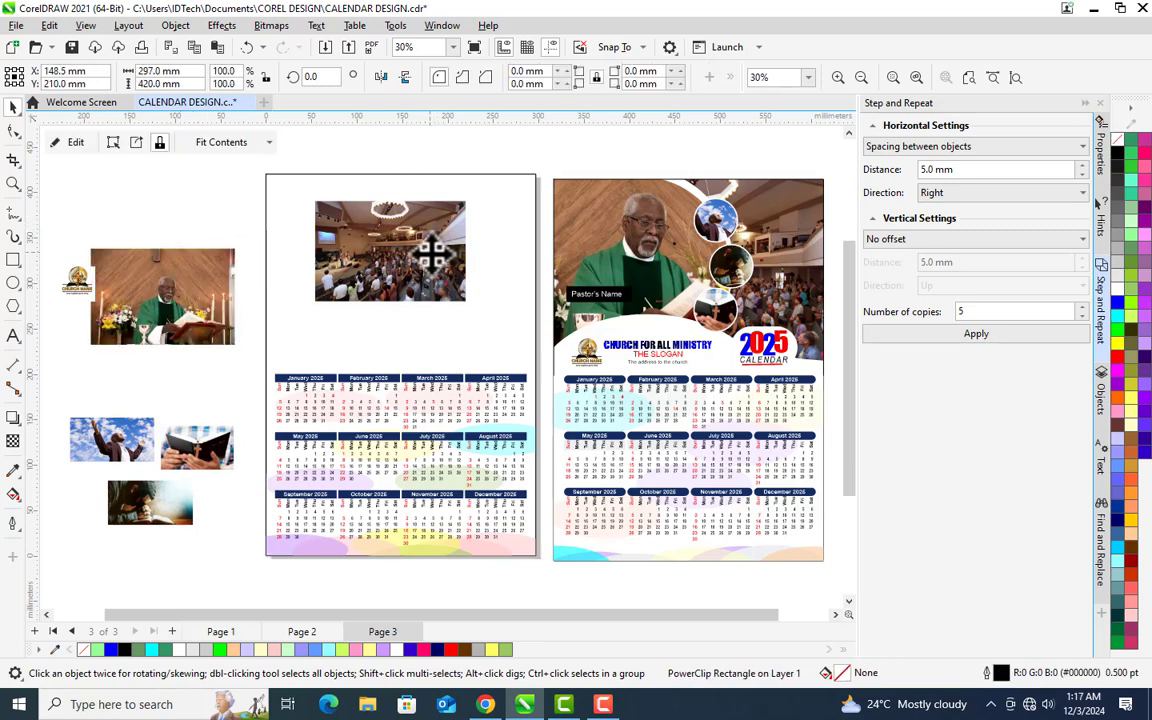
left_click_drag(431, 250, 313, 232)
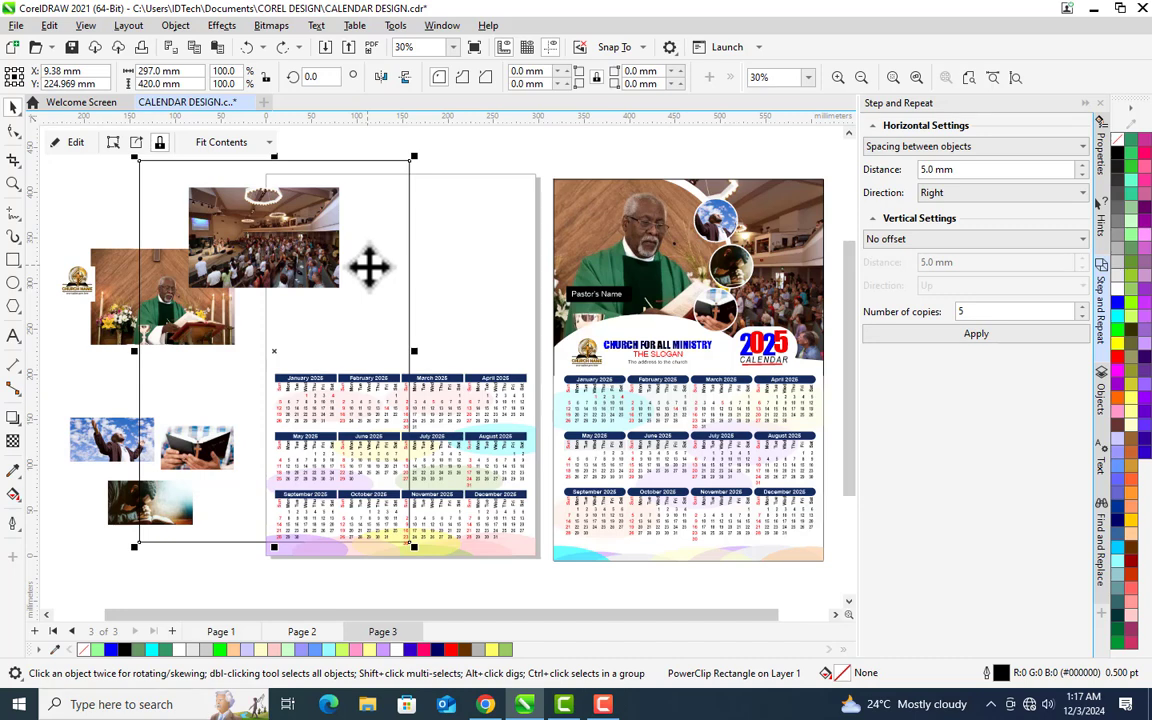
key("p")
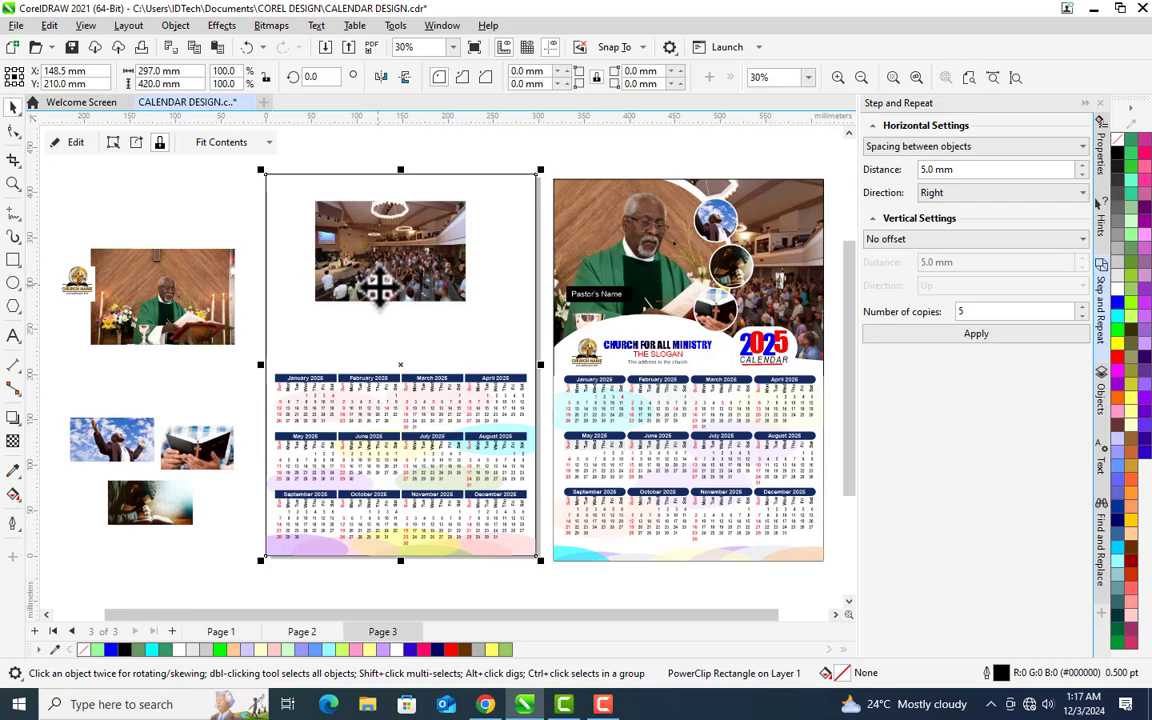
Enlarge the congregation photo inside the PowerClip frame to about 326 × 217 mm so it covers the area above the months.
left_click(77, 145)
left_click_drag(468, 304, 560, 410)
left_click_drag(310, 197, 247, 155)
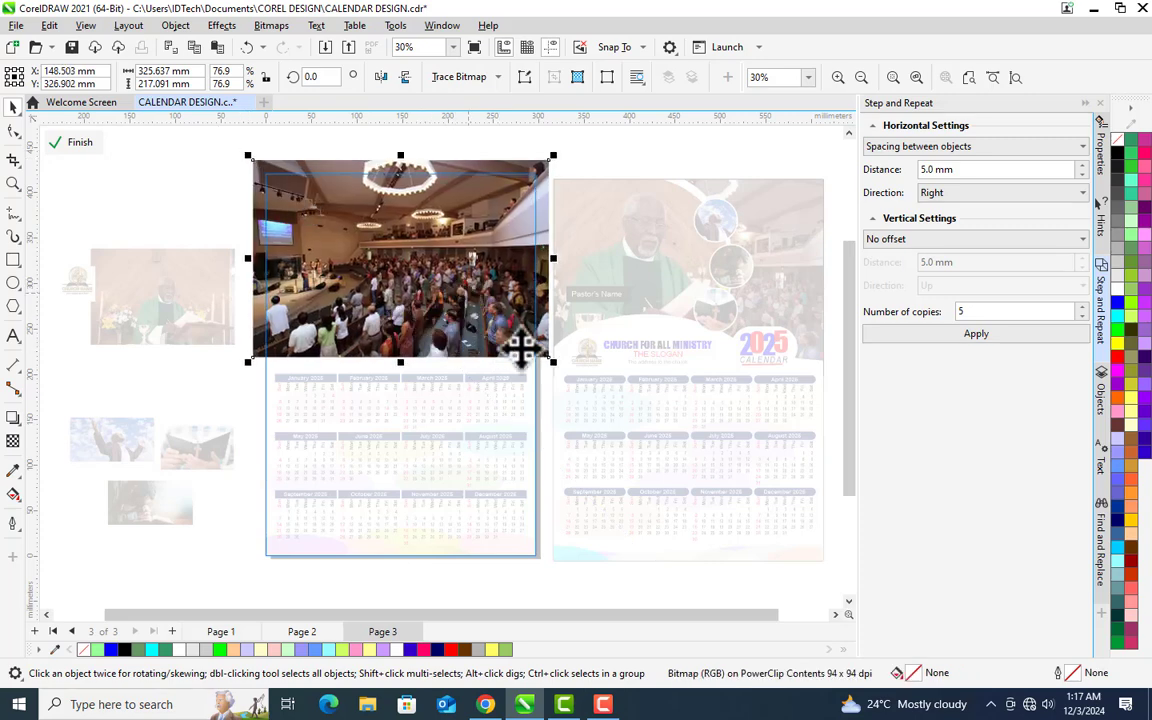
mouse_move(552, 361)
left_mouse_down()
mouse_move(527, 352)
mouse_move(553, 362)
left_mouse_up()
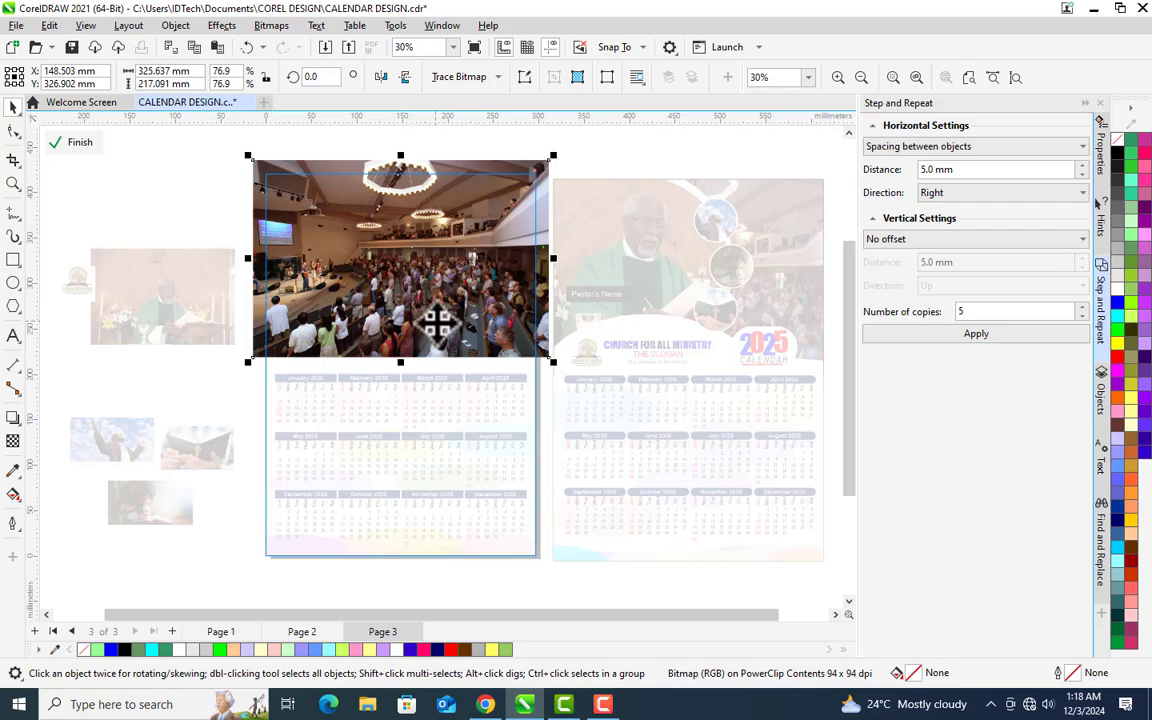
Apply Auto Adjust to the congregation photo and finish editing the PowerClip contents.
left_click(222, 27)
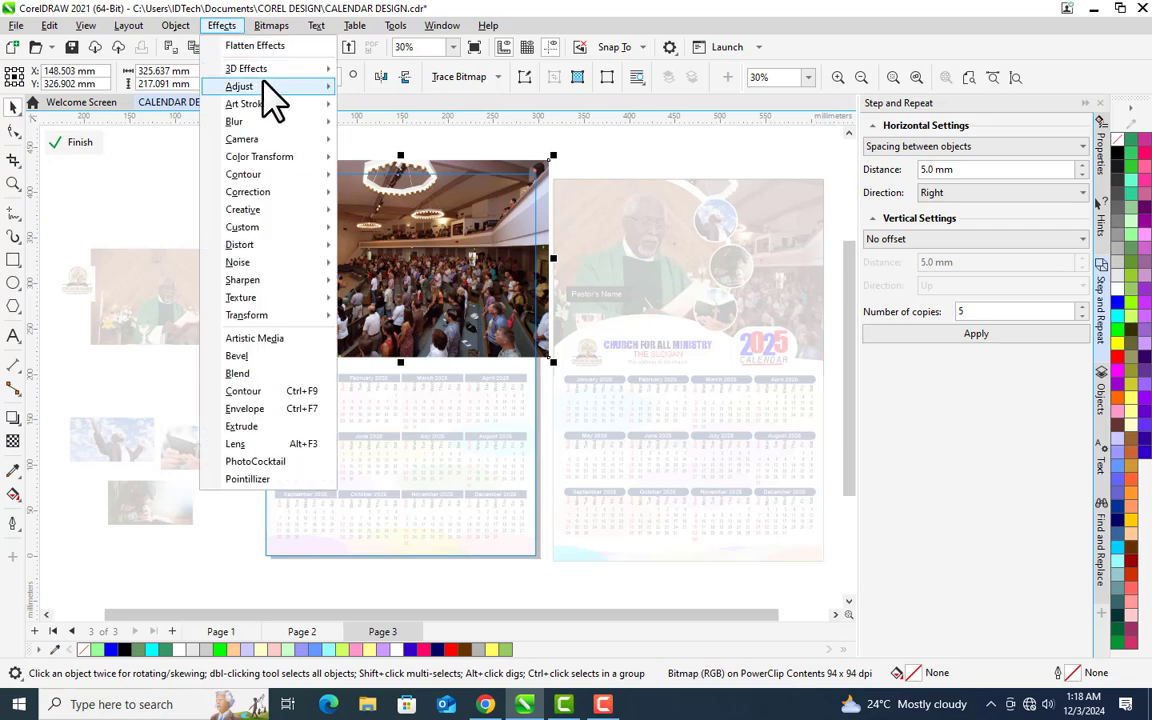
mouse_move(266, 86)
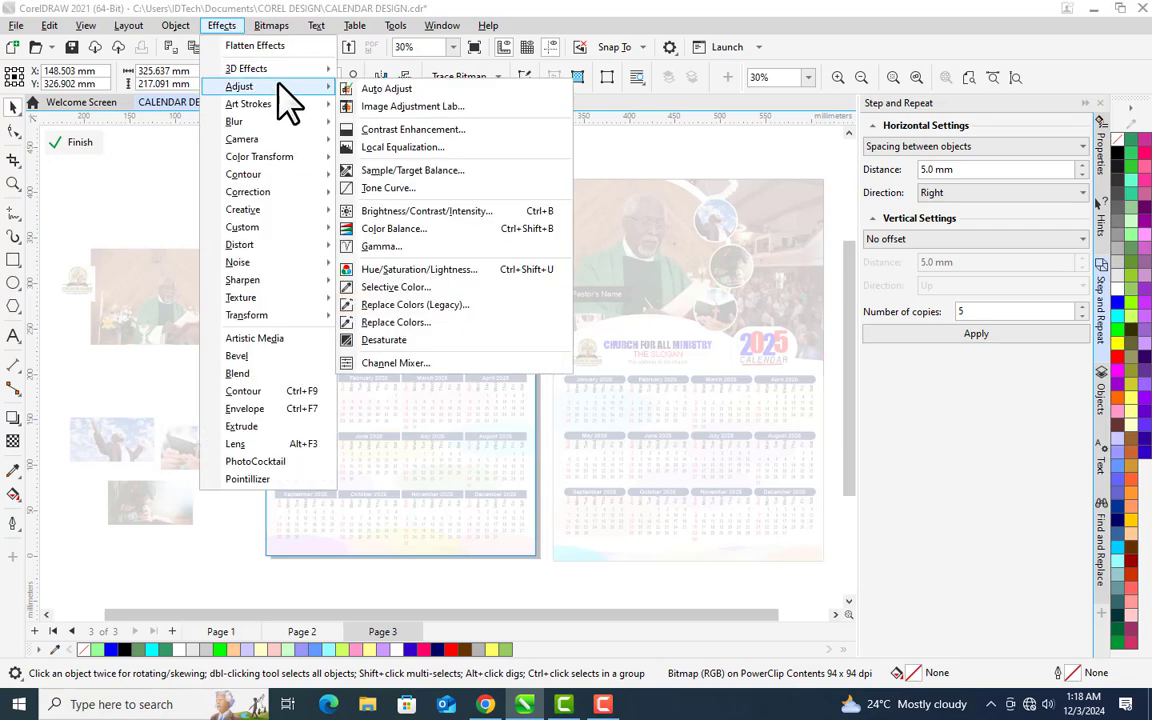
left_click(415, 93)
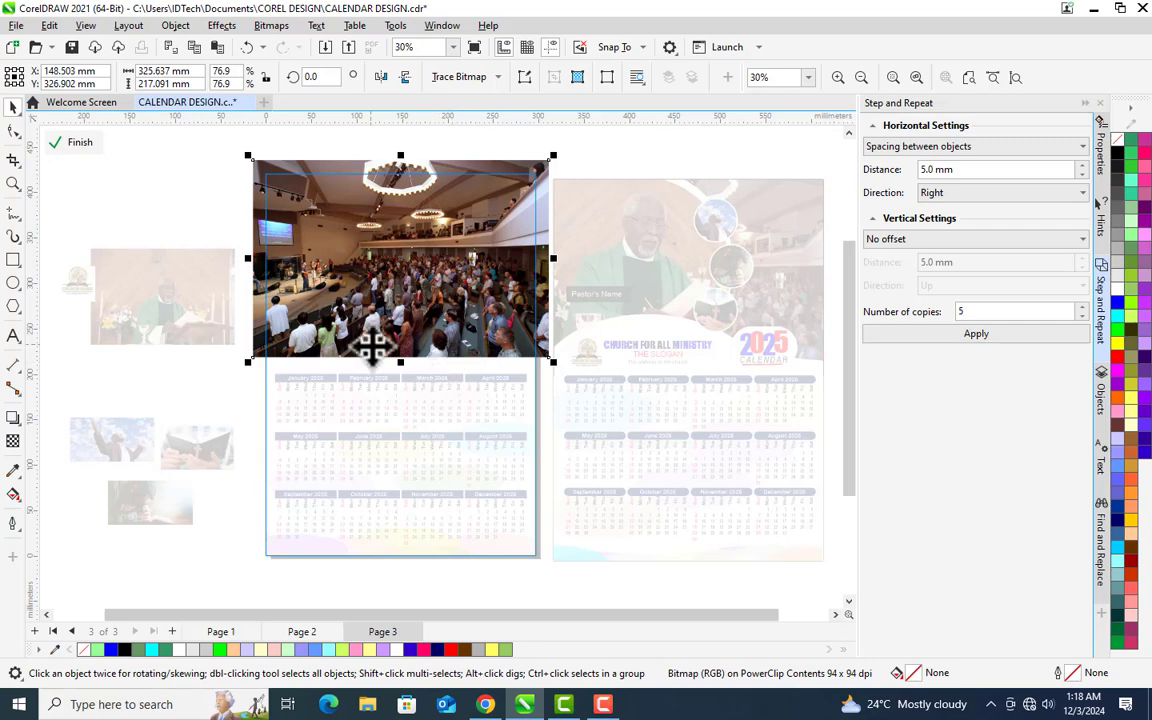
left_click(219, 25)
mouse_move(284, 92)
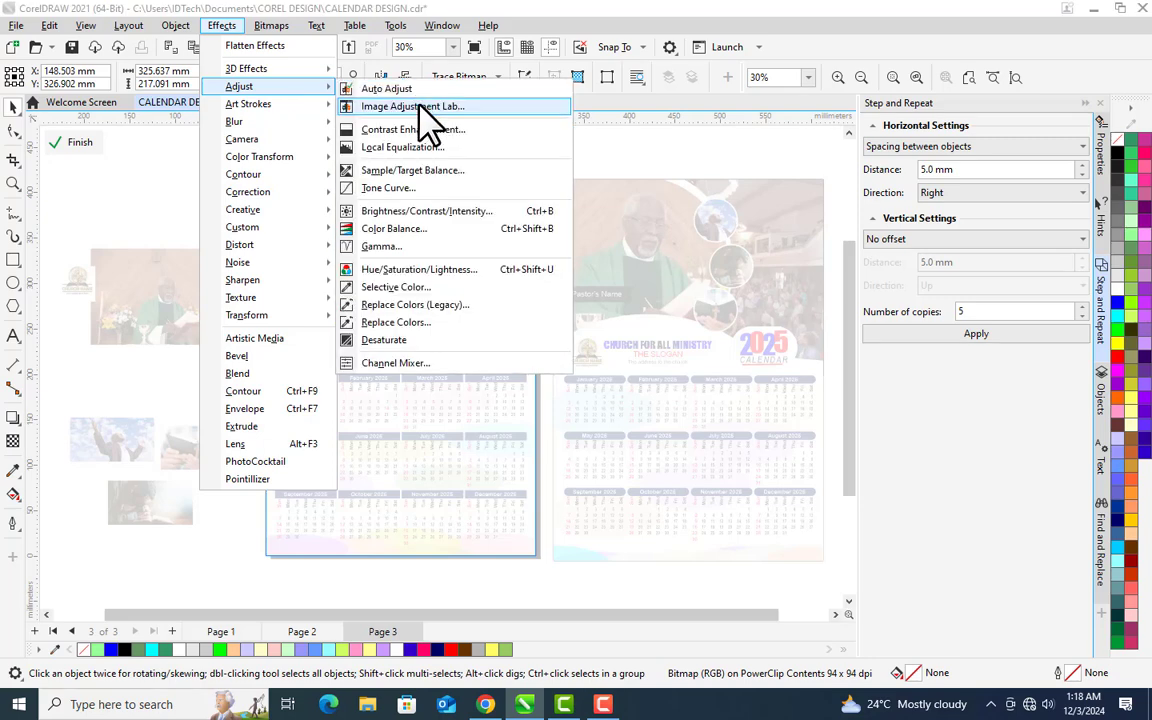
left_click(140, 220)
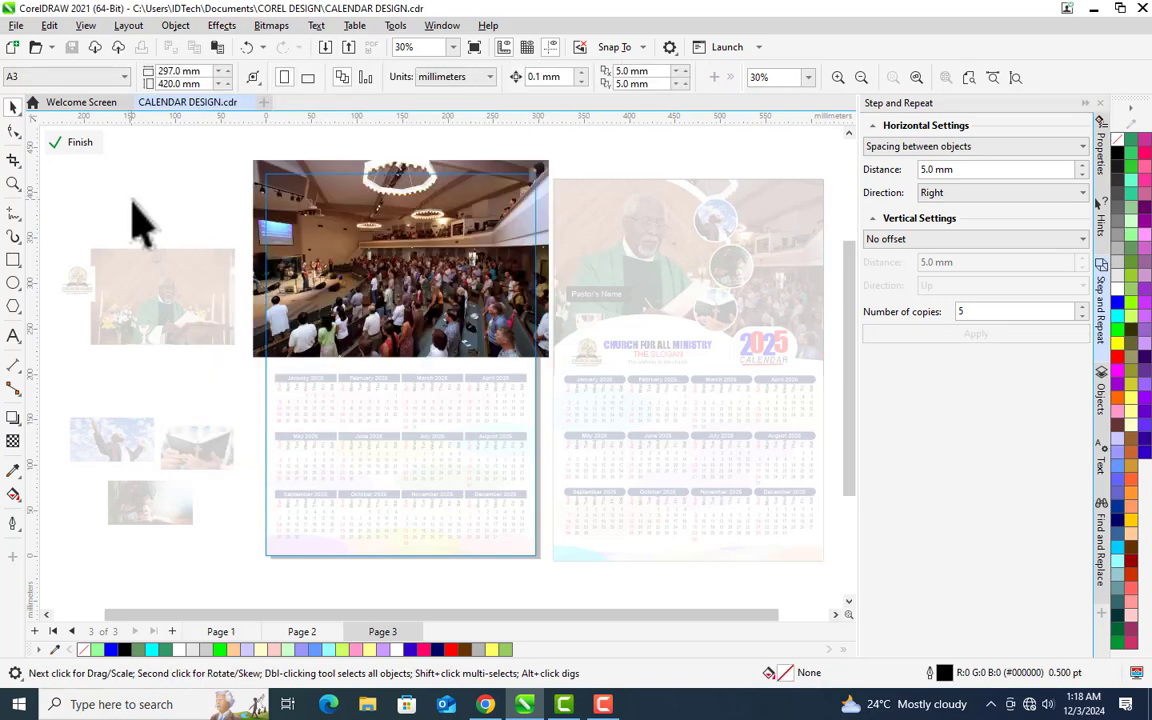
left_click(75, 145)
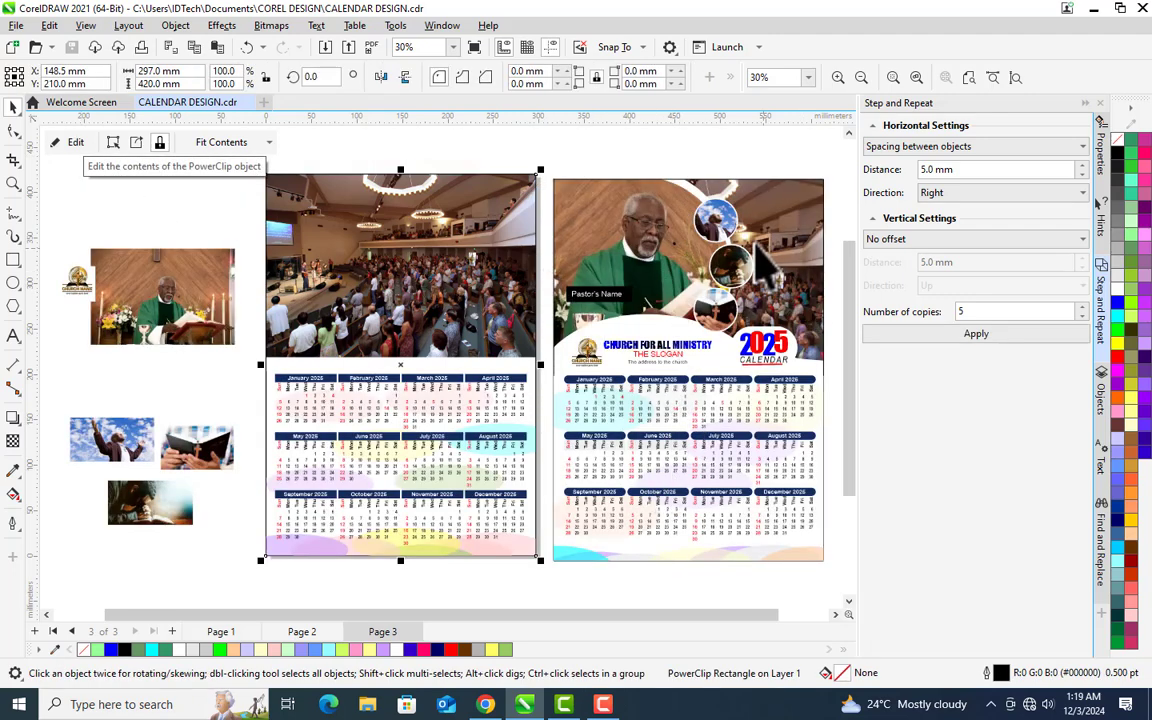
key("Escape")
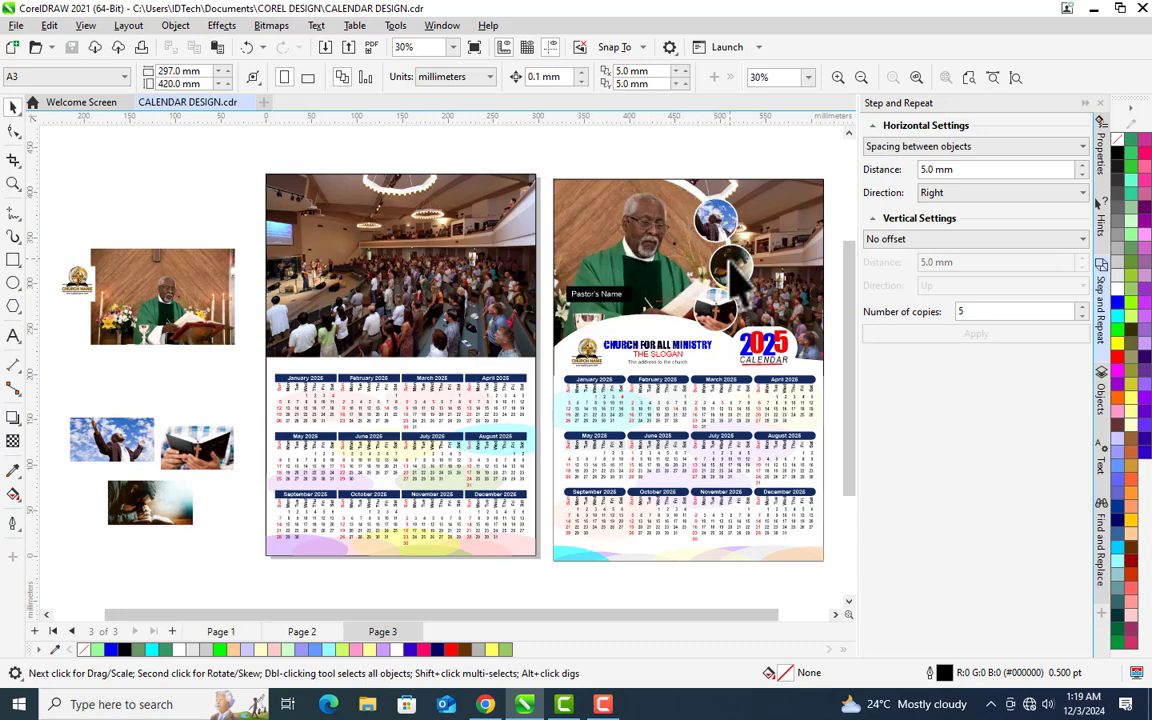
Draw a rectangle about 222 × 188 mm over the left part of the congregation photo inside the PowerClip frame.
left_click(404, 280)
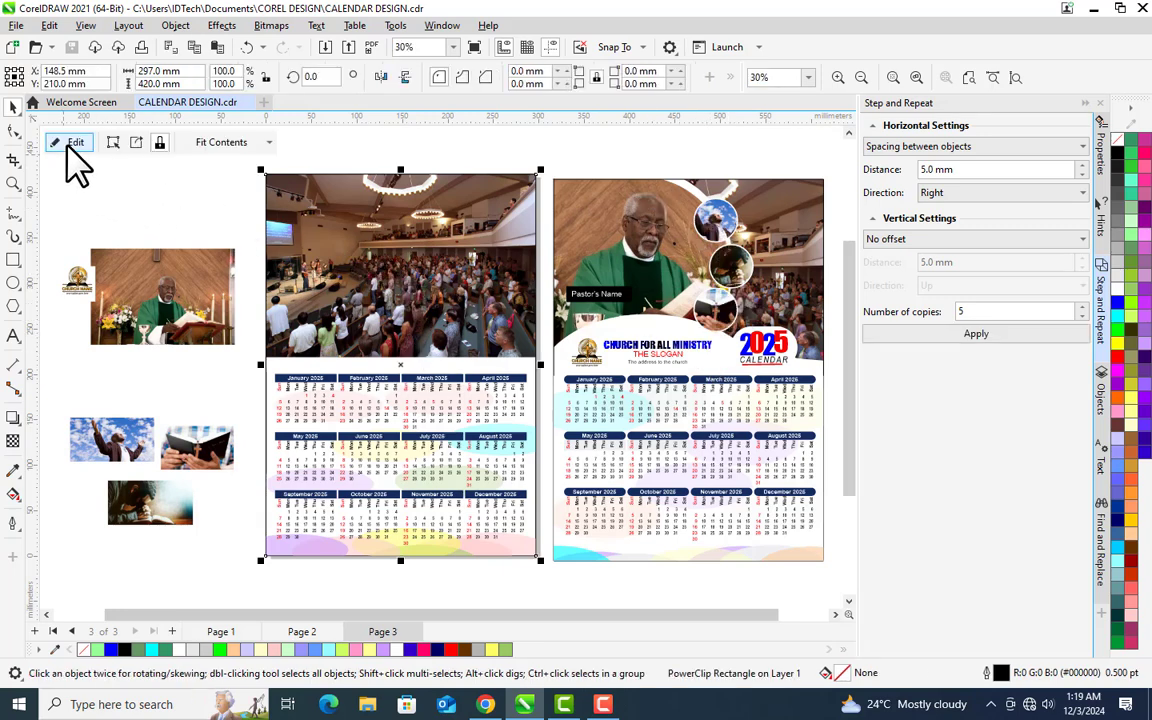
left_click(75, 143)
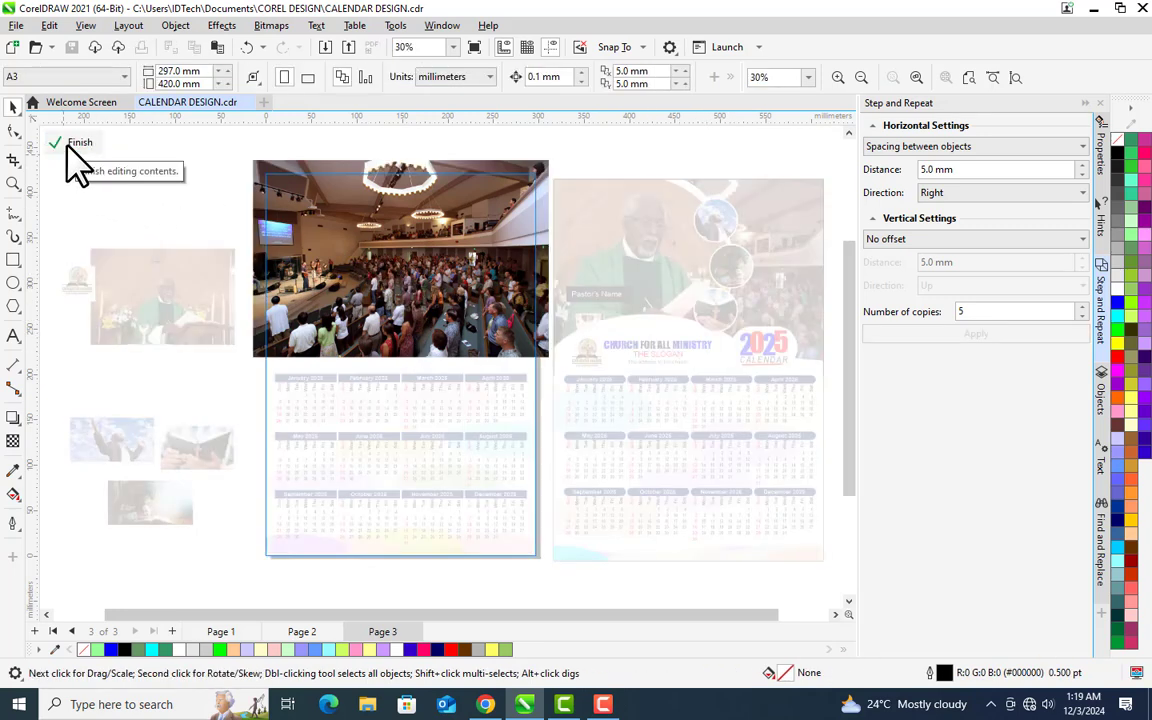
left_click(13, 260)
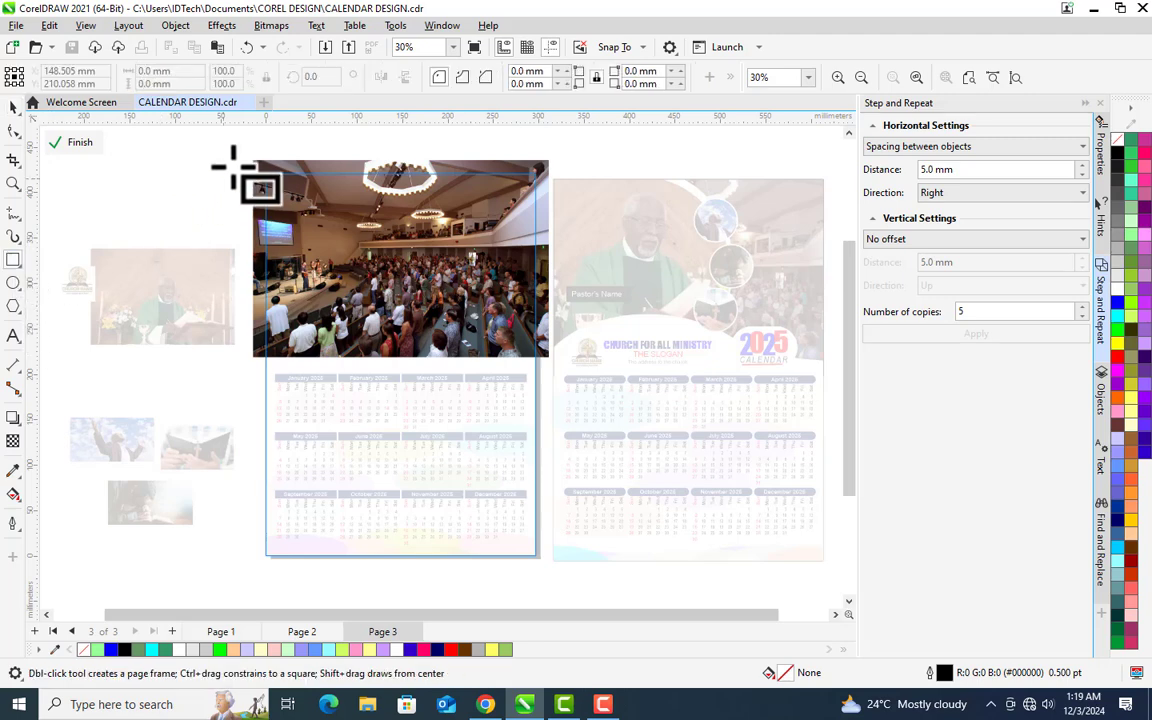
left_click_drag(235, 163, 437, 351)
left_click_drag(341, 164, 340, 175)
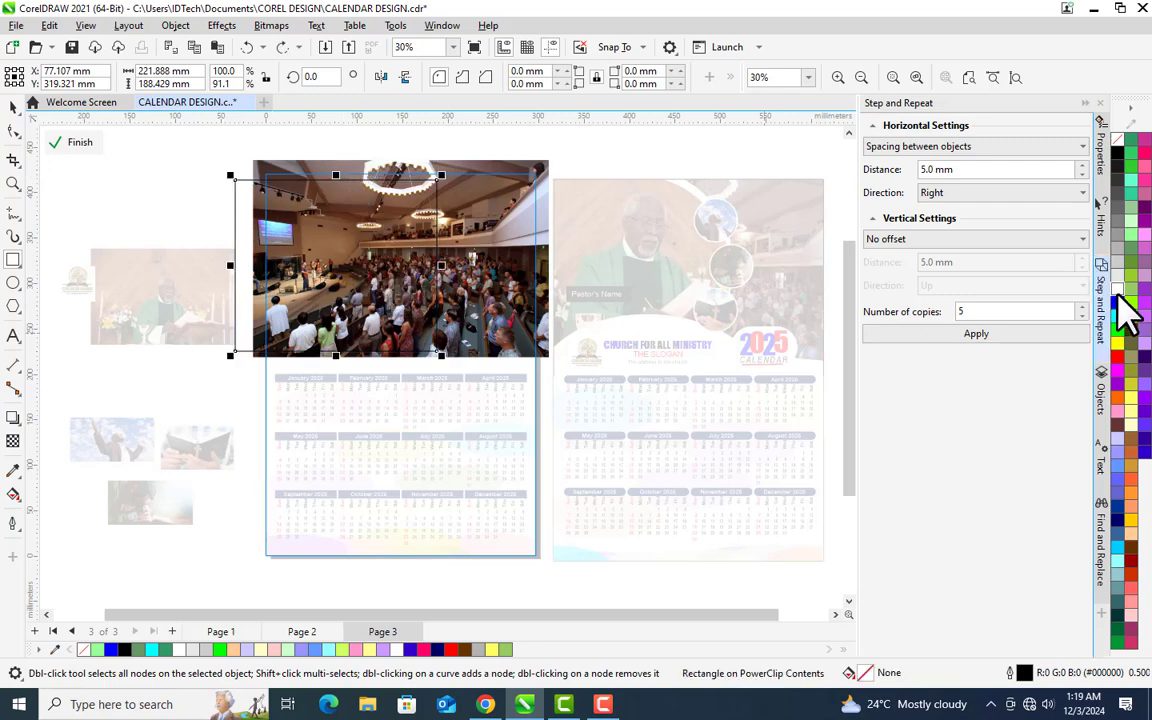
Fill the new rectangle with white and remove its outline.
left_click(1118, 293)
right_click(1118, 145)
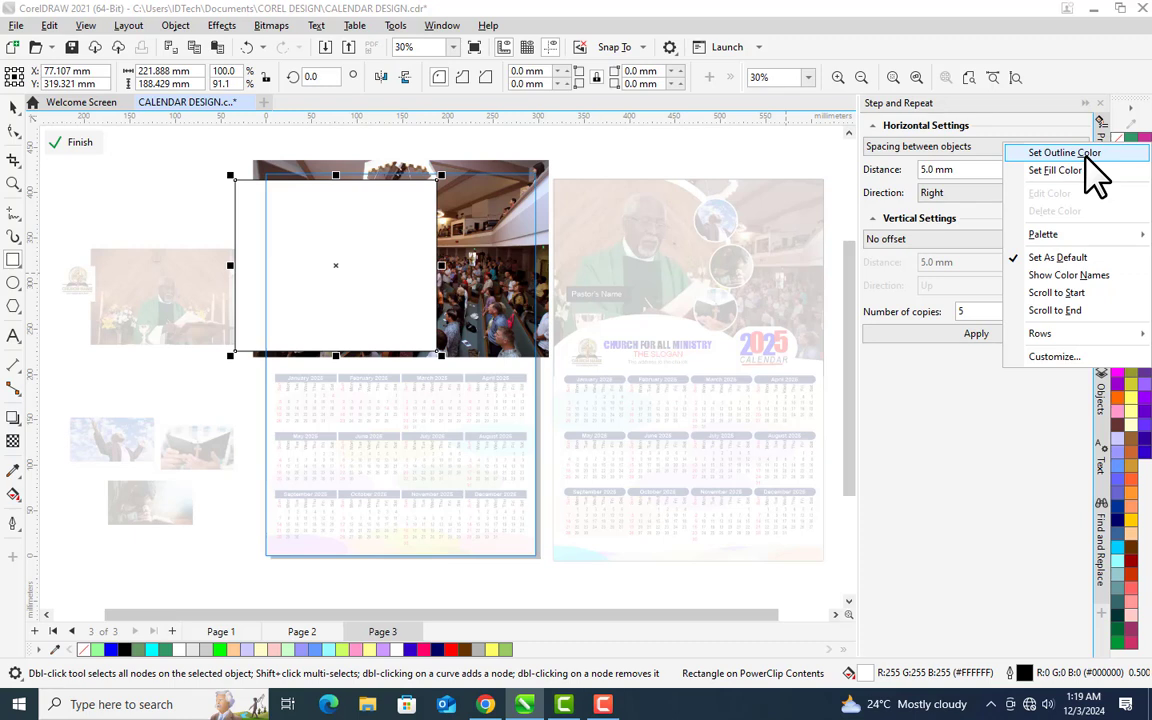
left_click(1086, 153)
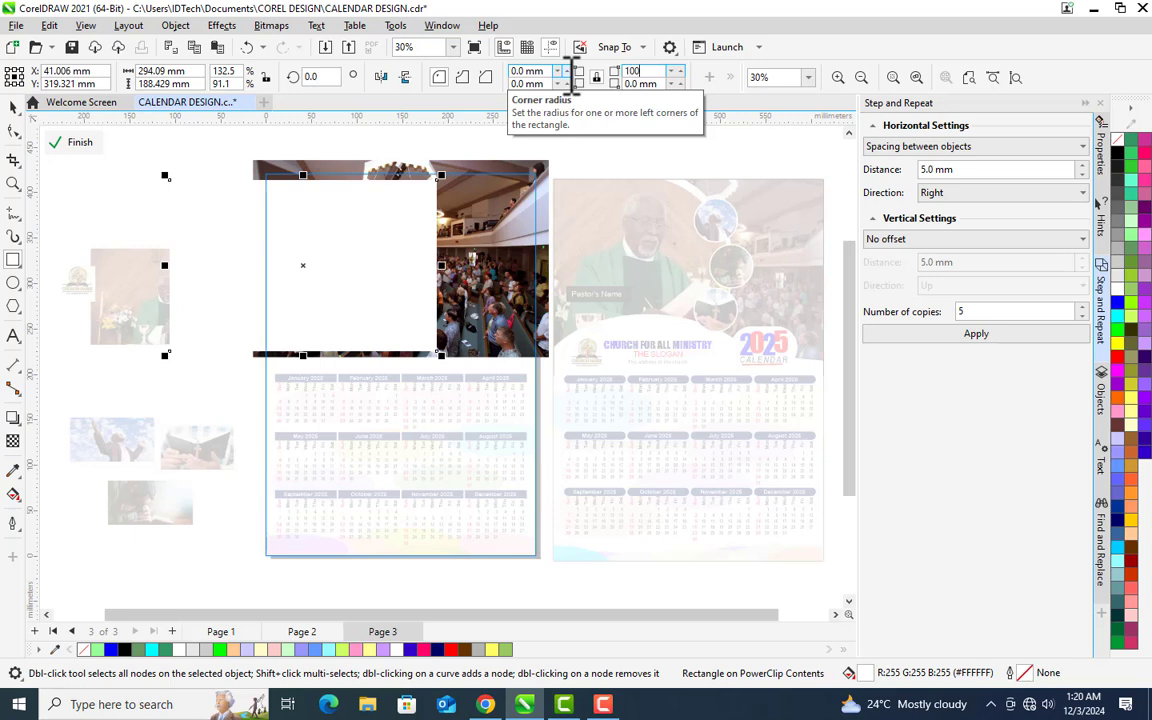
Round the white rectangle's corners to 100 mm and stretch it down to the photo's lower edge, making it about 294 × 195 mm.
key("Return")
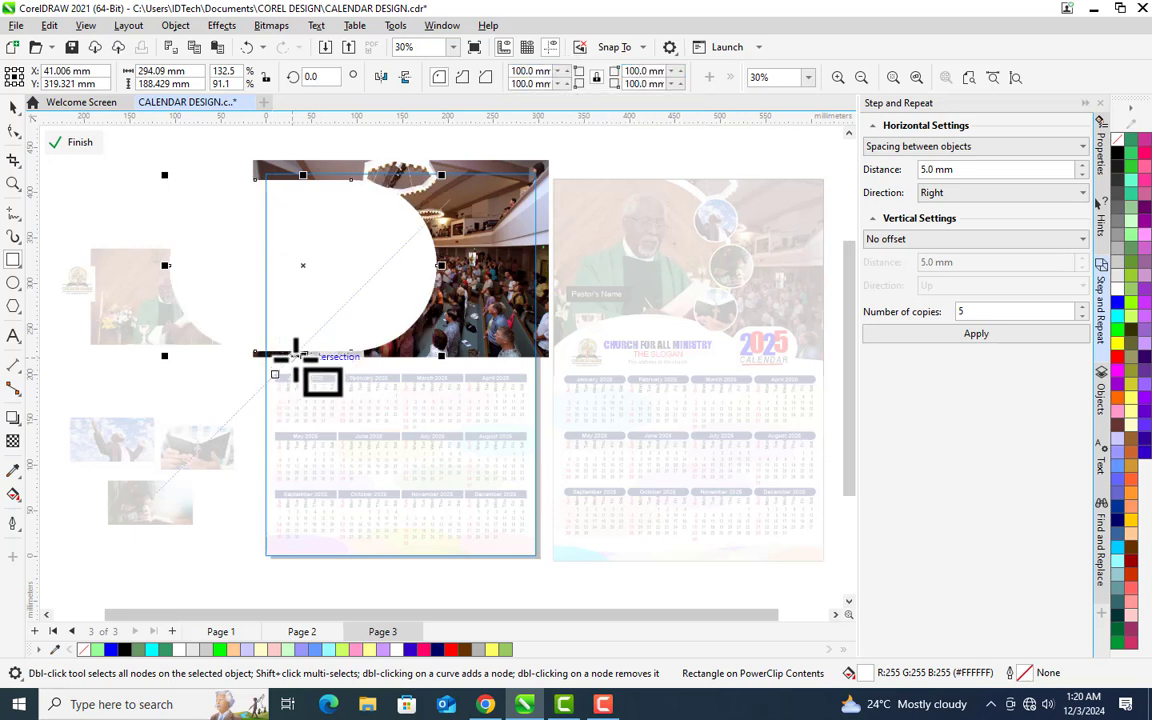
left_click_drag(296, 355, 297, 361)
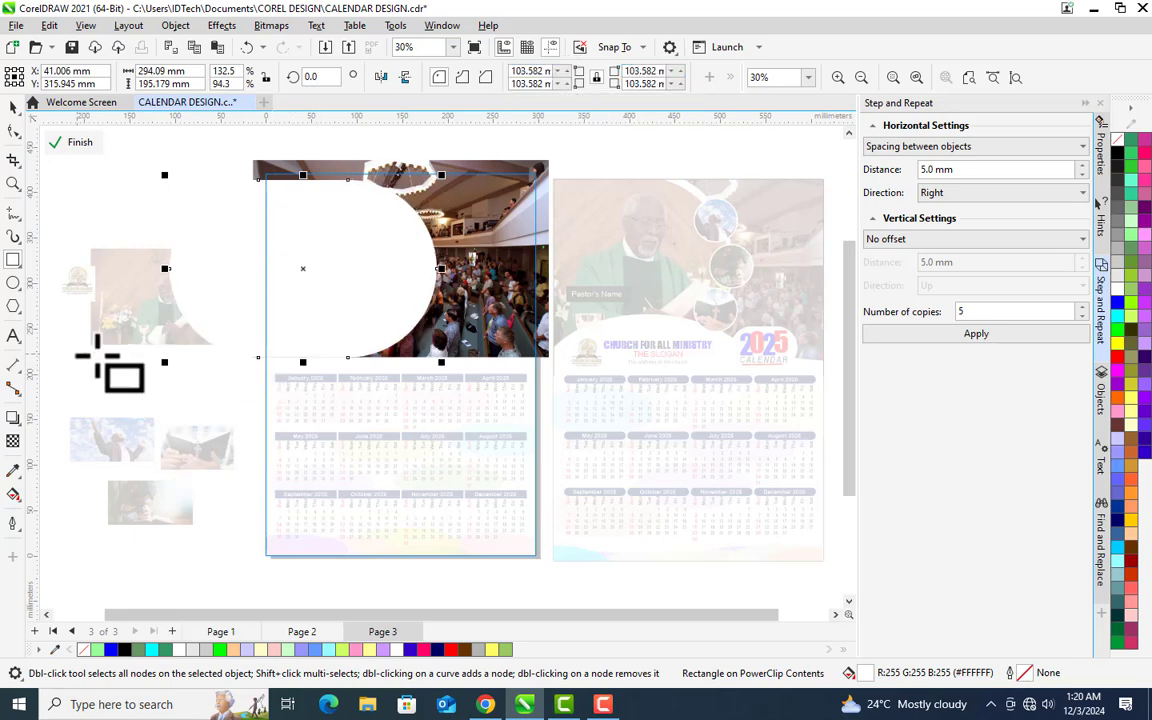
left_click(80, 144)
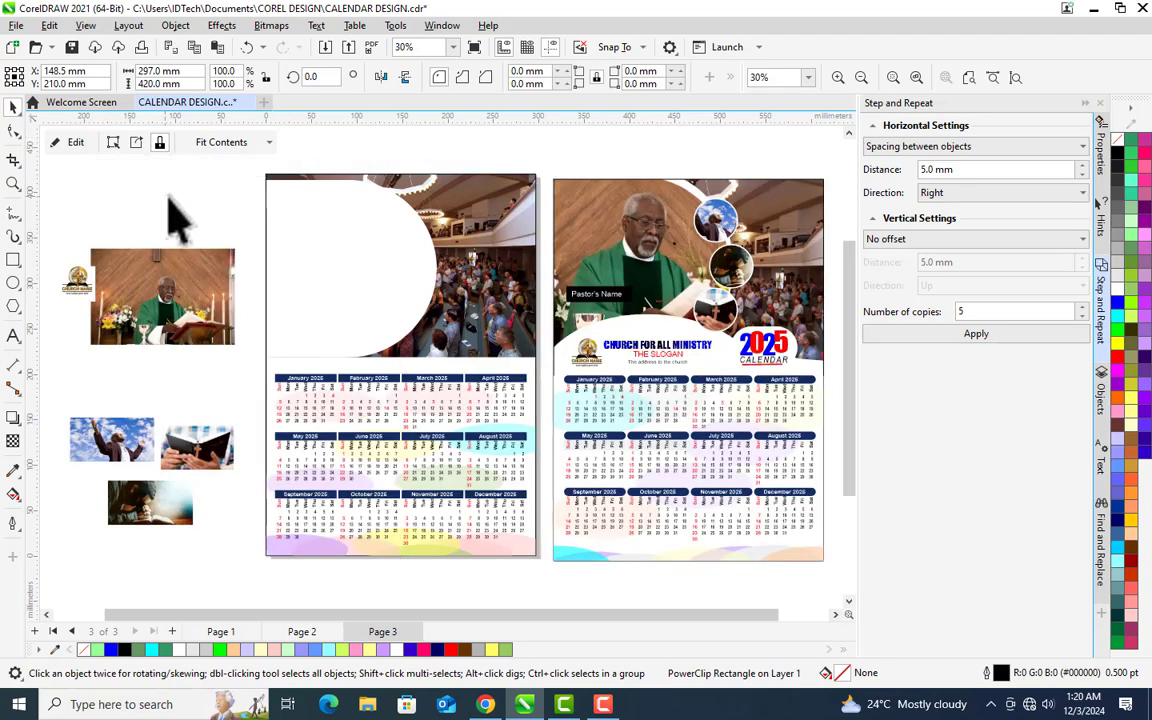
left_click(178, 215)
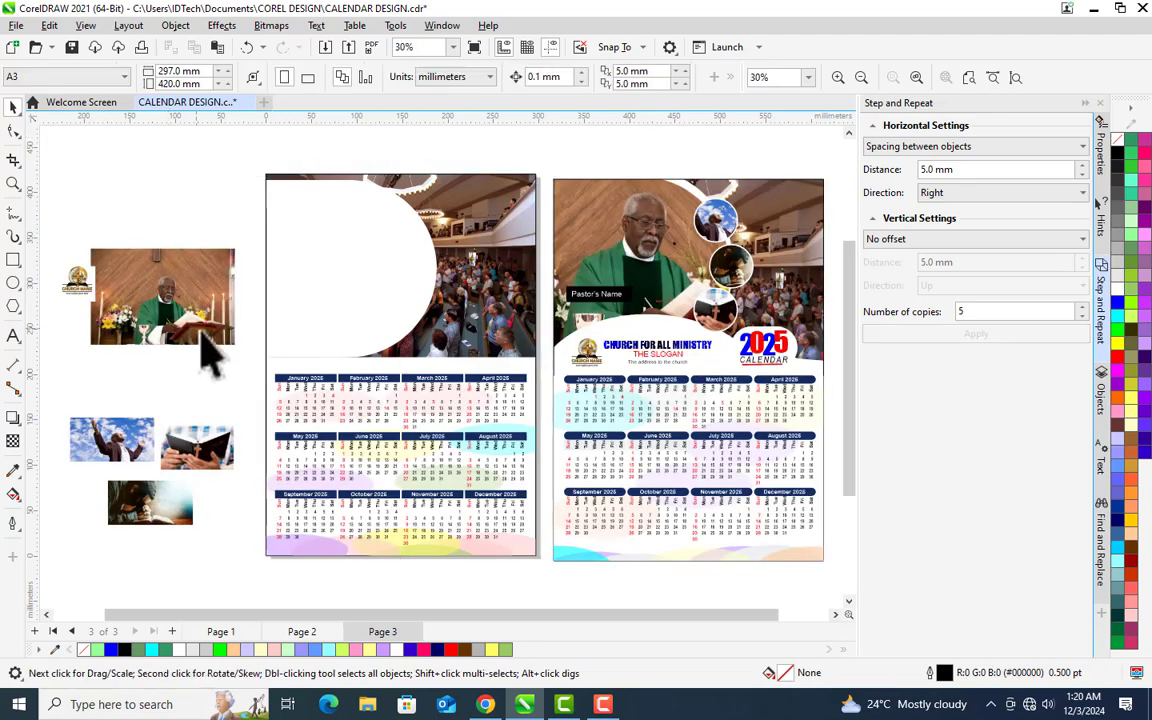
PowerClip the pastor photo inside the page-sized frame with the congregation photo.
left_click(172, 300)
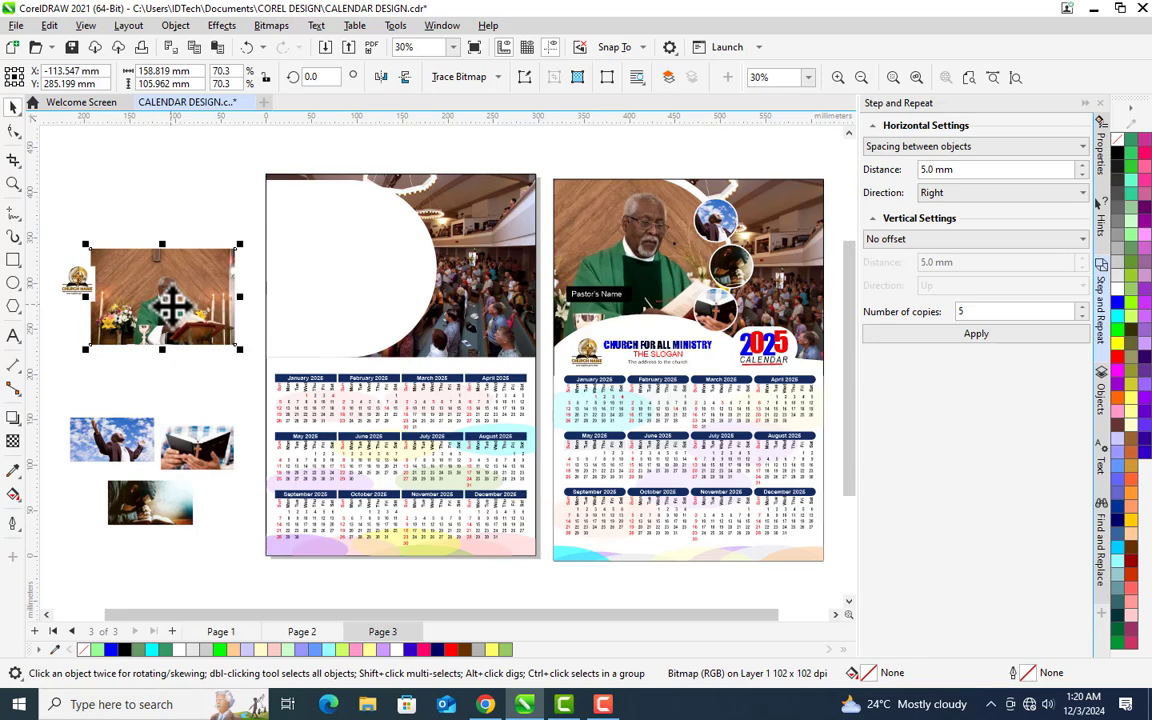
left_click_drag(172, 303, 368, 270)
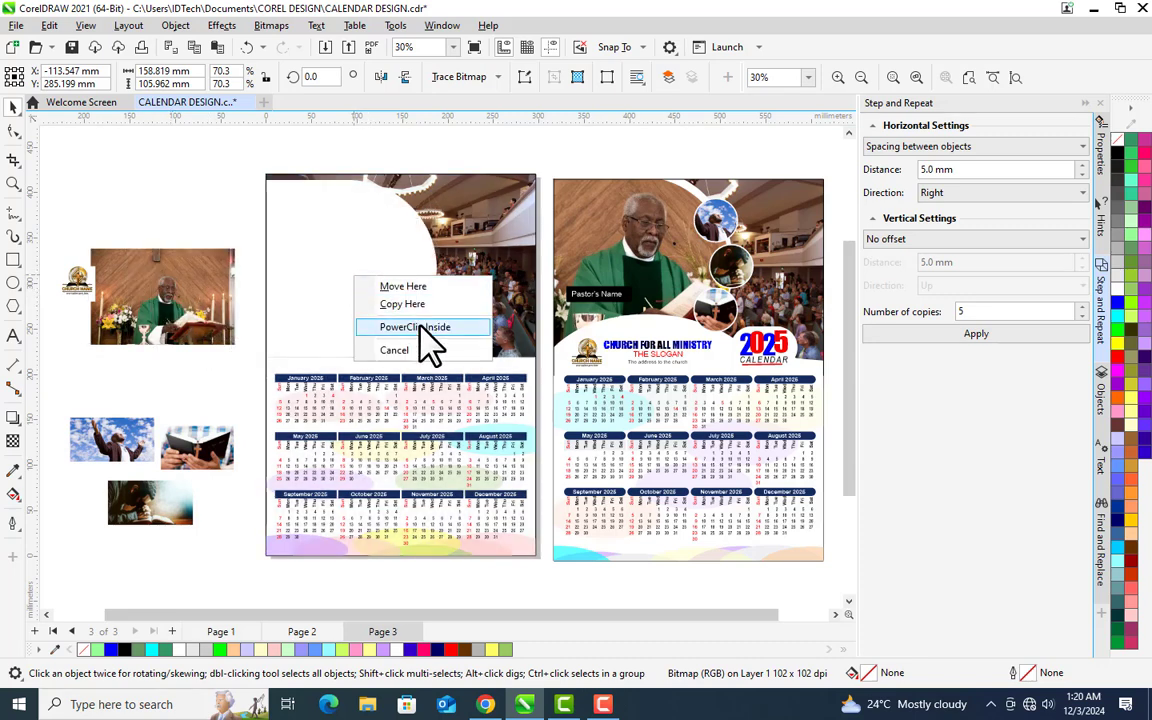
left_click(420, 327)
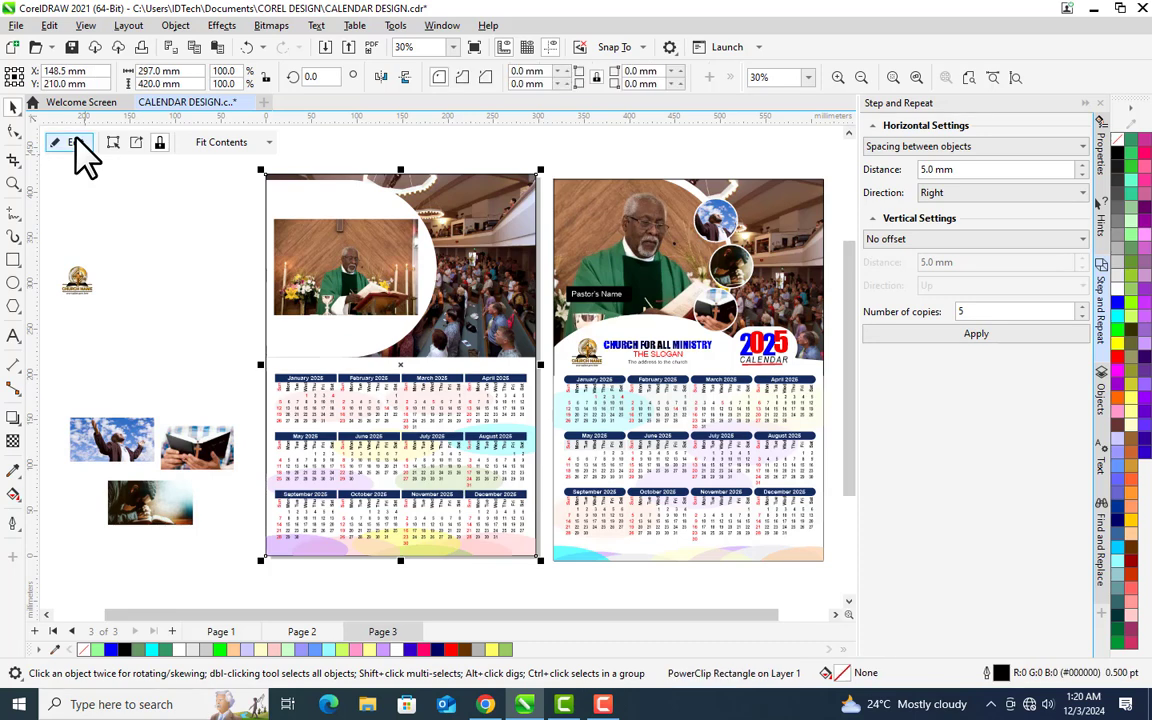
Edit the frame's contents and PowerClip the pastor photo inside the white rounded shape.
left_click(77, 142)
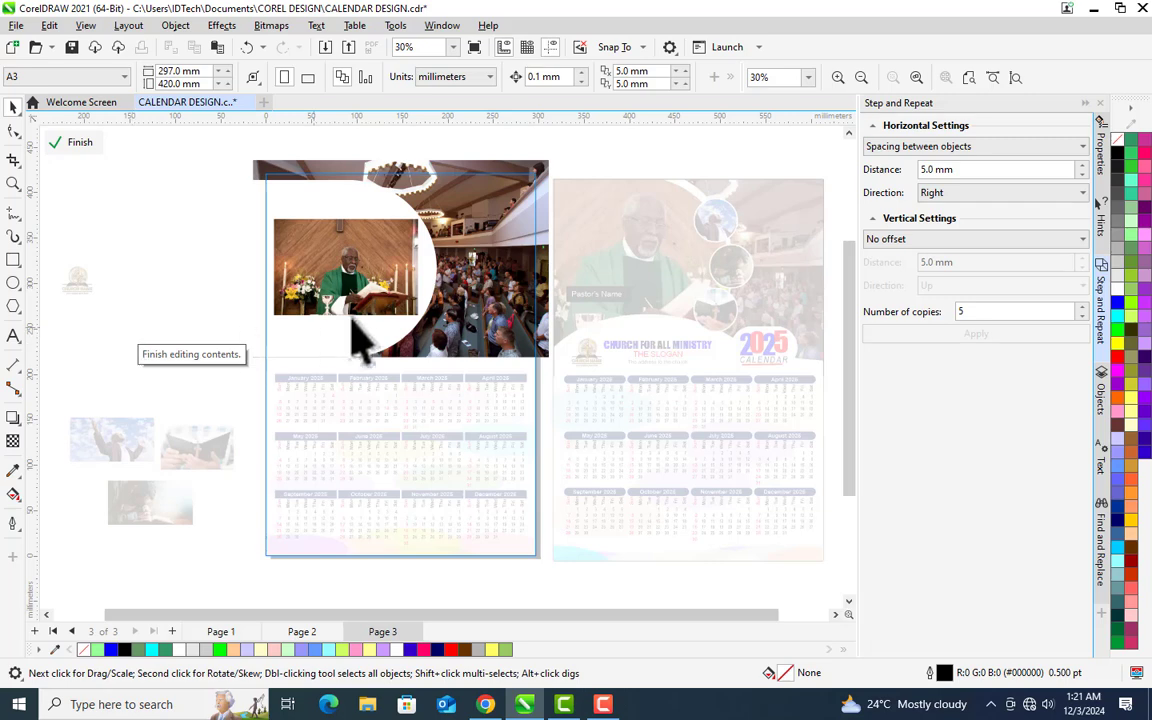
mouse_move(385, 300)
left_mouse_down()
mouse_move(523, 327)
mouse_move(358, 270)
left_mouse_up()
left_click(357, 252)
left_click(435, 318)
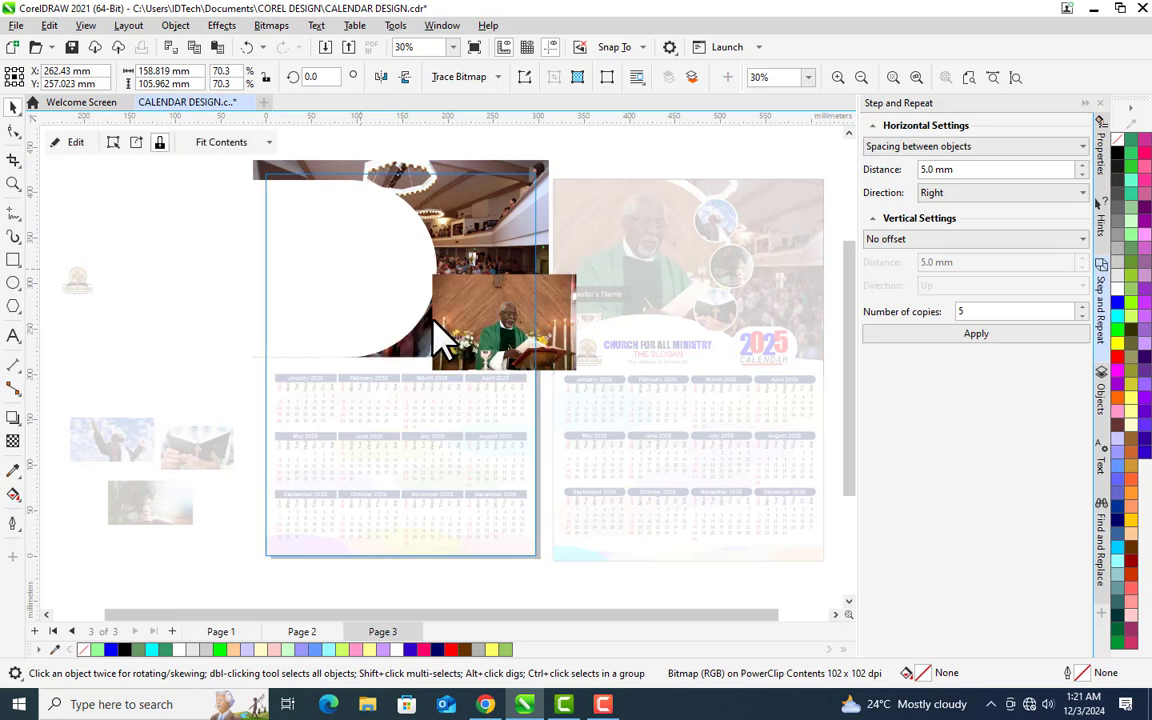
Edit the white rounded shape's contents and enlarge the pastor photo to about 377 × 251 mm so it covers the shape.
left_click(75, 143)
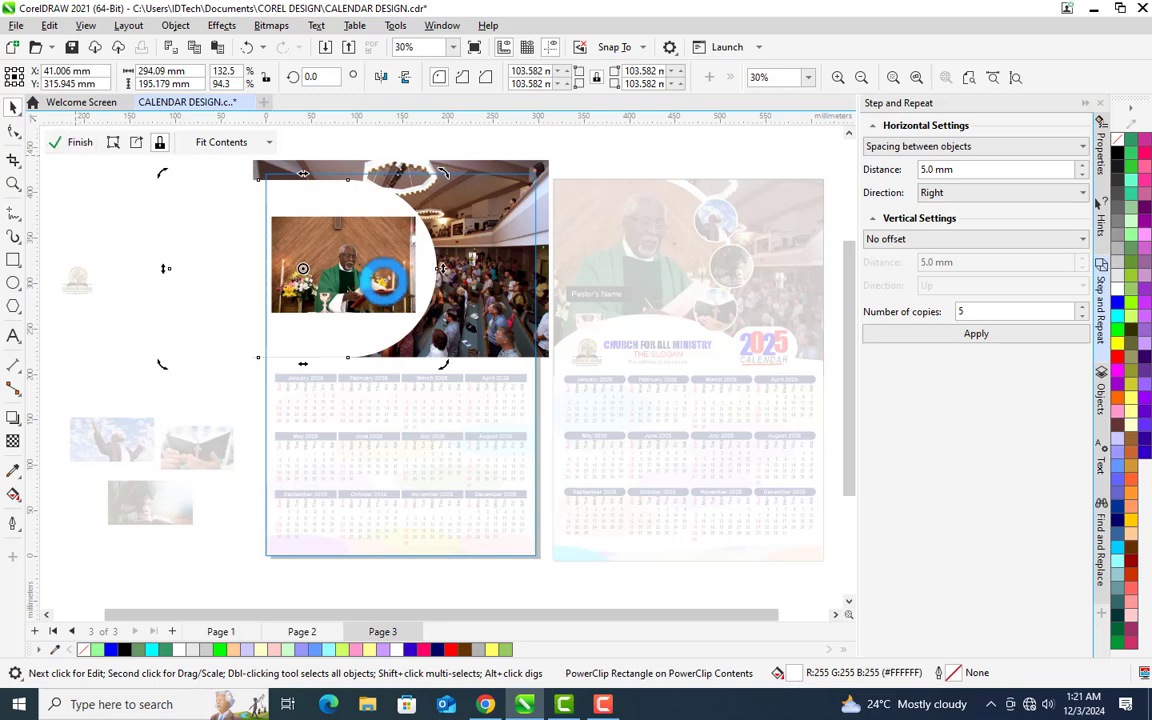
left_click_drag(424, 326, 481, 404)
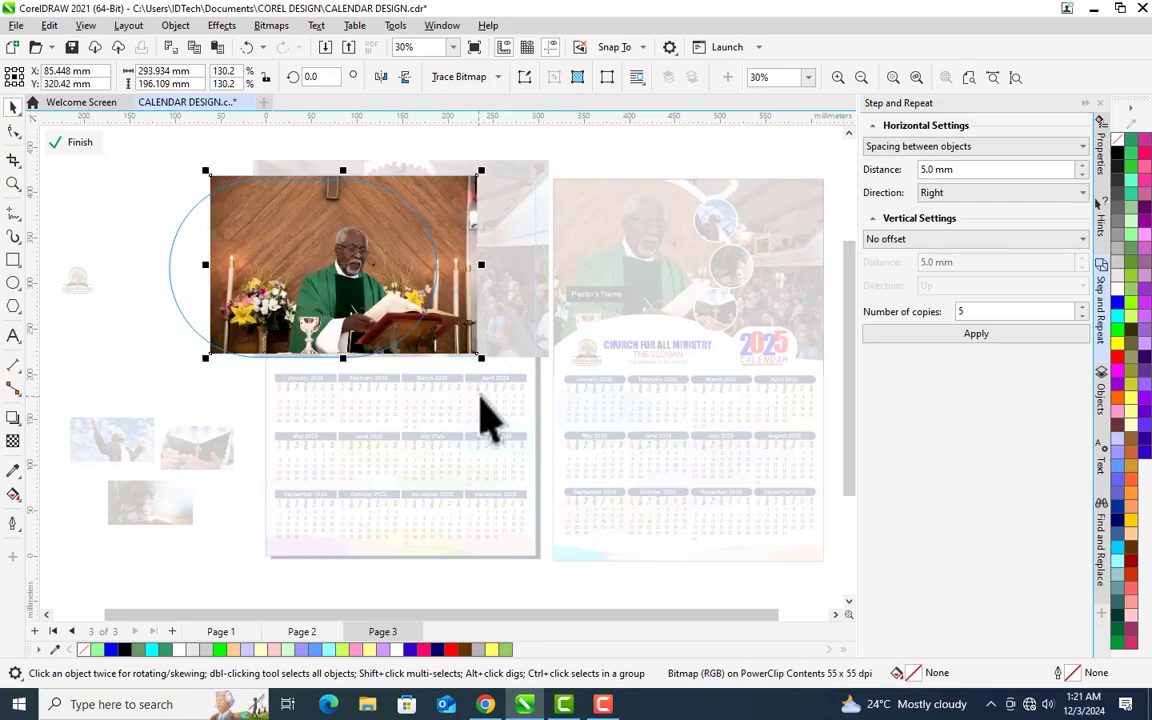
left_click_drag(206, 171, 160, 140)
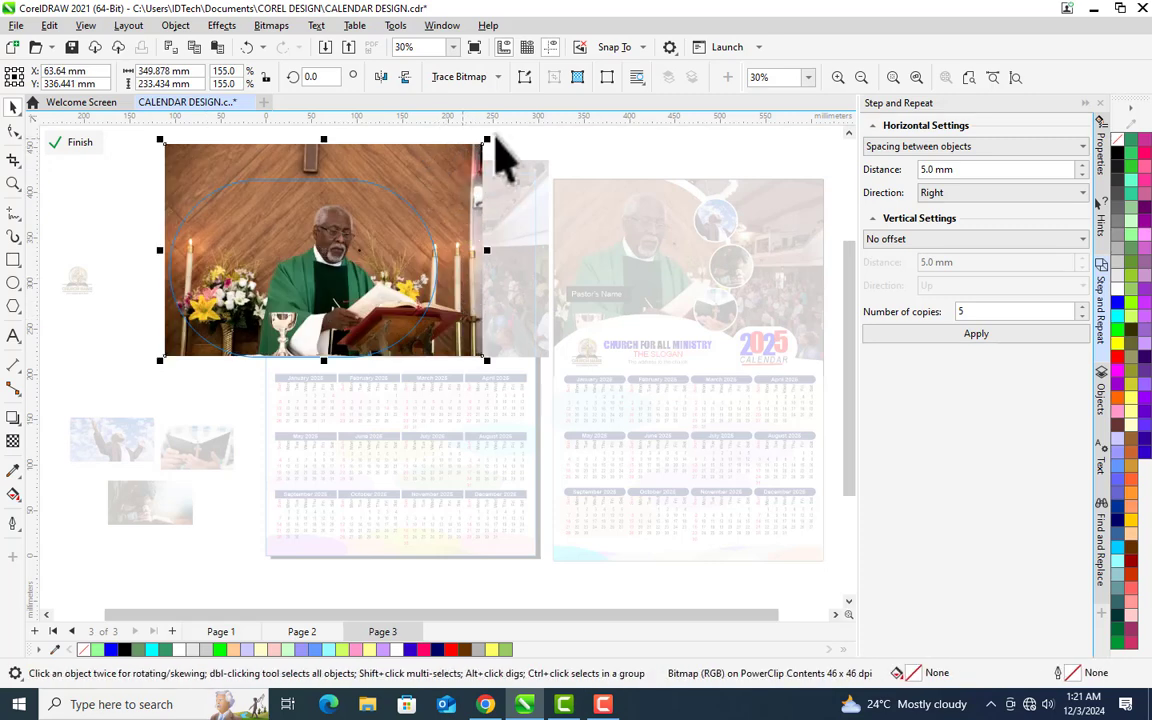
left_click_drag(506, 159, 505, 185)
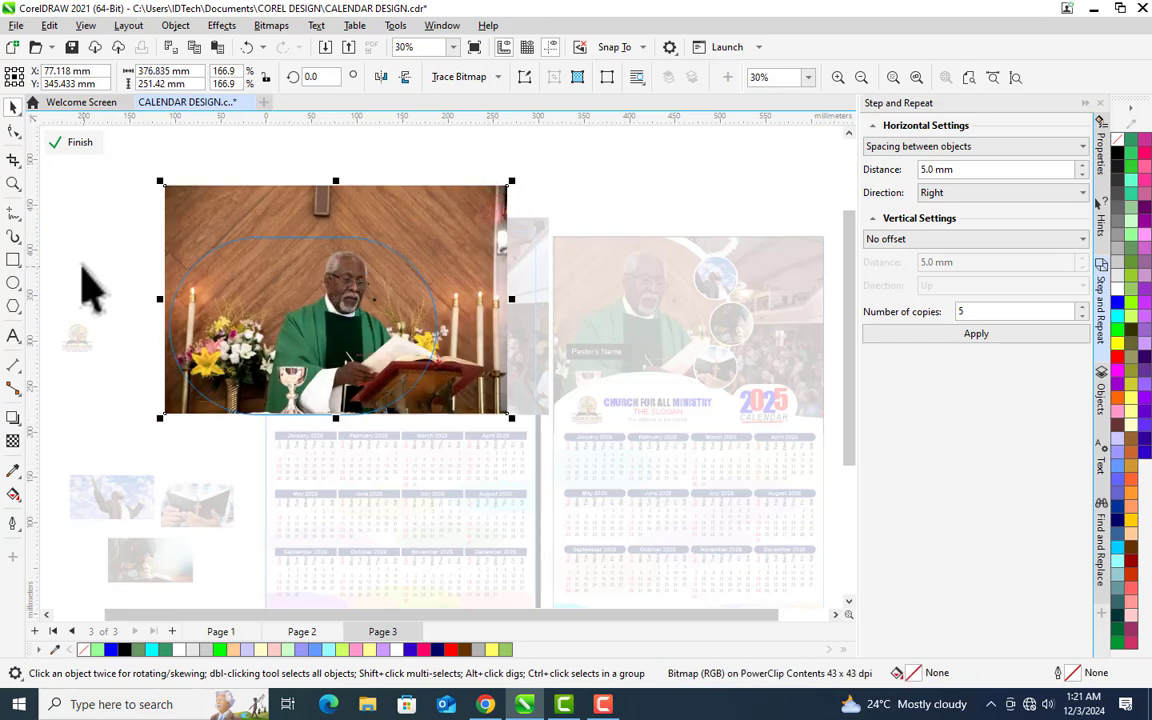
left_click(83, 180)
left_click(74, 145)
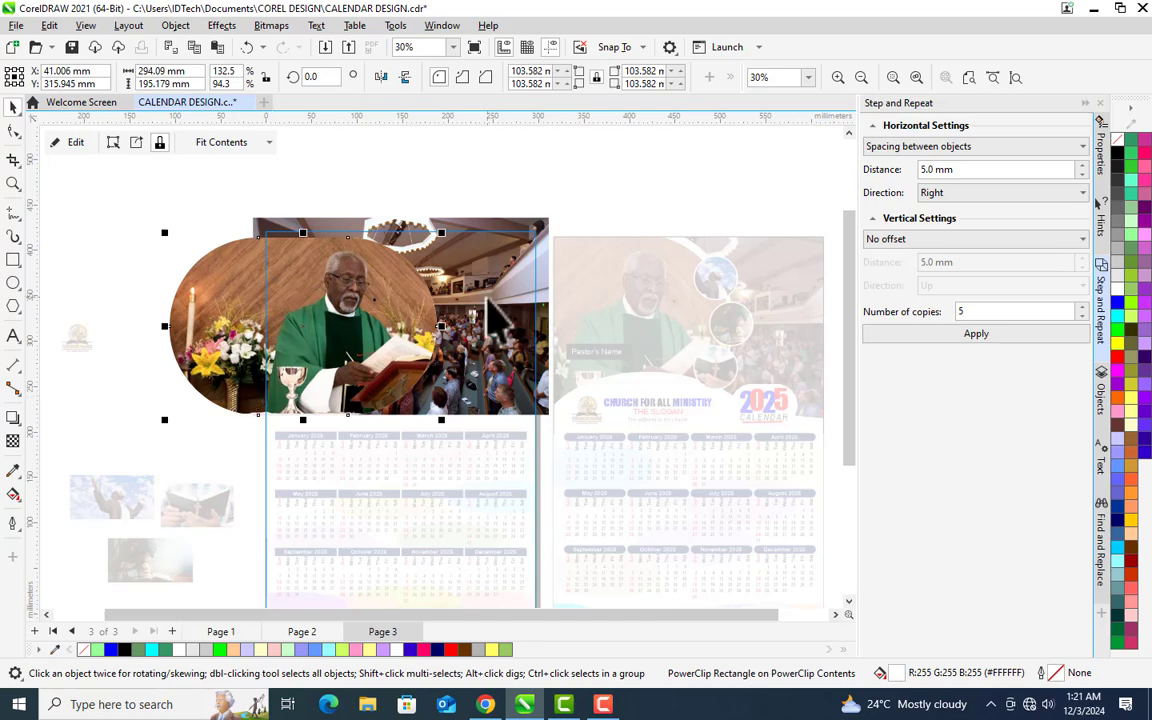
Finish editing the page-sized frame's contents and clear the selection.
left_click(66, 142)
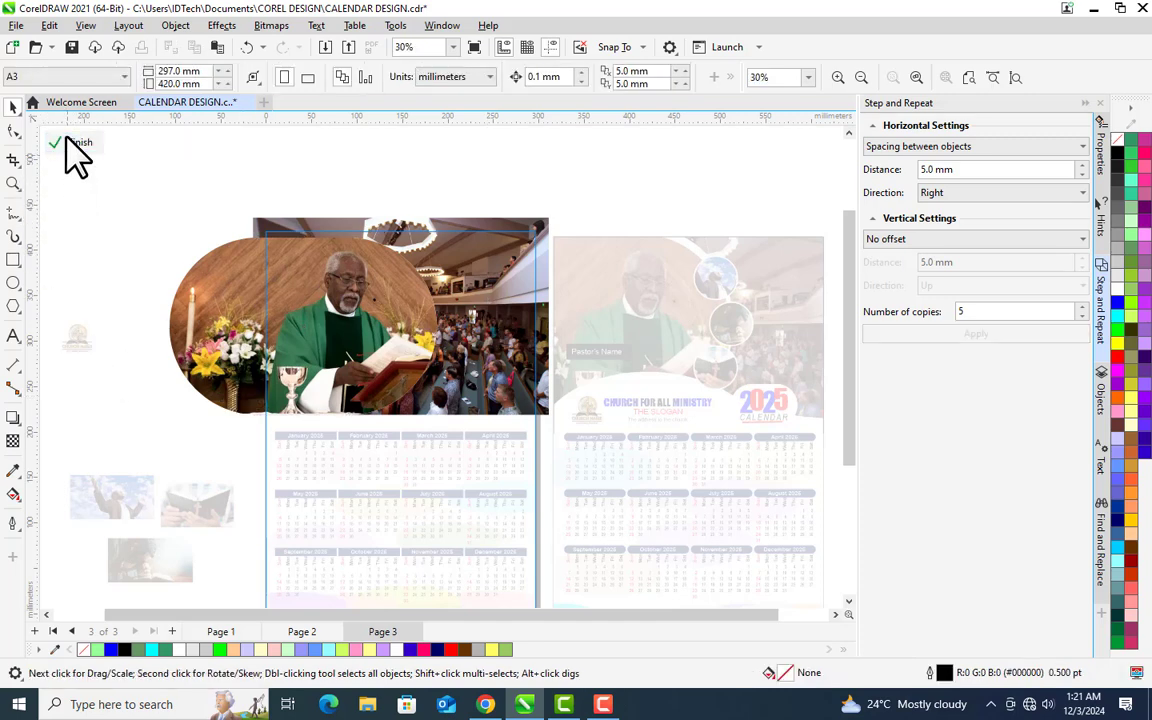
left_click(66, 138)
left_click(157, 284)
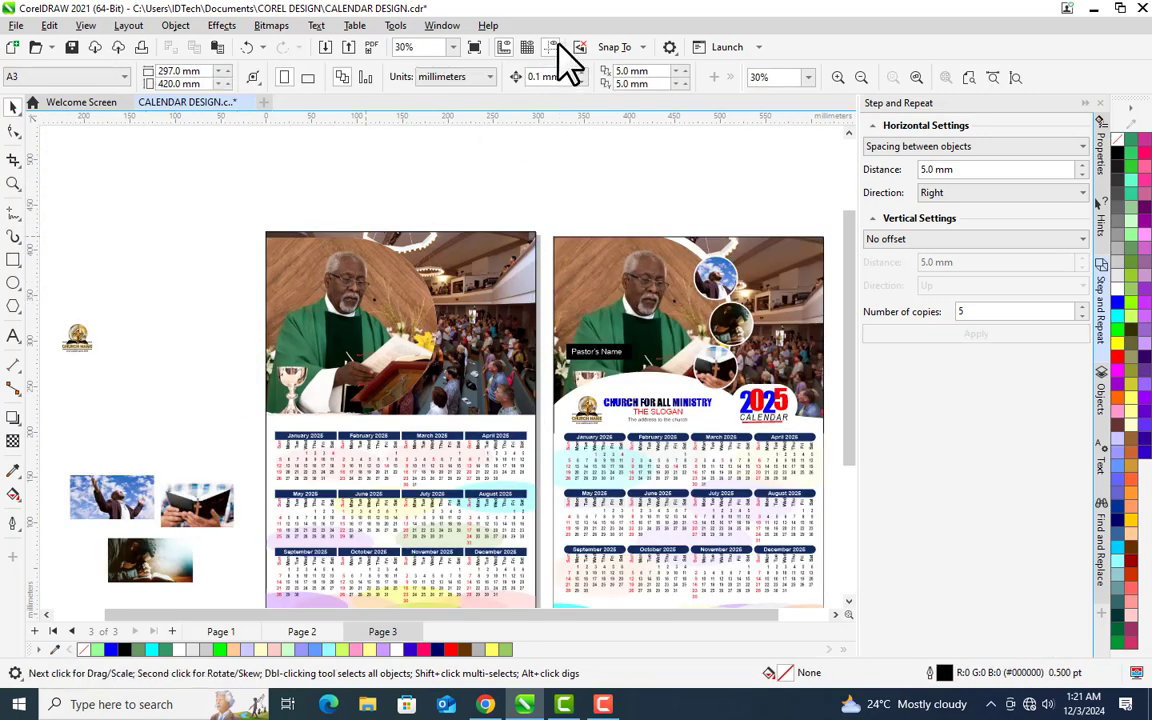
Edit the page-sized frame's contents and move the rounded pastor photo about 23 mm to the right.
left_click(453, 47)
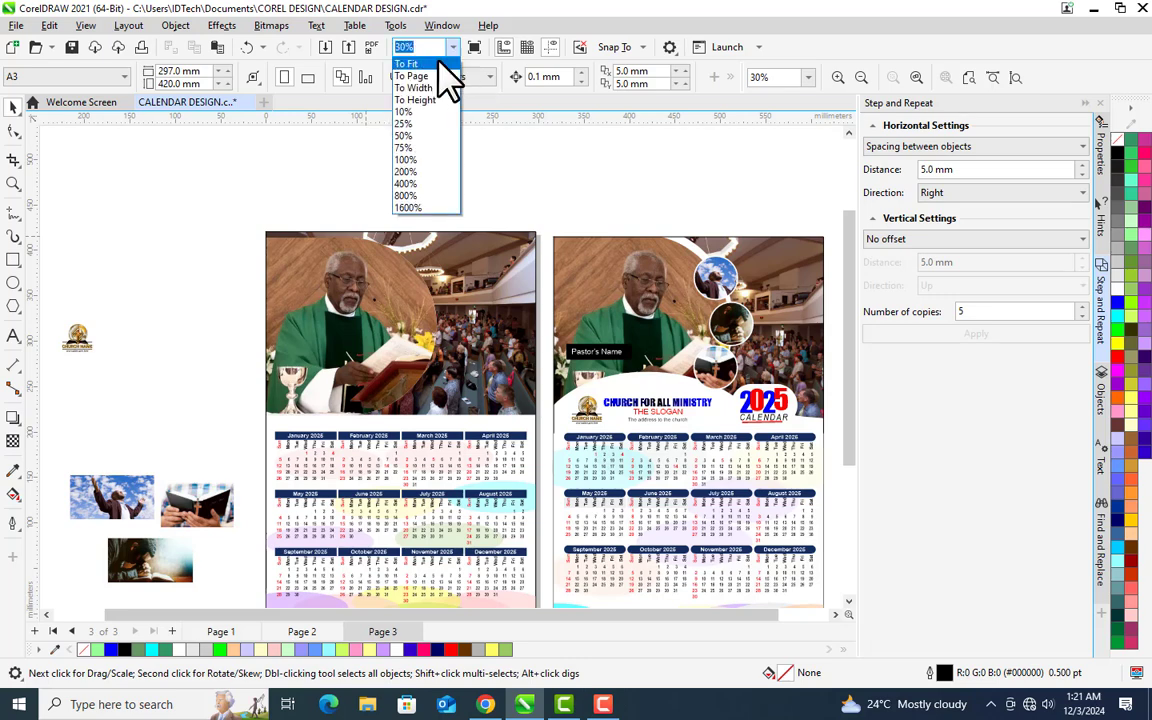
left_click(438, 60)
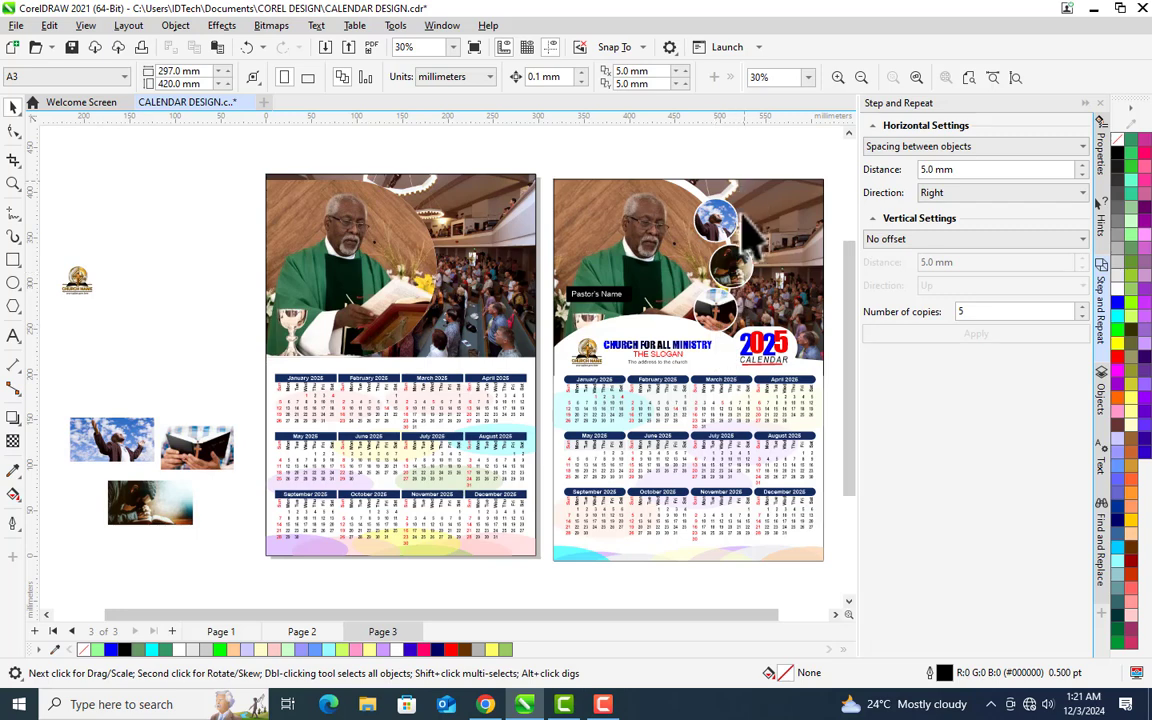
left_click(400, 240)
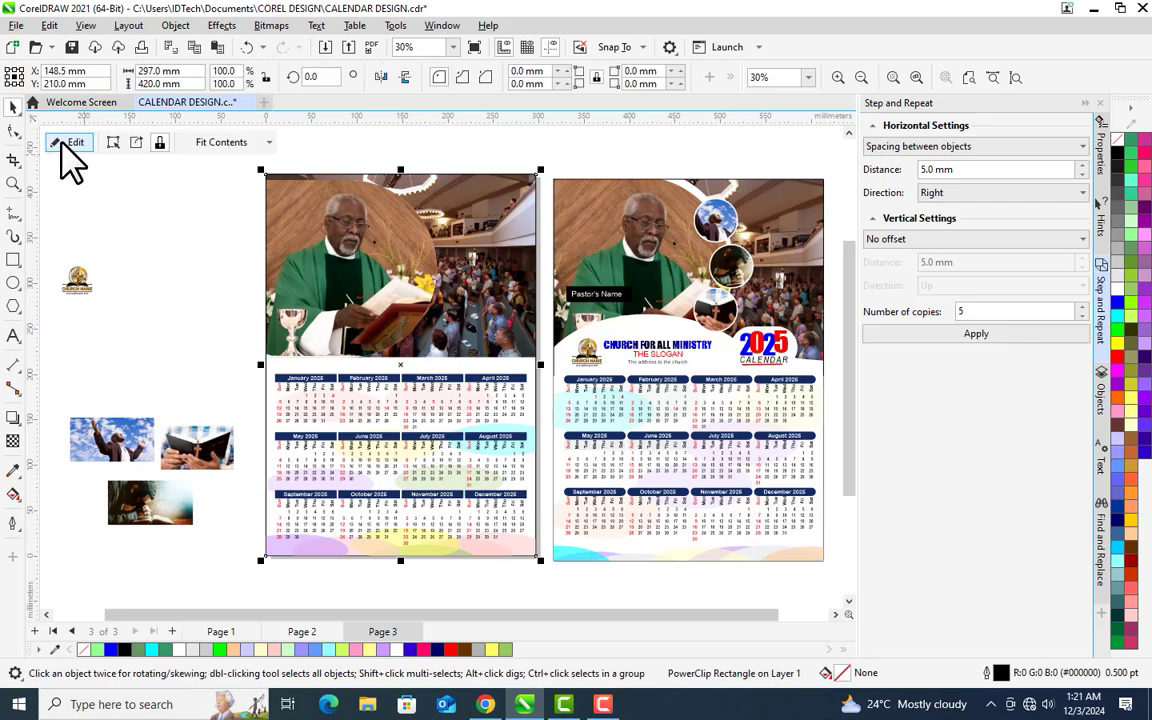
left_click(66, 143)
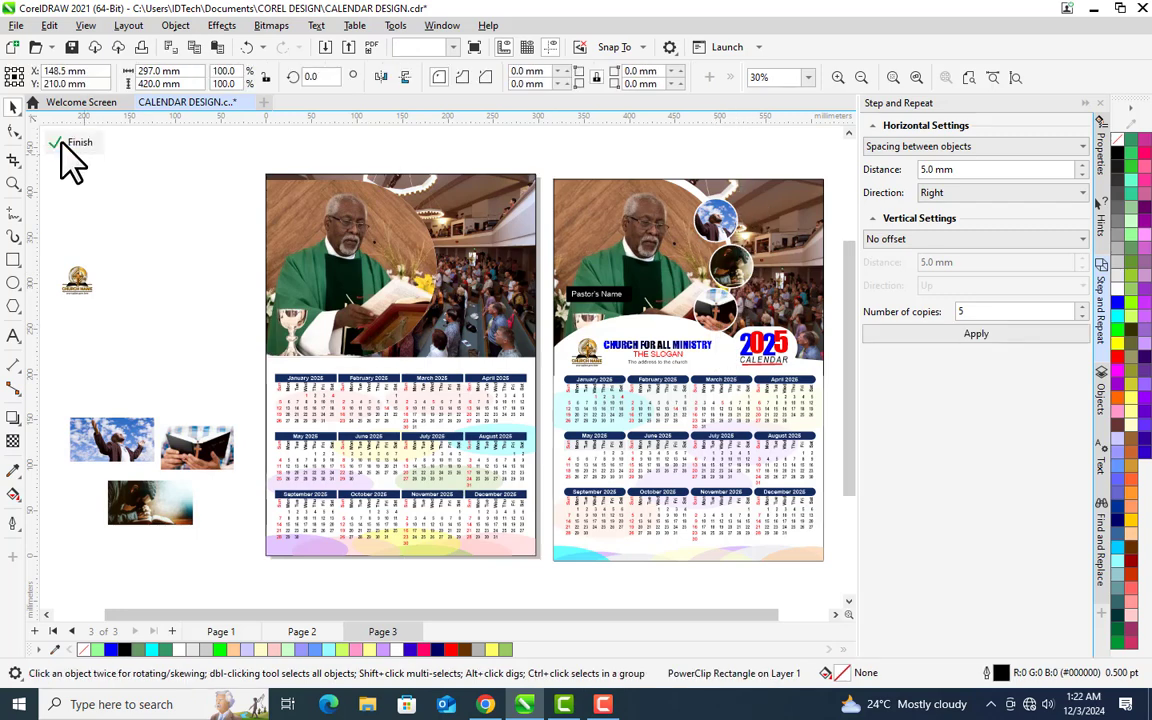
left_click(338, 265)
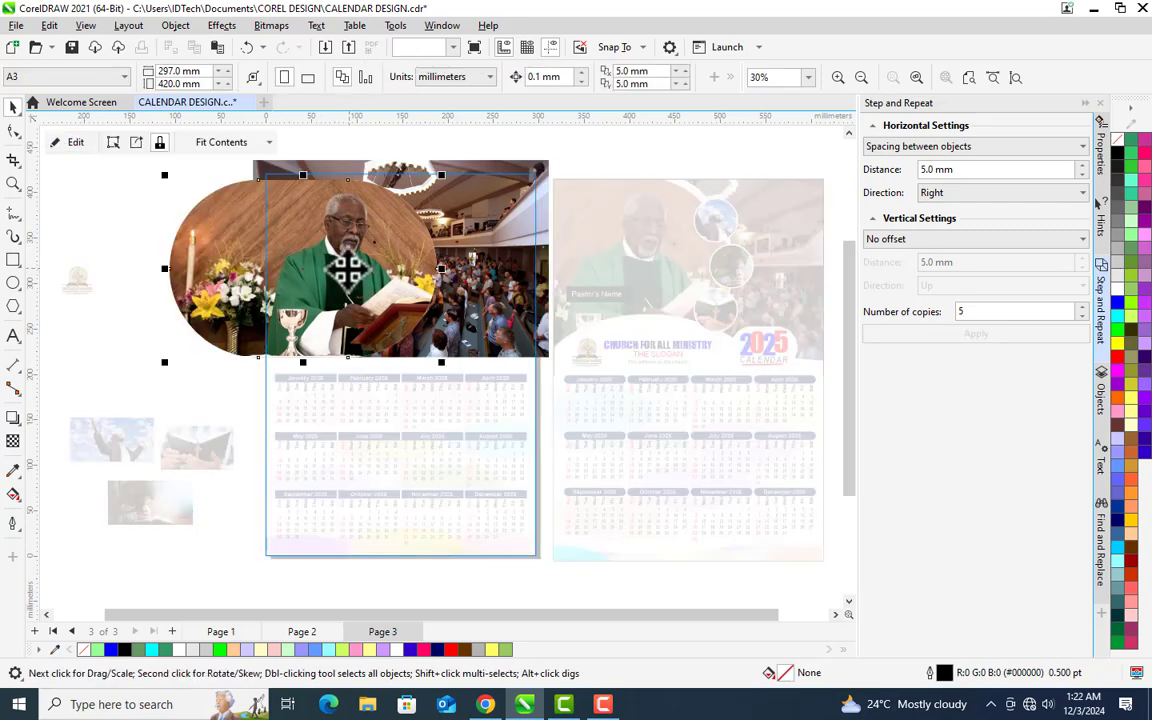
left_click(72, 146)
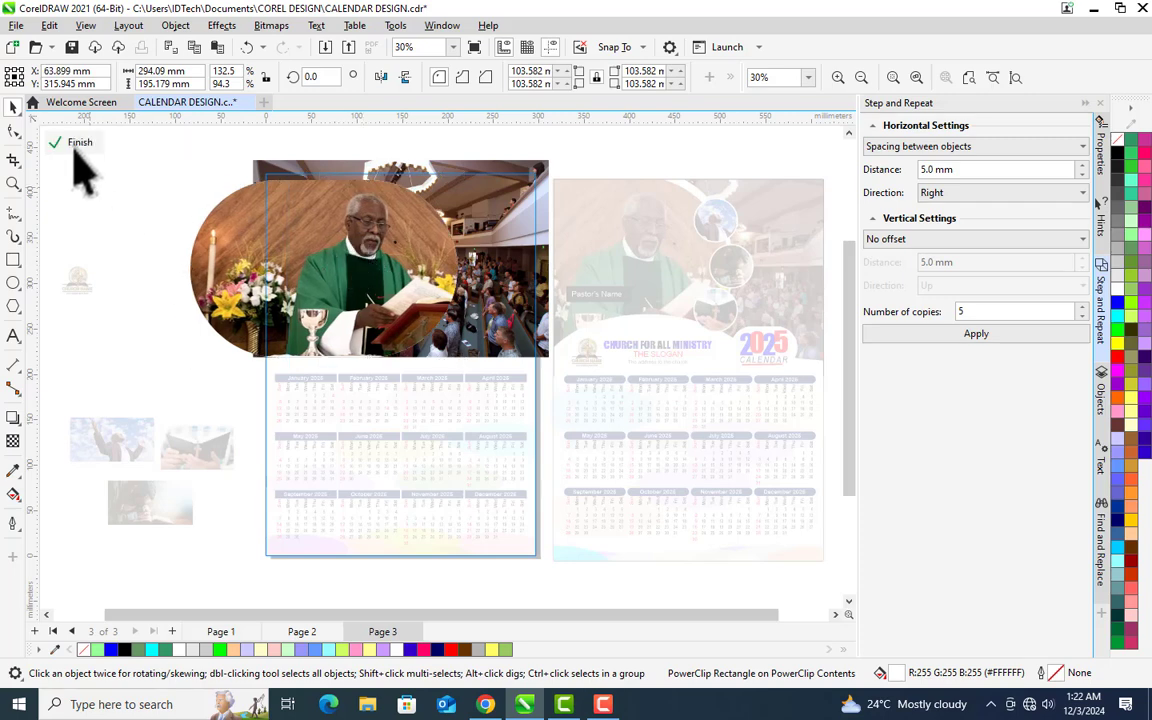
left_click(71, 138)
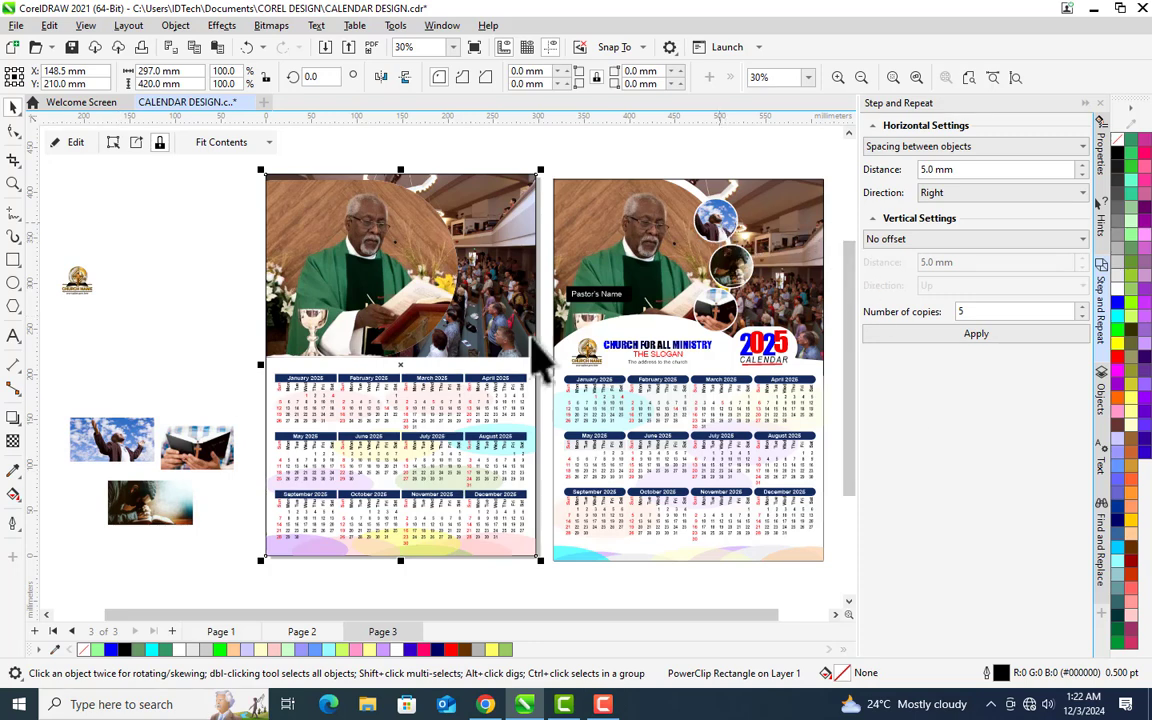
left_click(180, 334)
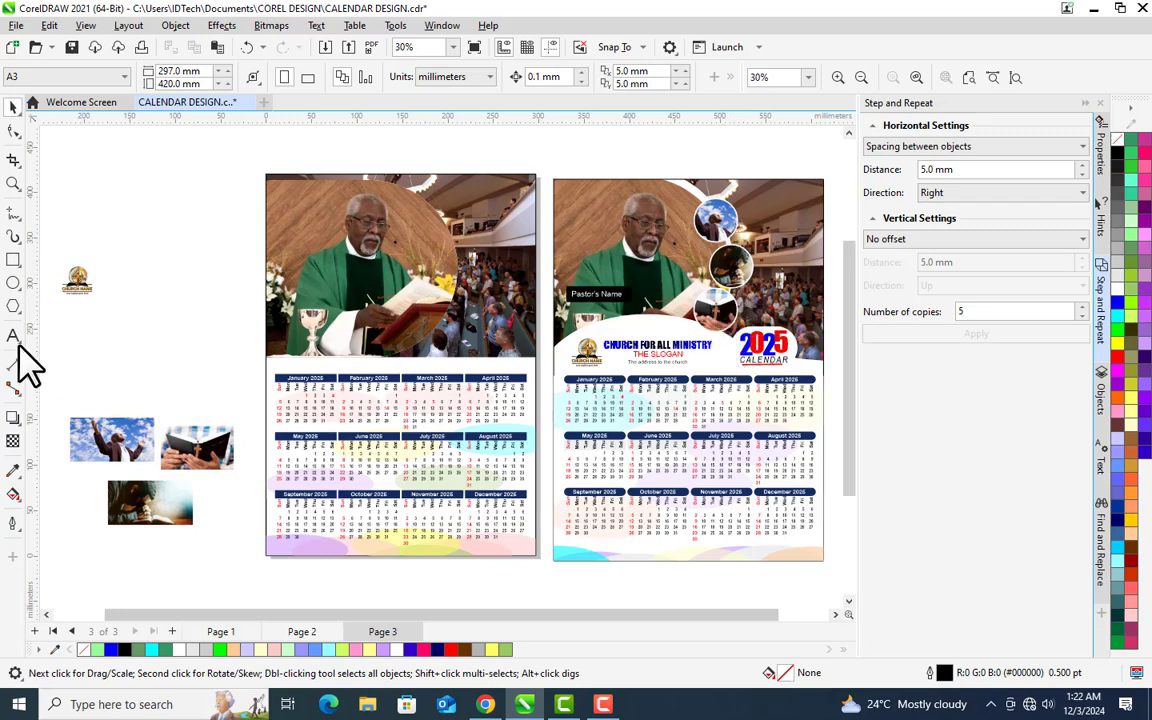
Draw a circle about 43 mm across at the pastor photo's curved edge and place two staggered copies below it.
left_click(13, 284)
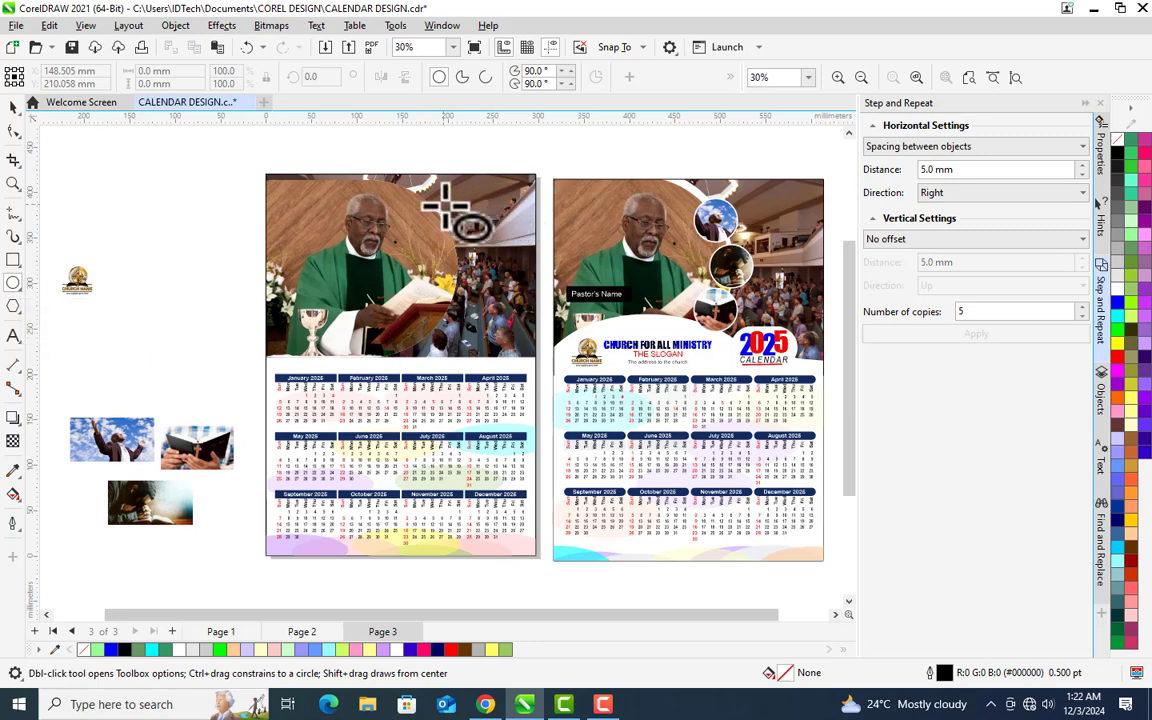
mouse_move(445, 226)
left_mouse_down()
mouse_move(468, 249)
mouse_move(455, 280)
left_mouse_up()
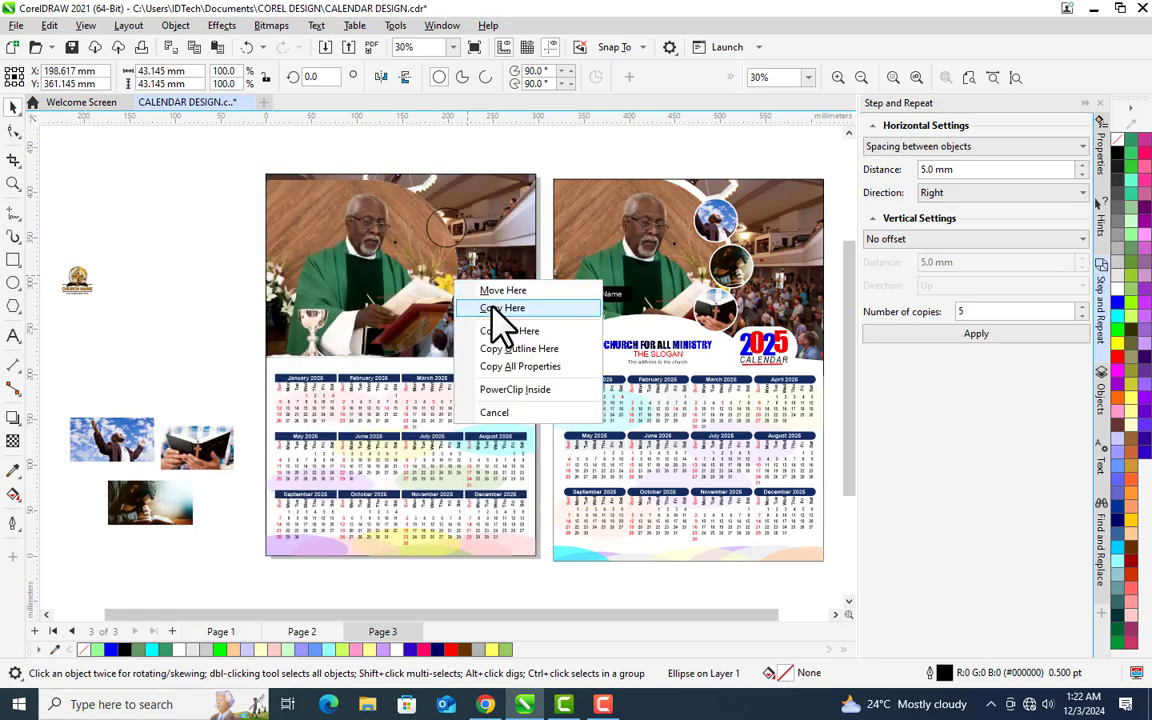
left_click(495, 308)
left_click_drag(458, 265, 450, 322)
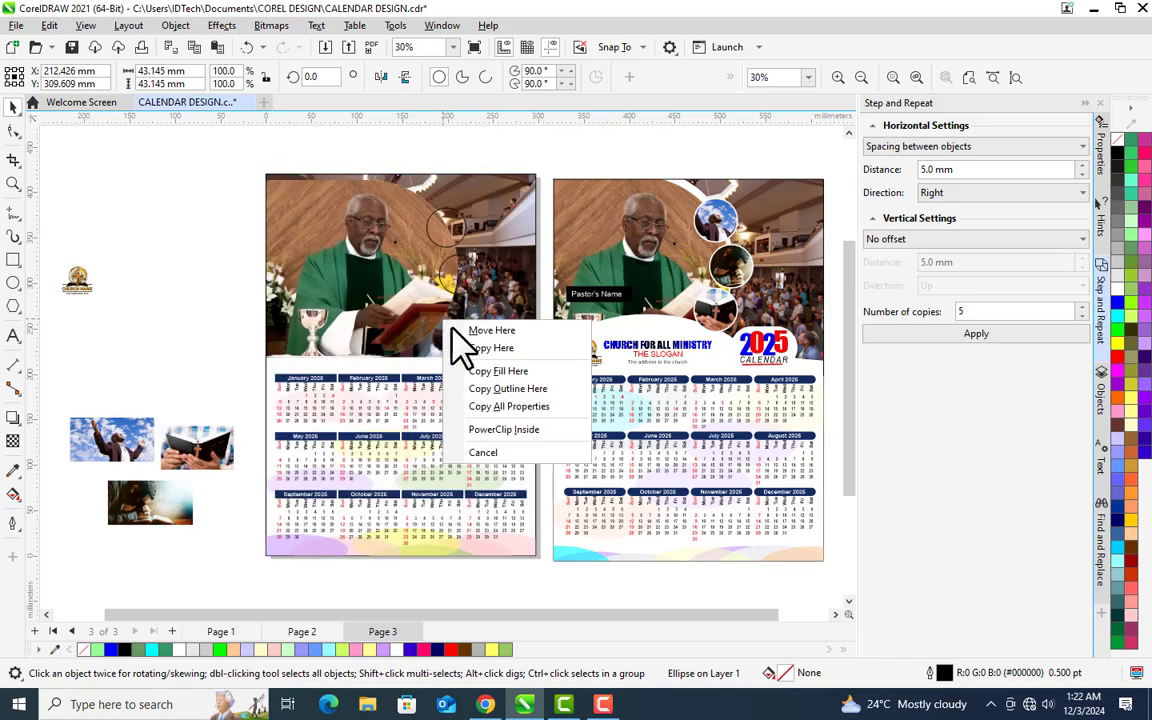
left_click(518, 350)
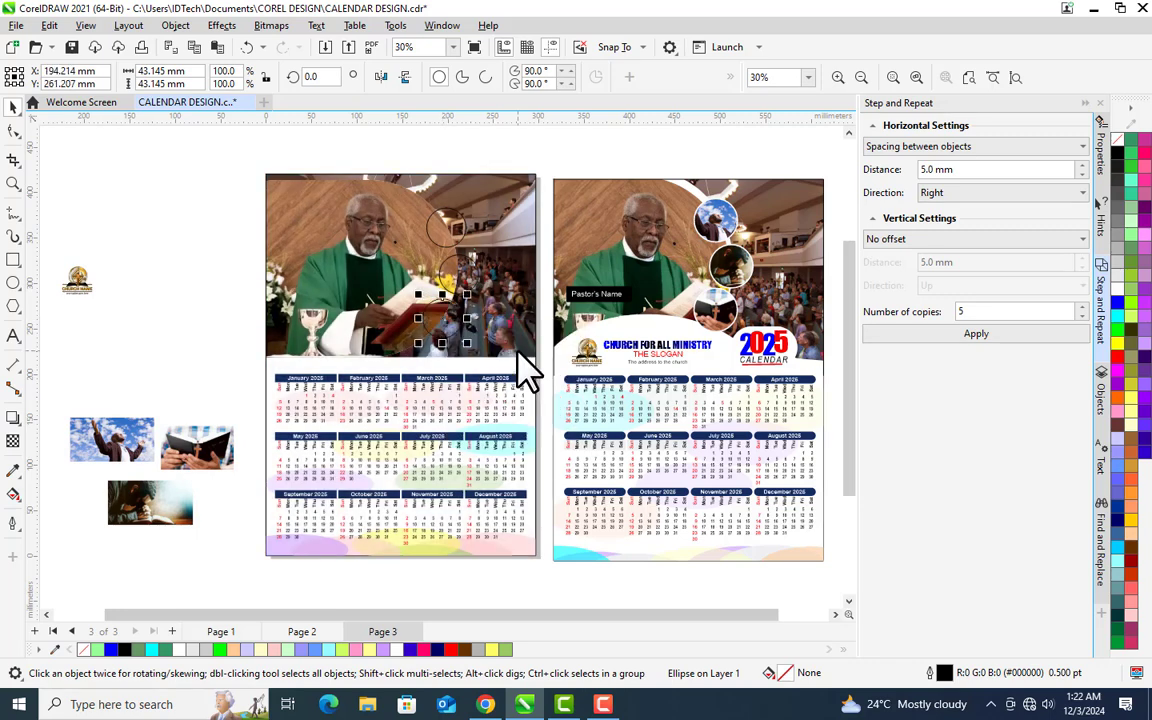
Fill all three circles with white.
left_click(450, 230)
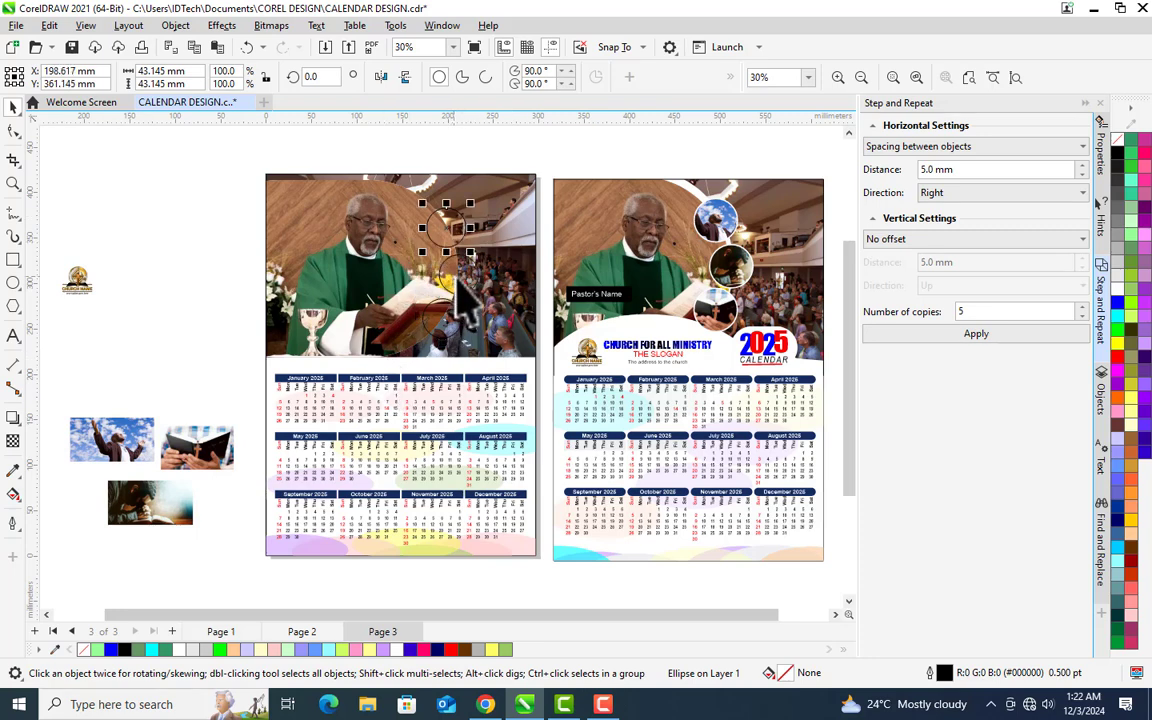
left_click(457, 281, "shift")
left_click(441, 313, "shift")
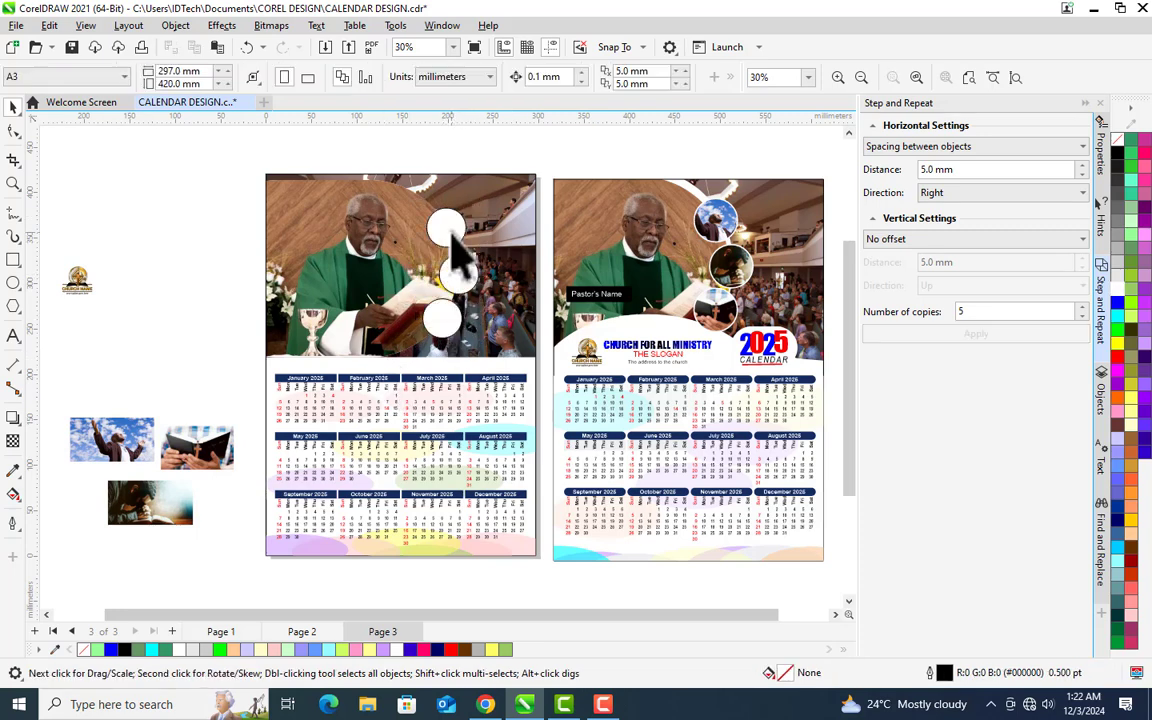
PowerClip the raised-arms sky photo into the upper circle, the open-book photo into the lower circle and the dark praying photo into the middle one.
left_click(447, 231)
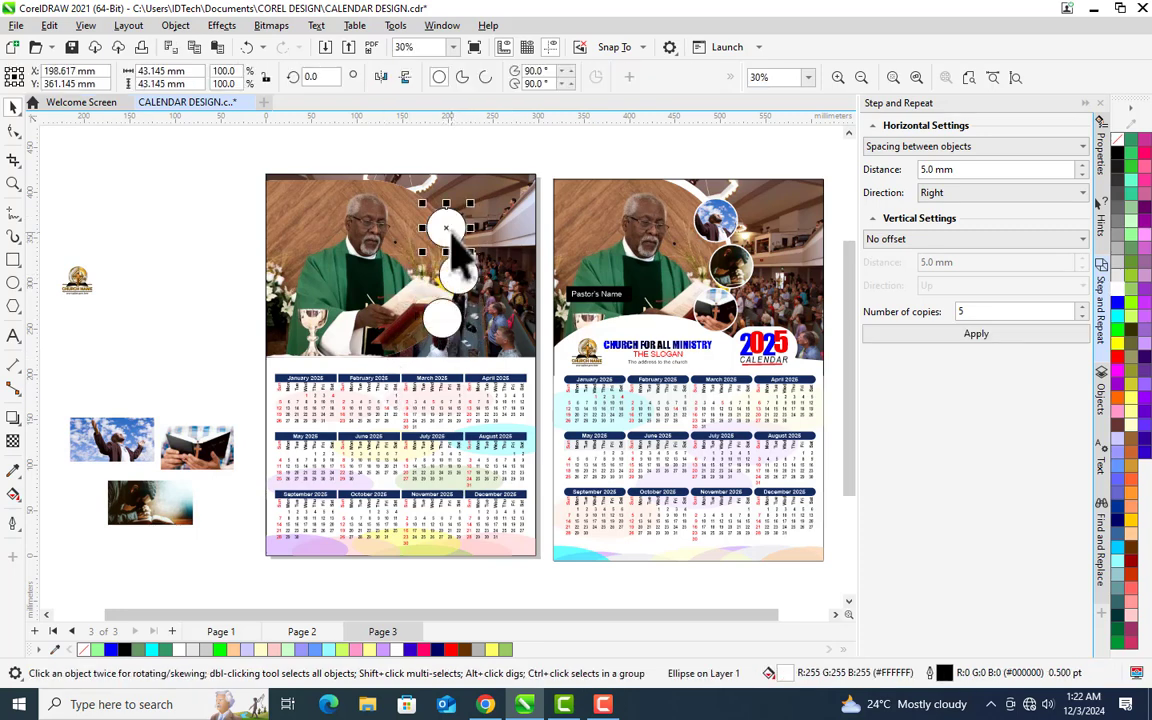
left_click(100, 430)
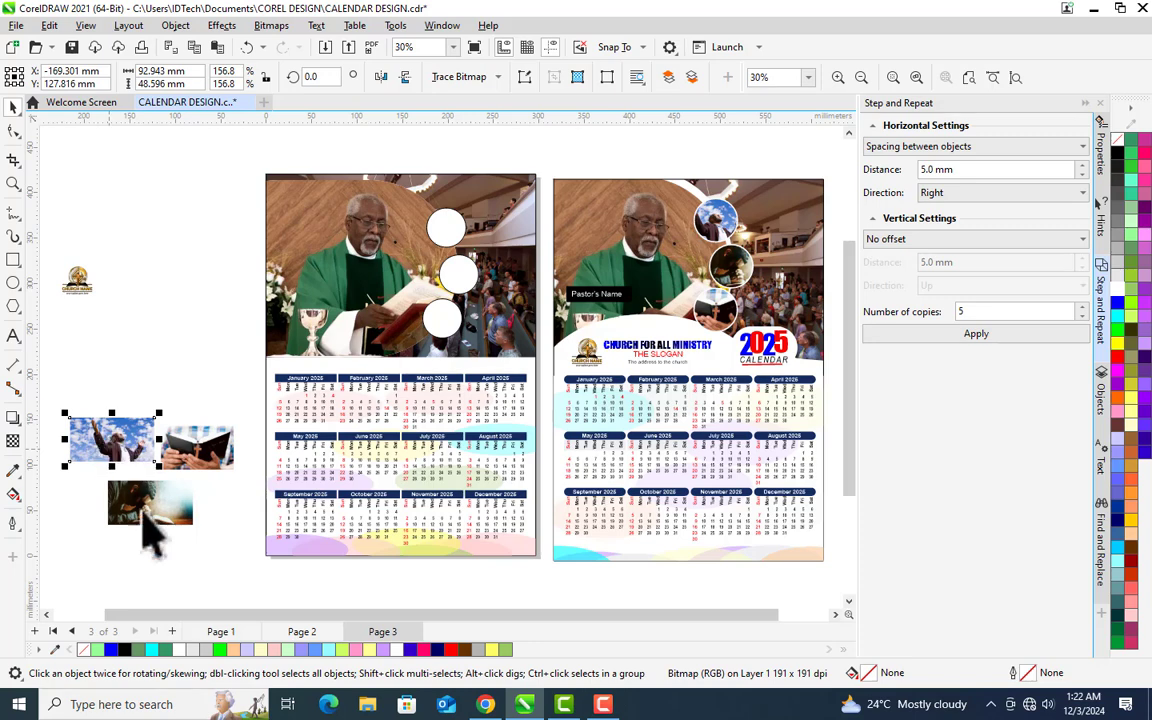
left_click_drag(120, 437, 465, 227)
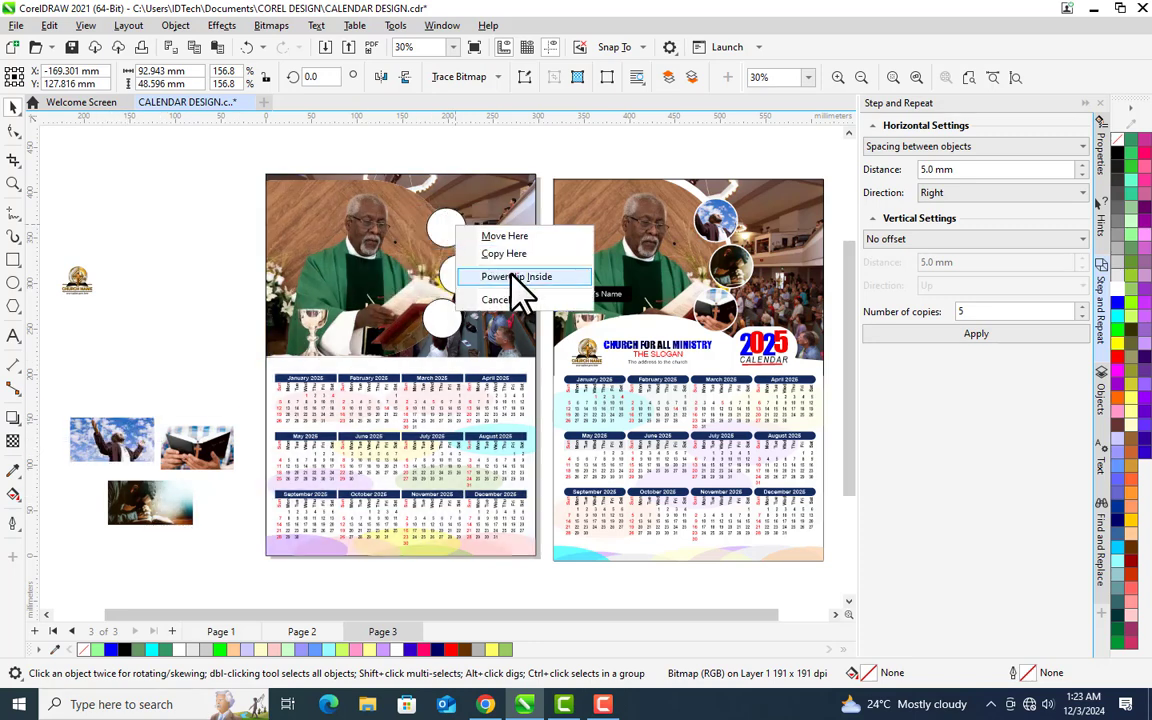
left_click(515, 275)
left_click_drag(184, 460, 435, 312)
left_click(155, 505)
left_click_drag(155, 505, 463, 279)
left_click(527, 330)
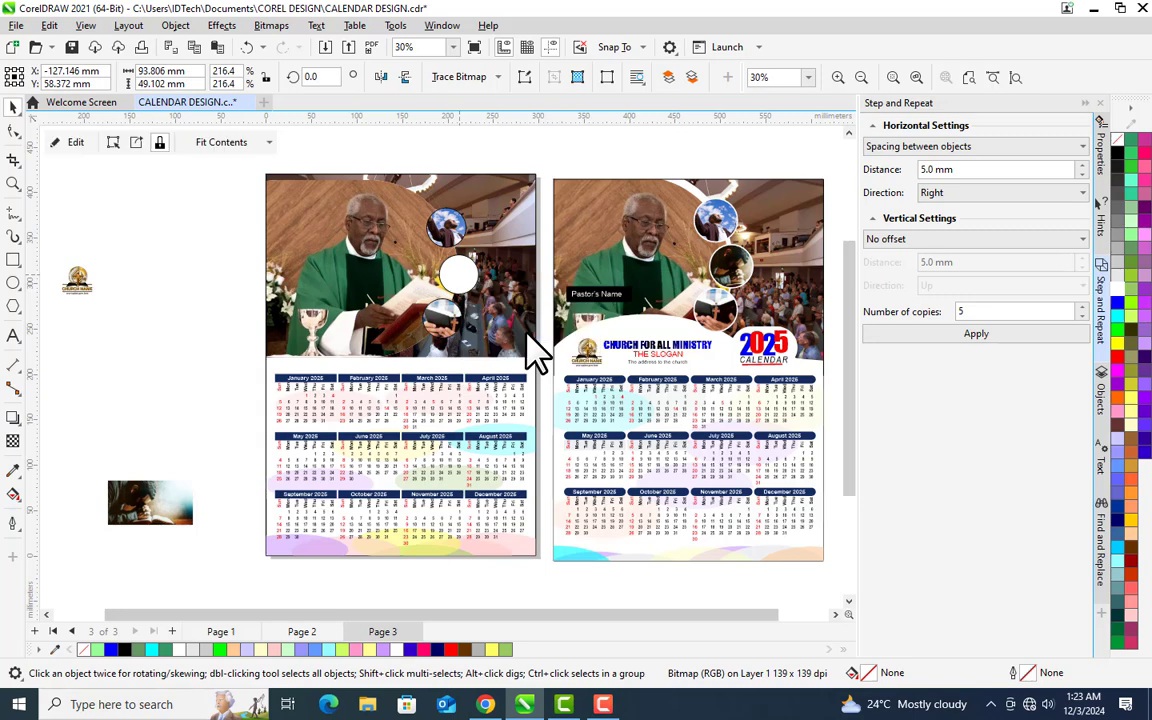
key("Escape")
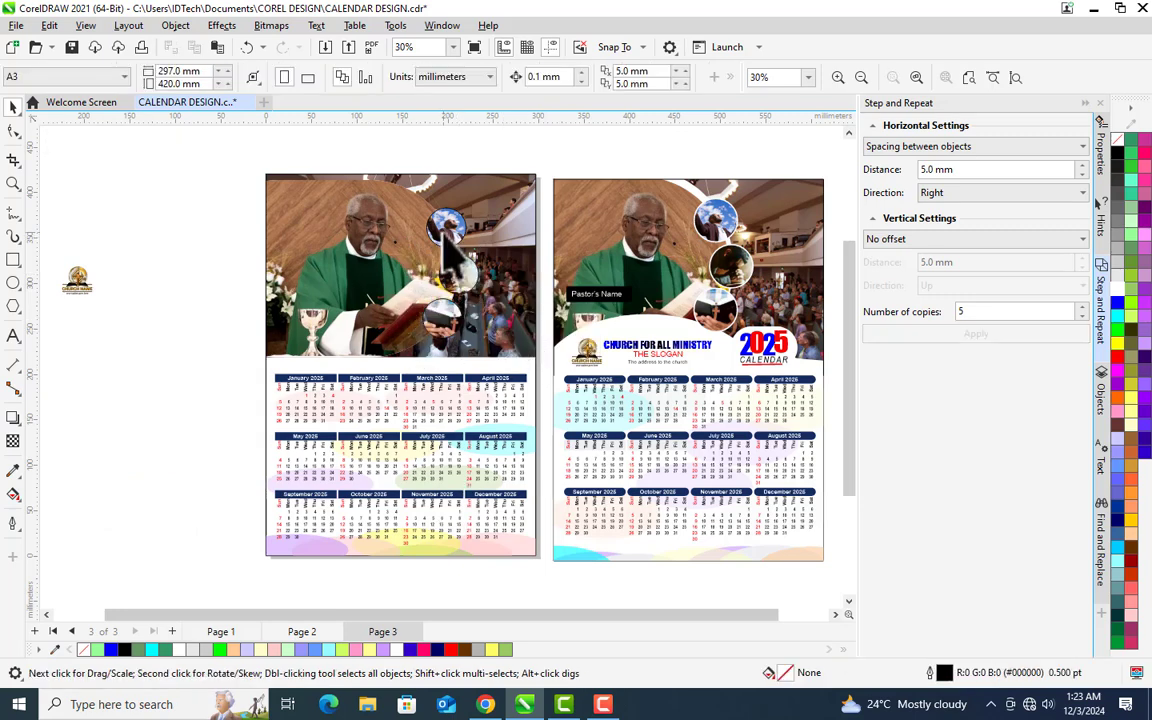
Give the upper photo circle a white outline 4 pt wide.
left_click(445, 238)
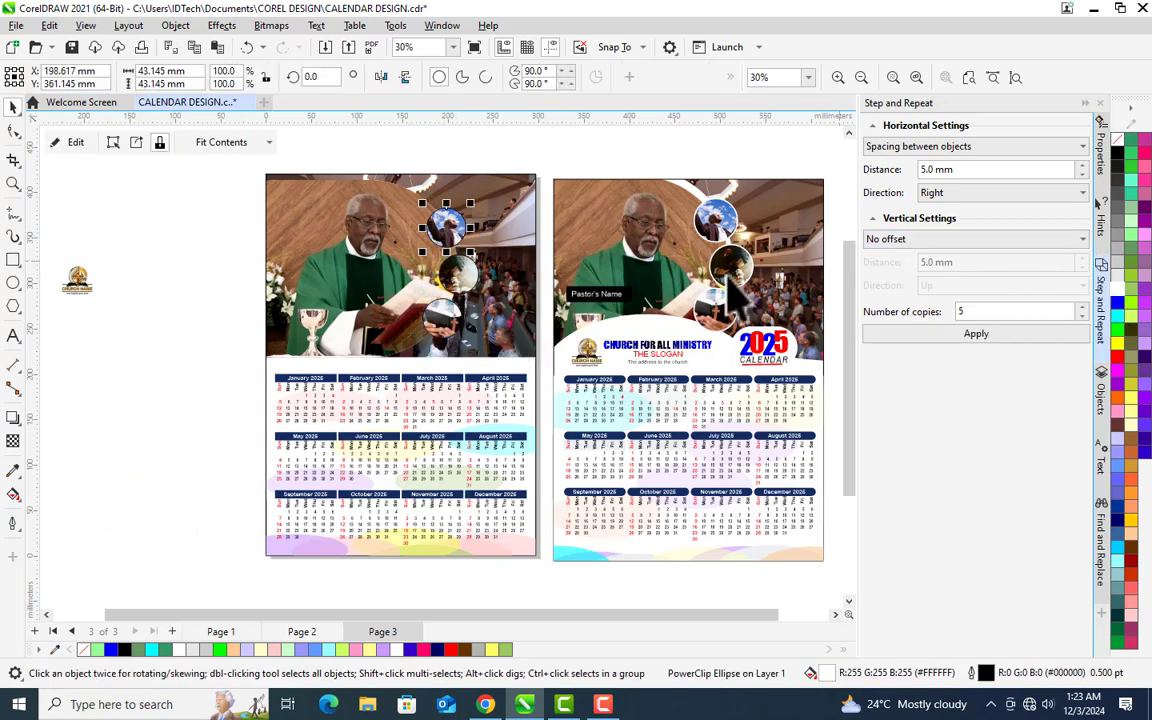
right_click(1117, 288)
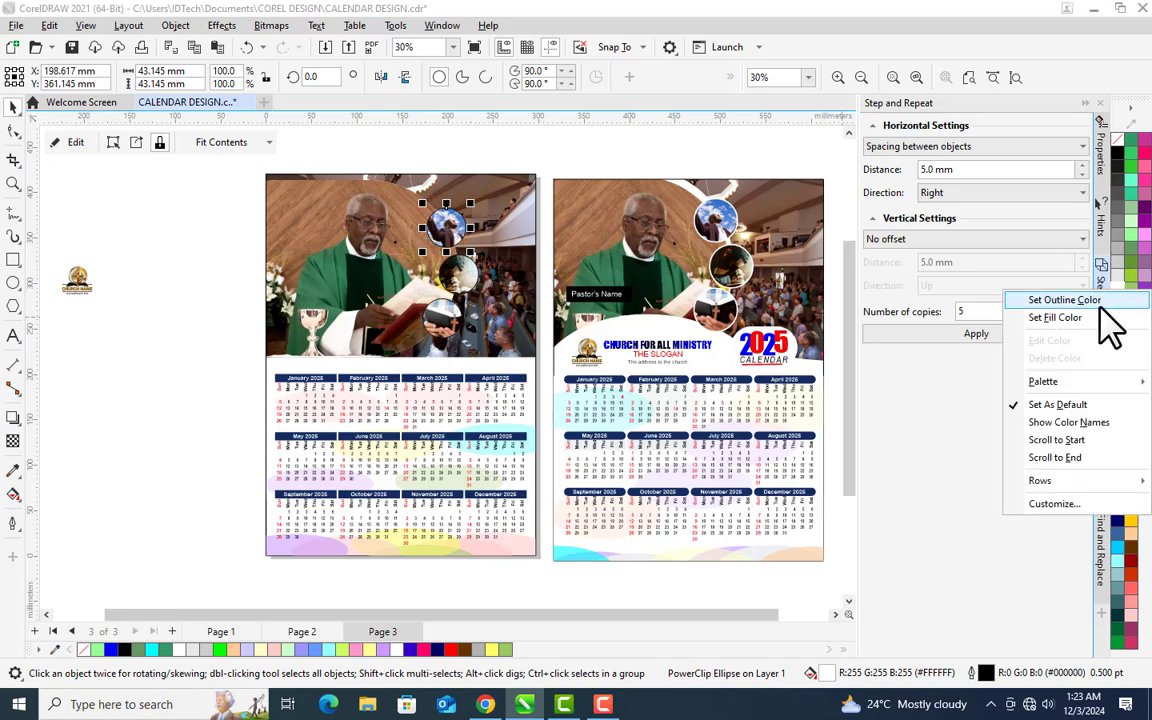
left_click(1095, 306)
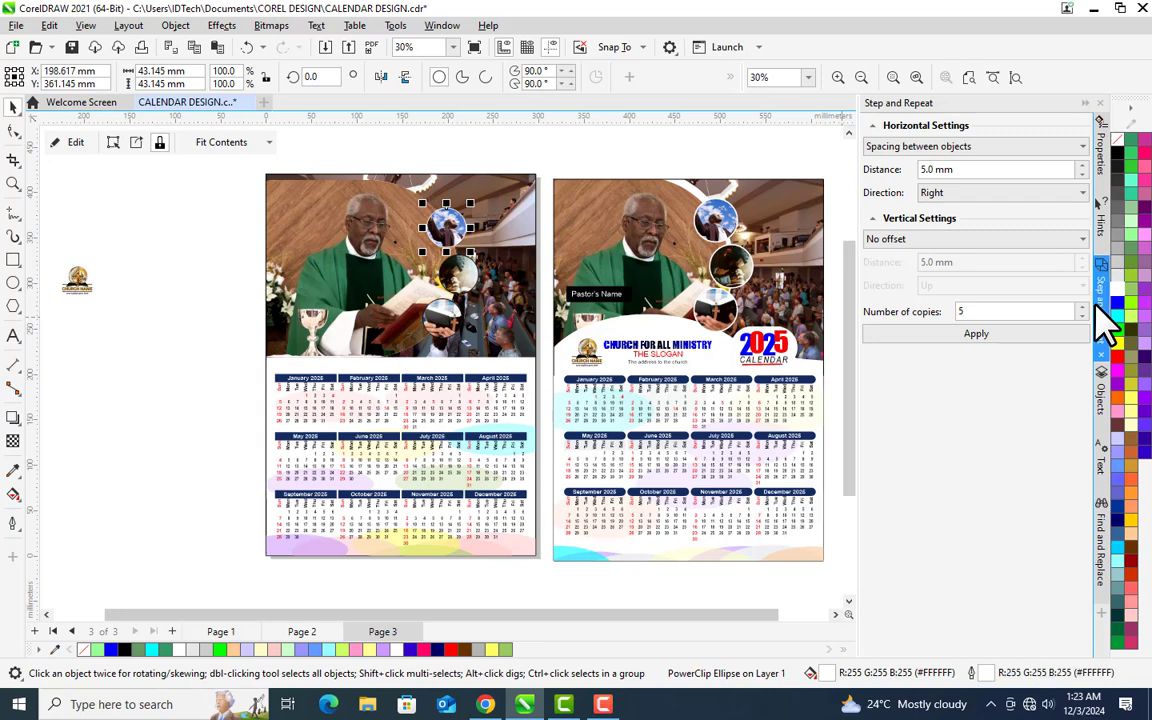
left_click(16, 526)
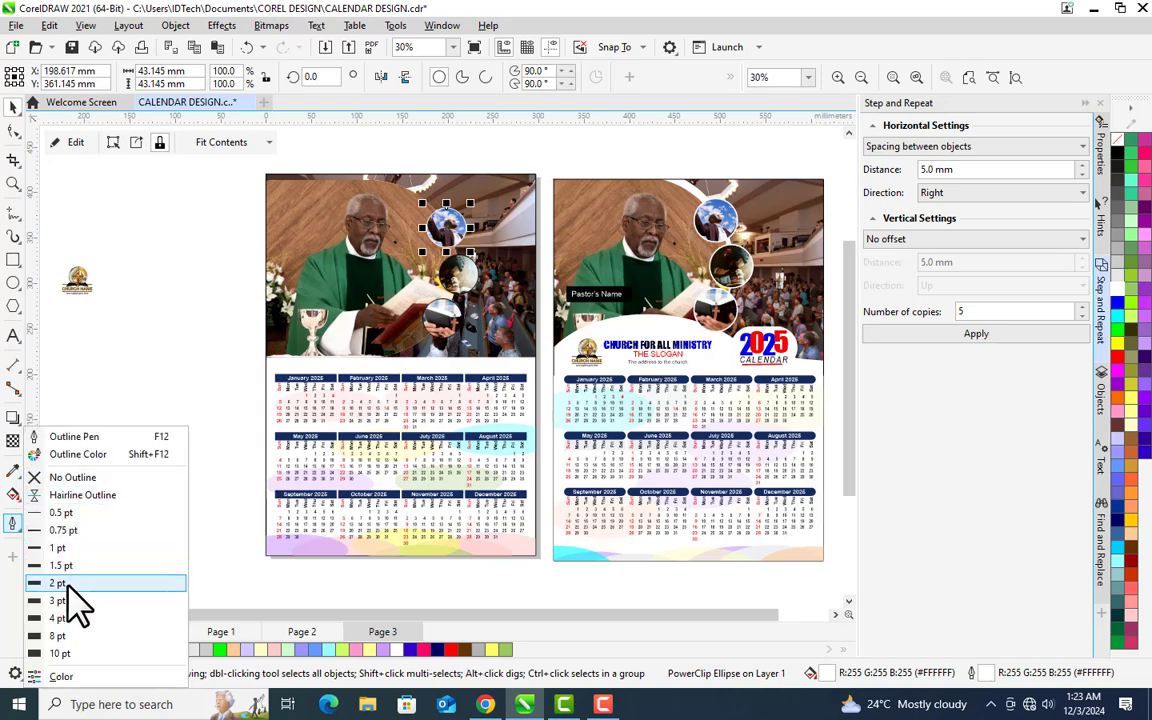
left_click(68, 601)
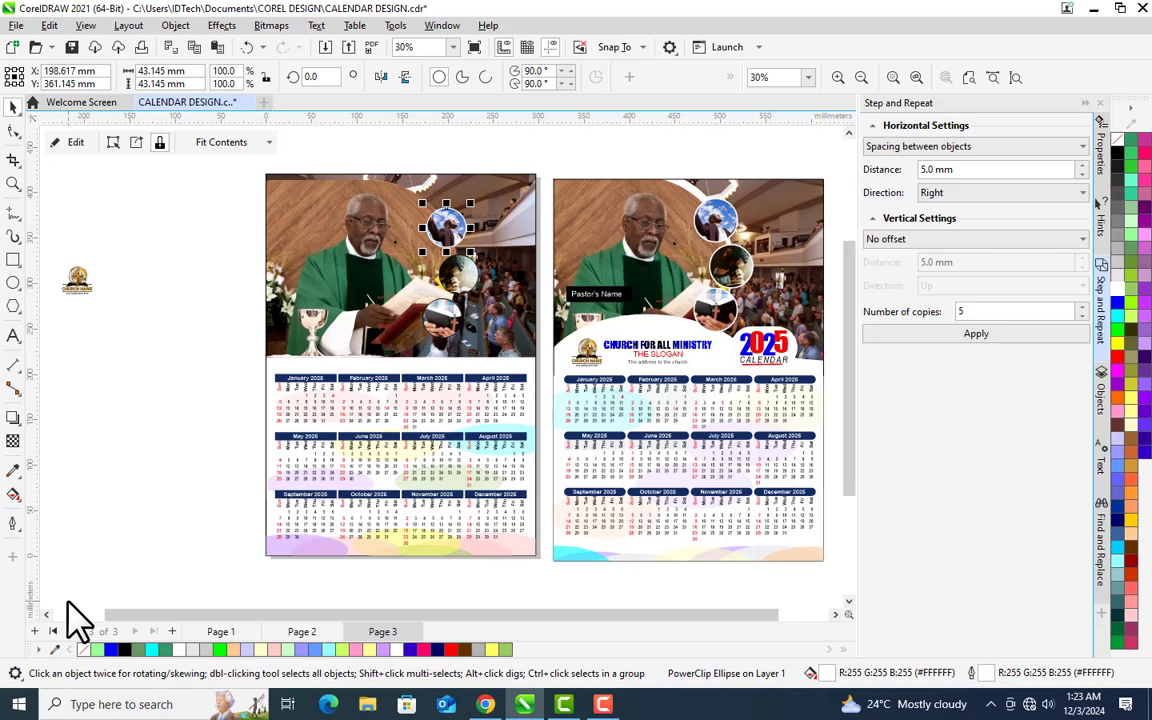
left_click(14, 523)
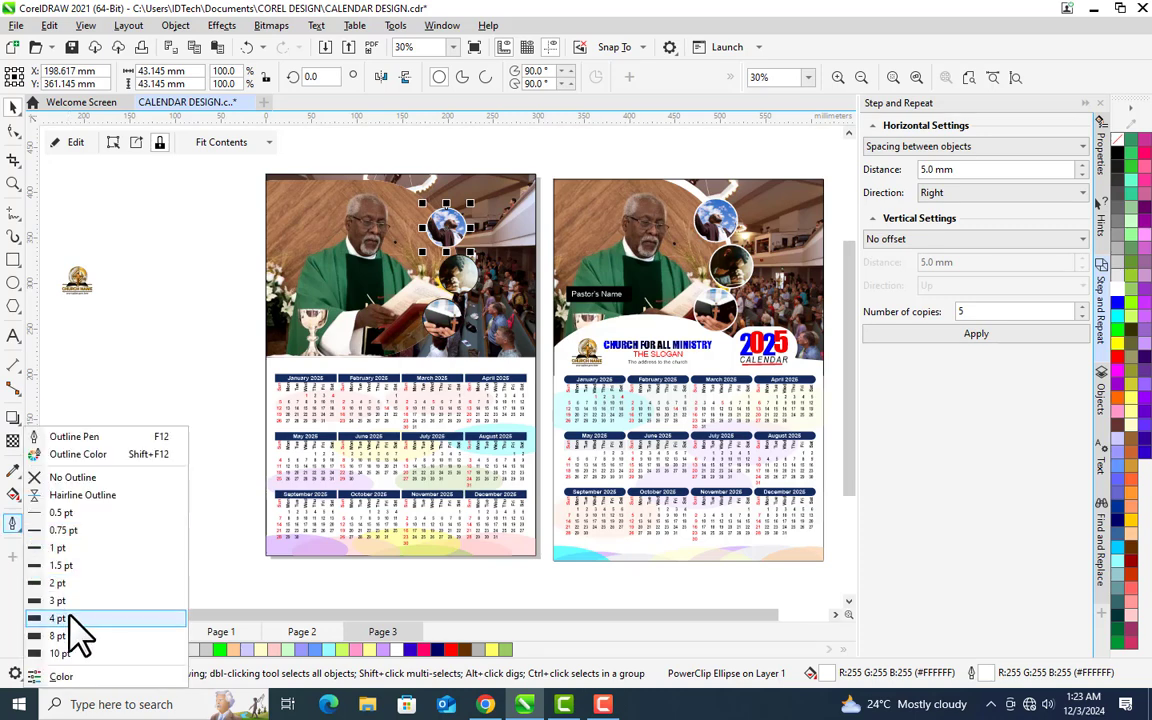
left_click(70, 618)
Give the middle and lower photo circles a white outline 4 pt wide.
left_click(464, 279)
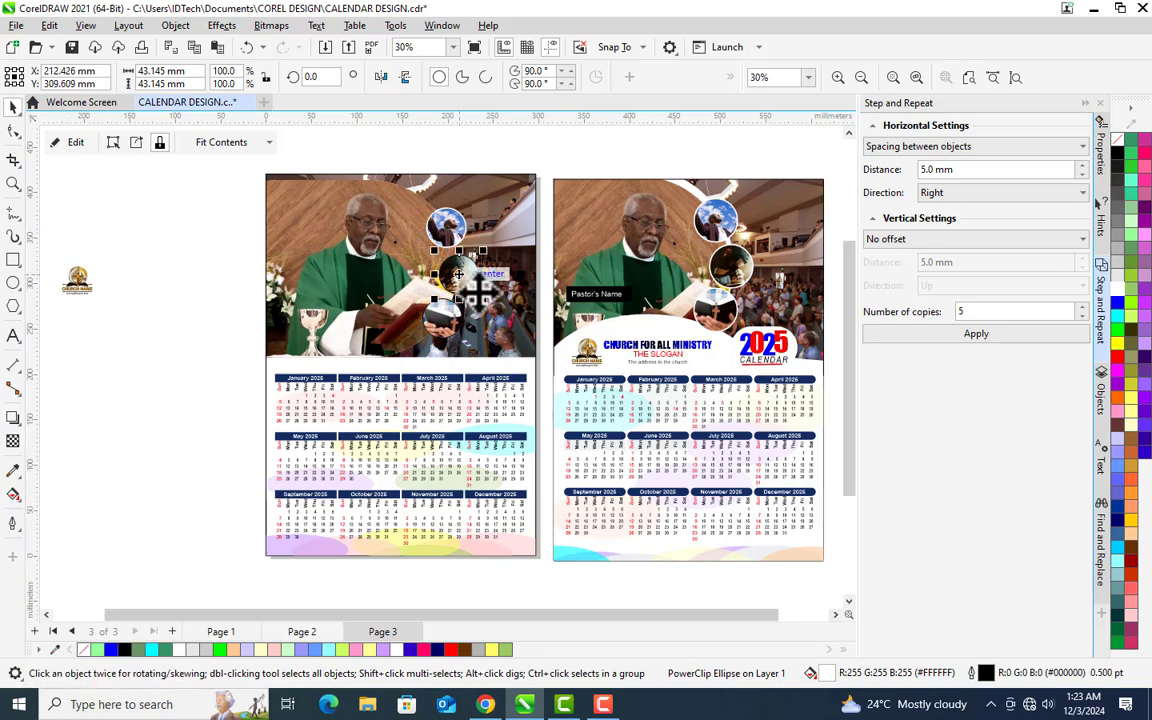
right_click(1122, 290)
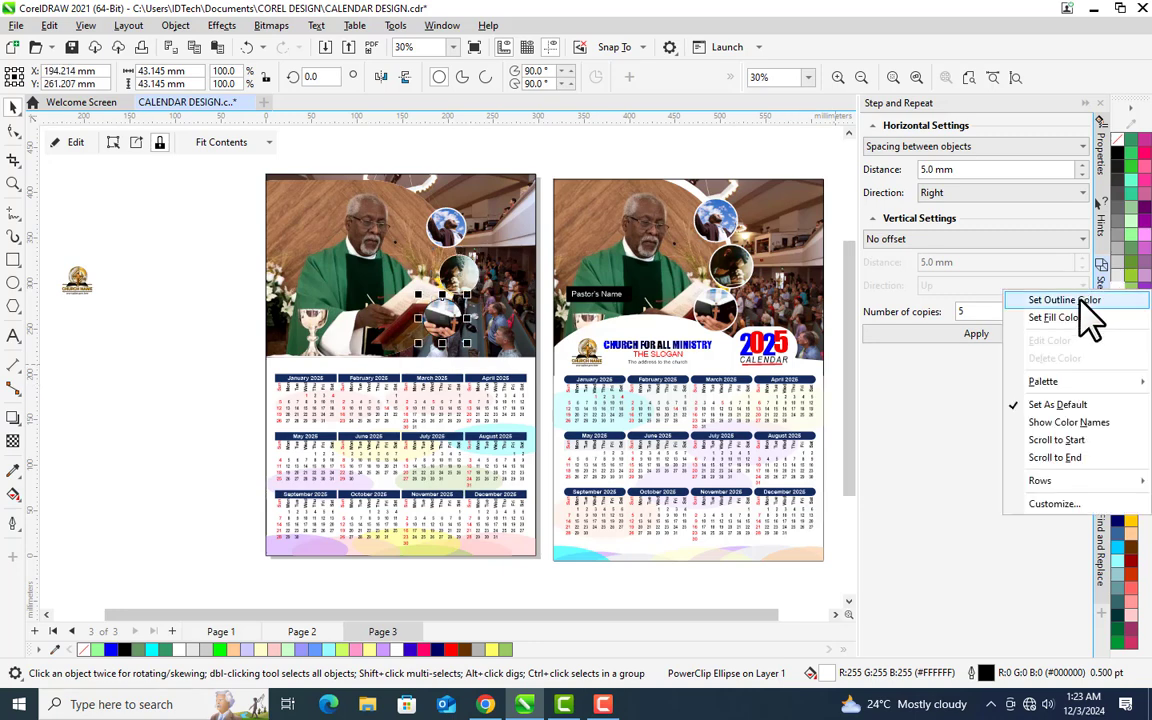
left_click(1079, 299)
left_click(16, 529)
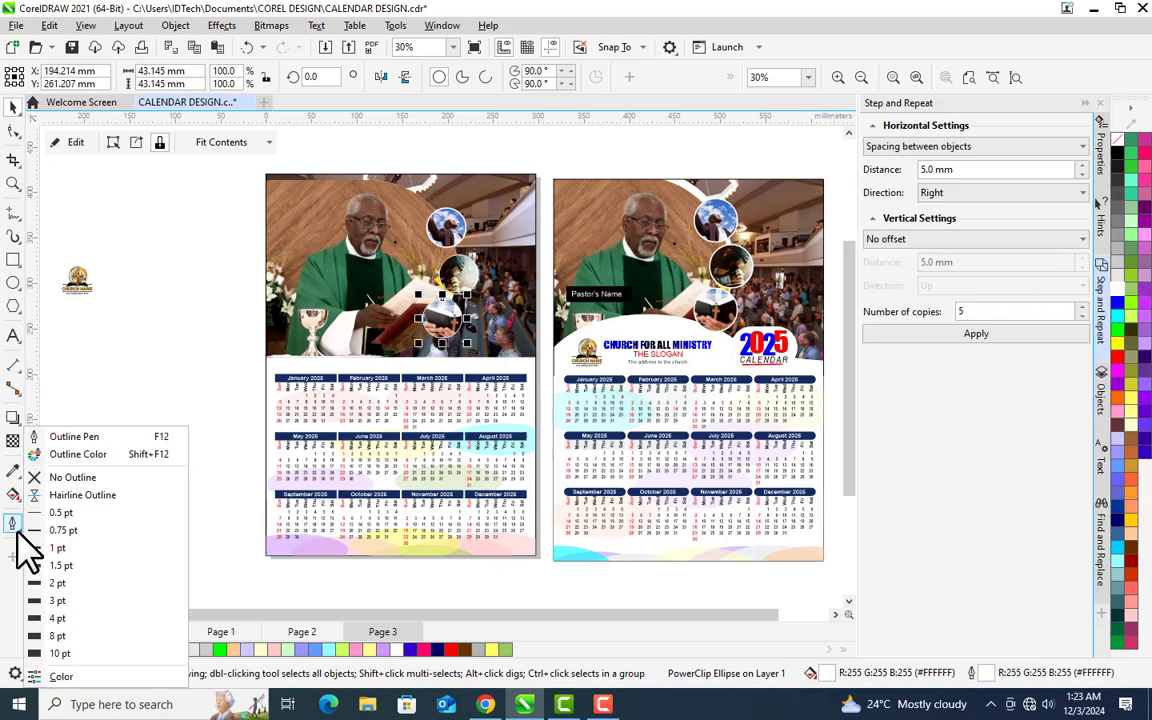
left_click(62, 618)
Move the three photo circles together slightly up and toward the pastor, and save the document.
left_click(454, 267)
left_click_drag(366, 158, 546, 401)
left_click_drag(467, 290, 465, 284)
left_click(145, 315)
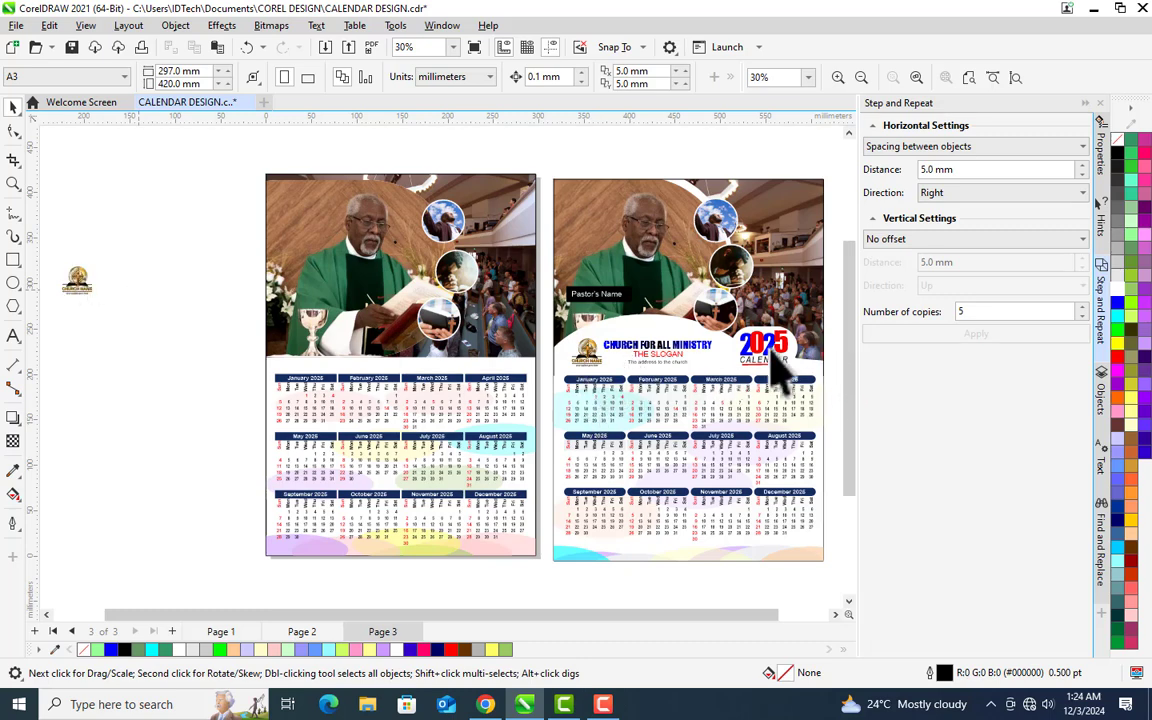
key("ctrl+s")
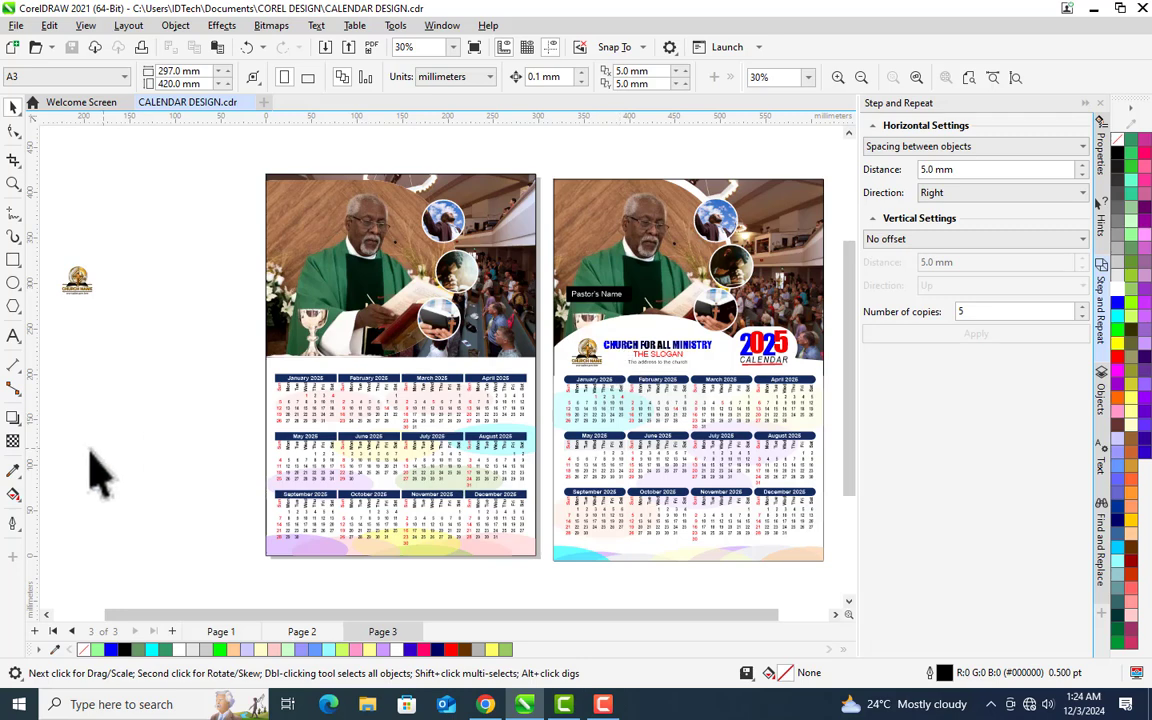
Draw a rectangle about 321 × 87 mm beside the calendar and an ellipse about 250 × 97 mm overlapping its upper edge.
left_click(11, 263)
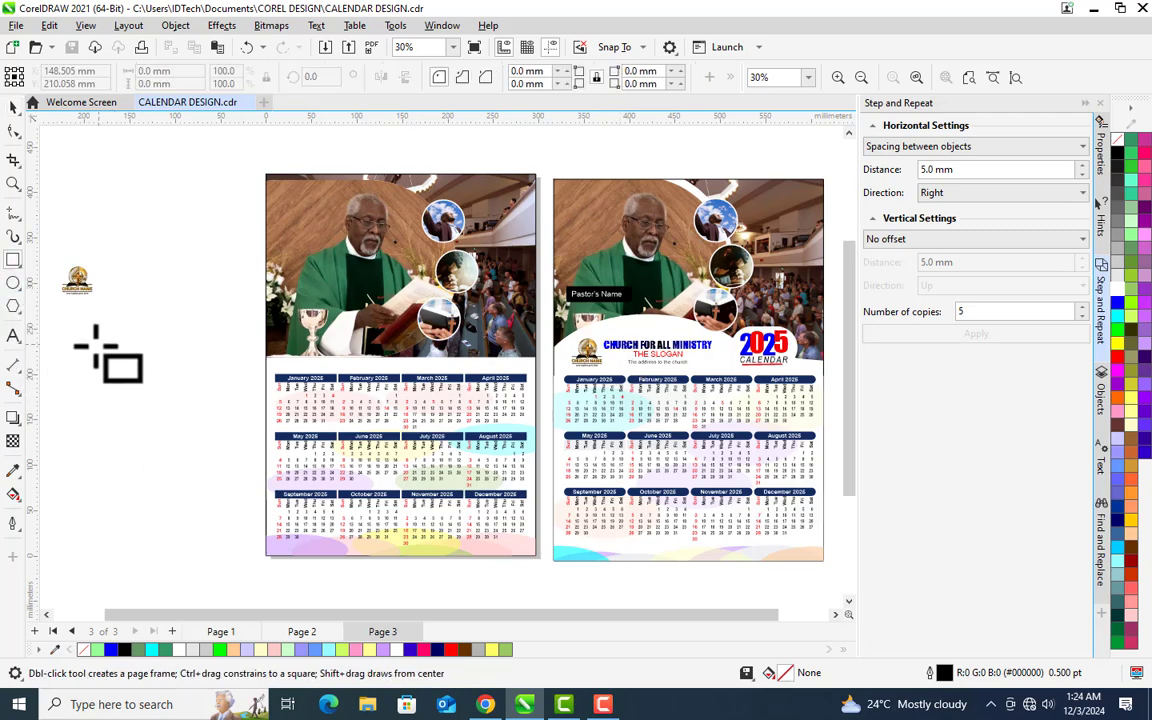
left_click_drag(71, 346, 139, 393)
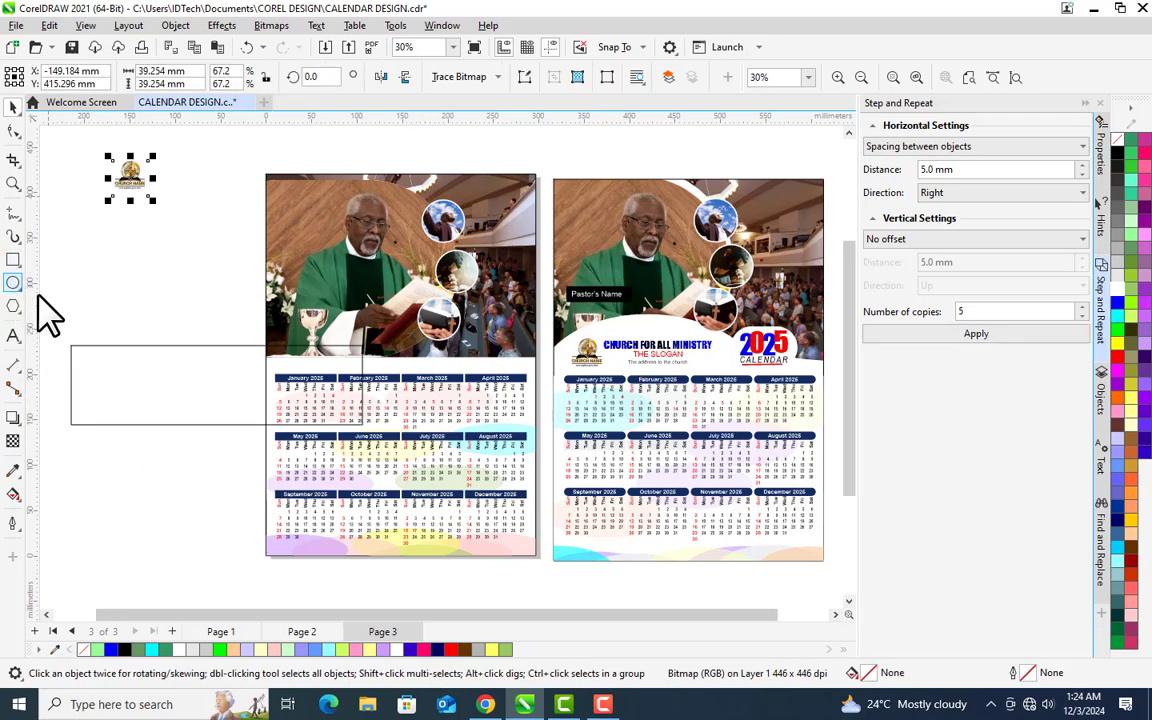
left_click(13, 283)
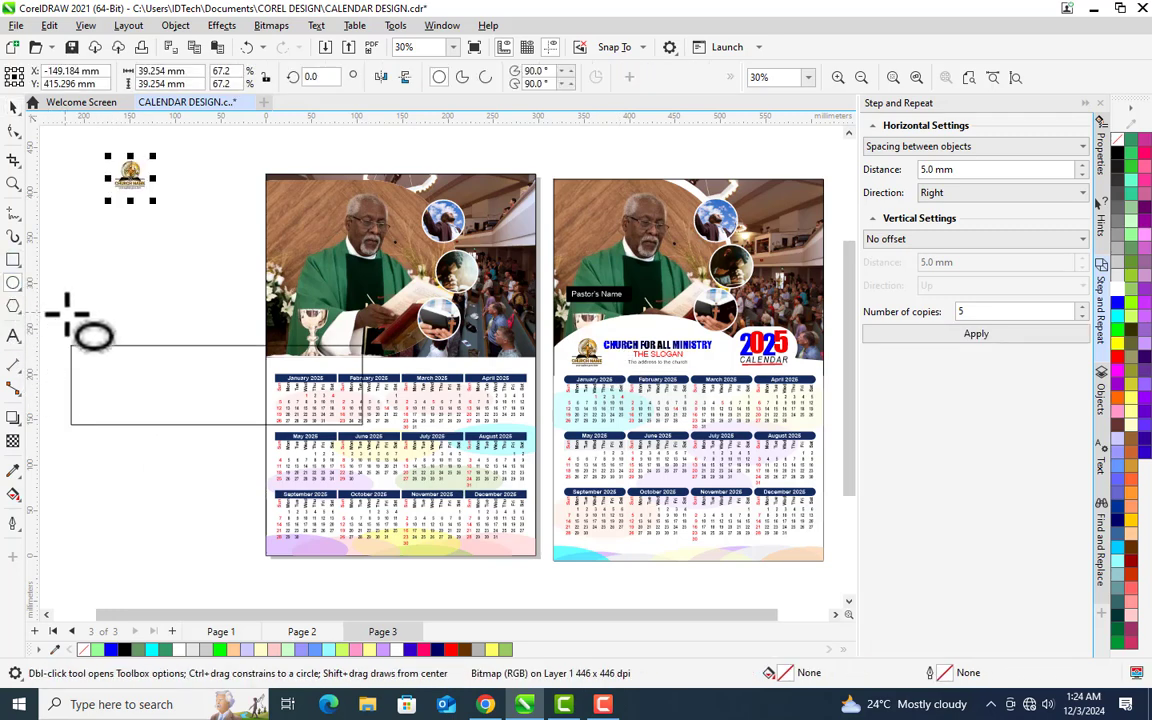
left_click_drag(64, 316, 290, 380)
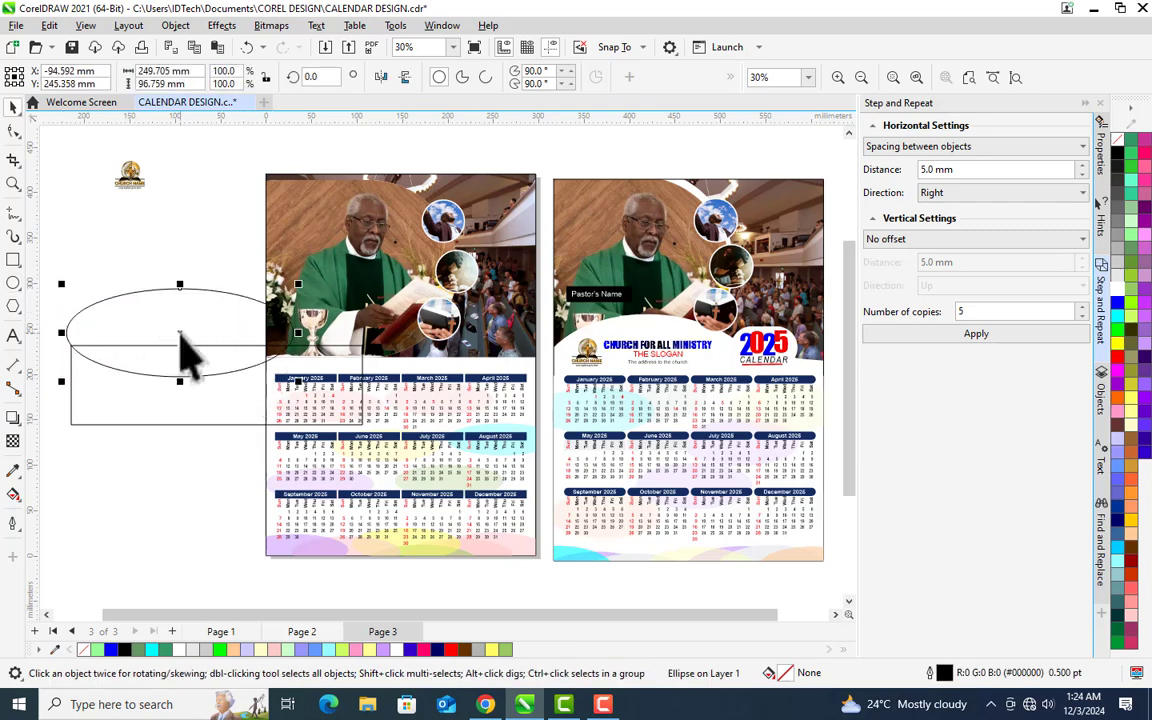
Fill the rectangle and the overlapping ellipse with white.
left_click(190, 425)
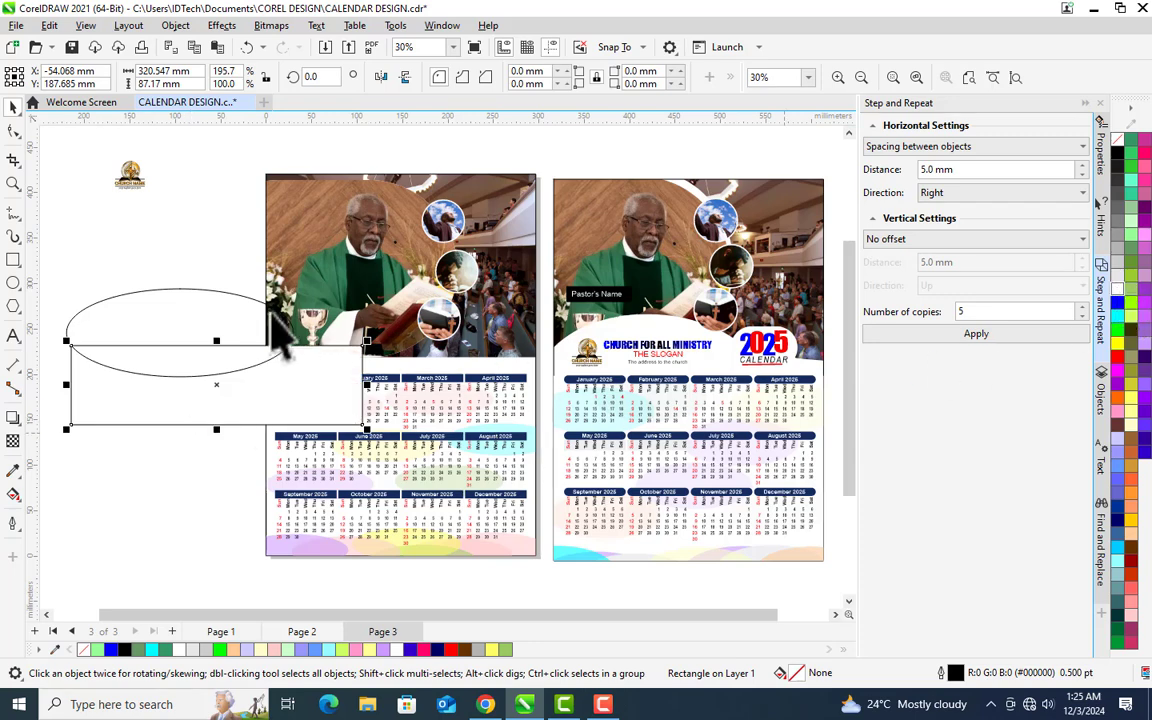
left_click(270, 332)
left_click(200, 305)
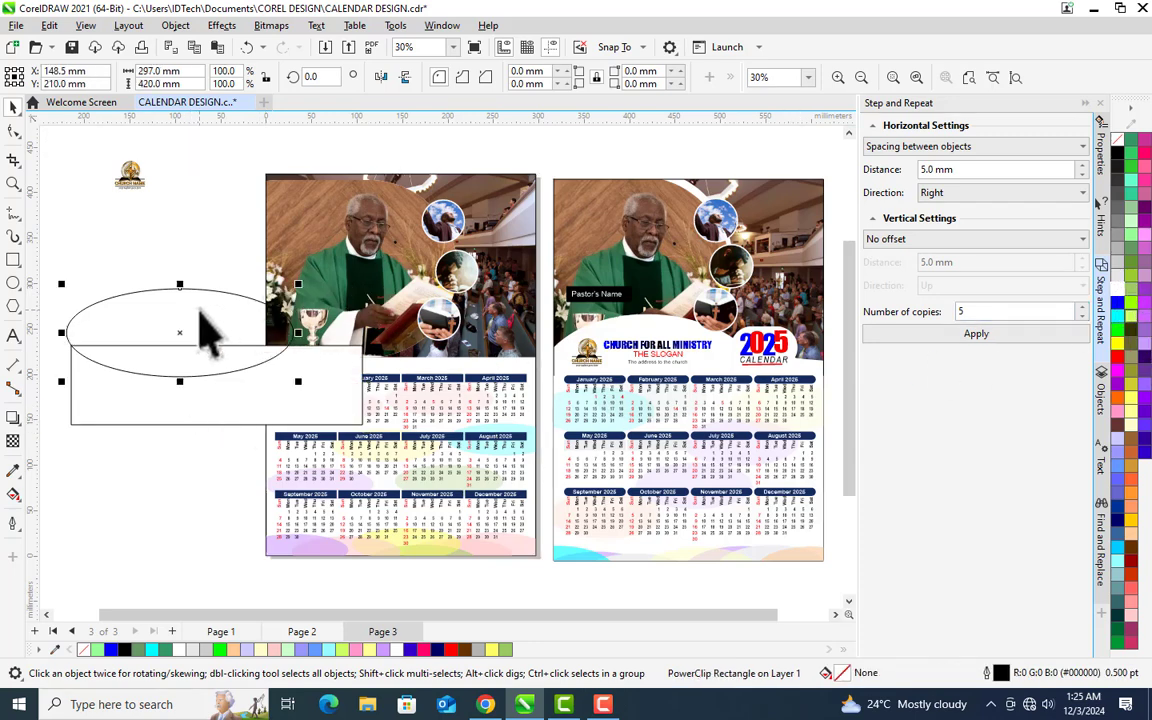
left_click(1119, 296)
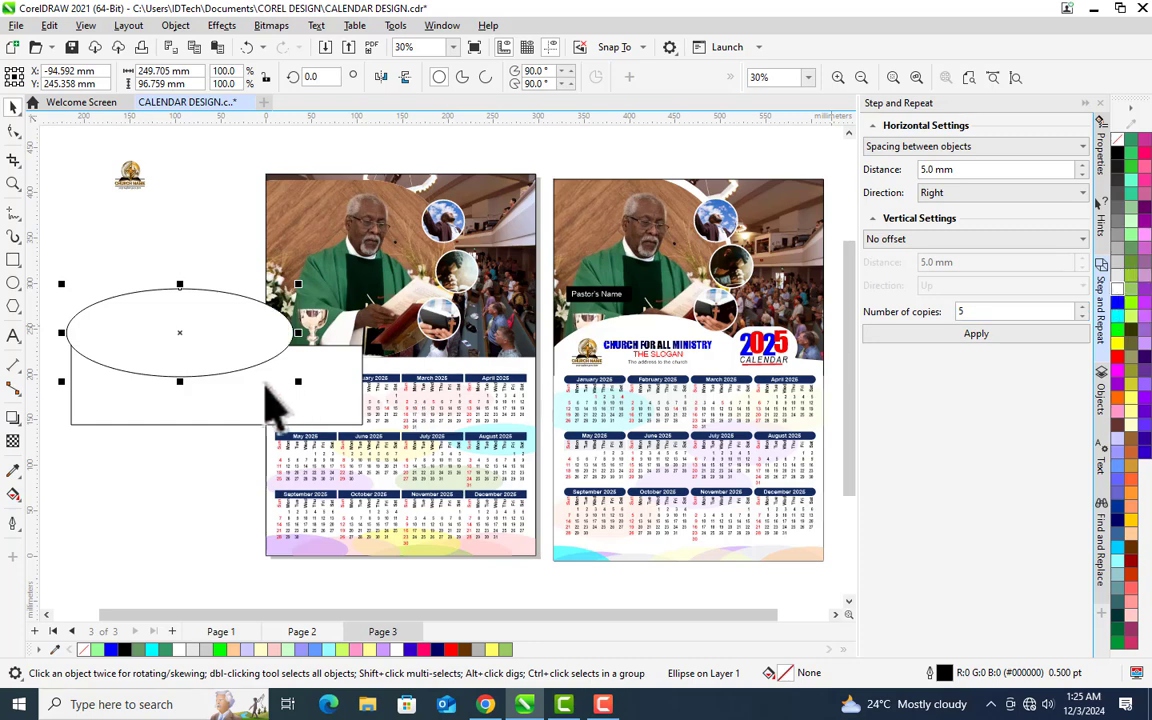
left_click(206, 400)
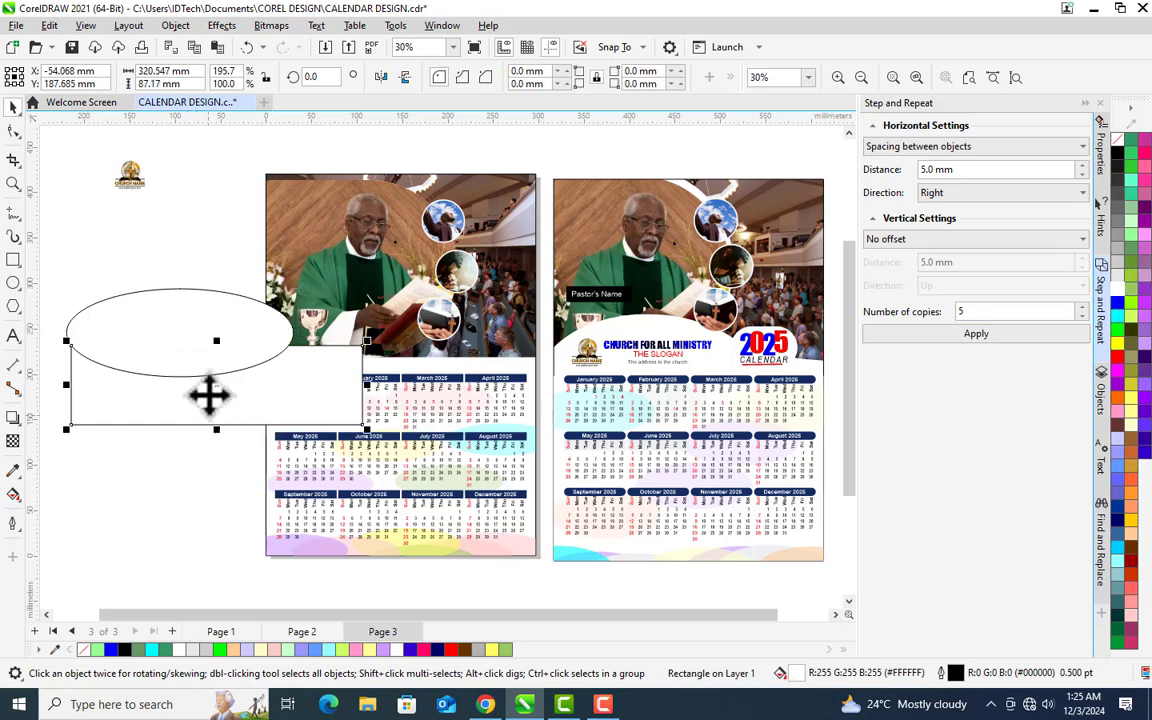
Select the white ellipse and rectangle together and weld them into one shape.
left_click(175, 345)
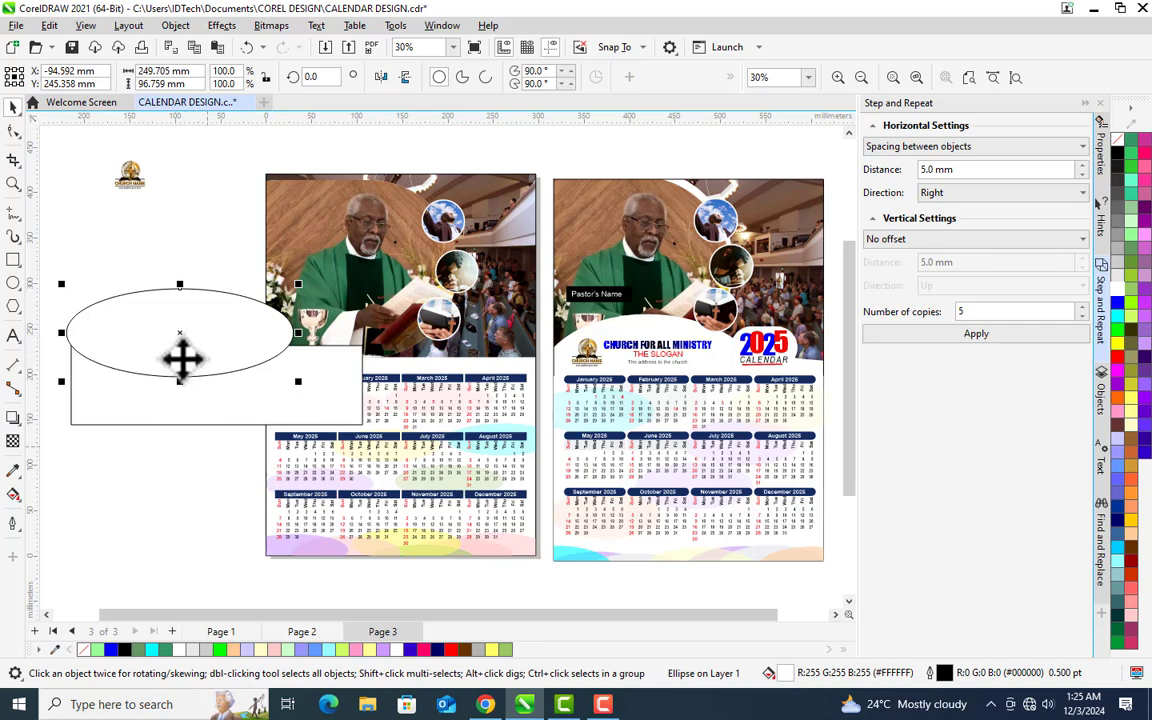
left_click(210, 350)
left_click(212, 354)
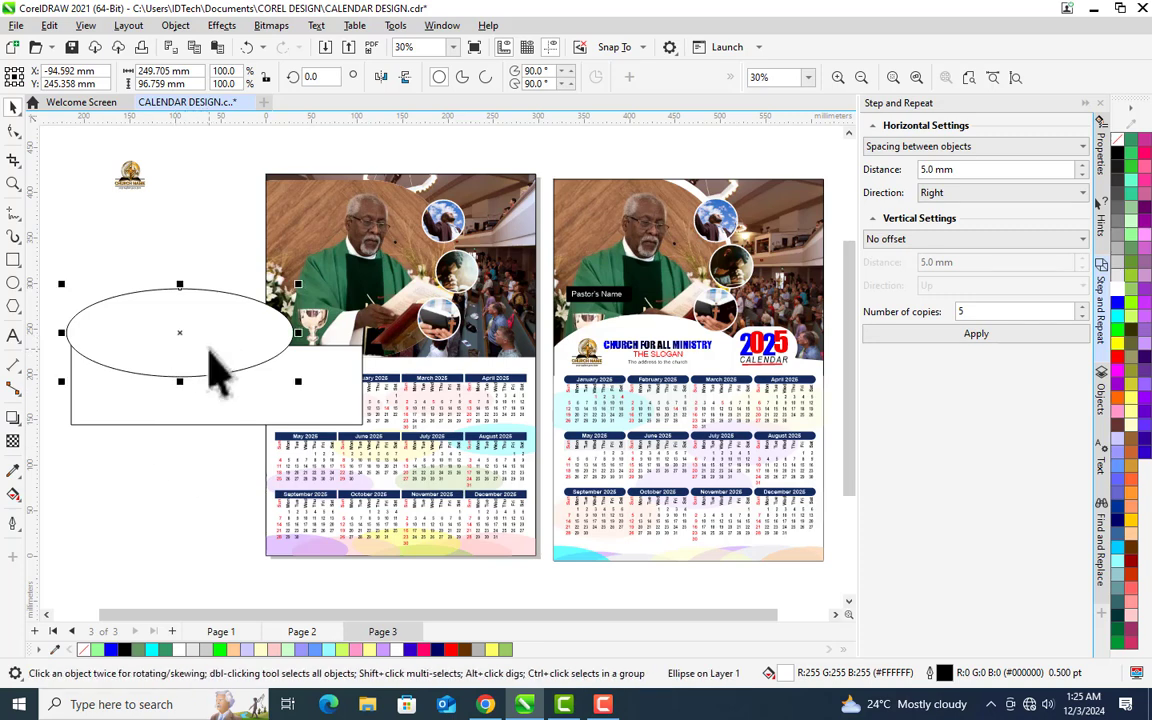
left_click(228, 427, "shift")
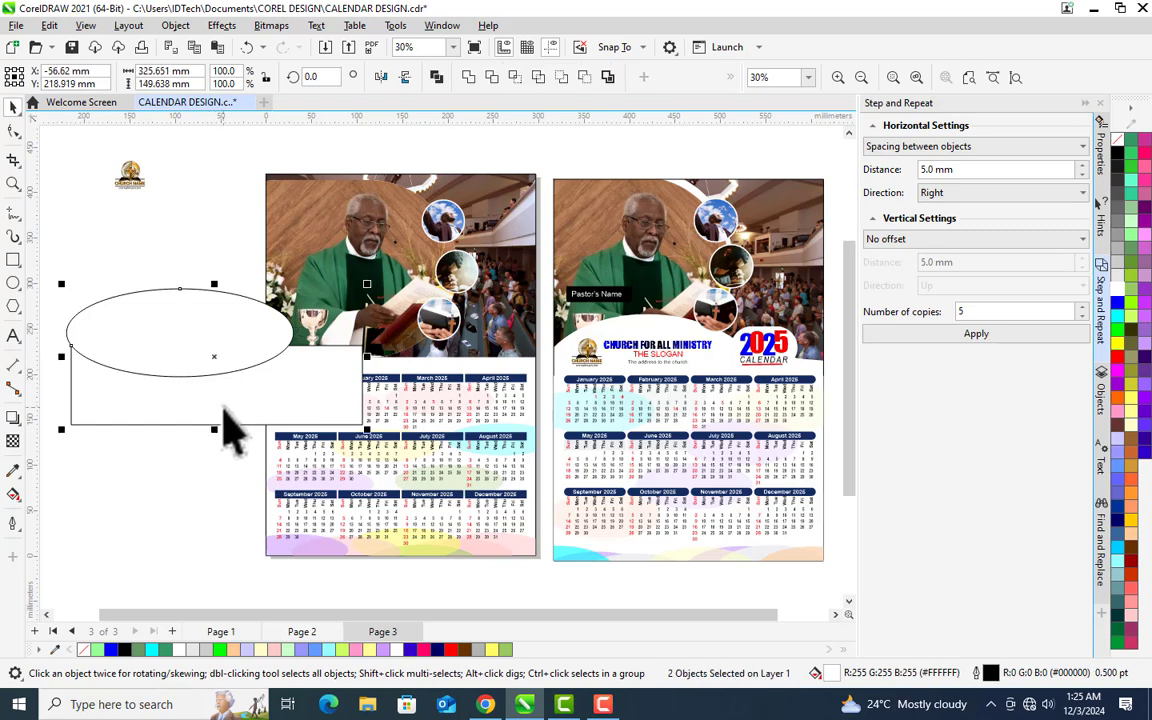
mouse_move(216, 357)
left_mouse_down()
mouse_move(212, 330)
mouse_move(212, 349)
left_mouse_up()
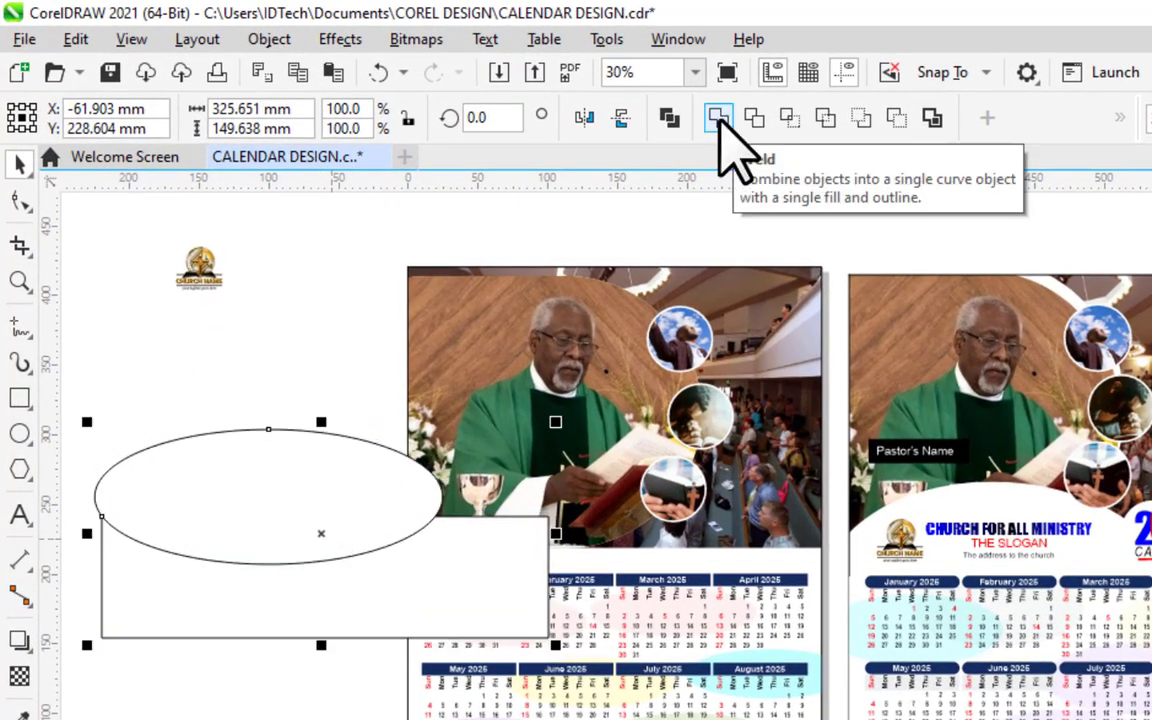
left_click(720, 118)
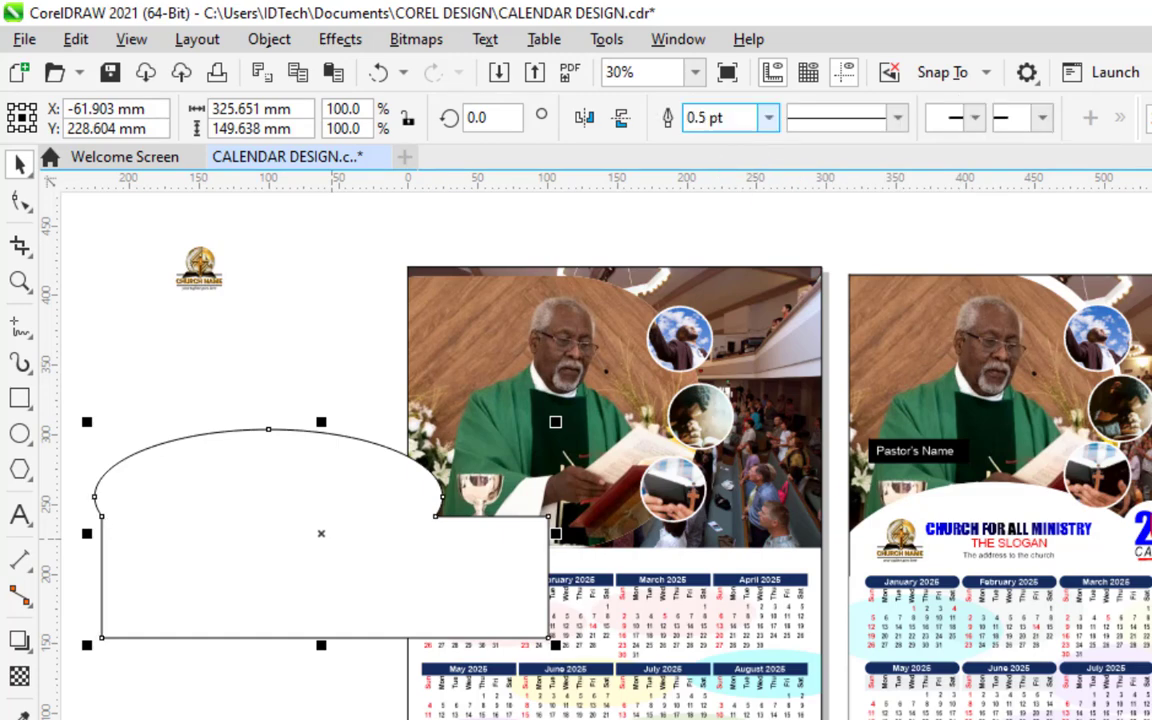
Move the welded white shape onto the calendar page and place it inside the page's PowerClip frame.
left_click_drag(308, 535, 282, 542)
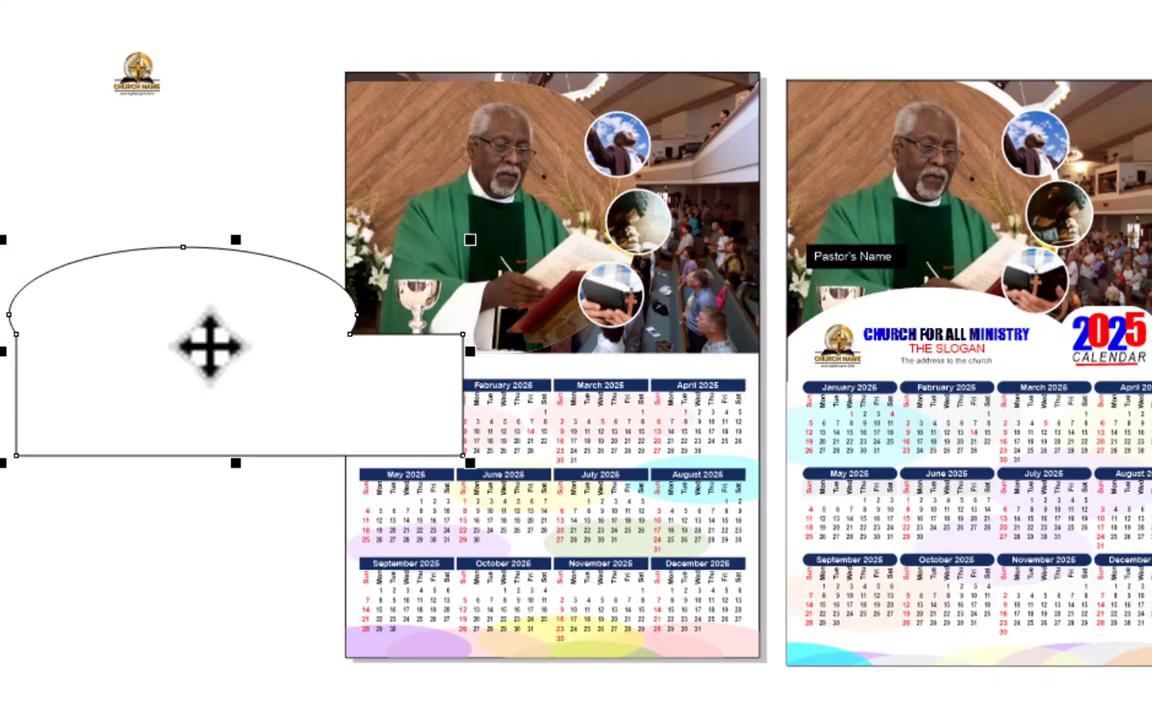
left_click_drag(210, 348, 555, 343)
left_click(690, 509)
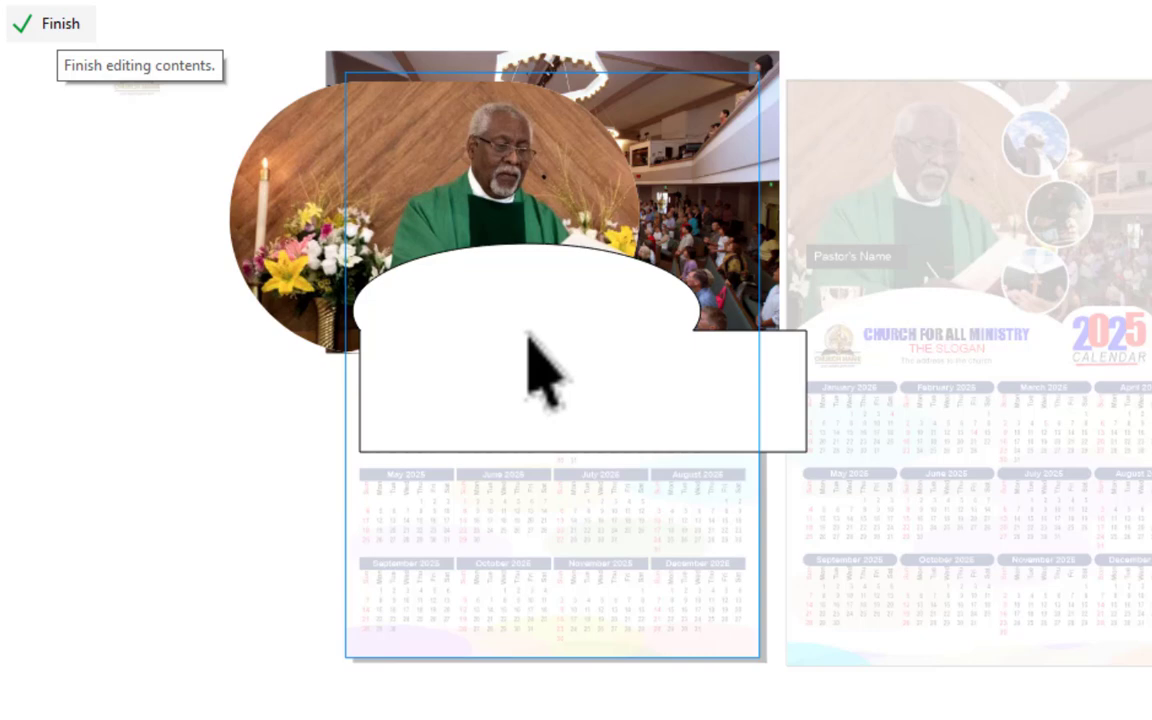
Remove the welded shape's outline and lower it over the bottom edge of the pastor and congregation photos.
left_click(528, 331)
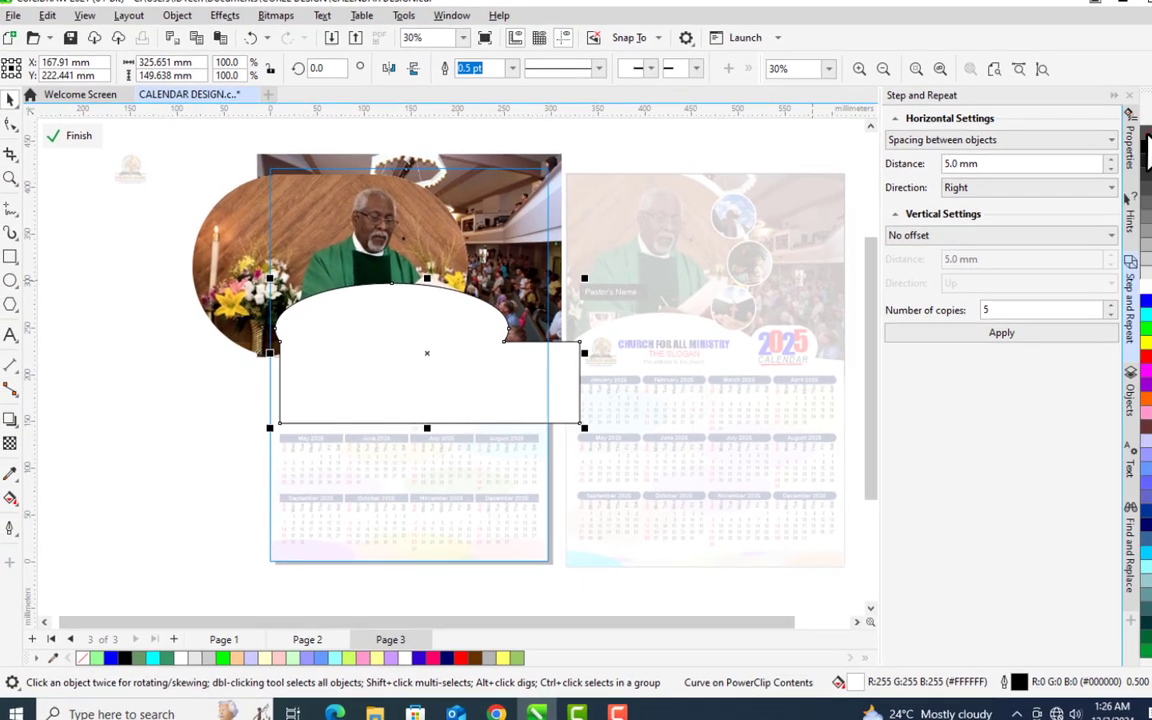
left_click(1101, 121)
left_click(1100, 152)
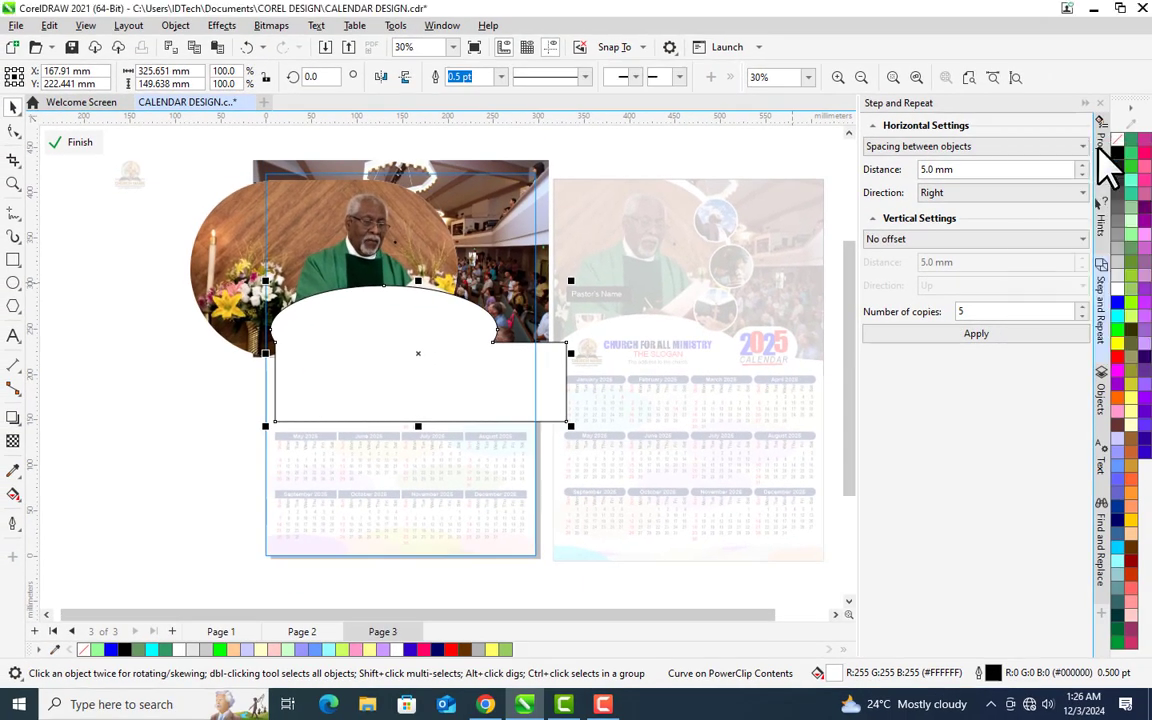
mouse_move(396, 380)
left_mouse_down()
mouse_move(390, 405)
mouse_move(378, 382)
left_mouse_up()
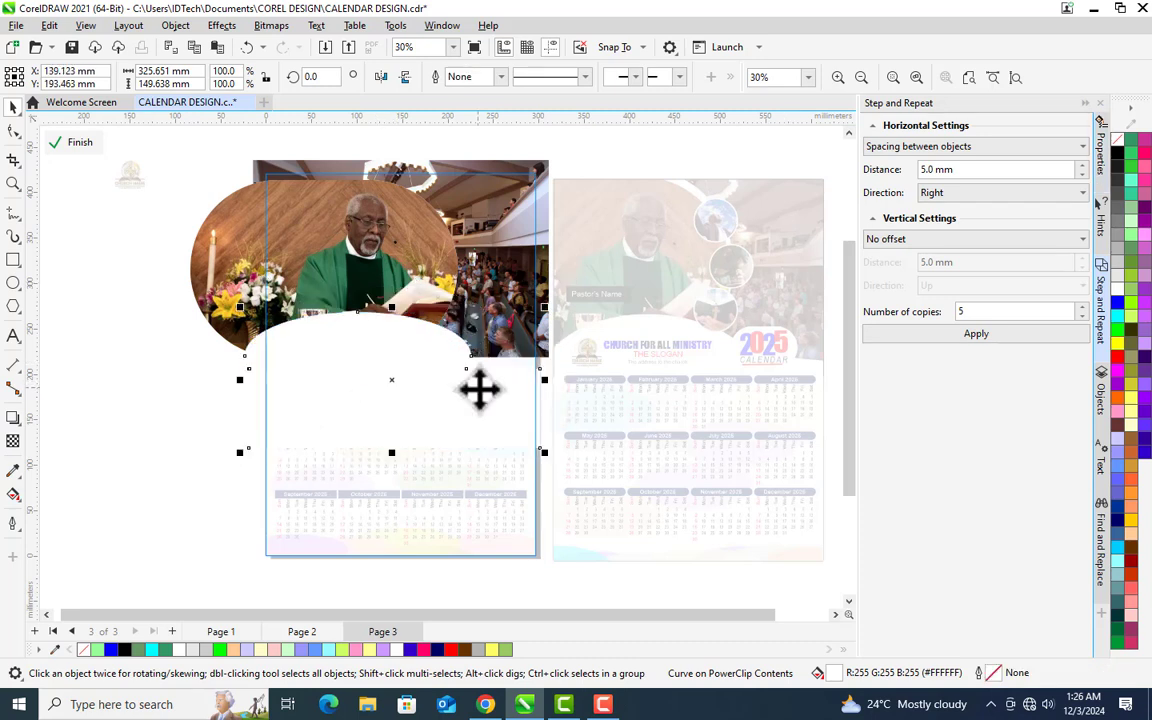
Reshape the white shape's right shoulder upward and outward past the page edge with the Shape tool, and finish editing the PowerClip.
left_click(415, 388)
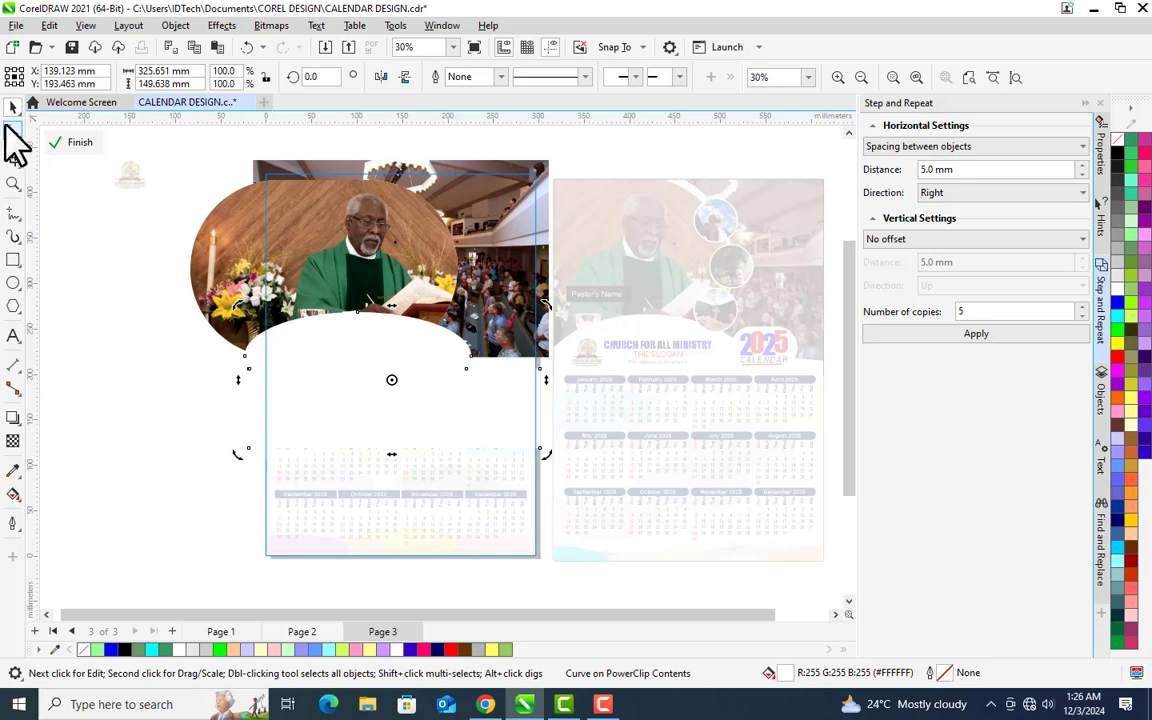
left_click_drag(12, 130, 477, 349)
key("space")
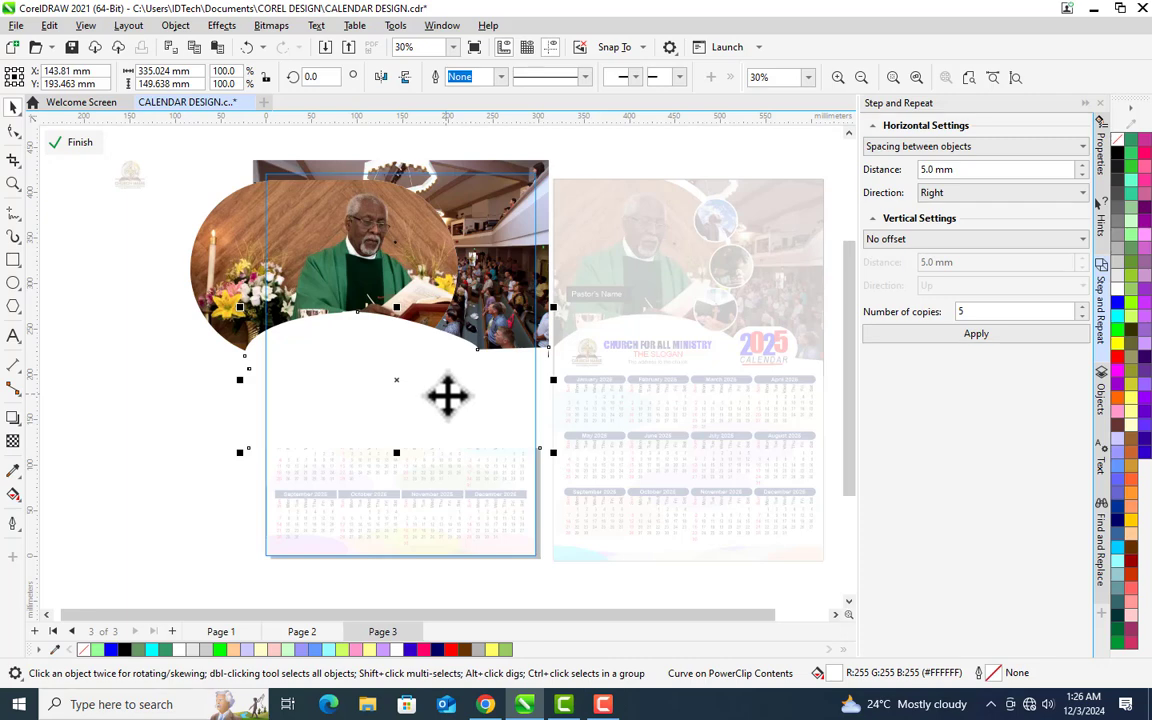
left_click(76, 143)
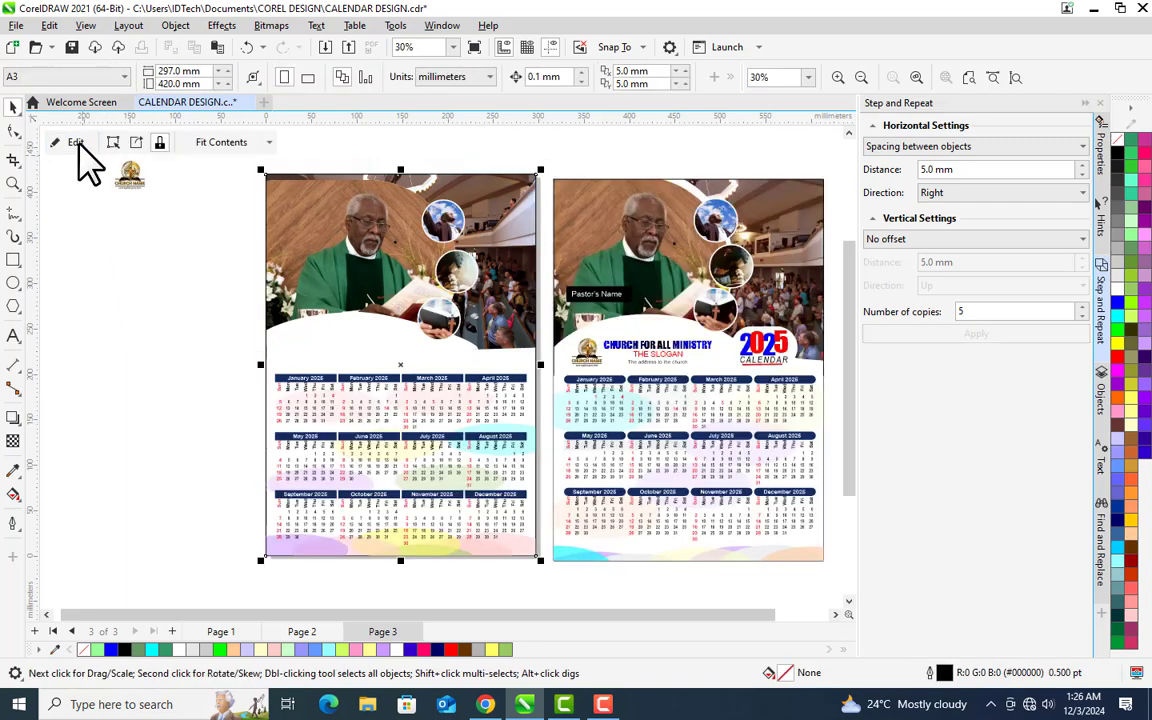
Move the church logo onto the left part of the white curved area and bring it to the front of the page.
left_click(133, 175)
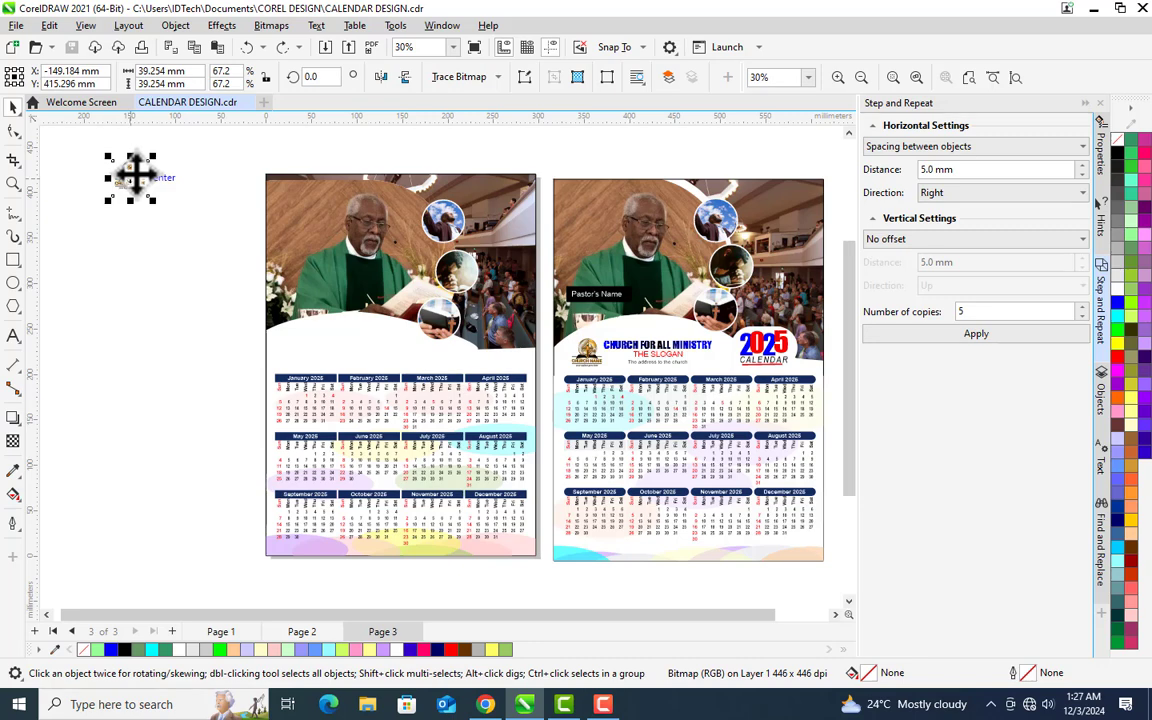
left_click_drag(133, 175, 312, 360)
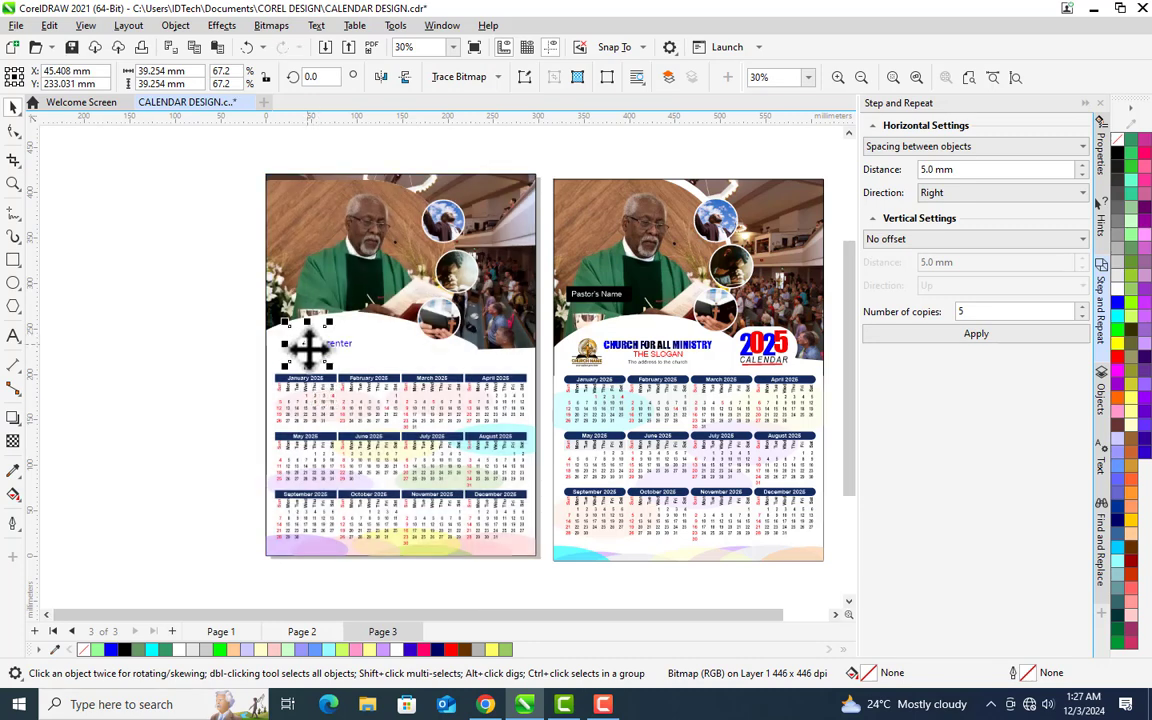
right_click(307, 343)
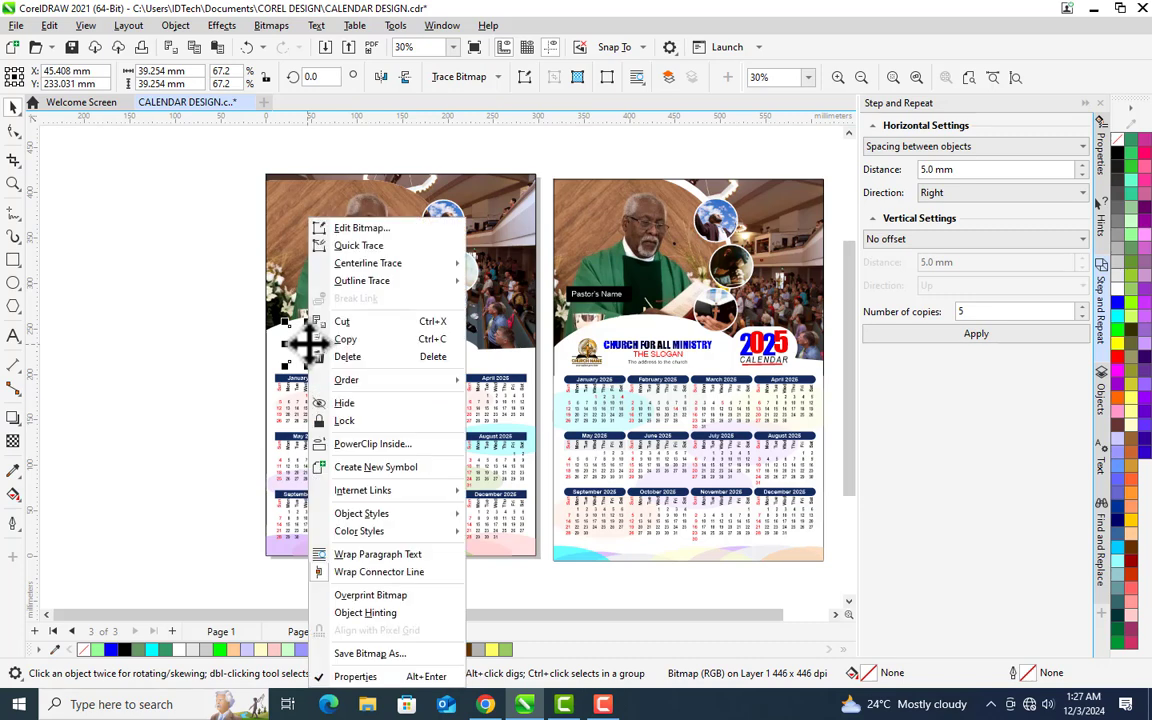
mouse_move(408, 386)
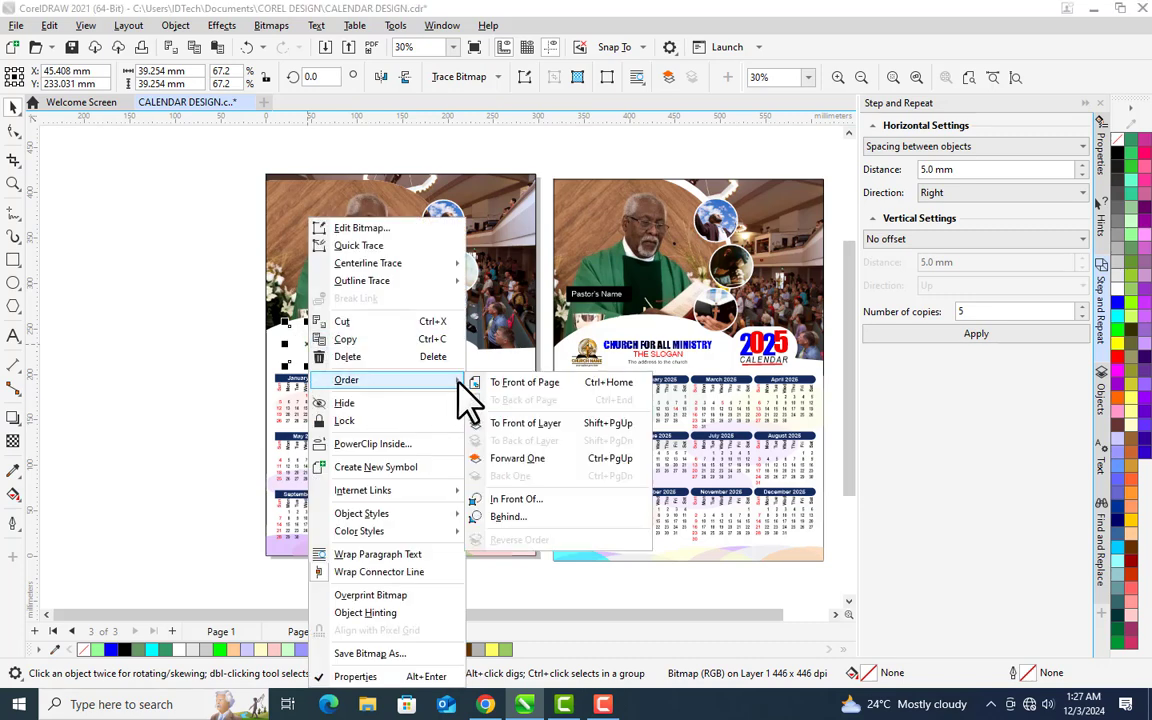
left_click(523, 384)
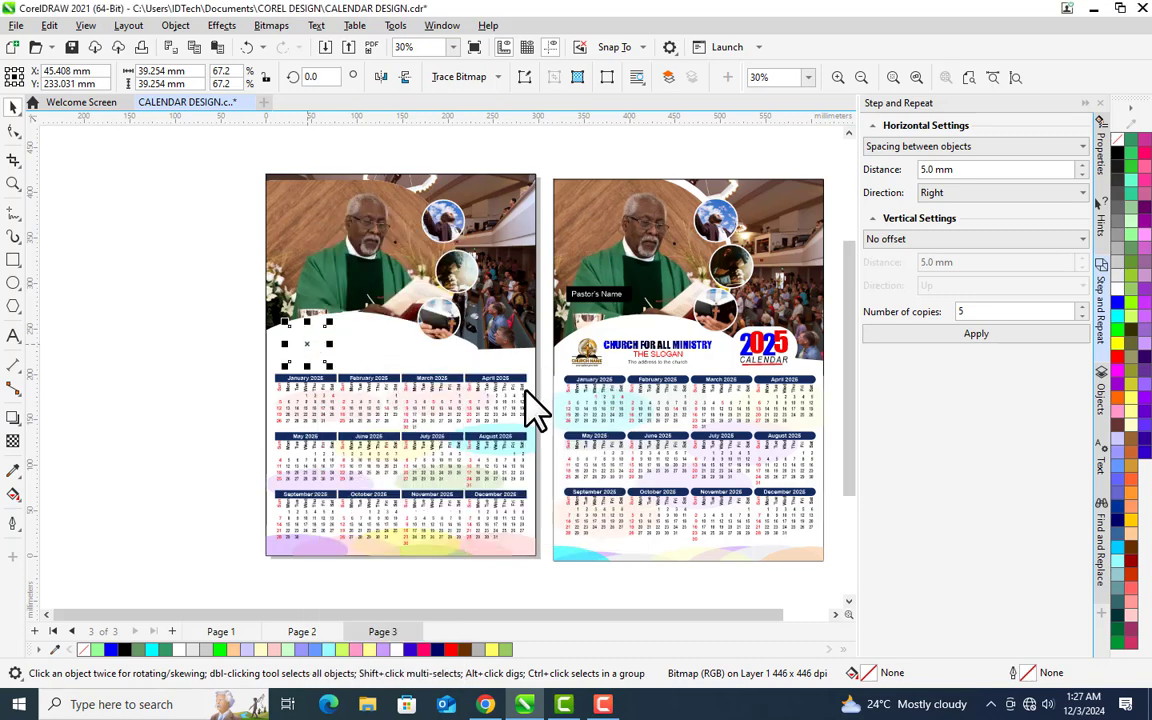
left_click(225, 408)
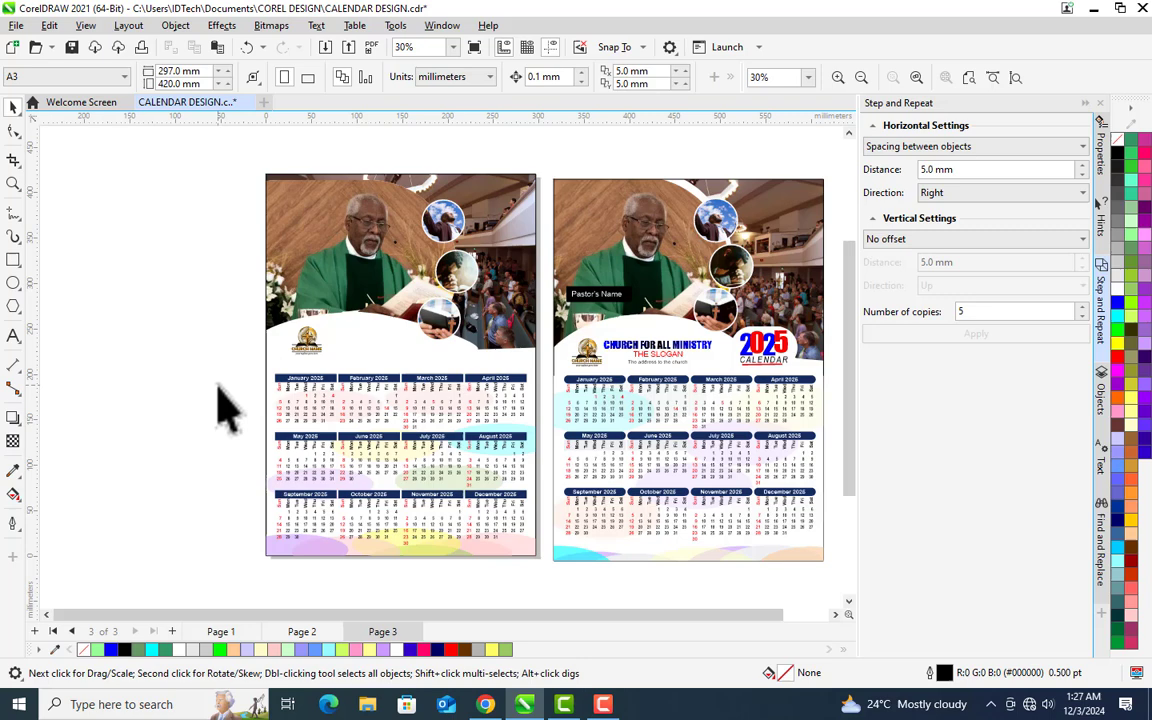
left_click(307, 345)
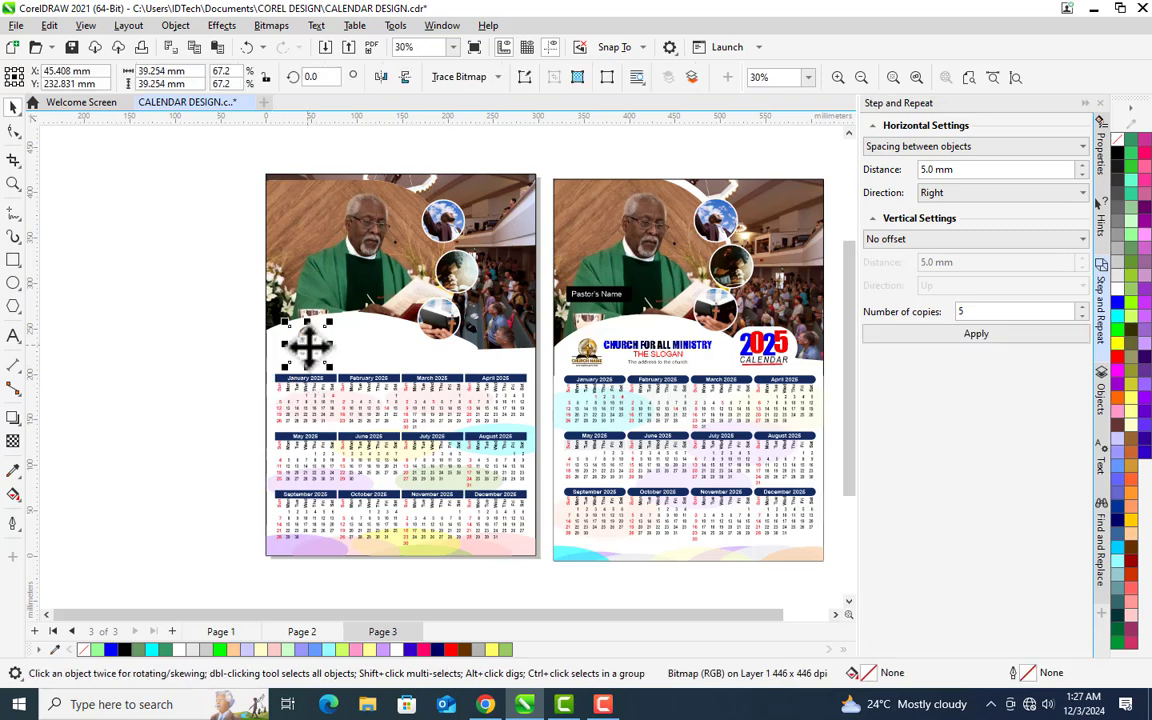
Copy the church name, slogan and address text from the reference calendar to the white area beside the logo.
left_click(655, 353)
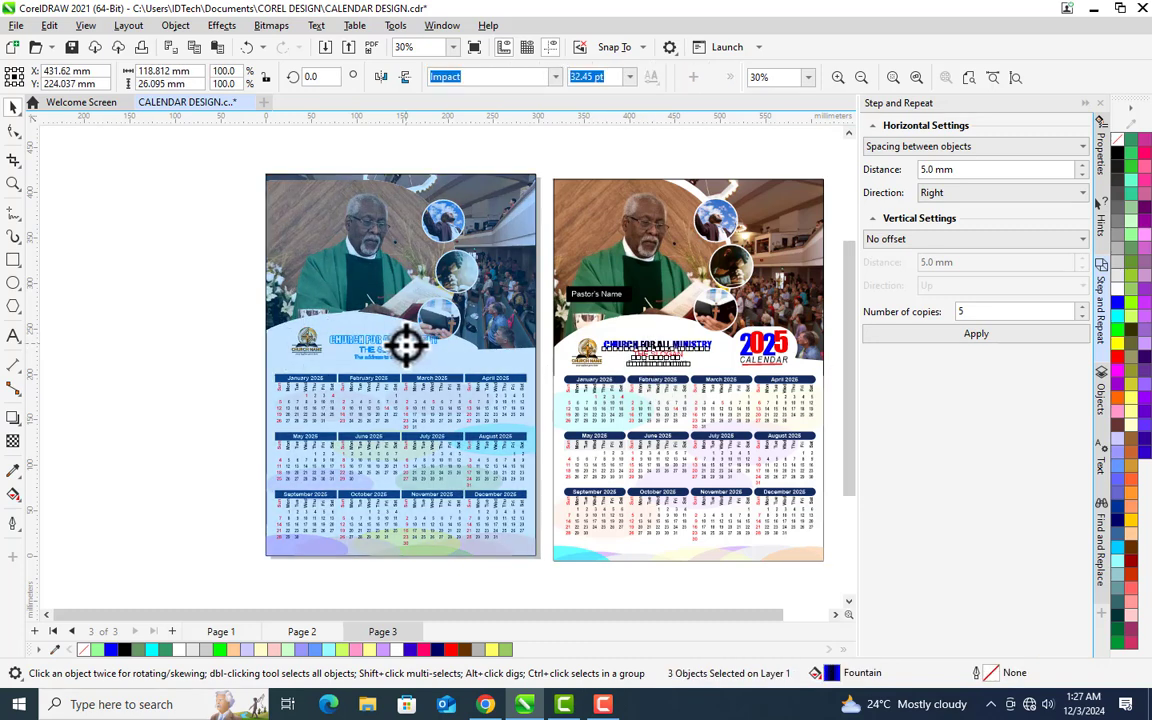
left_click_drag(404, 345, 406, 347)
left_click(442, 372)
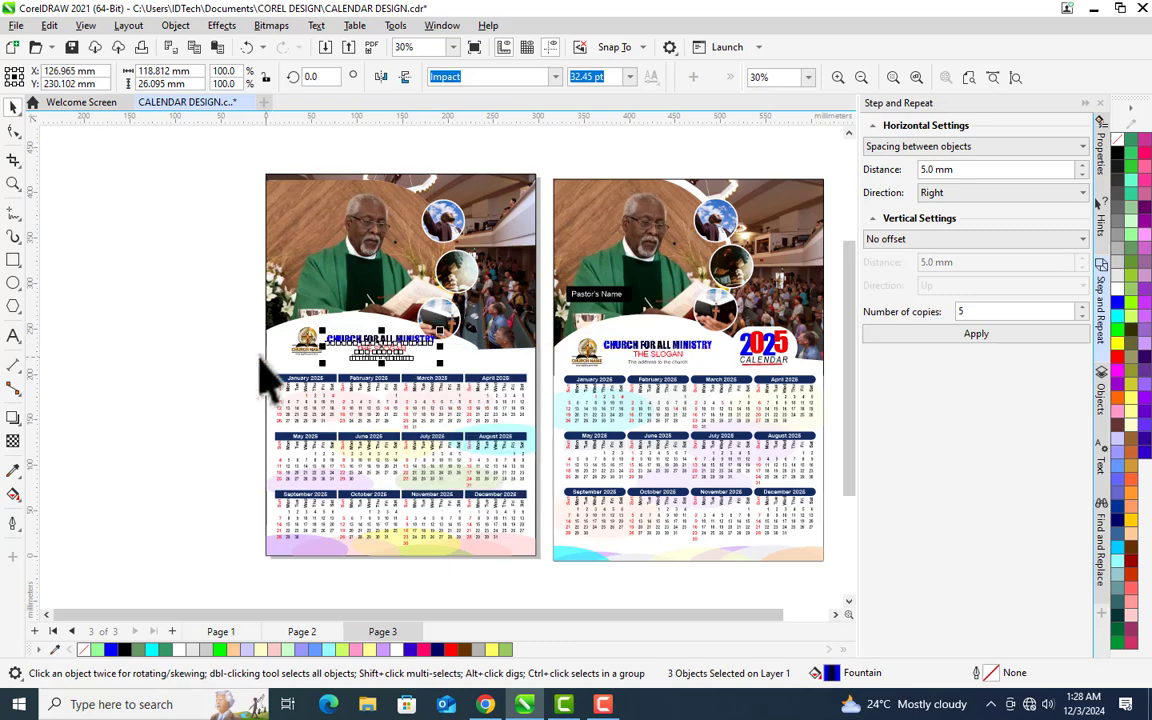
Move the middle and lower photo circles slightly upward so they clear the church name, and save the document.
left_click(459, 273)
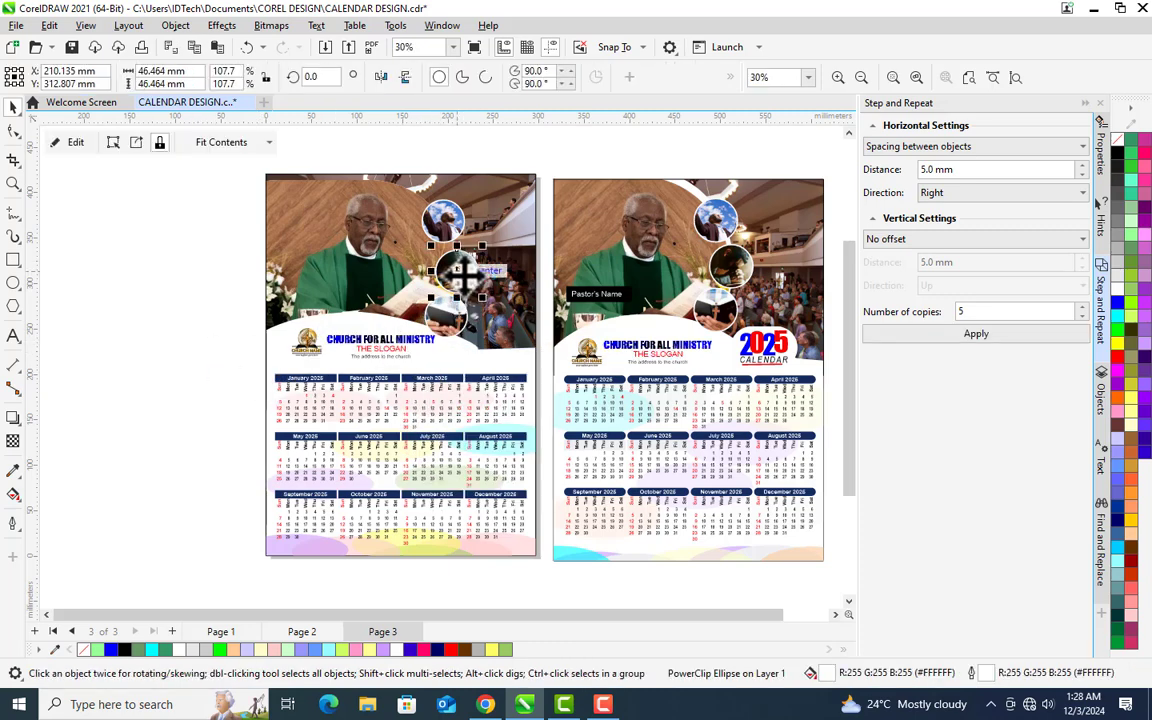
left_click_drag(459, 276, 451, 311)
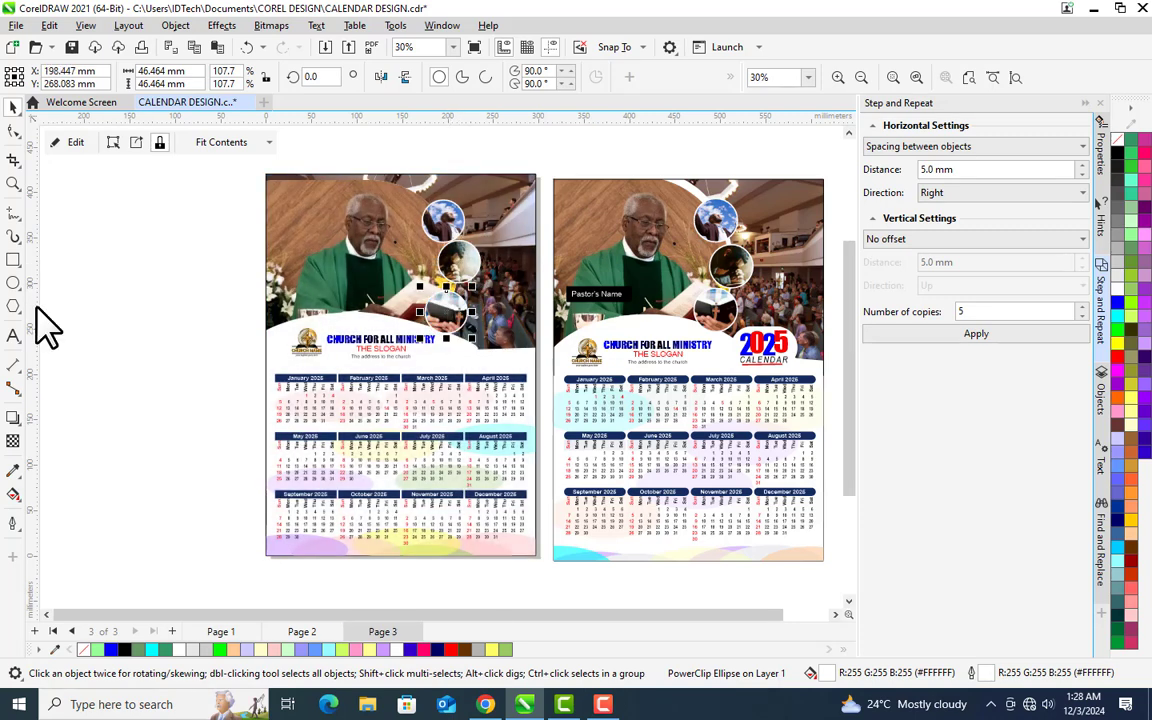
key("ctrl+s")
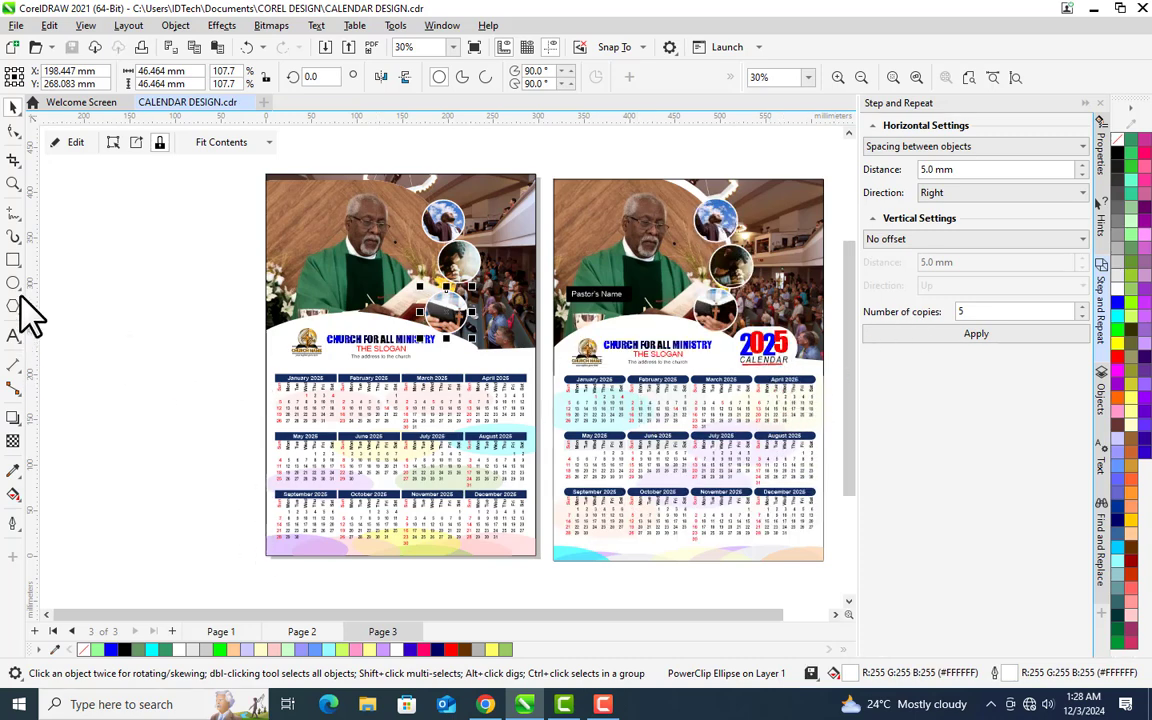
Draw a white-filled rectangle about 77 mm by 47 mm over the right end of the white curved area.
left_click(13, 261)
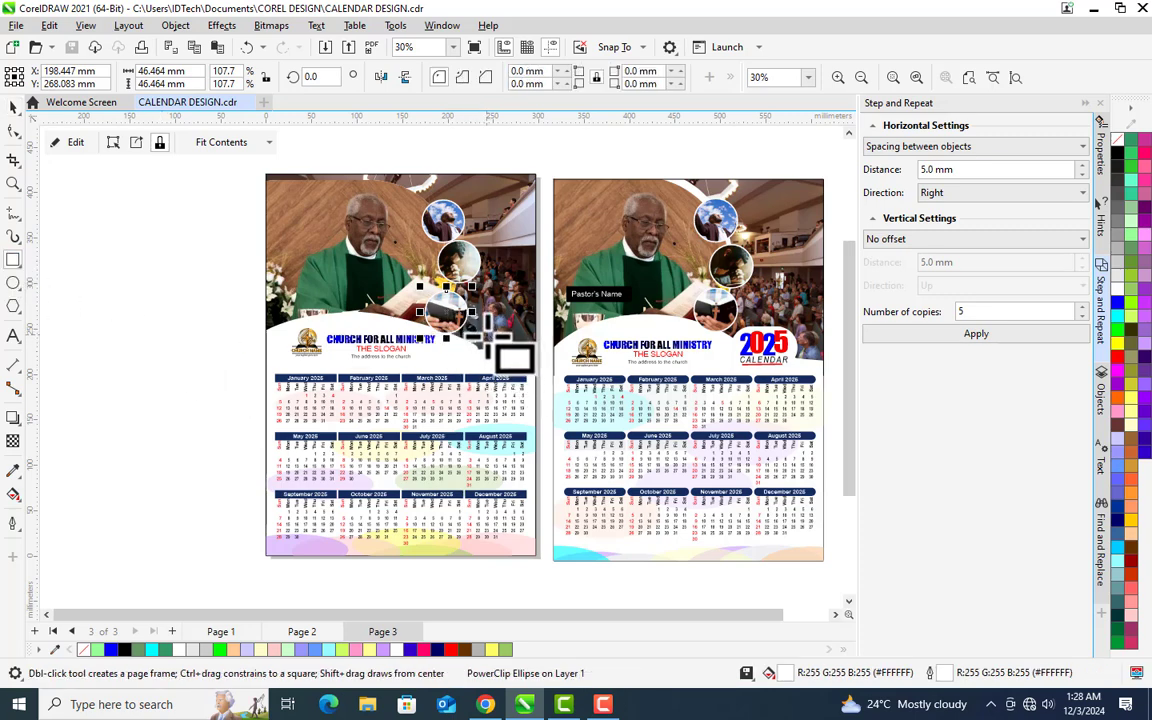
mouse_move(476, 333)
left_mouse_down()
mouse_move(539, 366)
mouse_move(529, 365)
left_mouse_up()
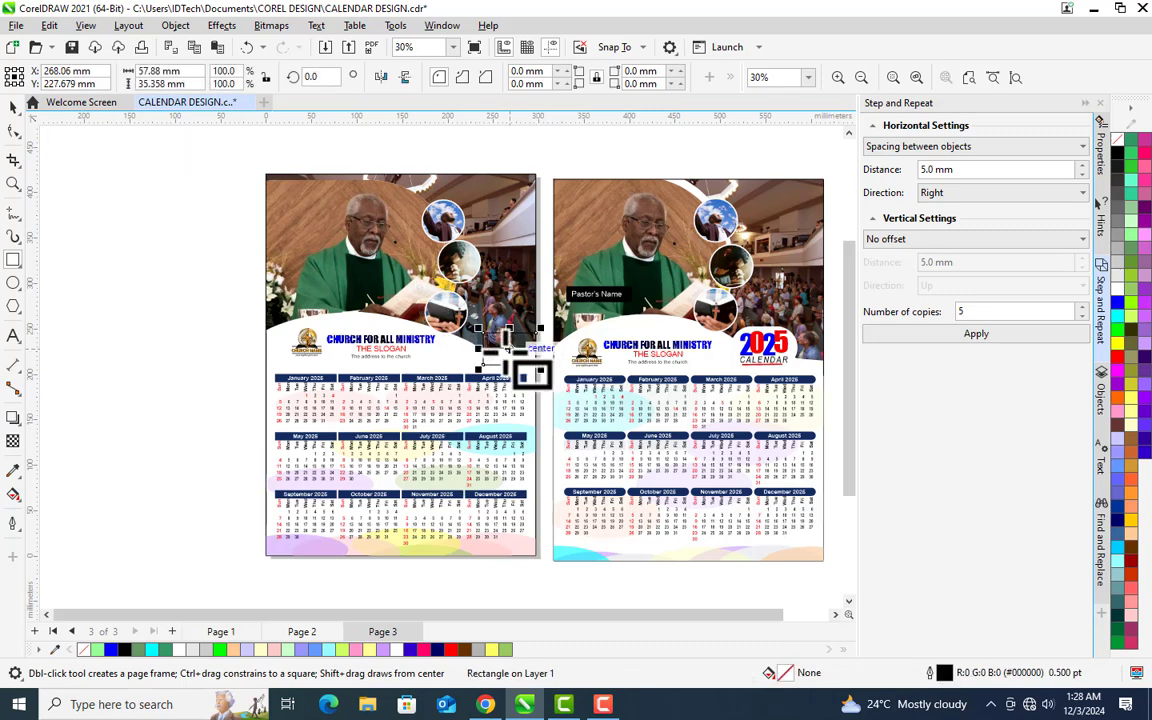
key("space")
left_click_drag(471, 329, 454, 318)
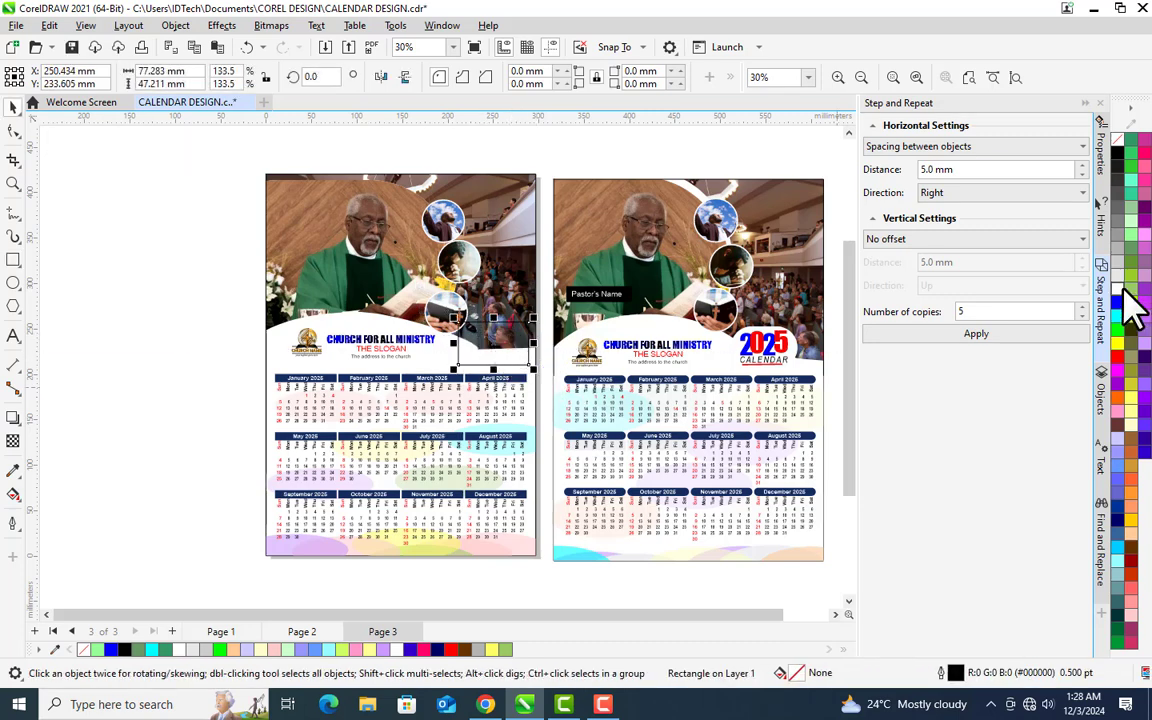
left_click(1123, 289)
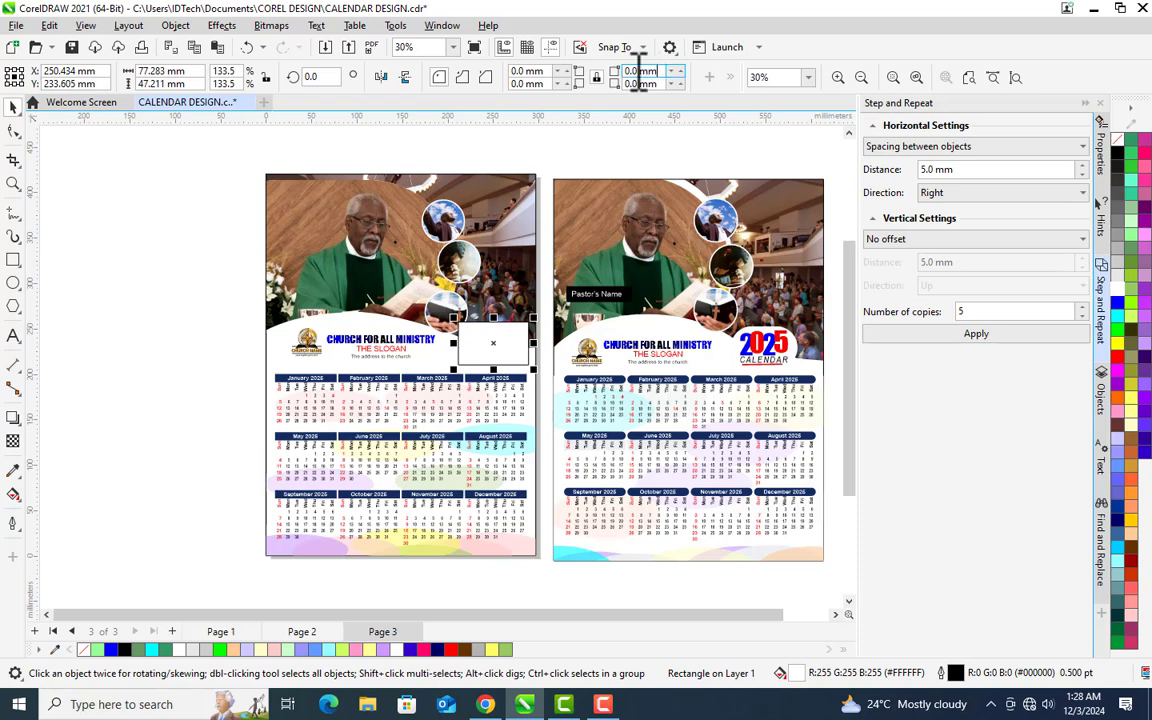
Round all corners of the white rectangle to 30 mm and remove its outline.
type("3")
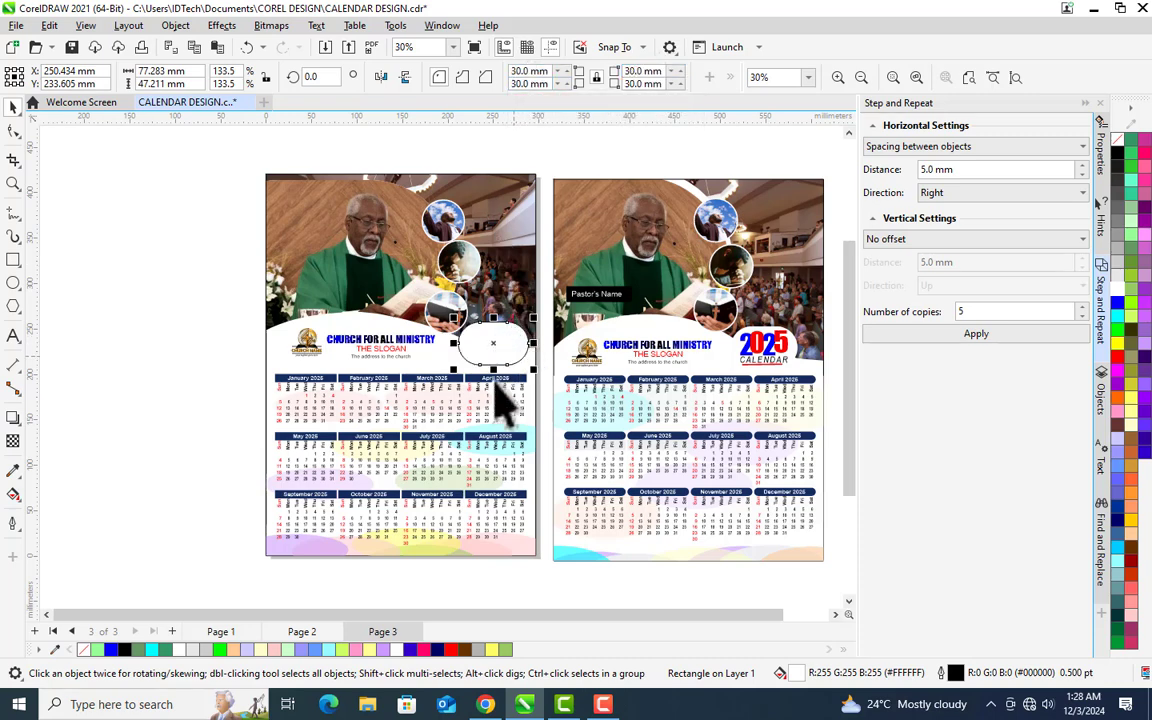
key("Escape")
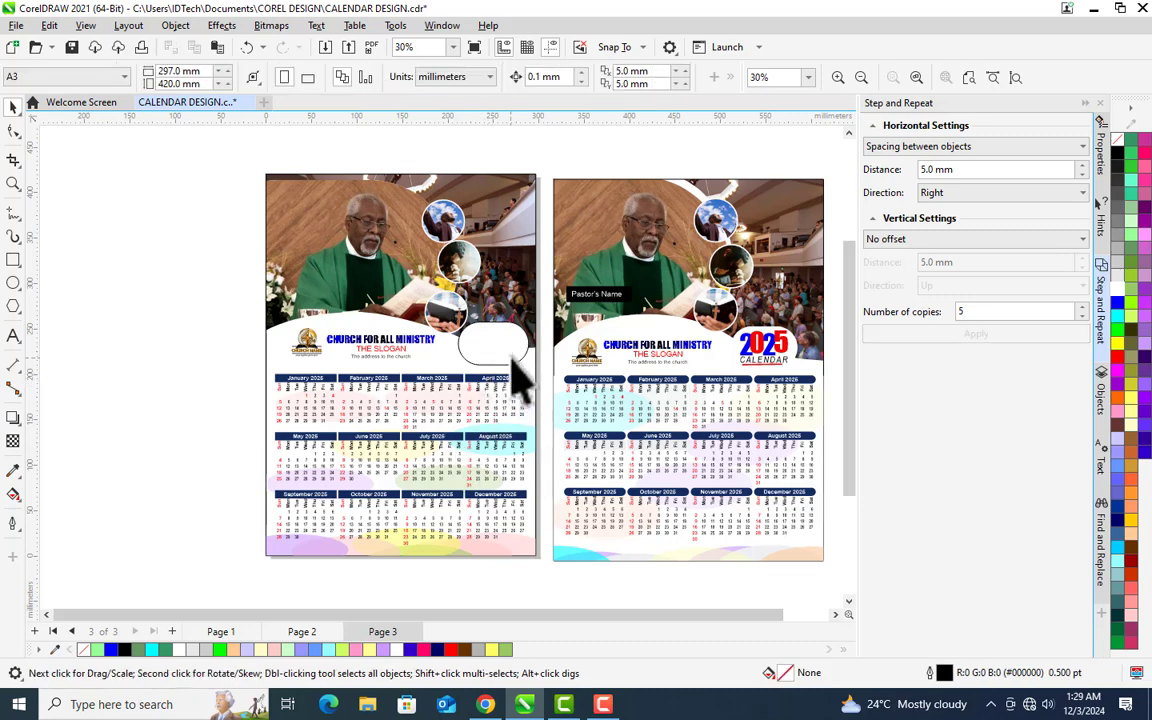
left_click(513, 360)
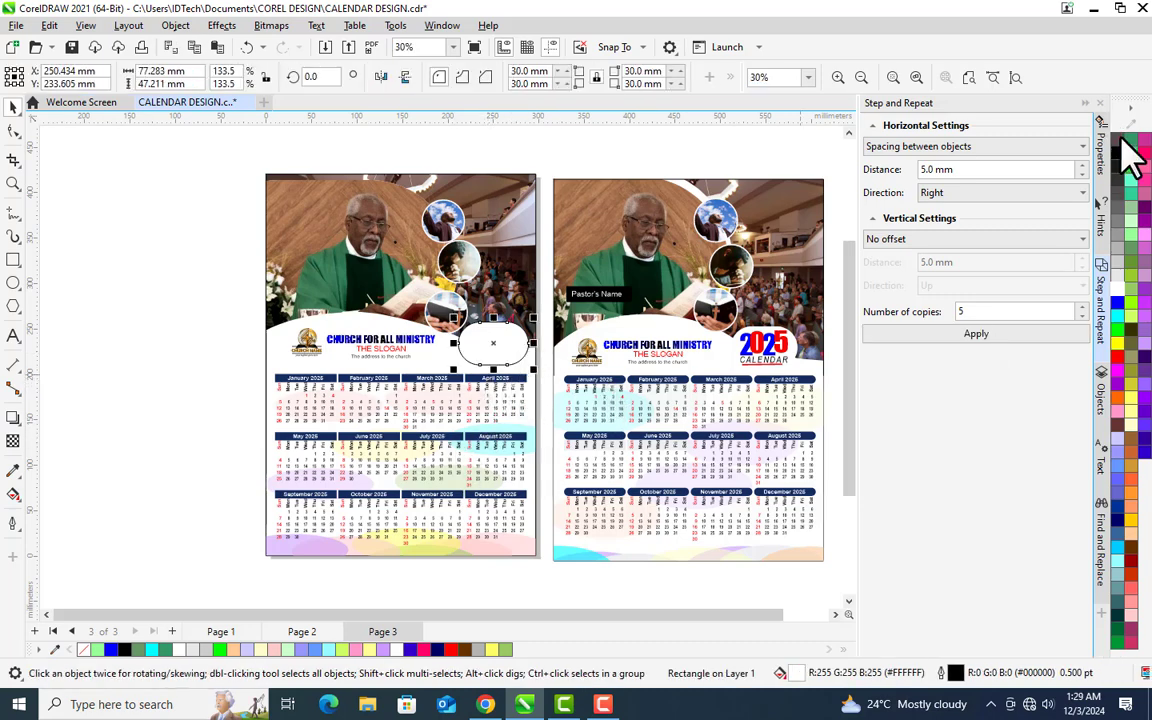
right_click(1121, 139)
left_click(1082, 149)
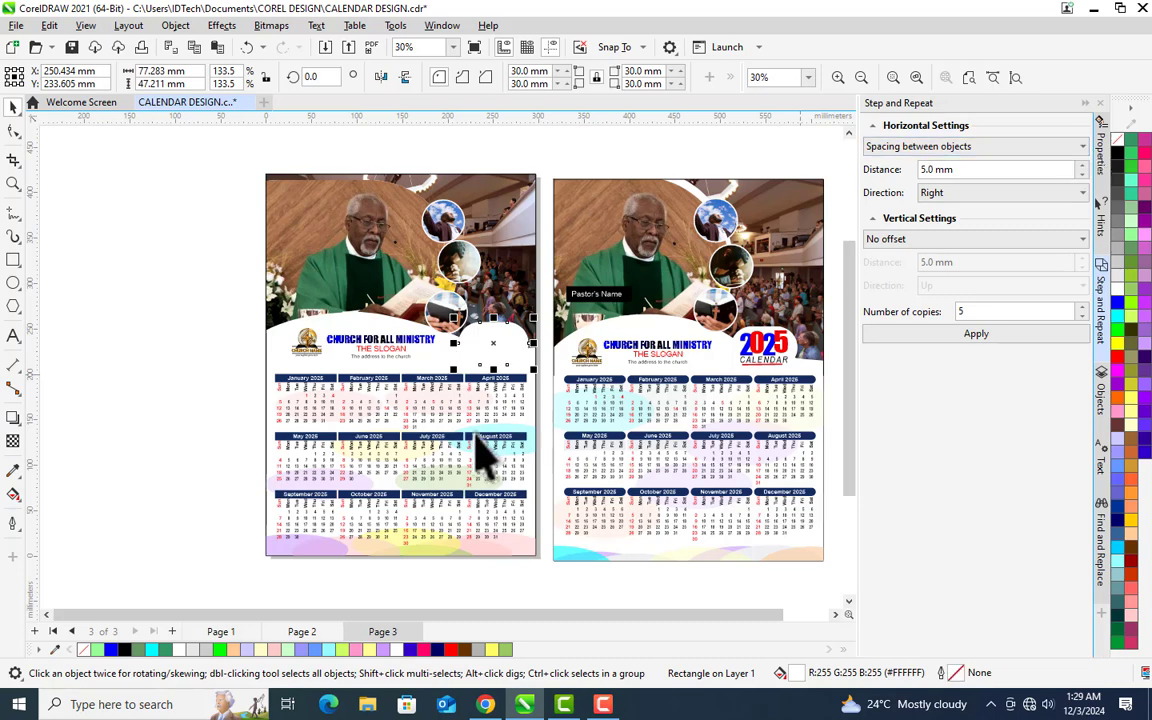
left_click(112, 395)
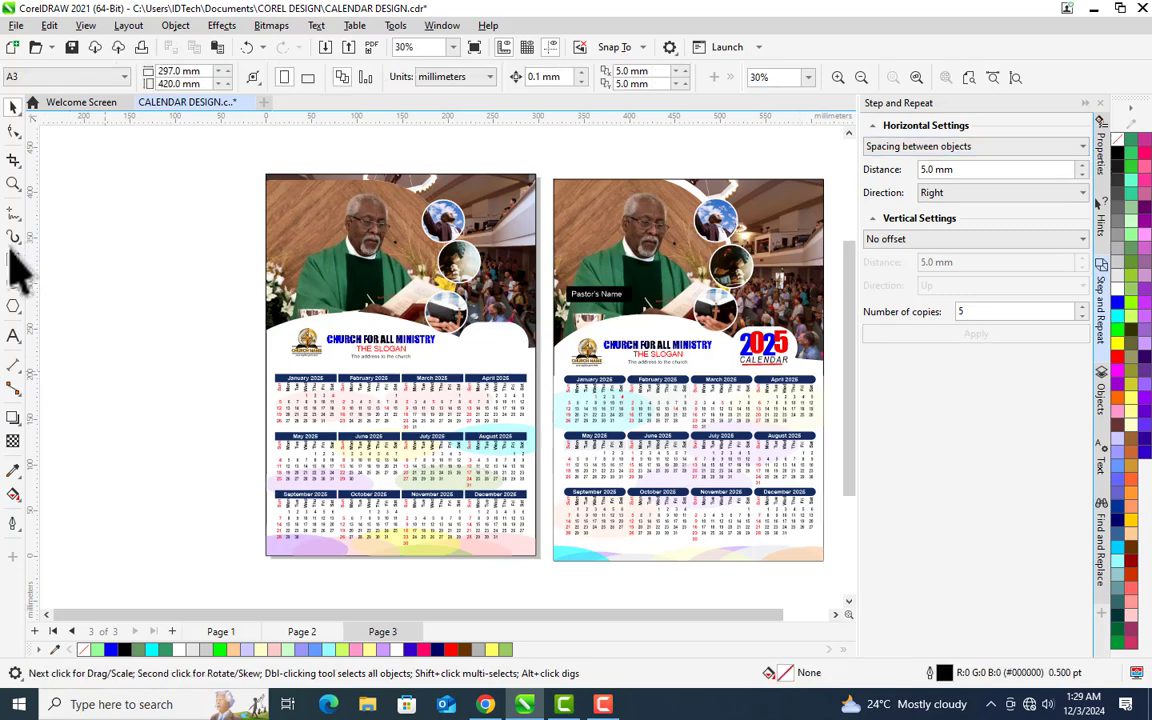
Add the two-line text "2025 CALENDAR" in Arial, enlarge it to about 51.6 pt and place it over the rounded white shape.
left_click(13, 336)
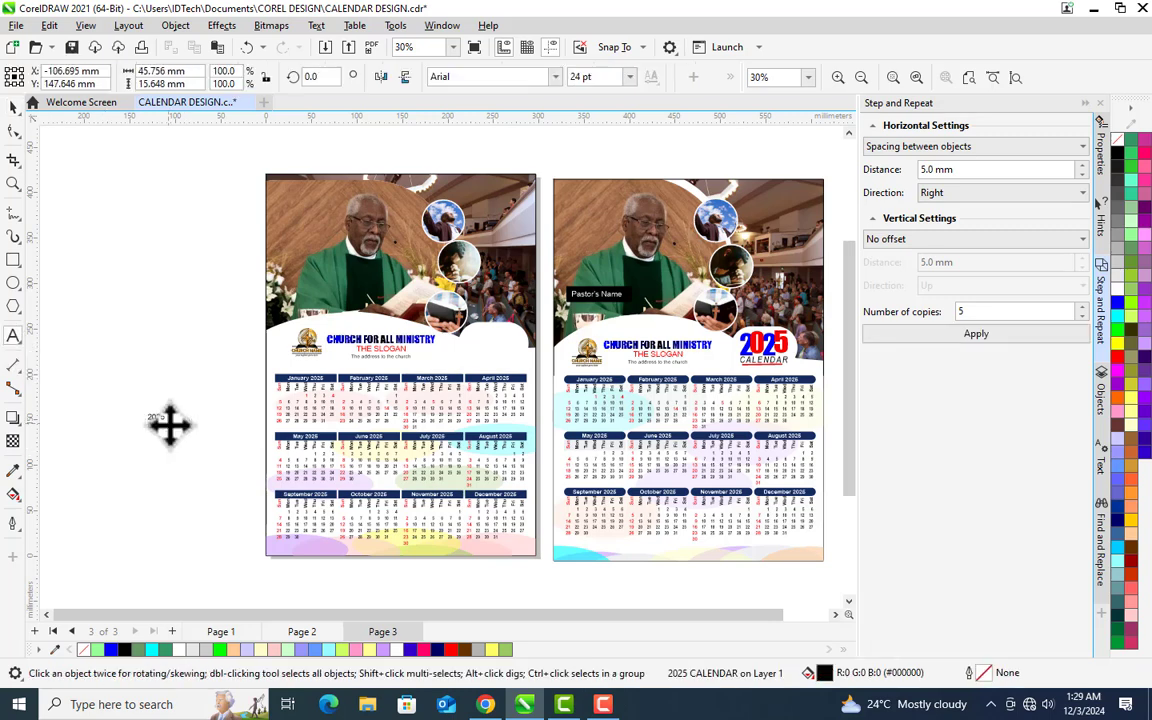
left_click_drag(197, 408, 244, 387)
left_click_drag(197, 425, 487, 366)
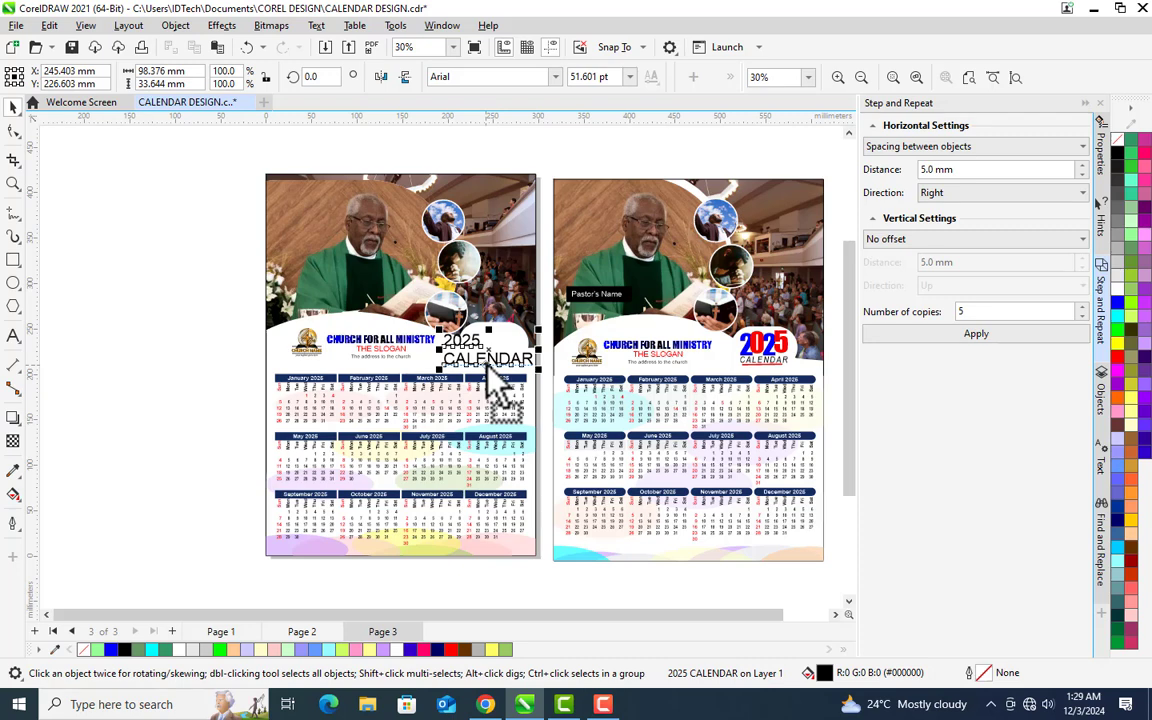
Break the calendar title into separate lines and move "2025" into the upper middle of the rounded white shape.
key("ctrl+k")
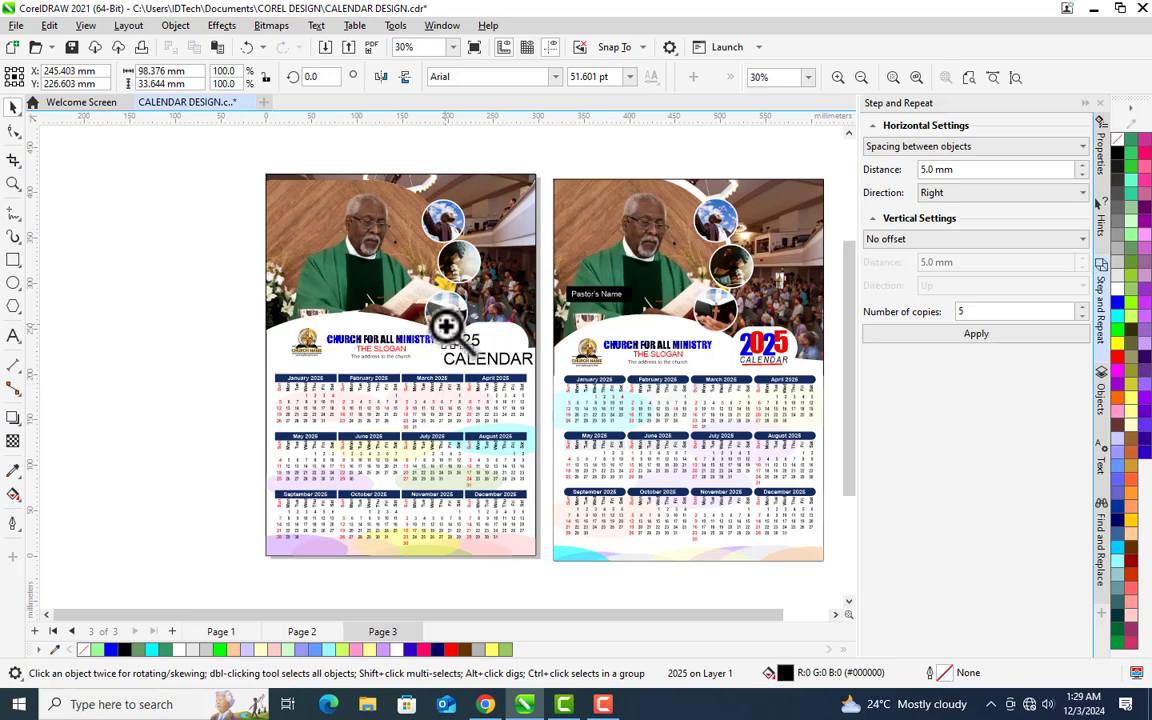
key("z")
left_click_drag(425, 310, 548, 383)
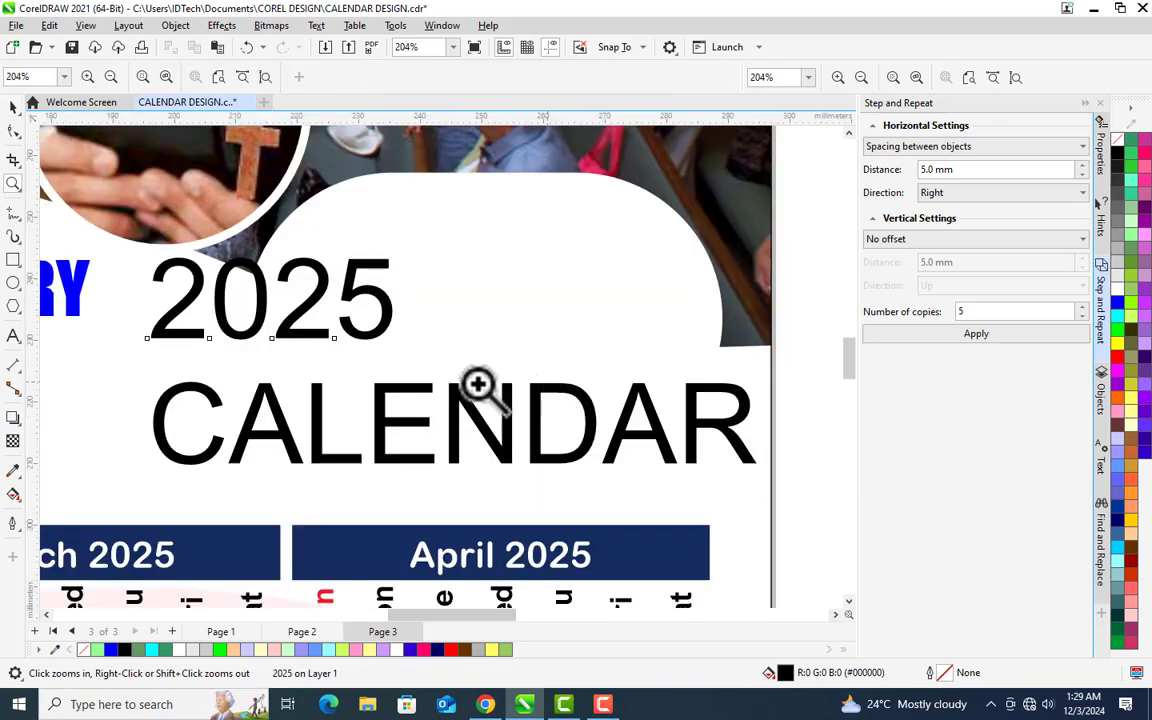
key("space")
left_click_drag(299, 318, 508, 283)
Shrink "CALENDAR" to about 31 pt, centre it under "2025" and bring the two lines closer together.
left_click(470, 410)
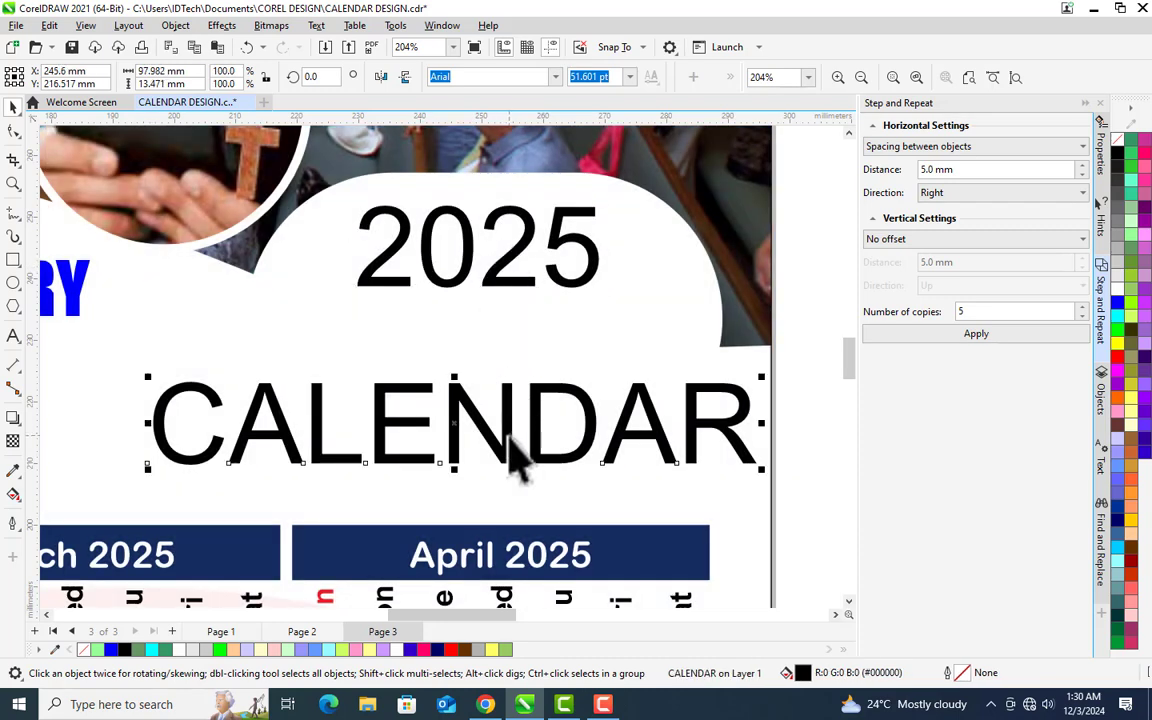
left_click_drag(760, 465, 694, 442)
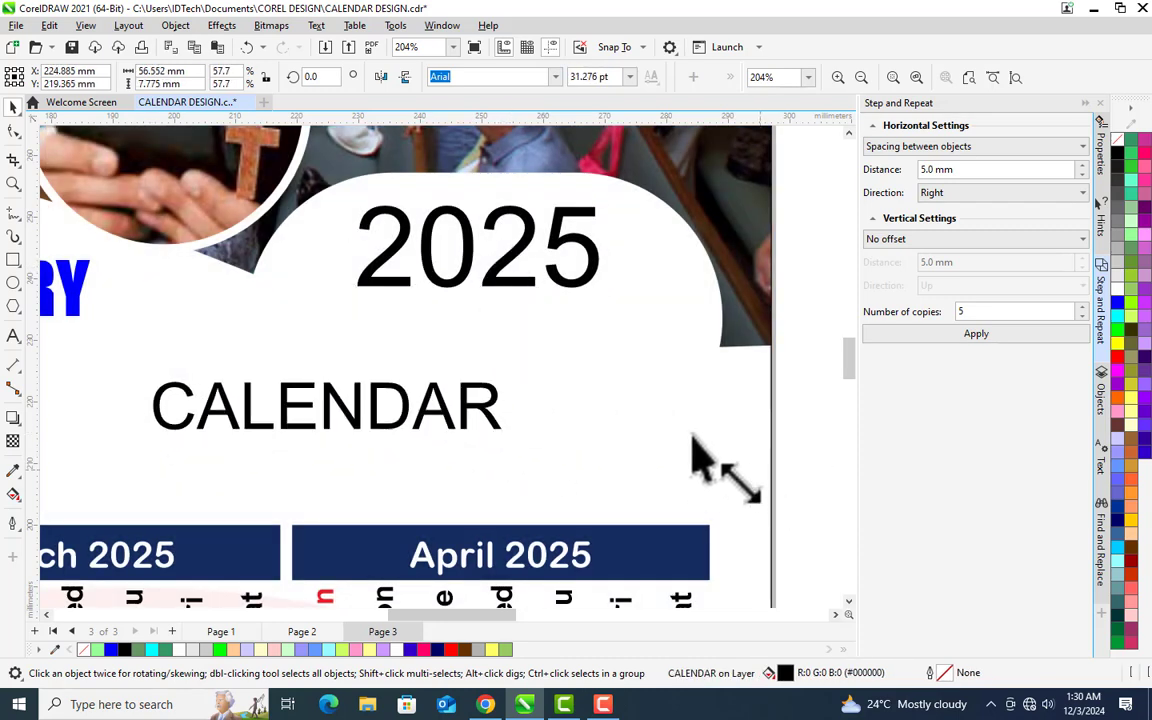
left_click_drag(347, 411, 510, 408)
left_click(463, 283)
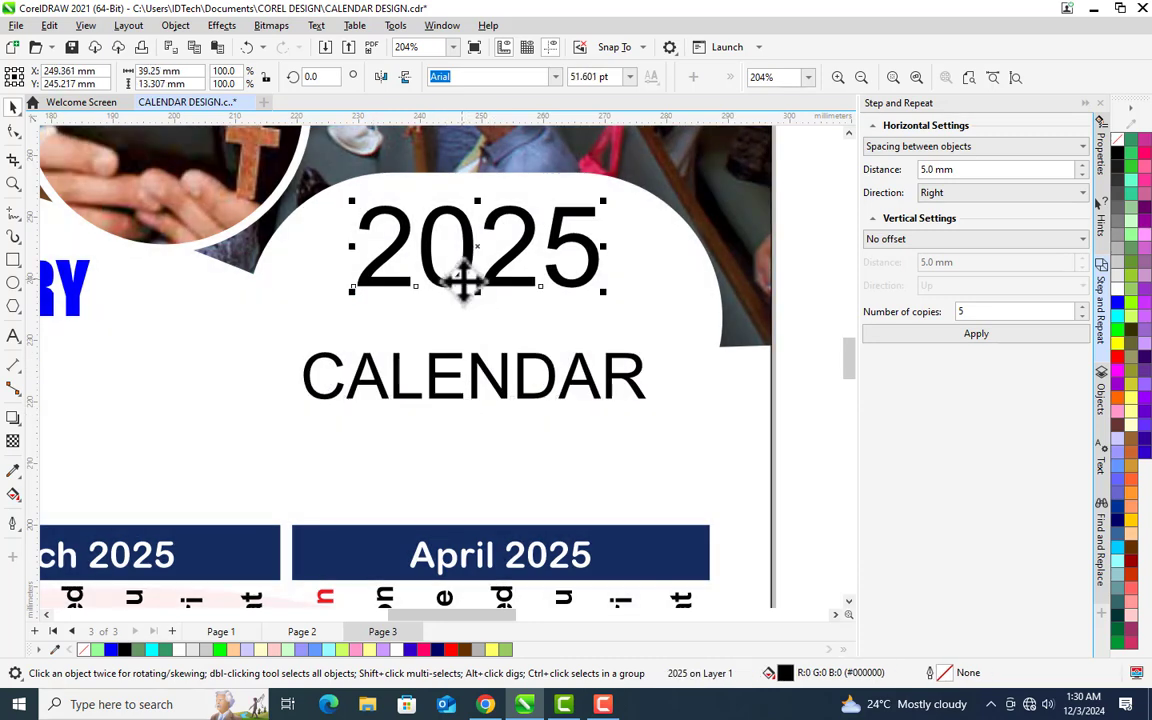
left_click_drag(463, 283, 467, 305)
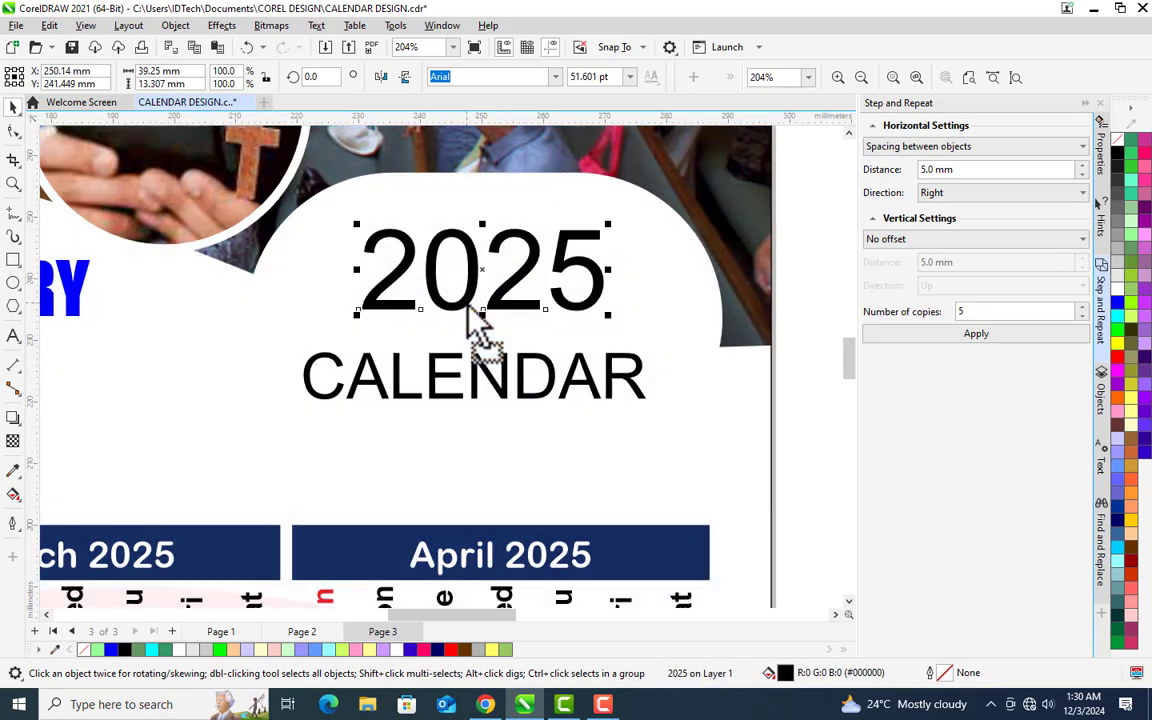
Set "2025" in the Impact font and enlarge it to about 73 pt, nearly as wide as "CALENDAR".
left_click(555, 76)
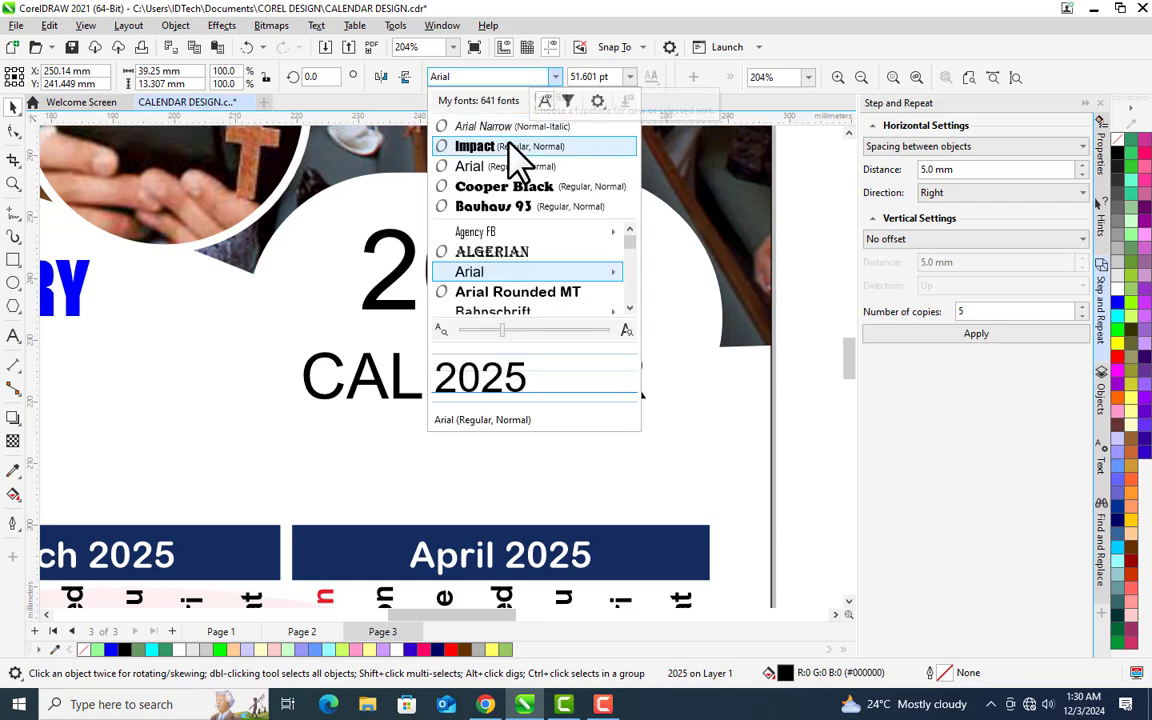
left_click(514, 150)
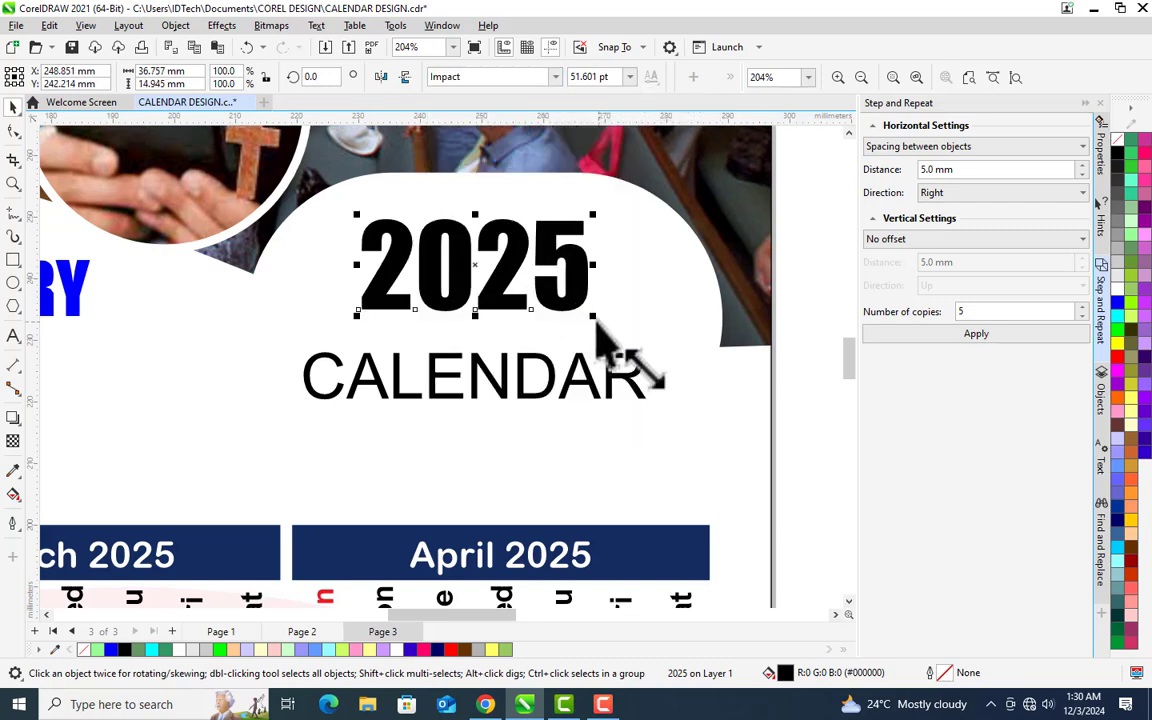
left_click_drag(594, 315, 660, 362)
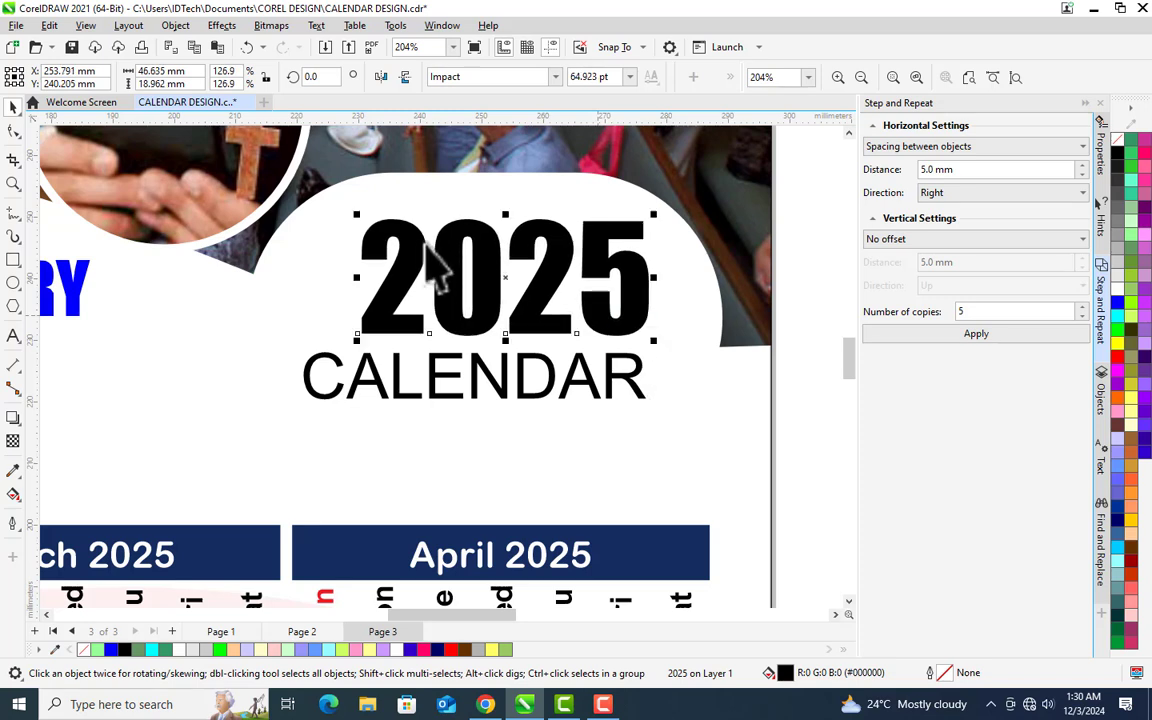
left_click_drag(357, 213, 321, 197)
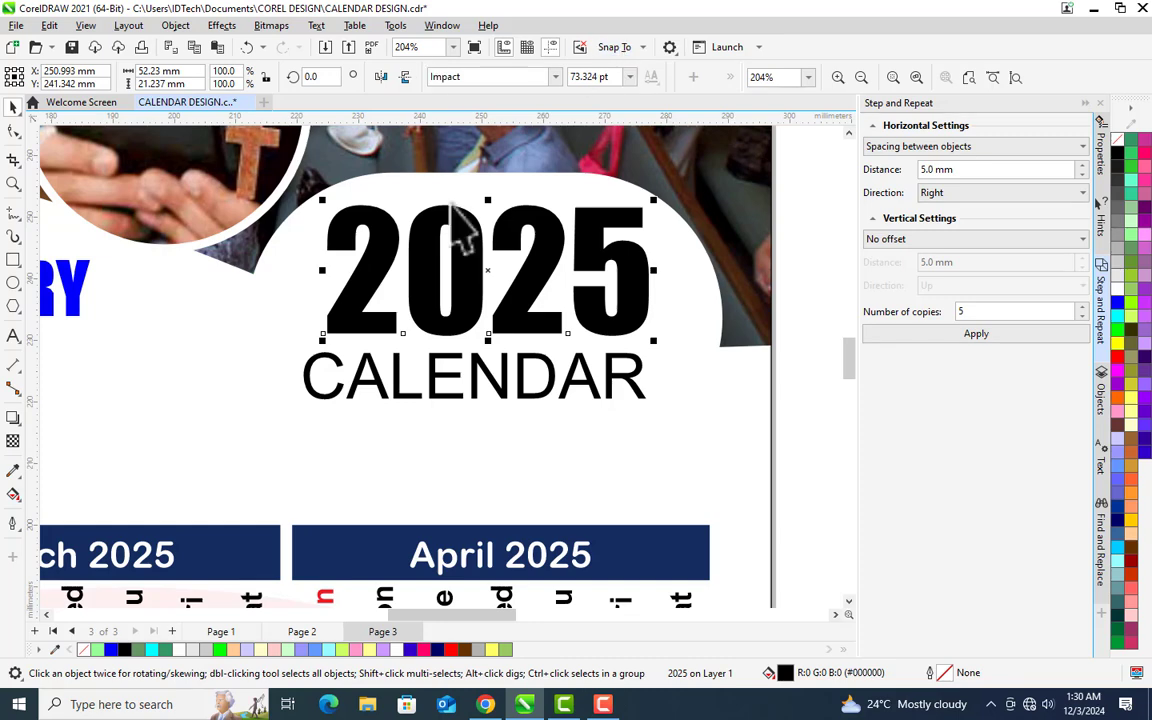
Raise the 0 and the 5 of "2025" by about 15% with the Shape tool and tighten the digit spacing, following the reference calendar.
left_click_drag(470, 625, 767, 672)
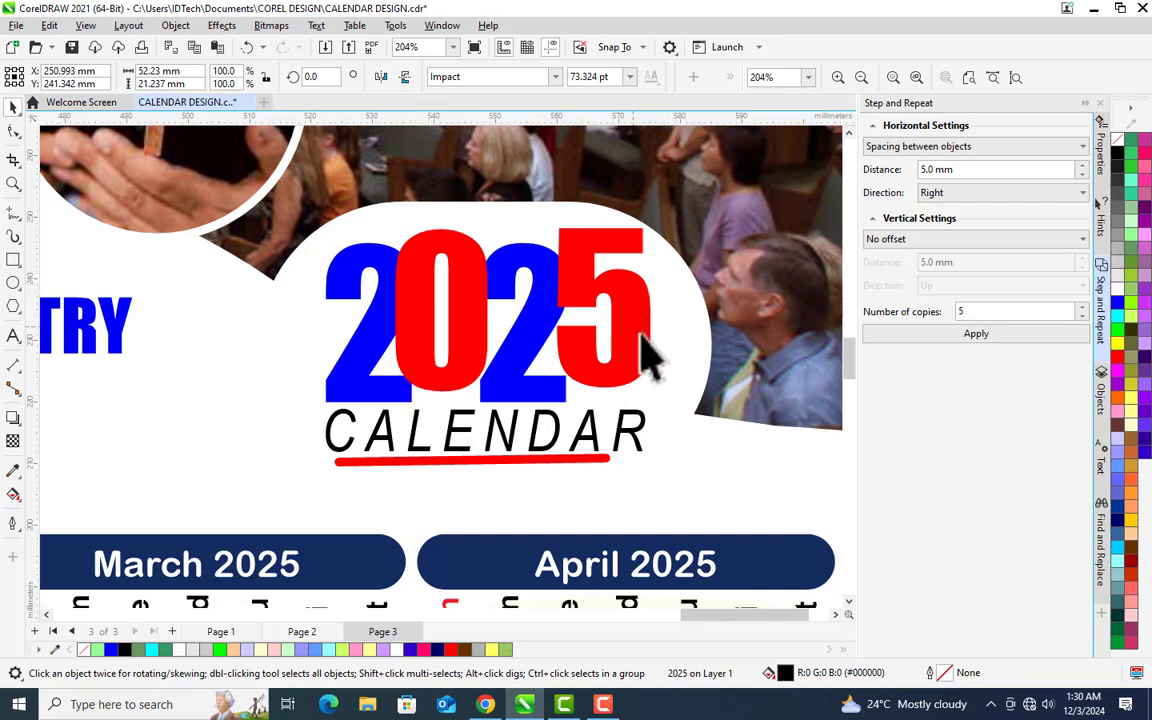
left_click_drag(730, 614, 436, 630)
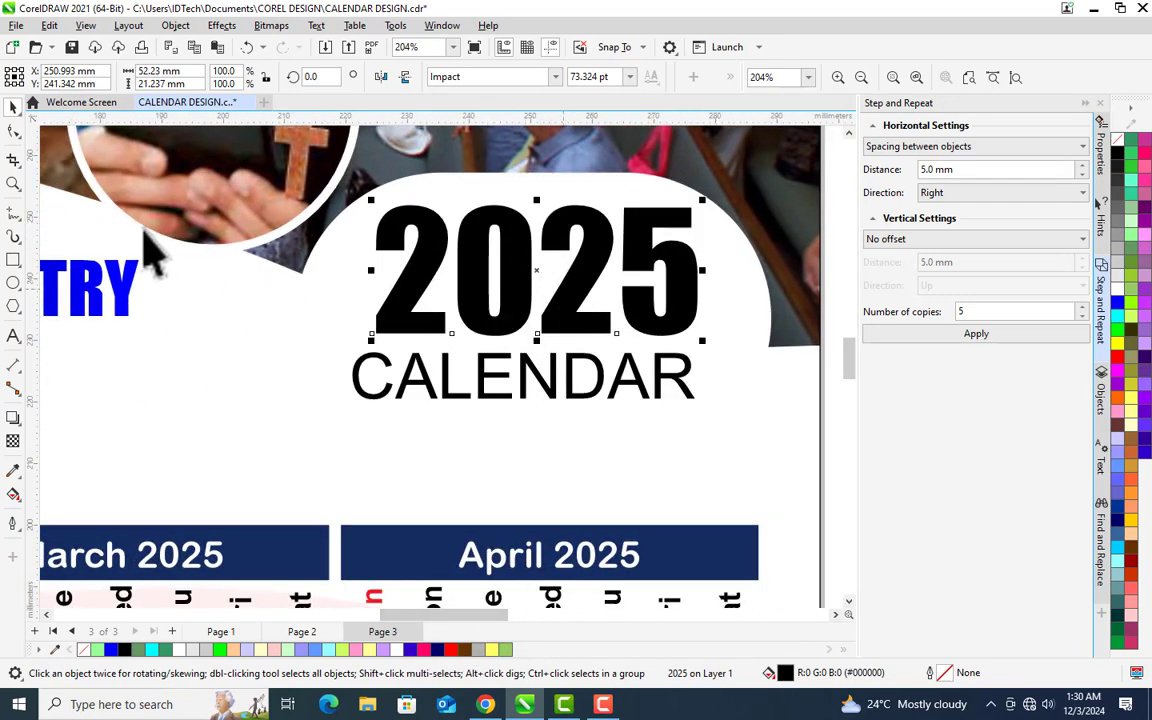
left_click(14, 130)
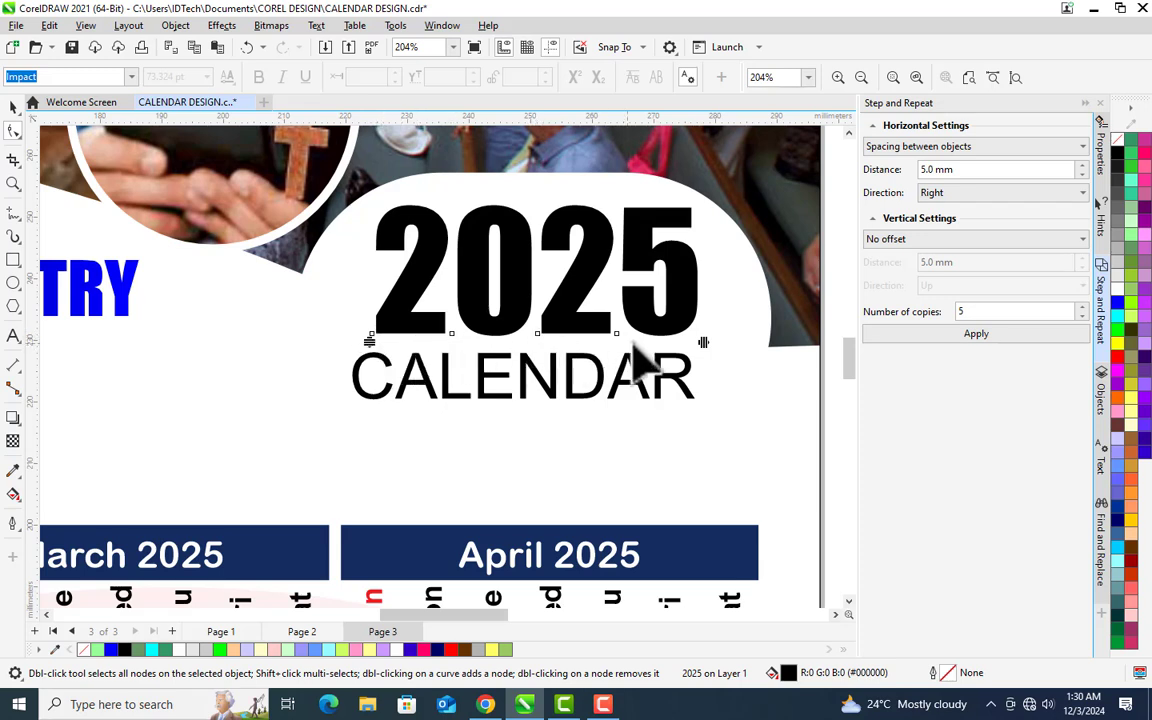
left_click(452, 335)
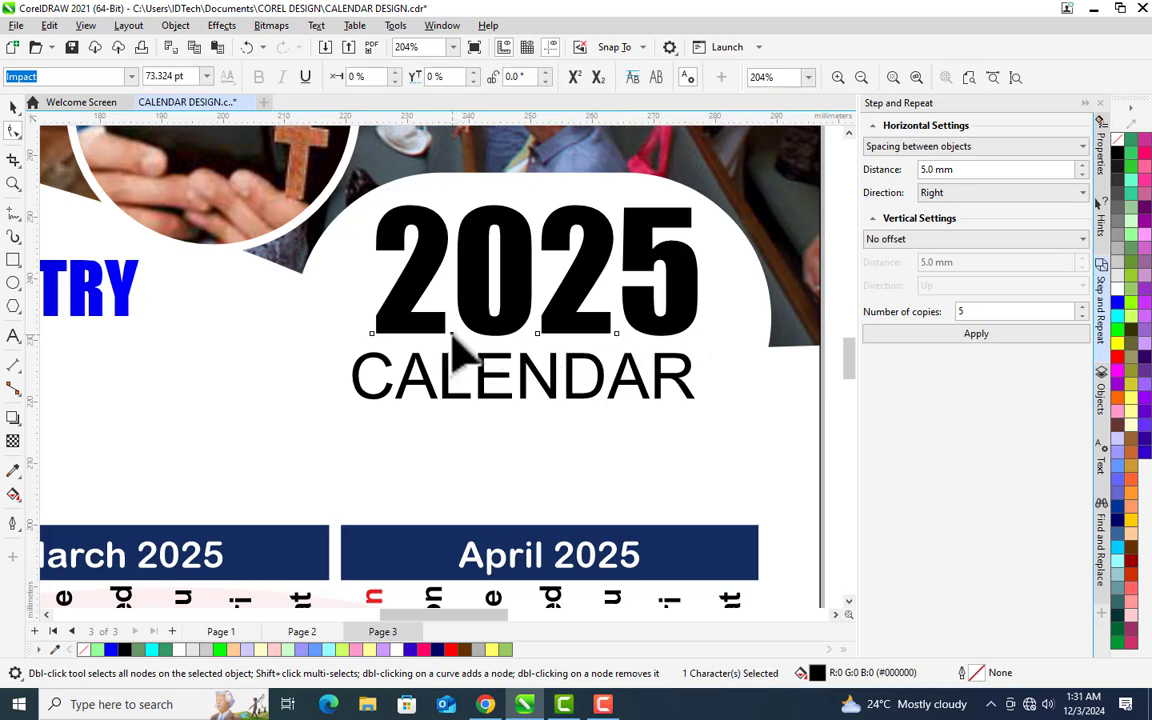
left_click_drag(452, 335, 452, 304)
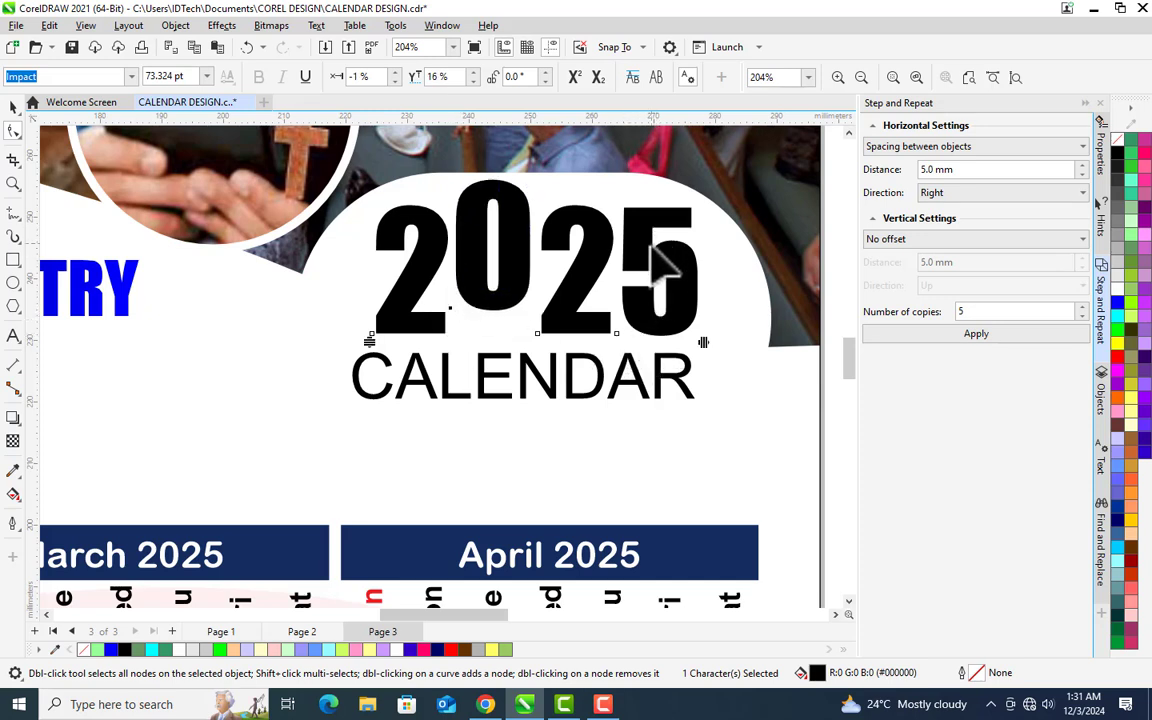
left_click_drag(618, 334, 617, 313)
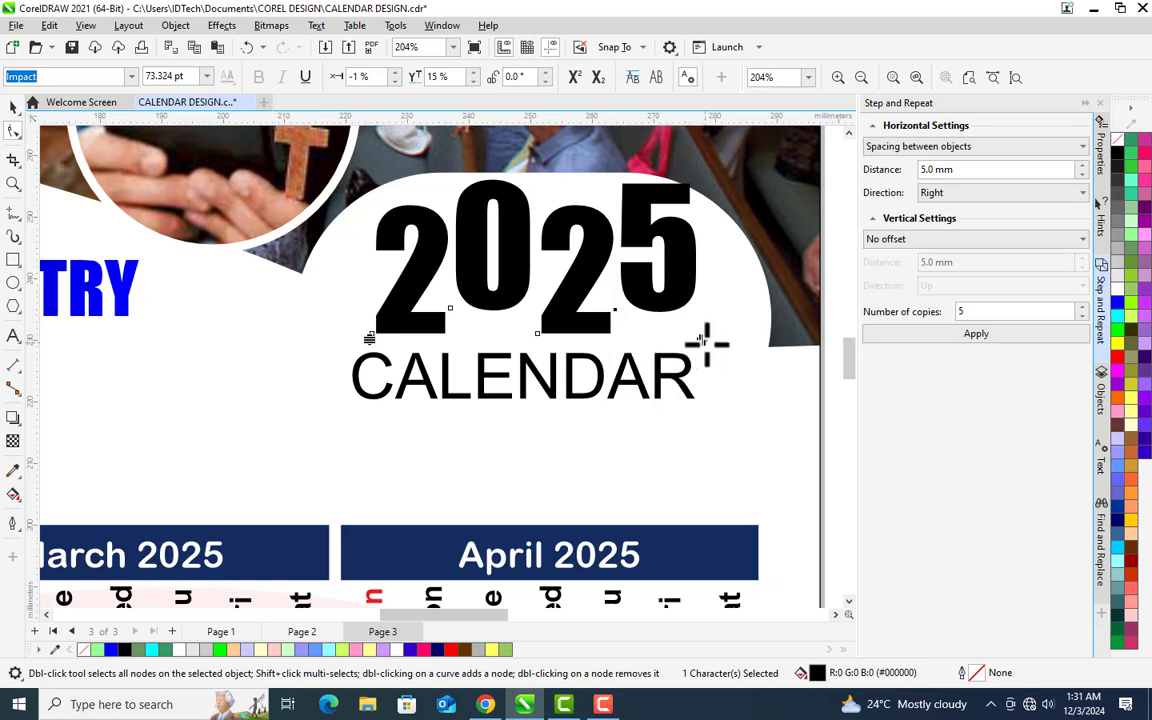
left_click_drag(707, 343, 540, 345)
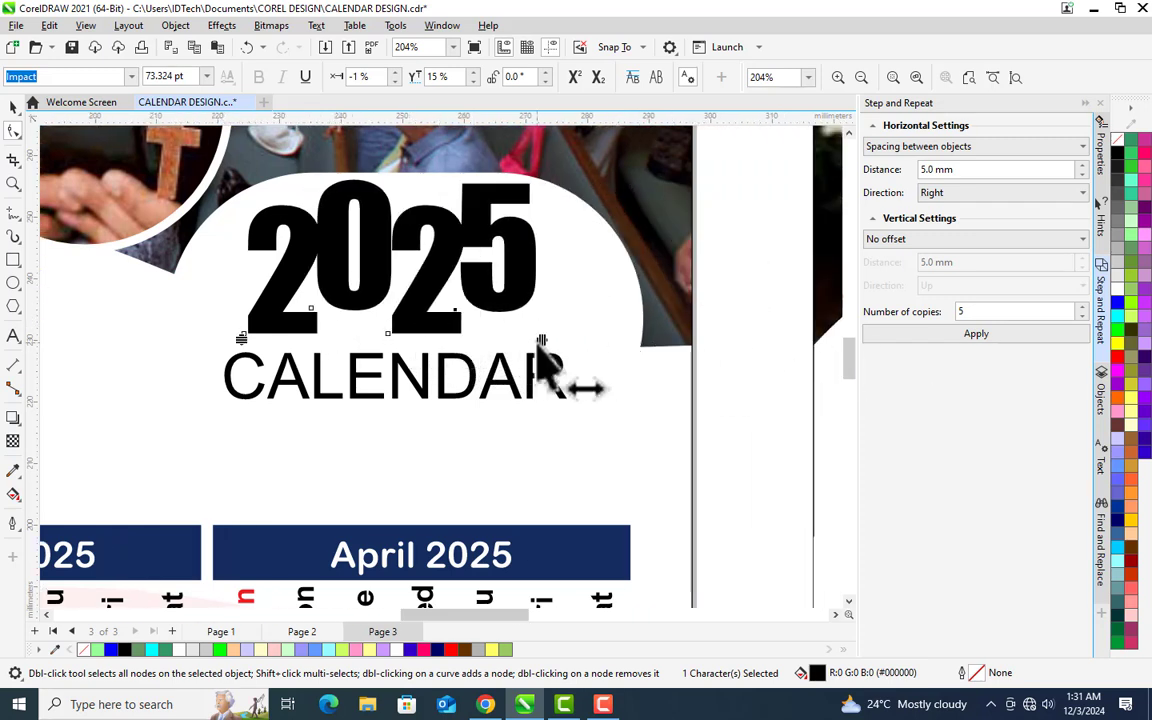
Break "2025" apart into individual digits and fill the 0 with red.
key("space")
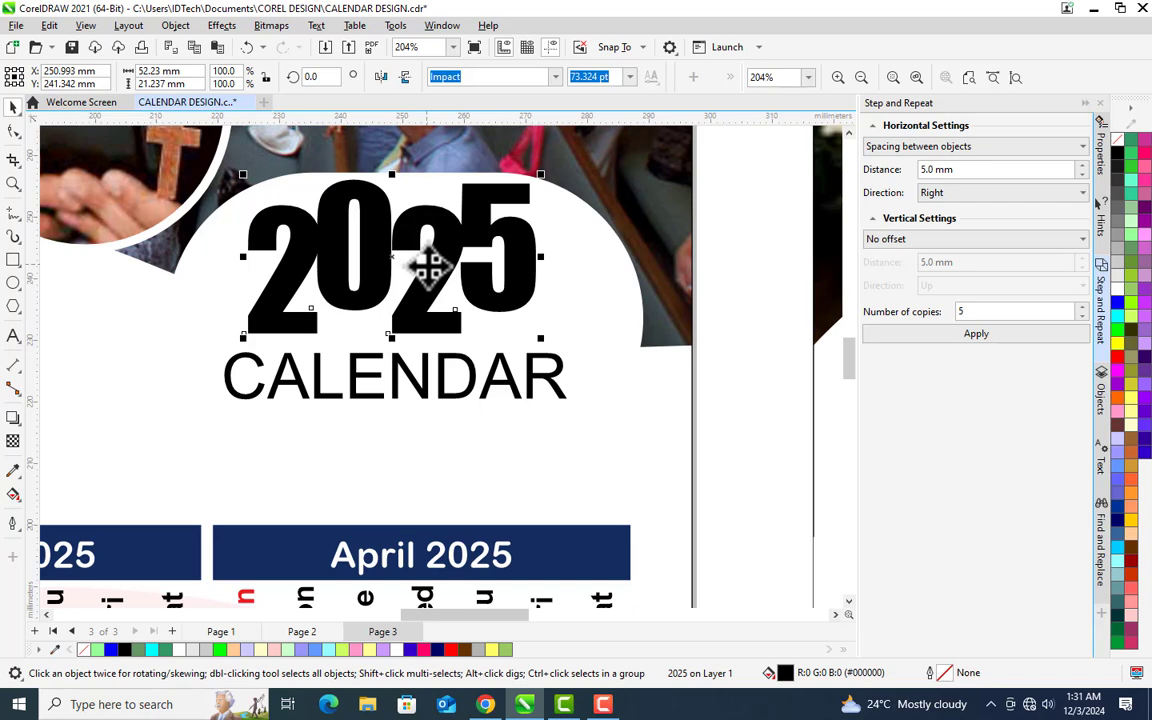
key("ctrl+k")
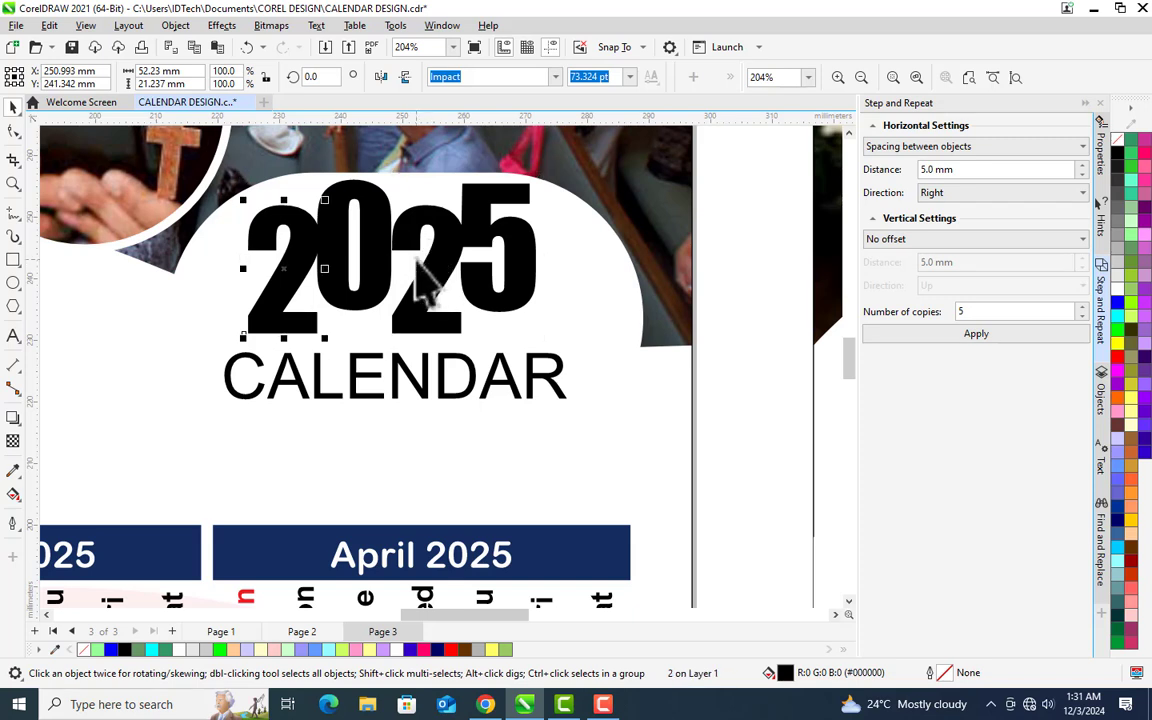
left_click(435, 289)
left_click(376, 292)
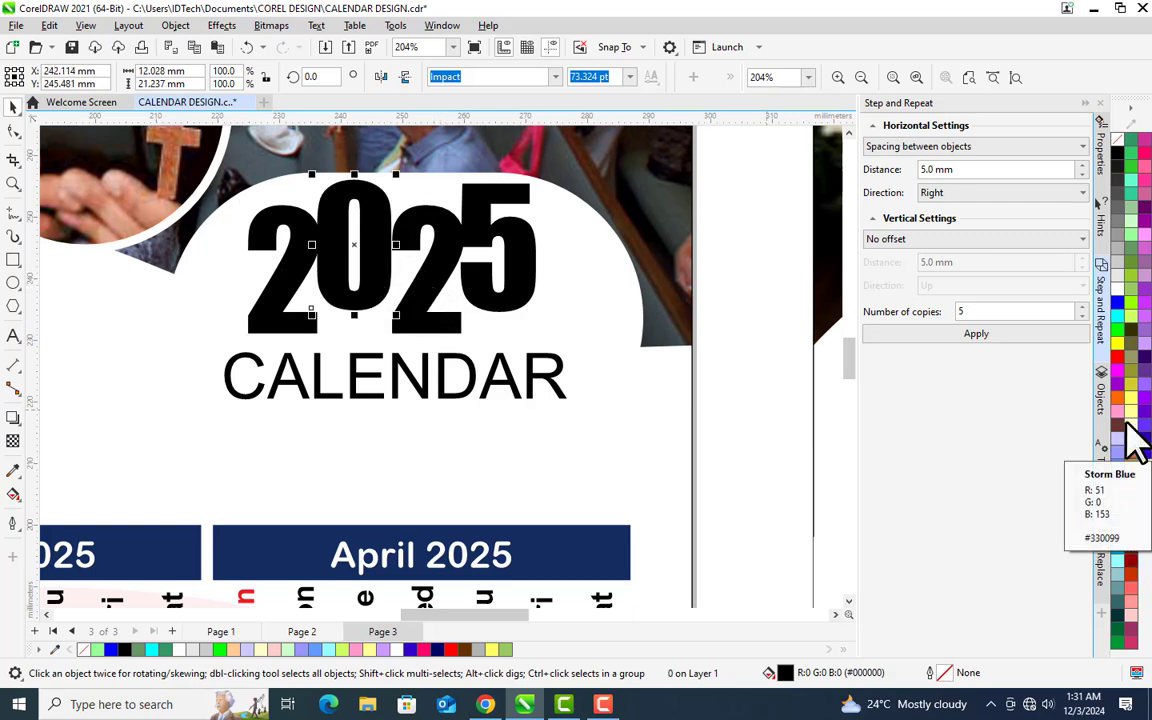
left_click(1118, 357)
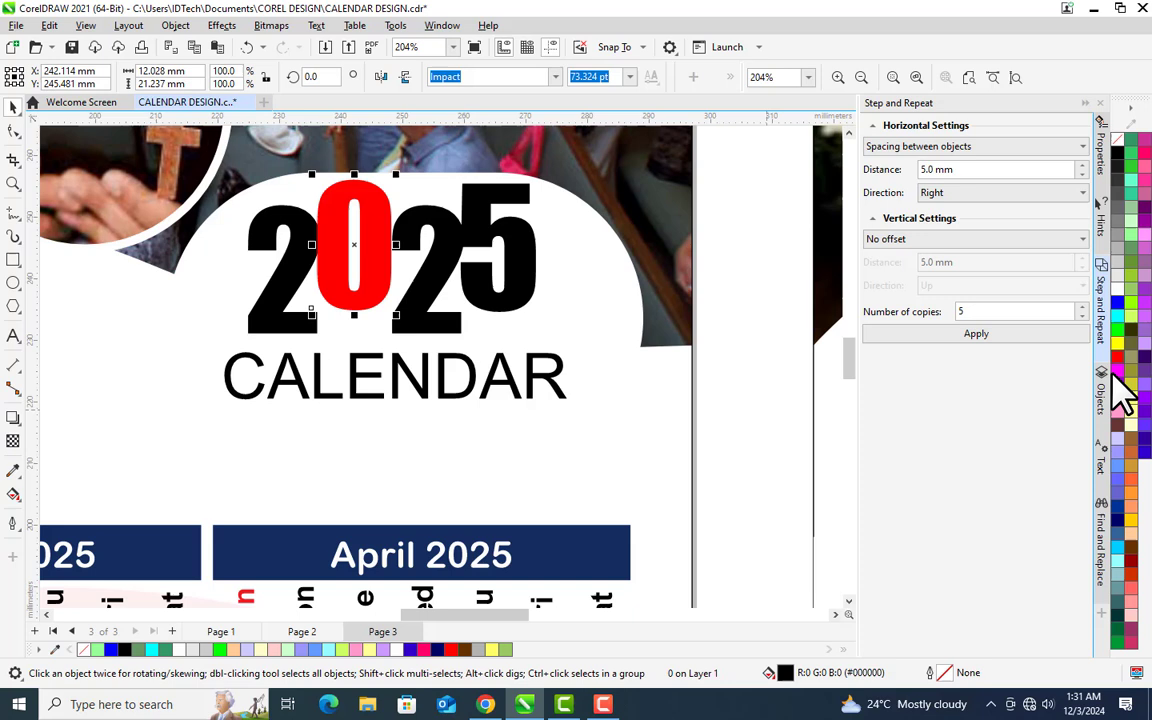
Fill the 5 of "2025" with red and both 2s with blue, and save the document.
left_click(548, 291)
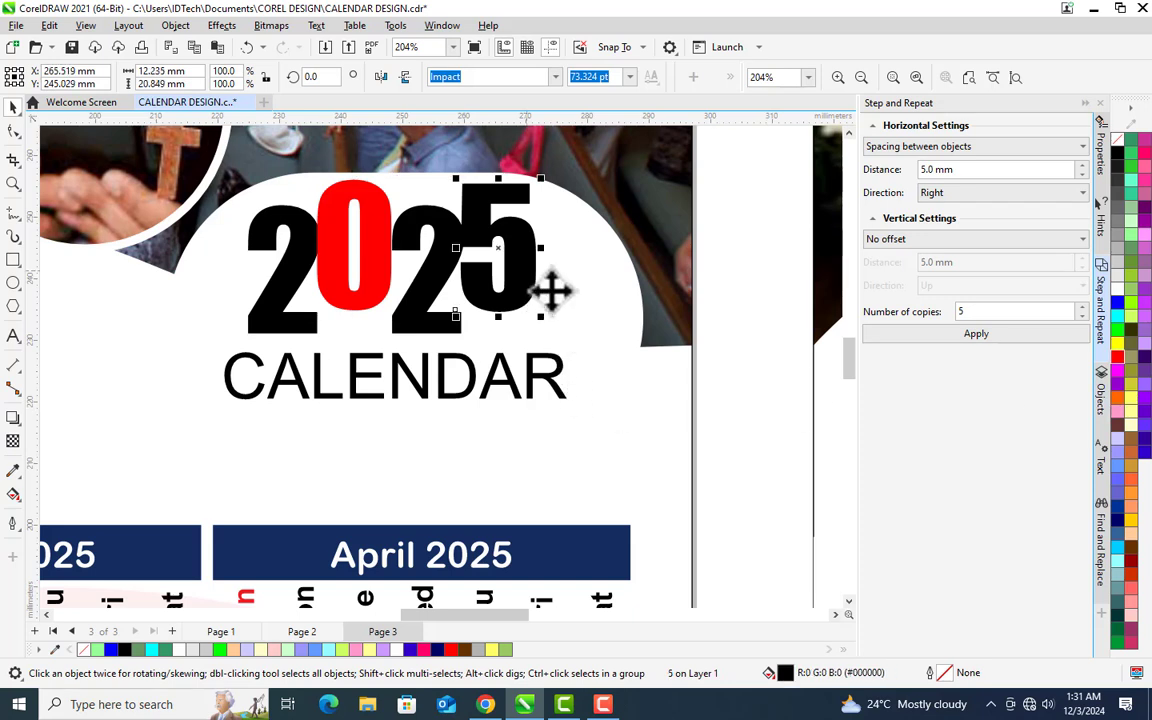
left_click(1120, 360)
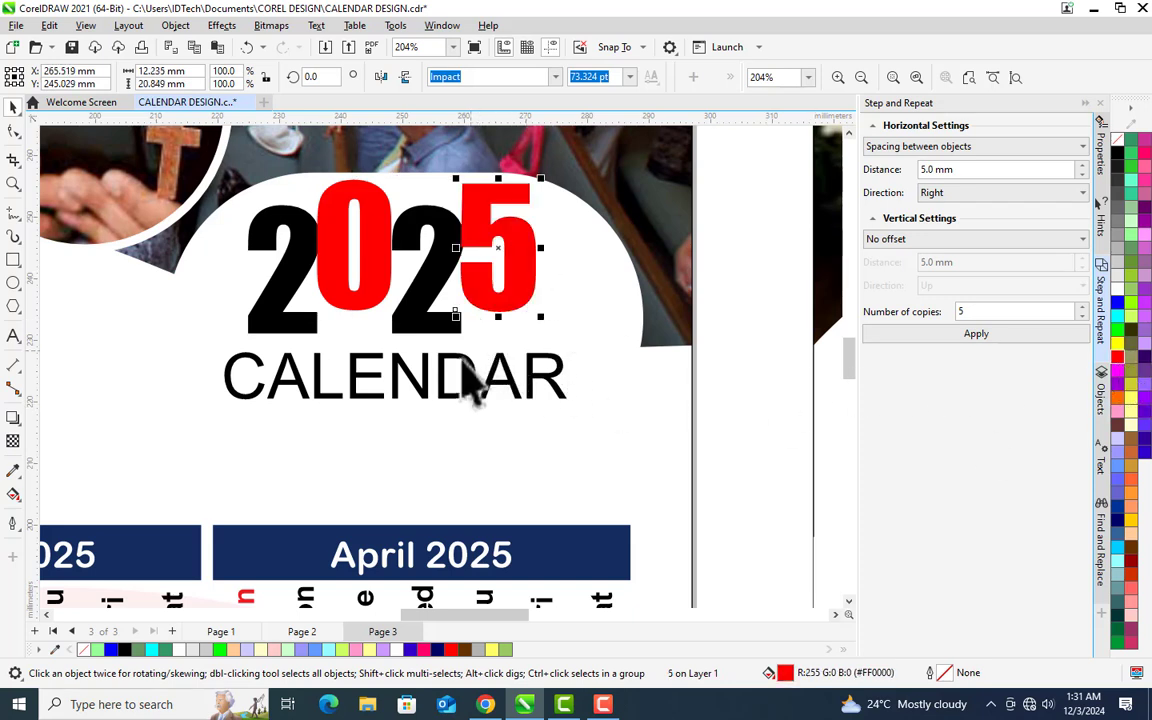
left_click(455, 47)
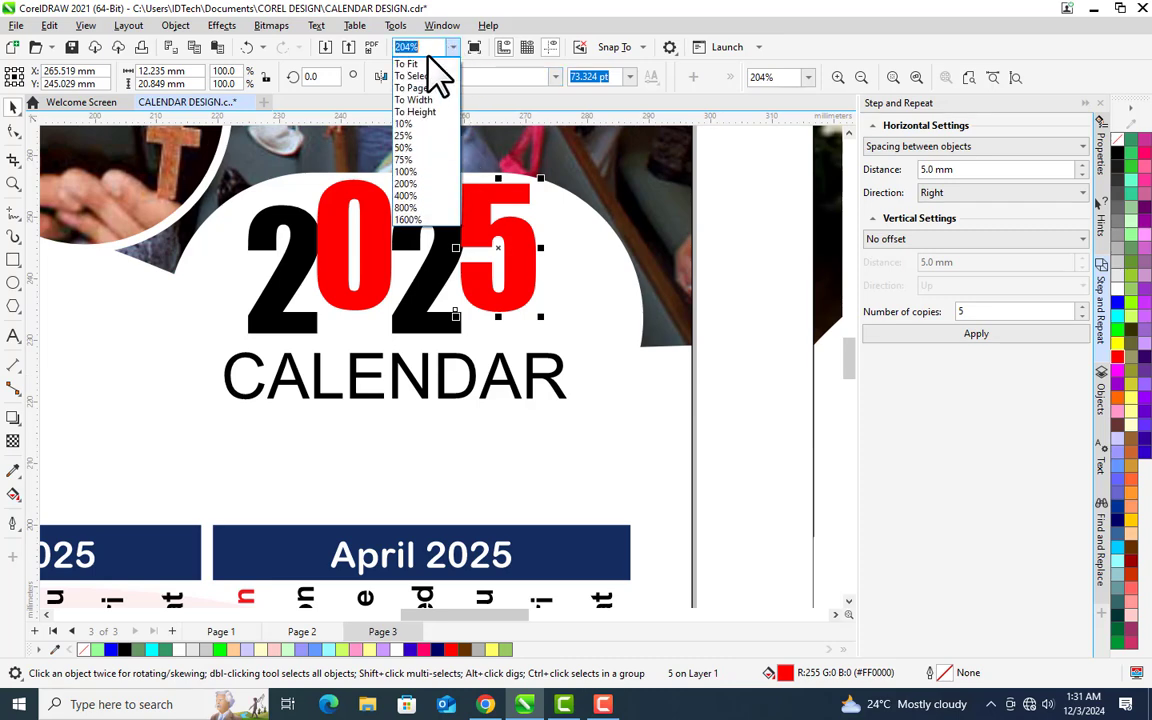
left_click(437, 76)
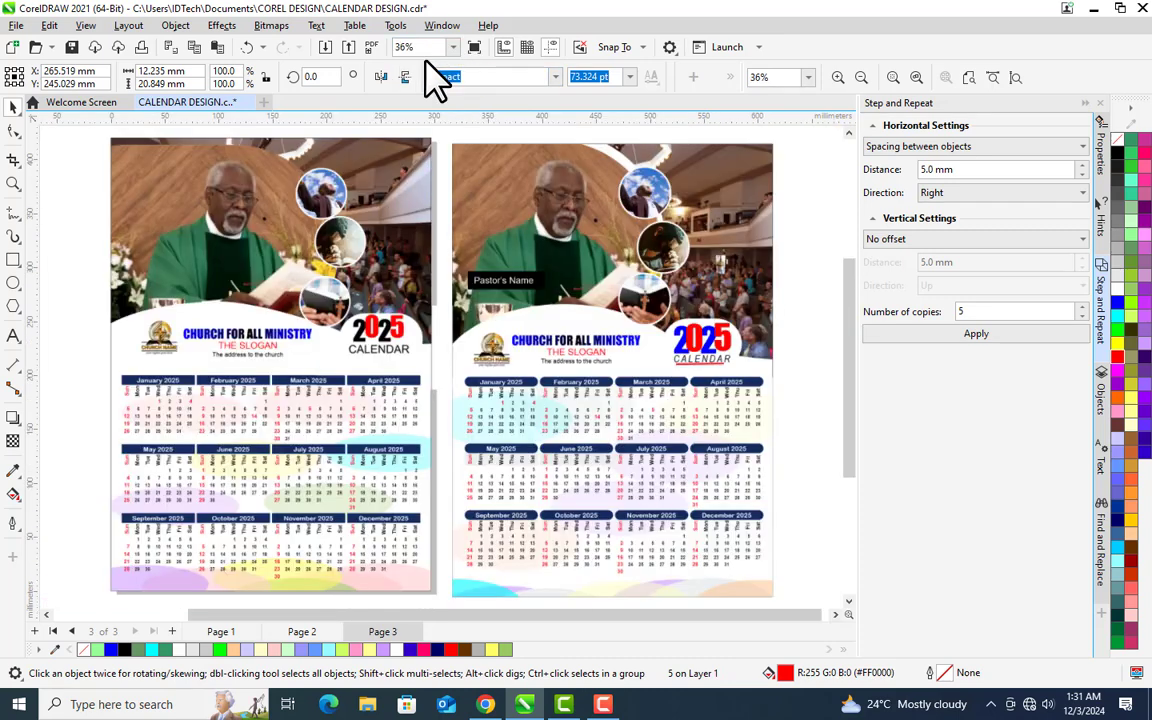
left_click(80, 380)
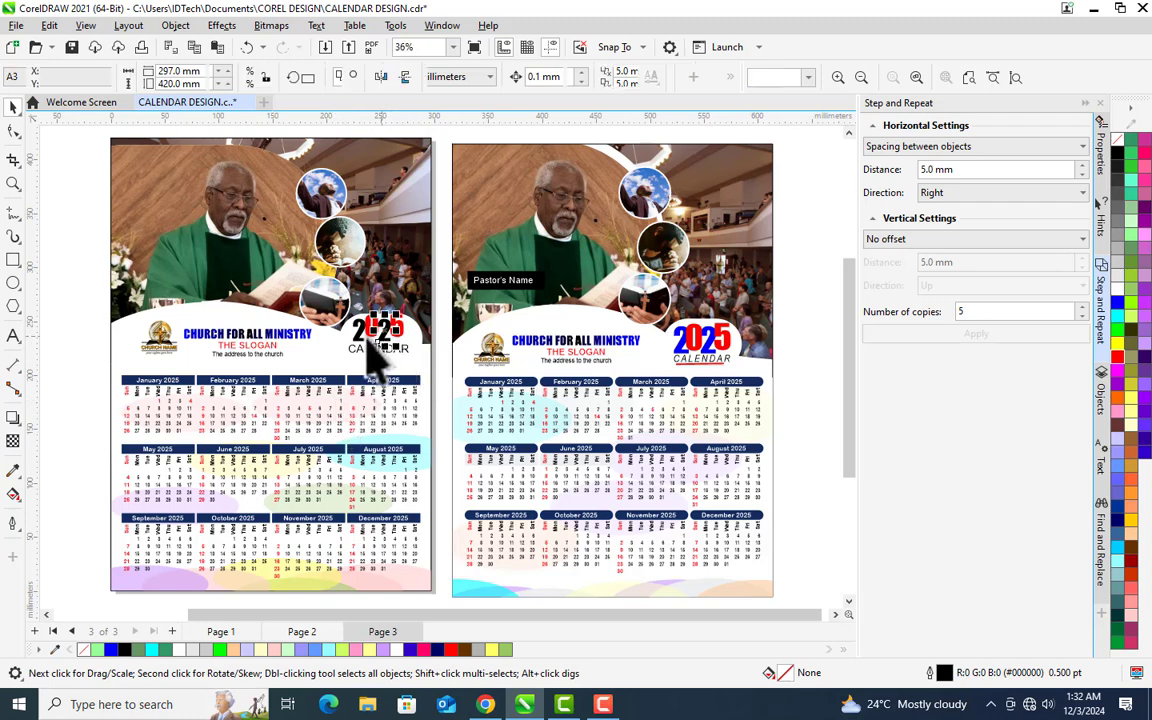
left_click(370, 332)
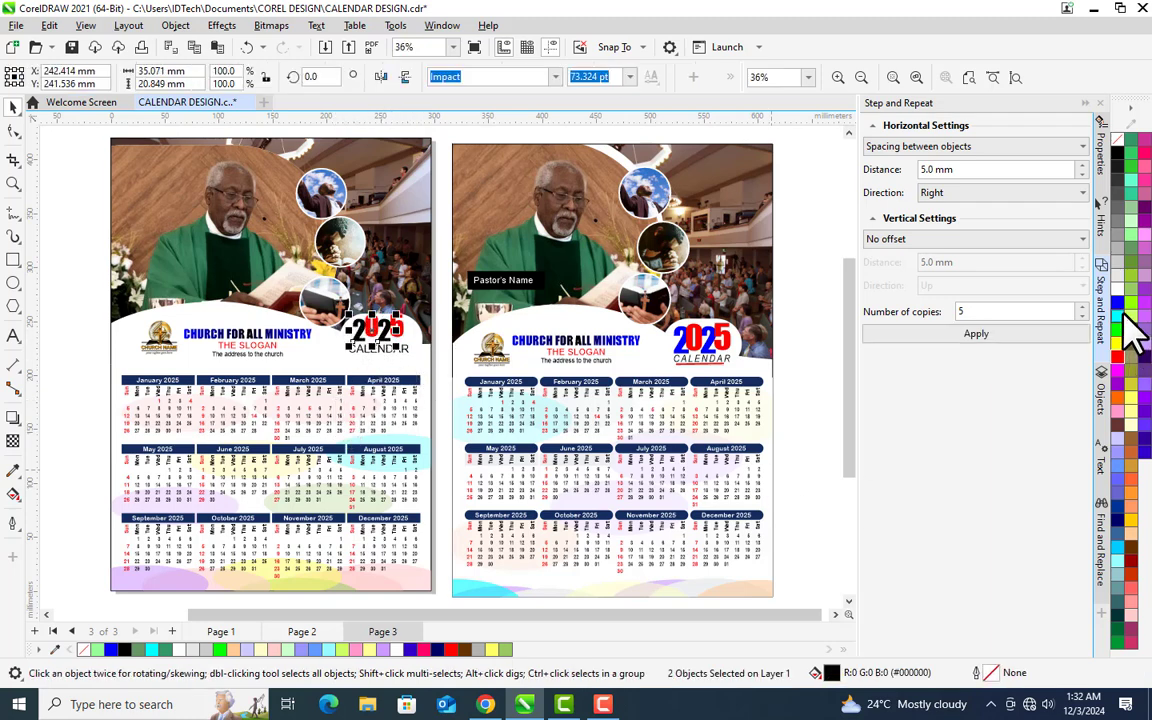
key("Escape")
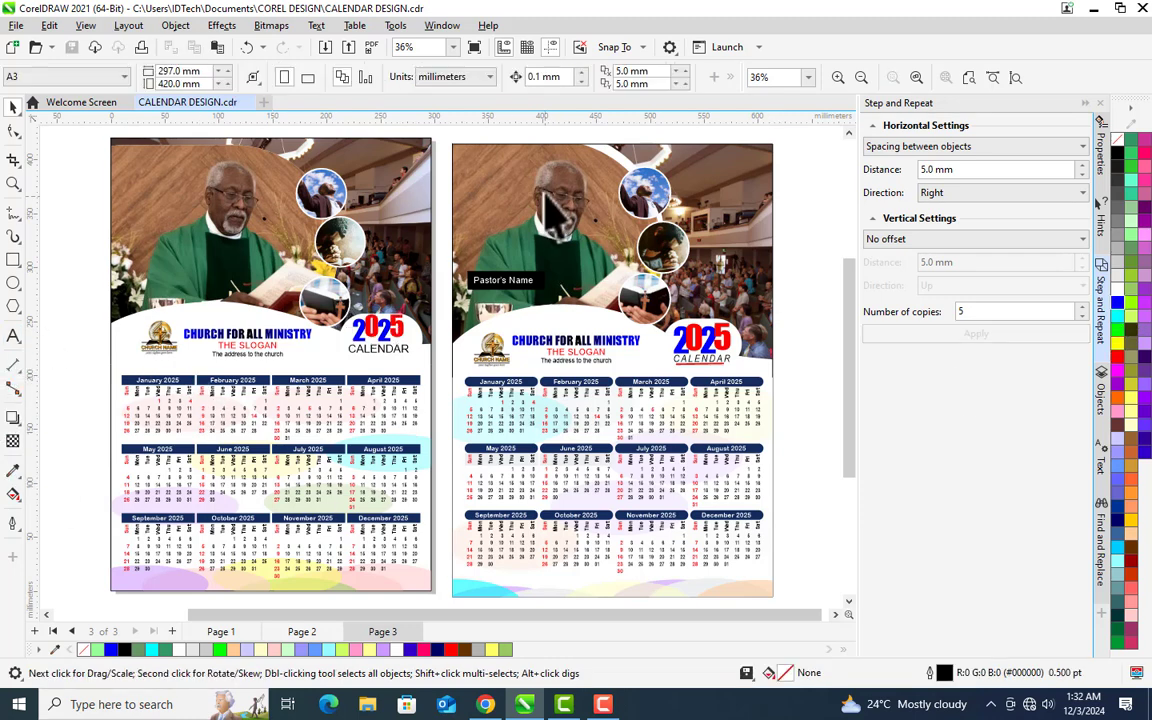
Move the reference calendar's uppermost circular photo clear of the curved white border, to about X 569 mm, Y 380 mm, and save.
left_click(640, 192)
left_click_drag(640, 192, 725, 181)
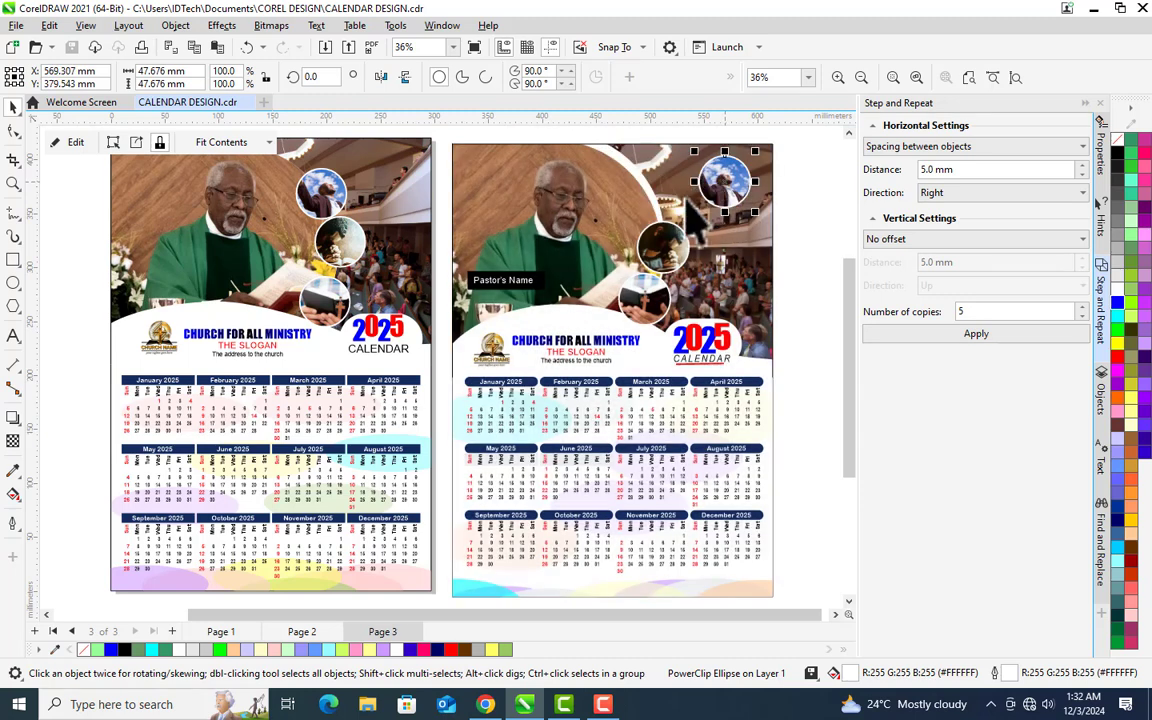
left_click(148, 222)
key("ctrl+s")
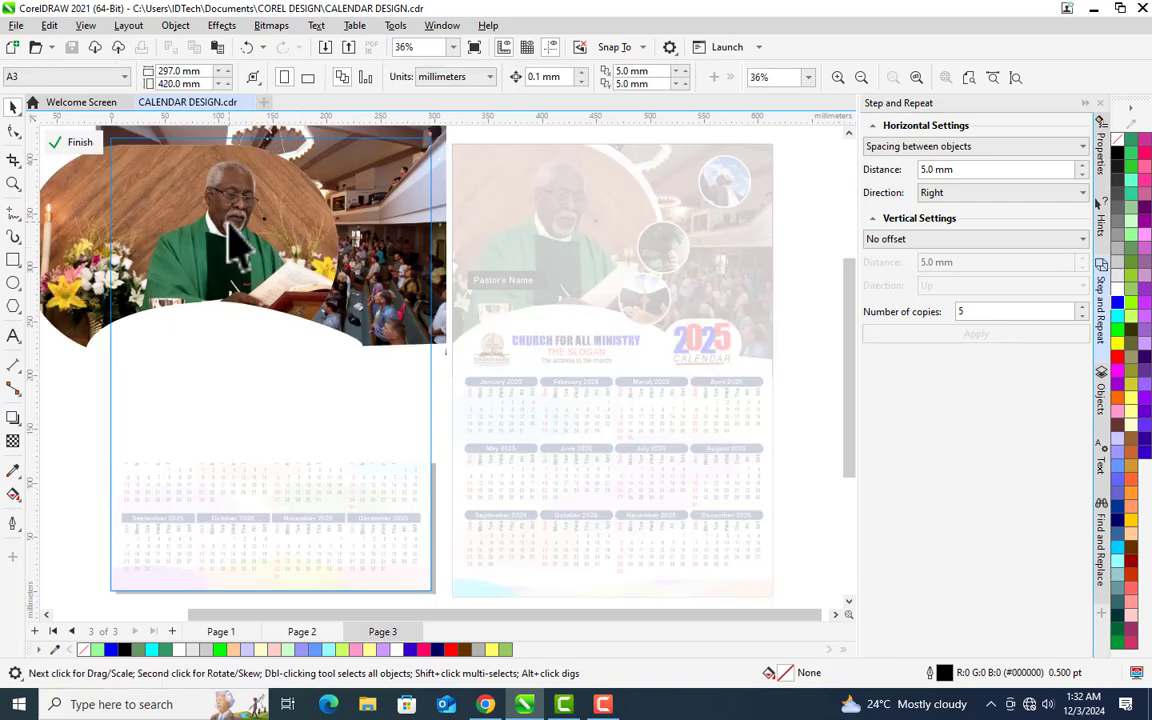
Within the page frame's PowerClip contents, move the pastor photo frame slightly upward and give it a thick white outline.
left_click(238, 222)
left_click_drag(238, 222, 241, 209)
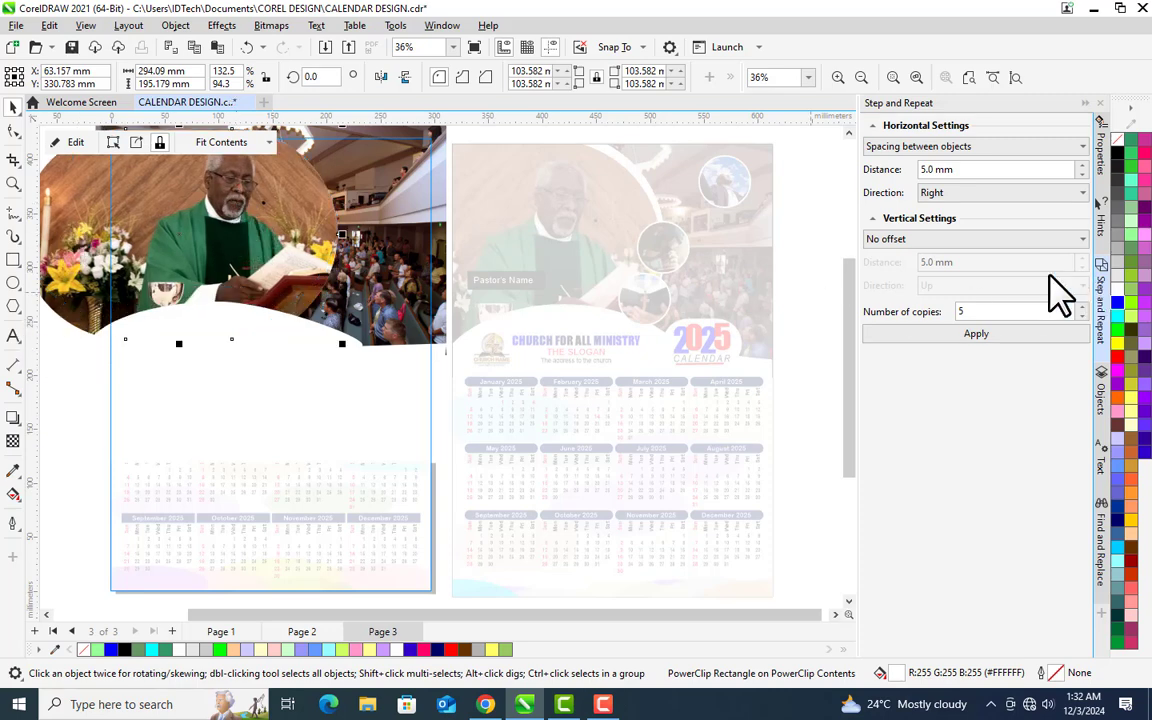
right_click(1120, 288)
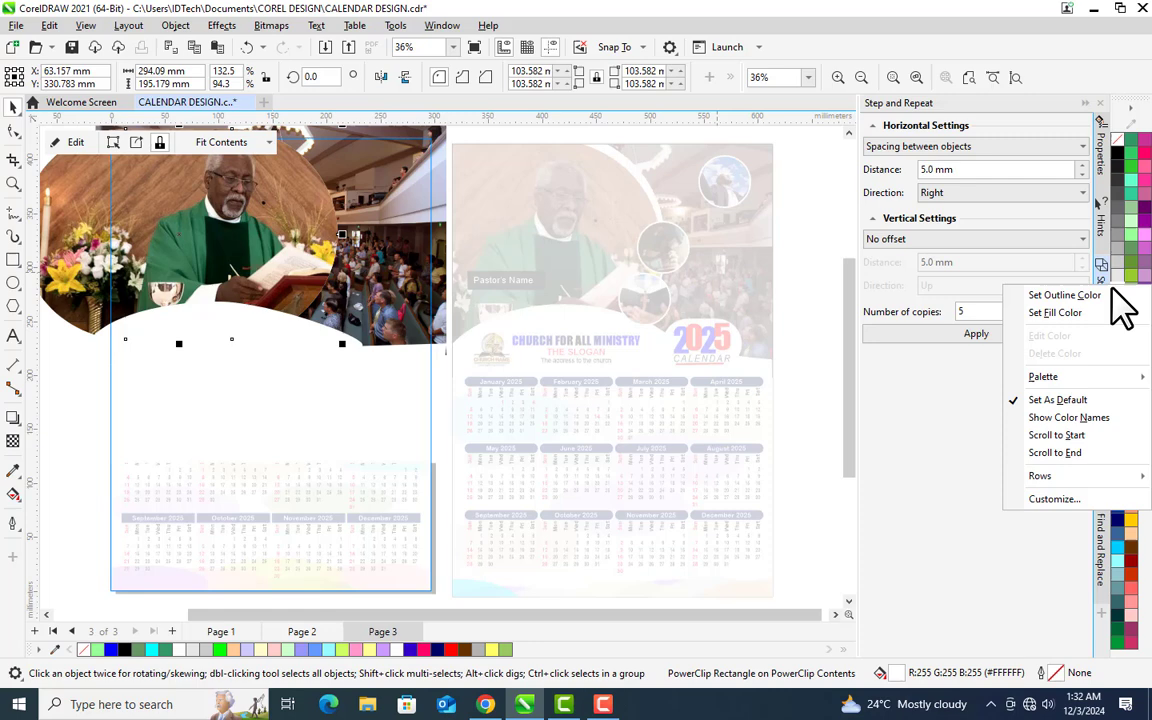
left_click(1063, 296)
left_click(18, 527)
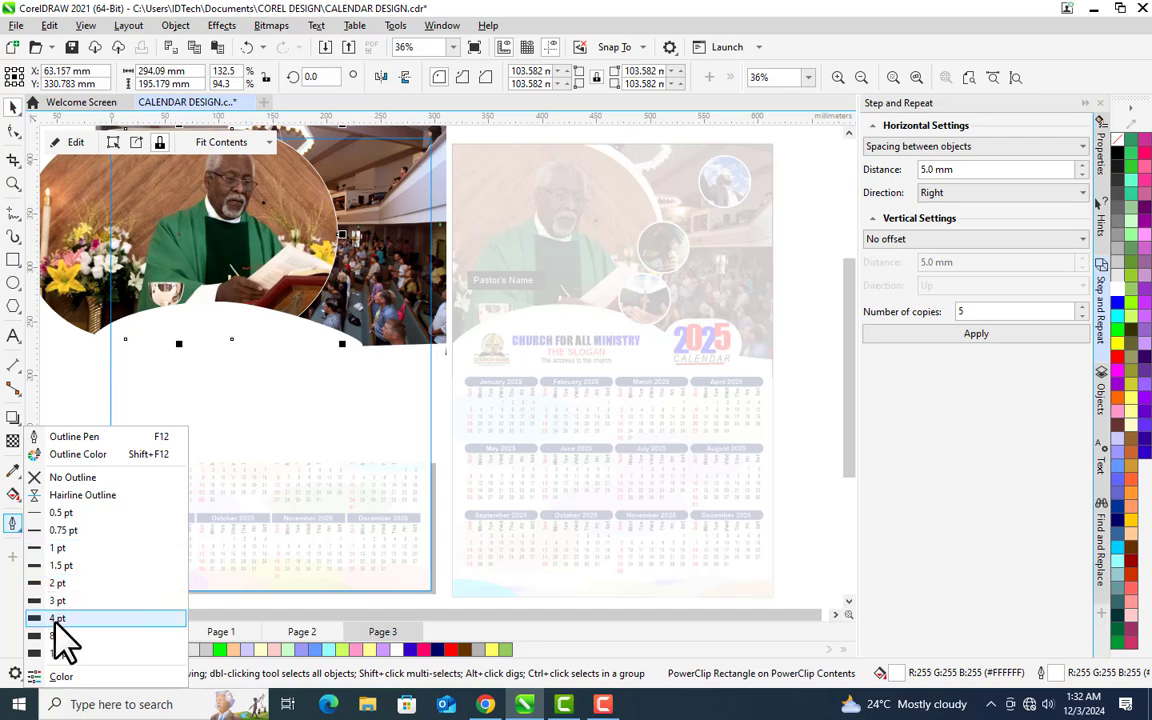
left_click(62, 655)
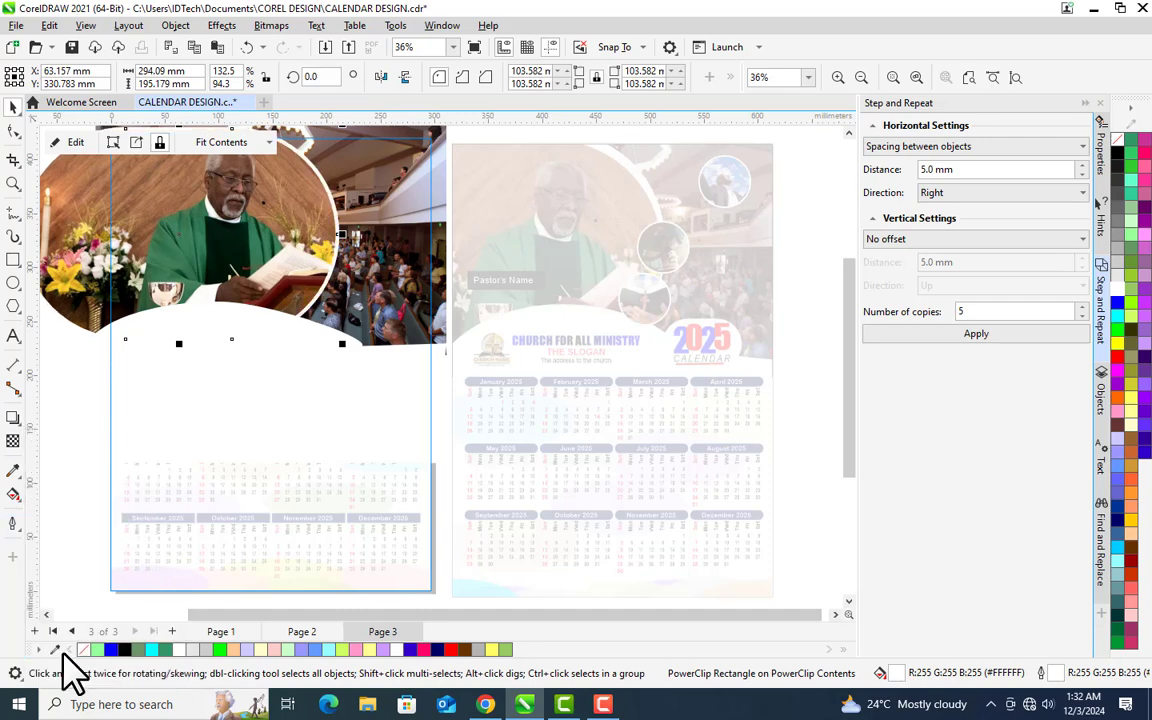
Finish editing the page frame's PowerClip contents and save the document.
left_click(57, 376)
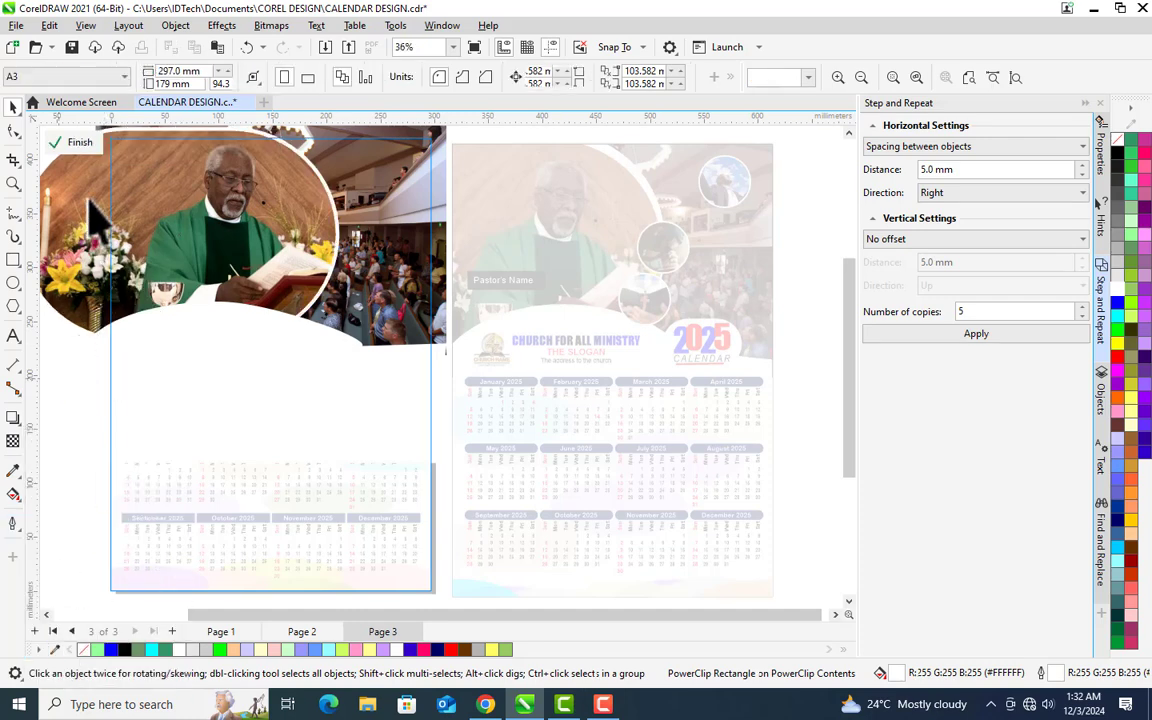
left_click(76, 143)
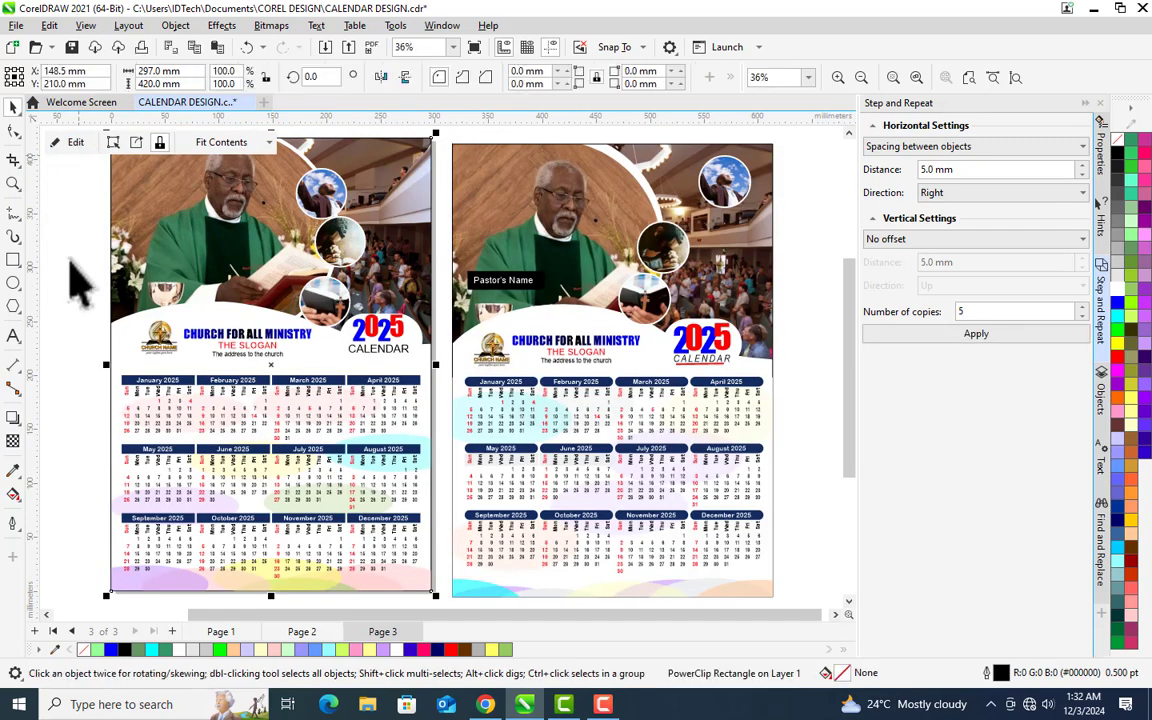
left_click(91, 236)
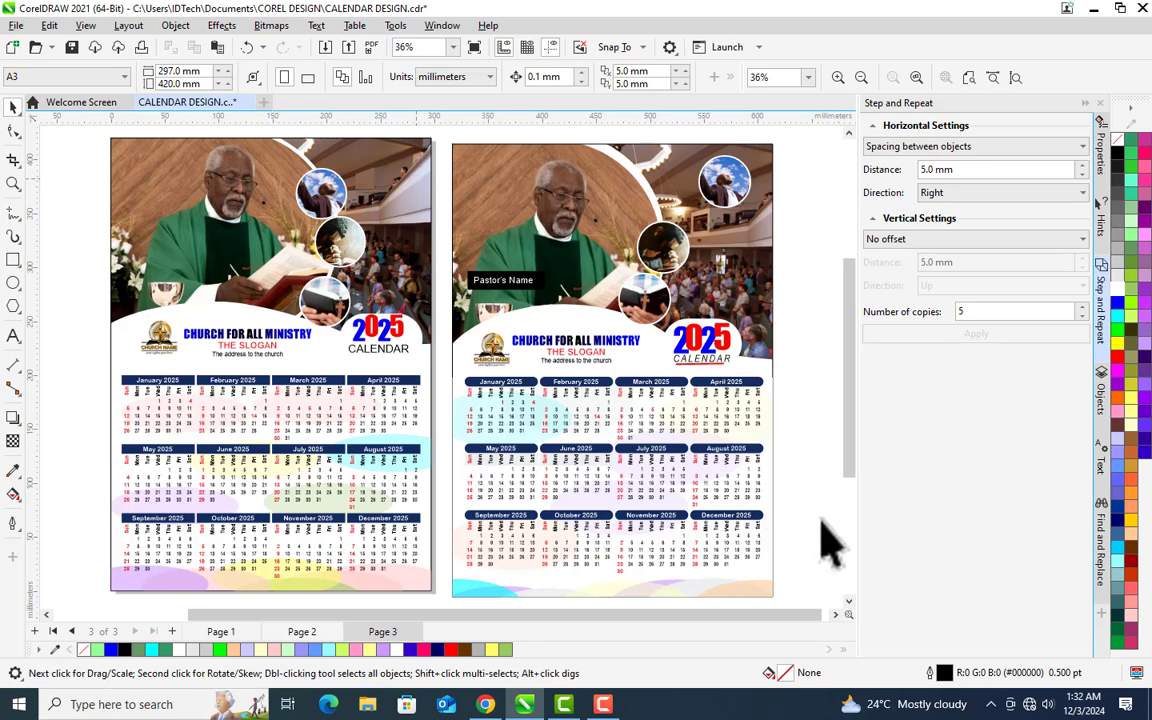
key("ctrl+s")
Round all corners of the April 2025 header rectangle with a 10 mm radius, matching the reference calendar's month headers.
key("z")
left_click_drag(330, 350, 513, 433)
key("space")
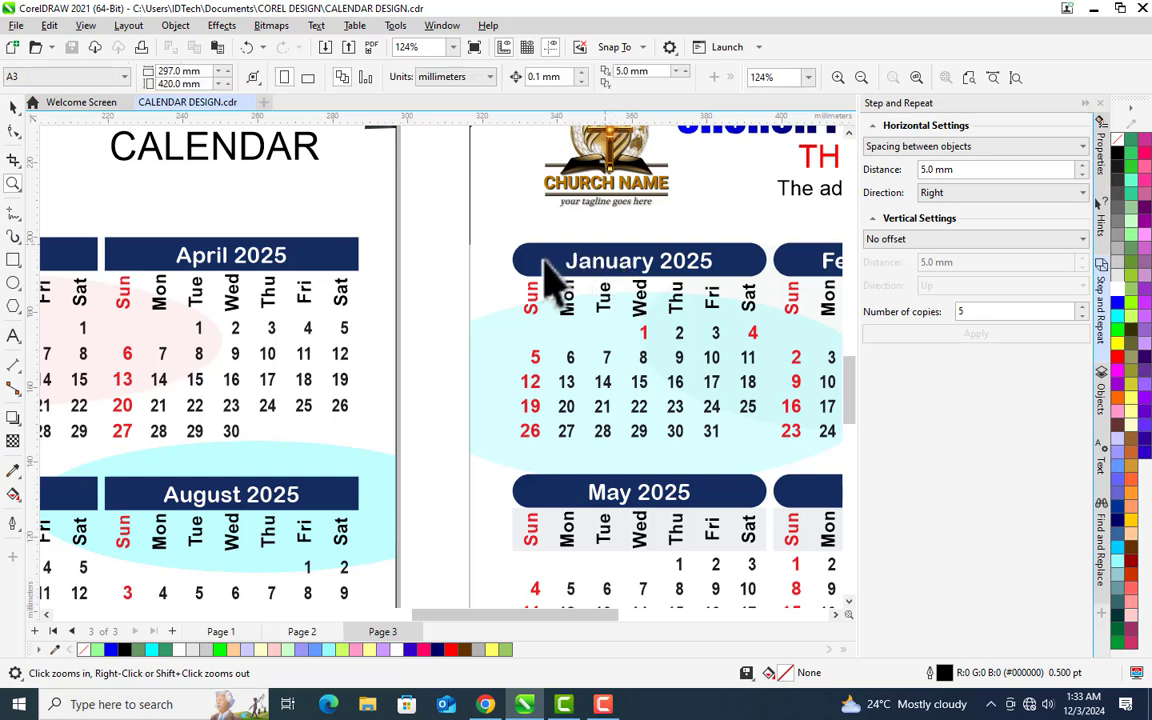
key("space")
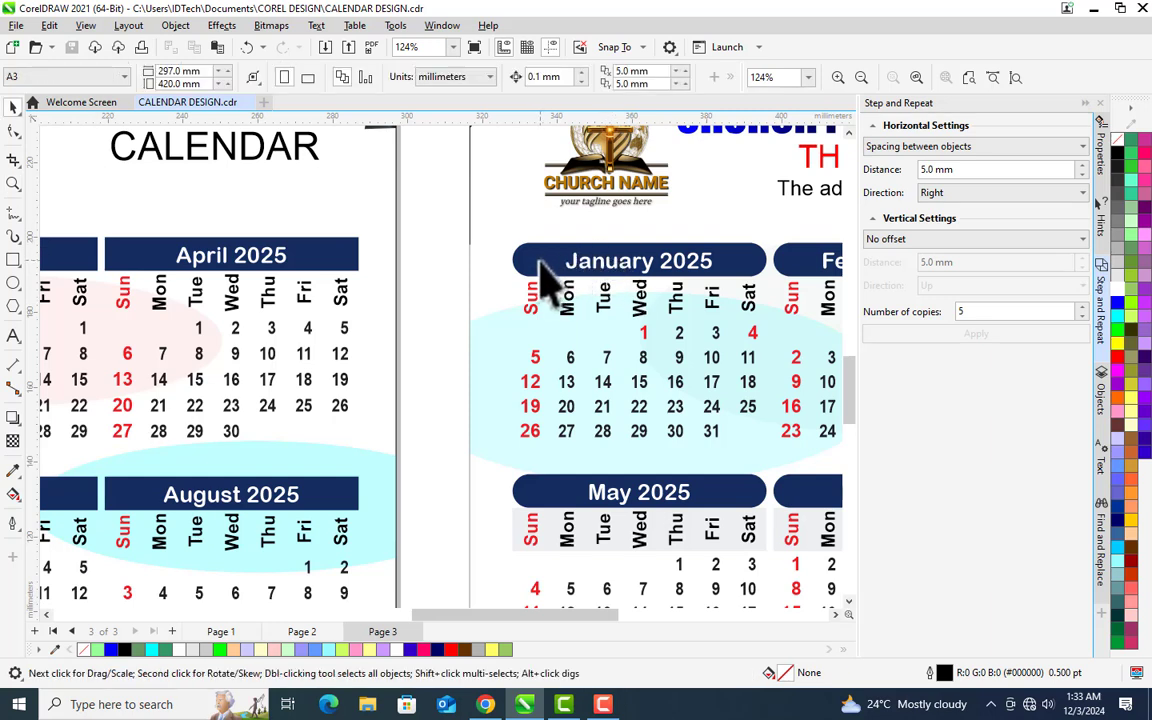
left_click(354, 258)
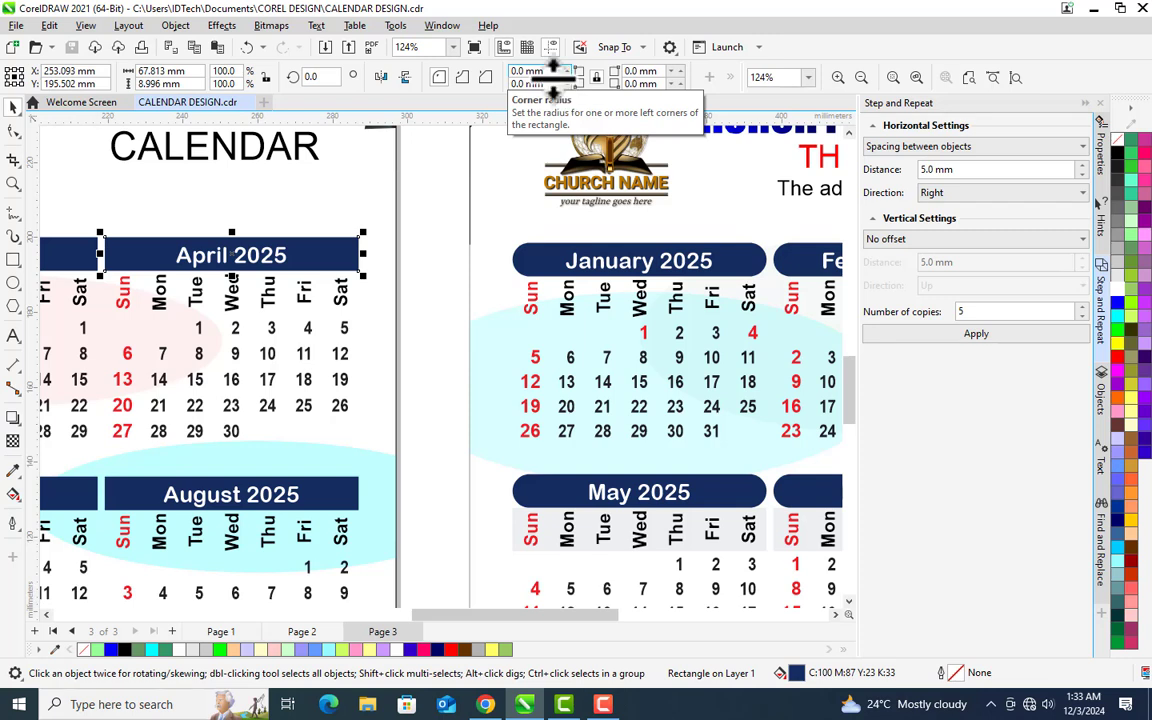
left_click_drag(545, 71, 483, 77)
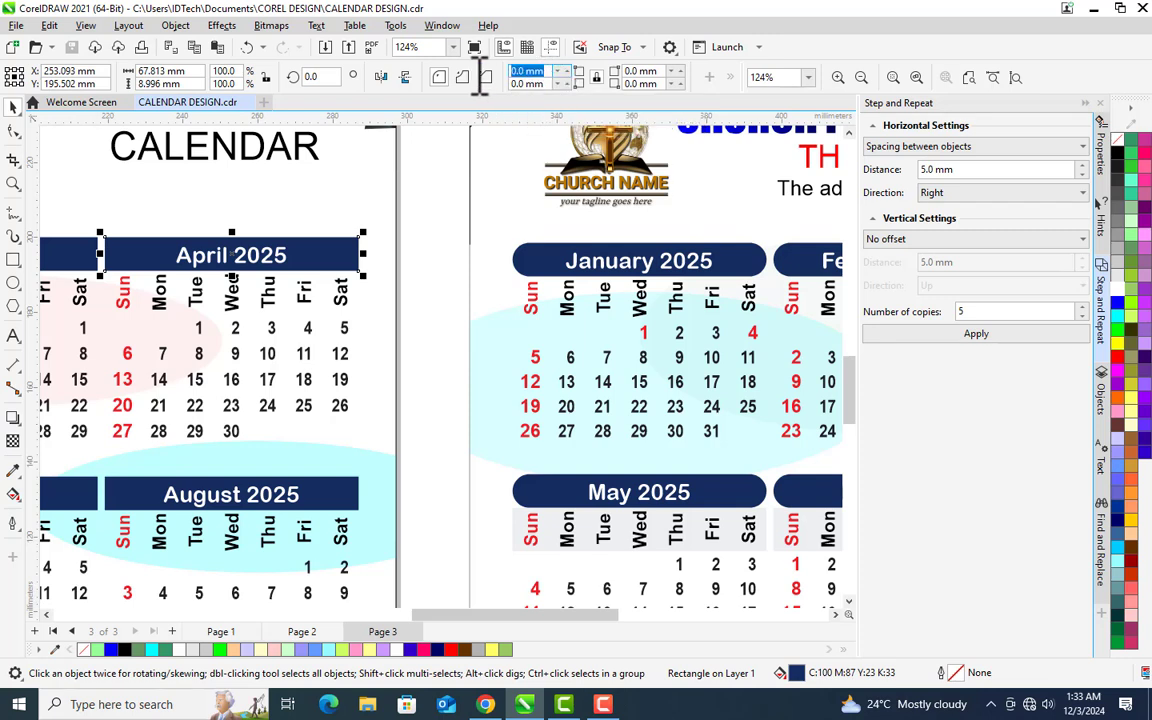
type("10")
left_click(485, 77)
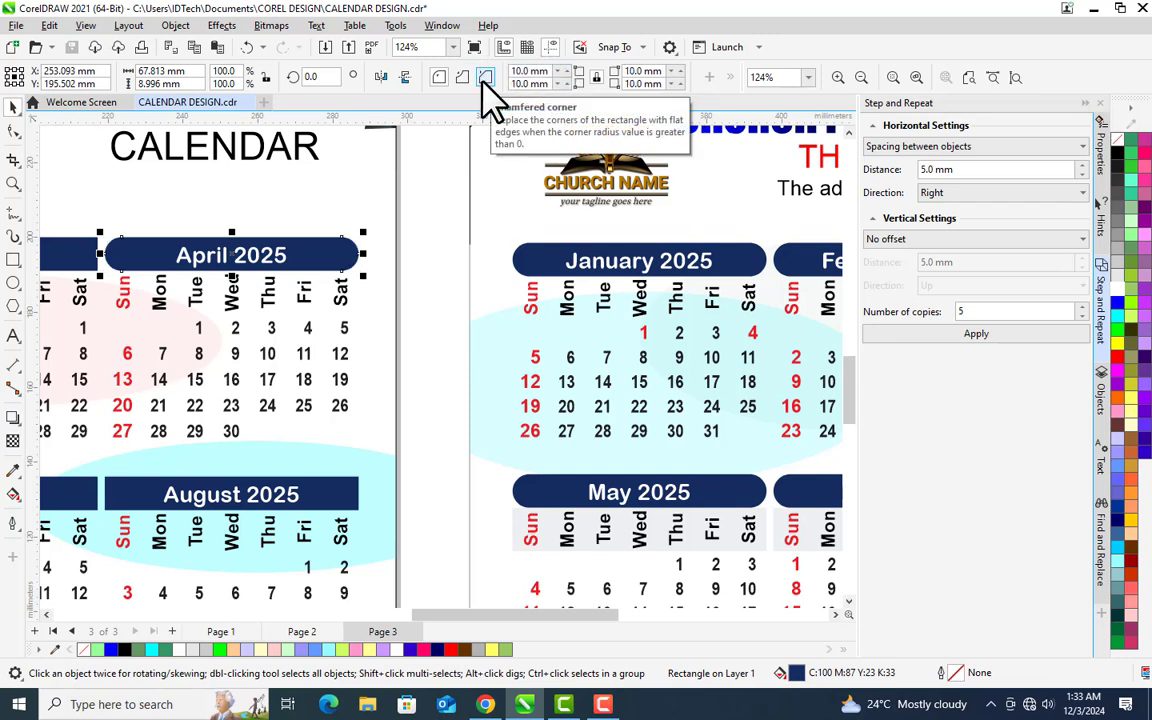
left_click(440, 360)
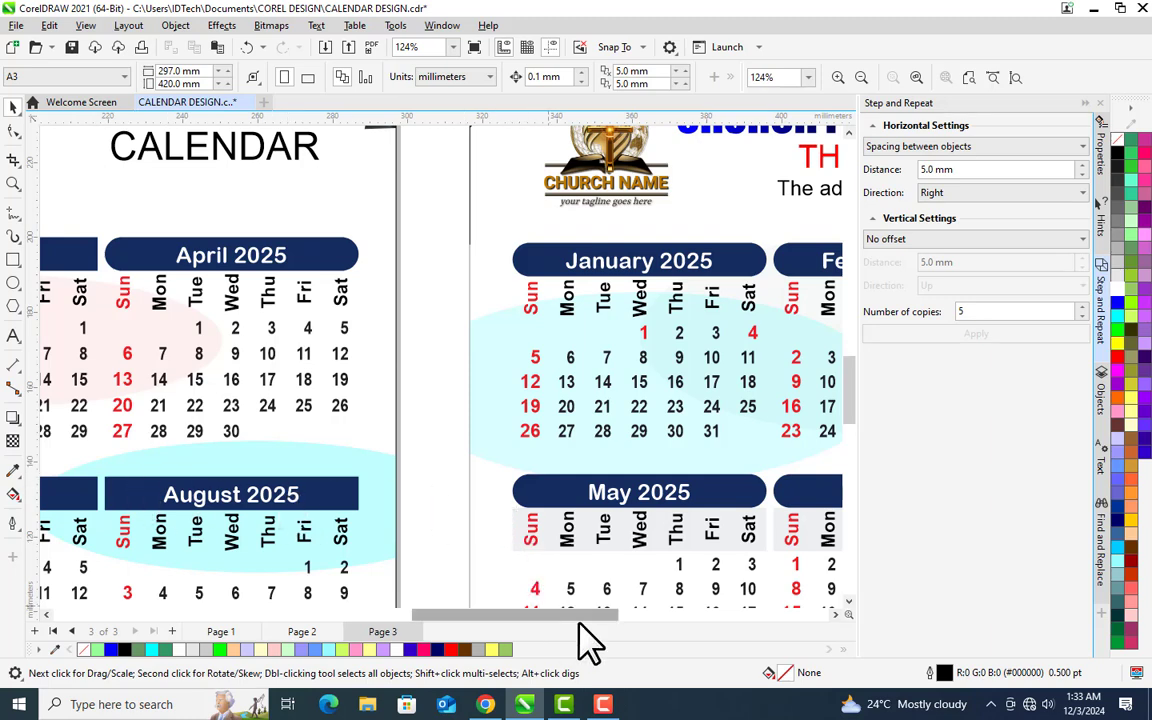
Look over the remaining month headers and the whole calendar, and save the document.
left_click_drag(580, 615, 350, 620)
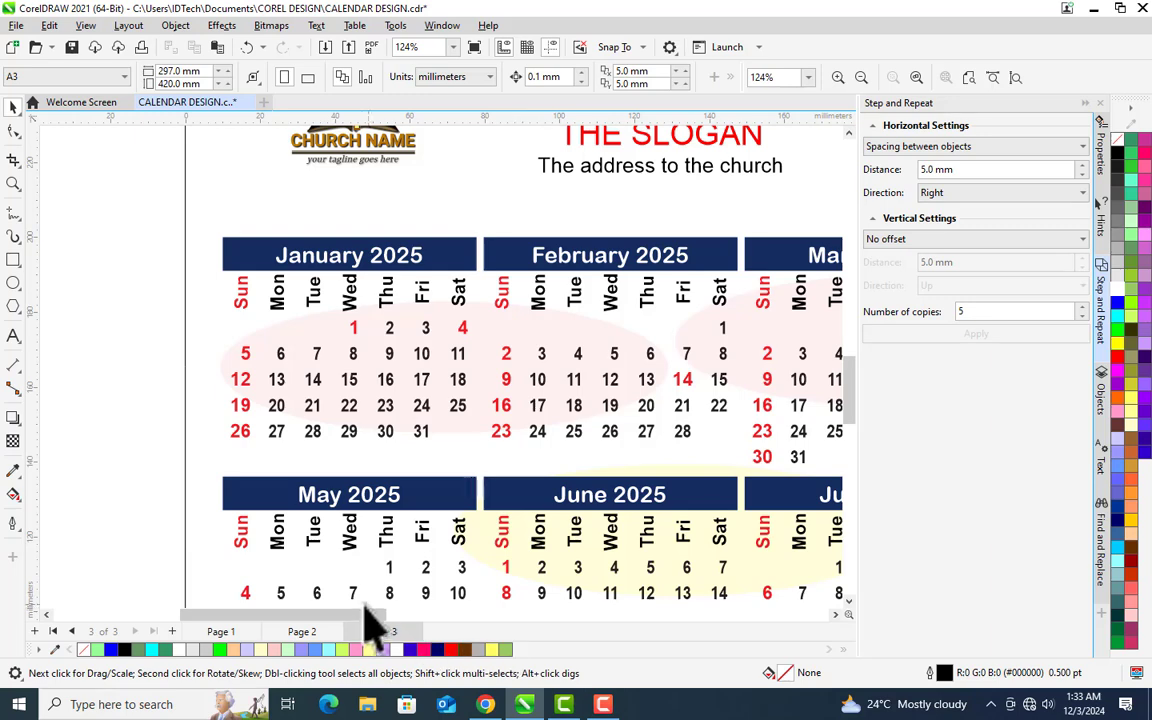
scroll(366, 610, "right", 3)
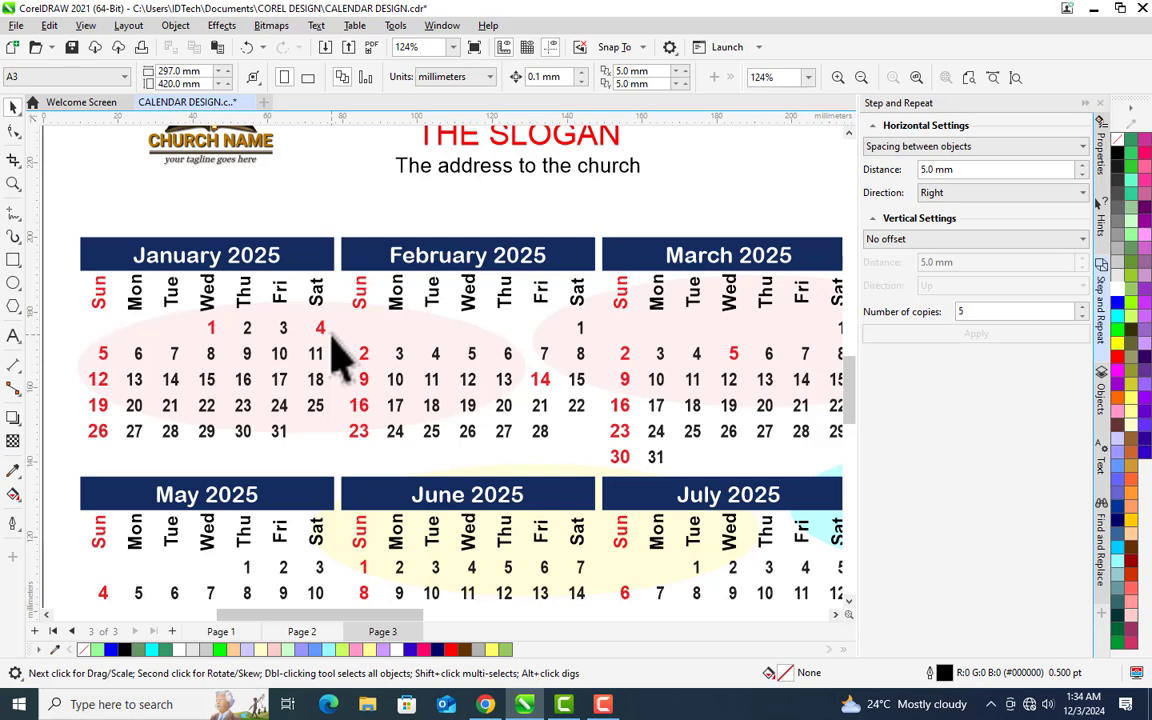
left_click(452, 47)
left_click(410, 59)
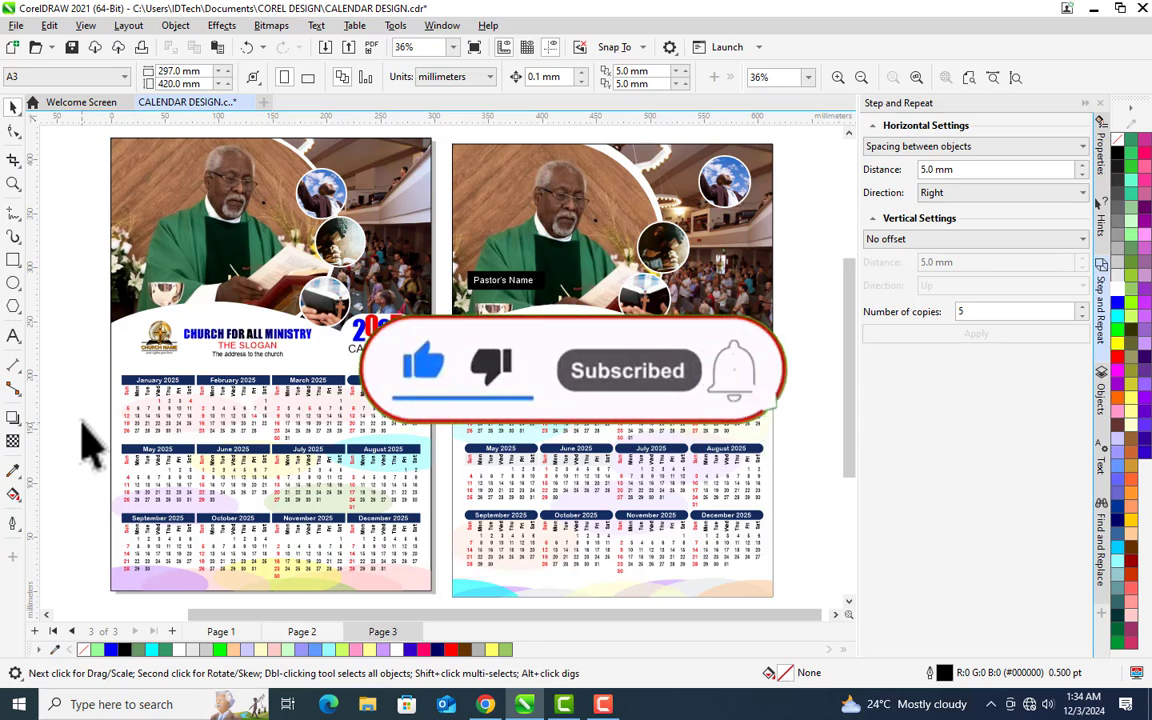
key("ctrl+s")
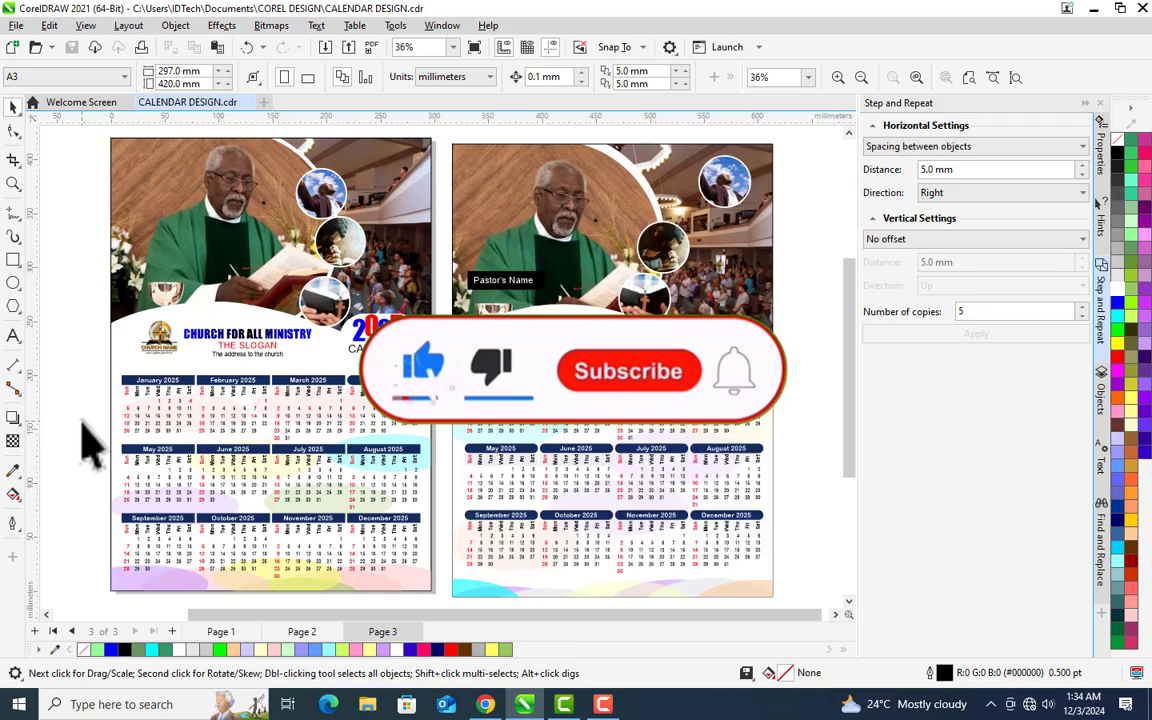